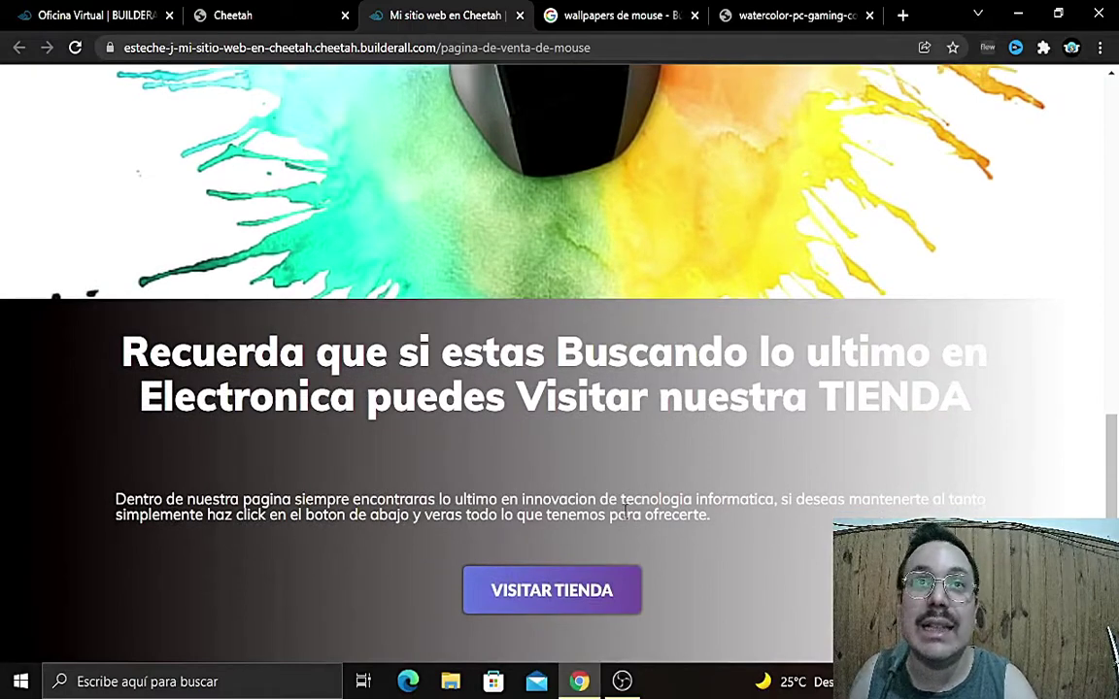
# Step: Review the published mouse sales page and follow the Razor mouse's purchase link through to its checkout
pyautogui.scroll(10, 610, 486)
pyautogui.scroll(-10, 582, 594)
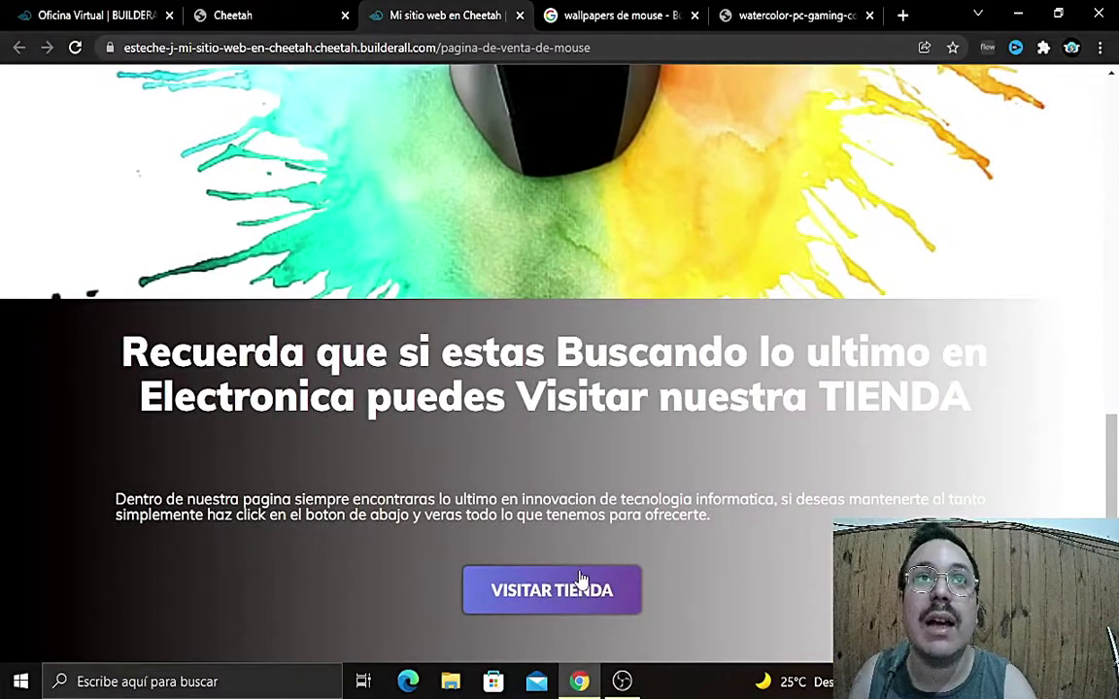
pyautogui.scroll(10, 571, 431)
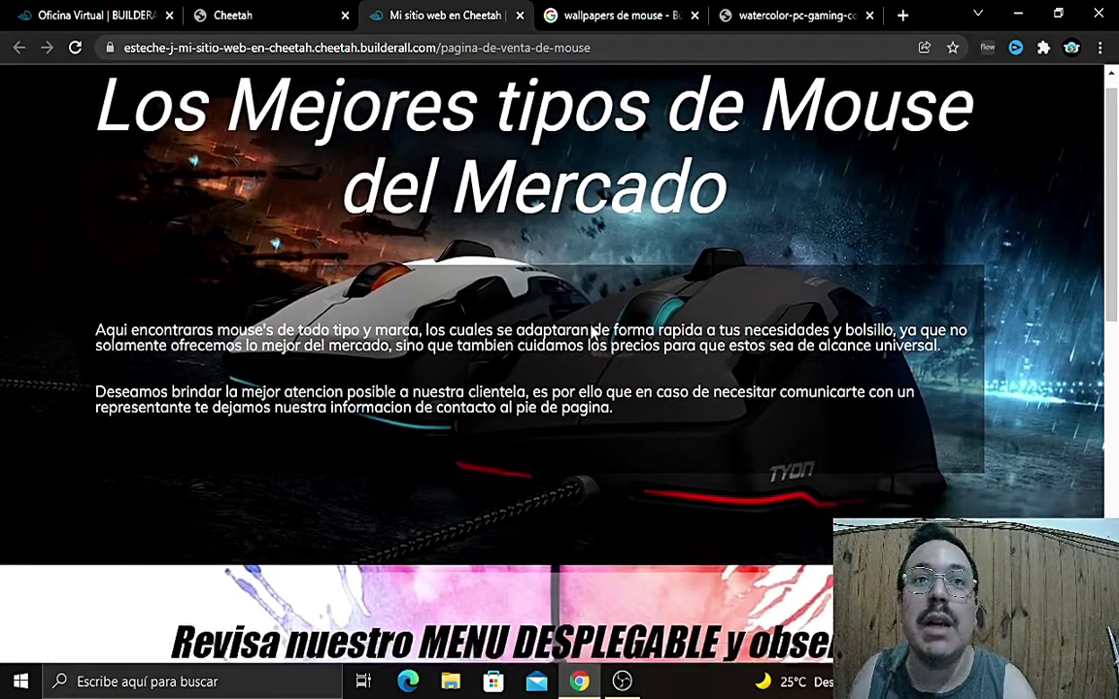
pyautogui.scroll(-5, 443, 323)
pyautogui.click(131, 287)
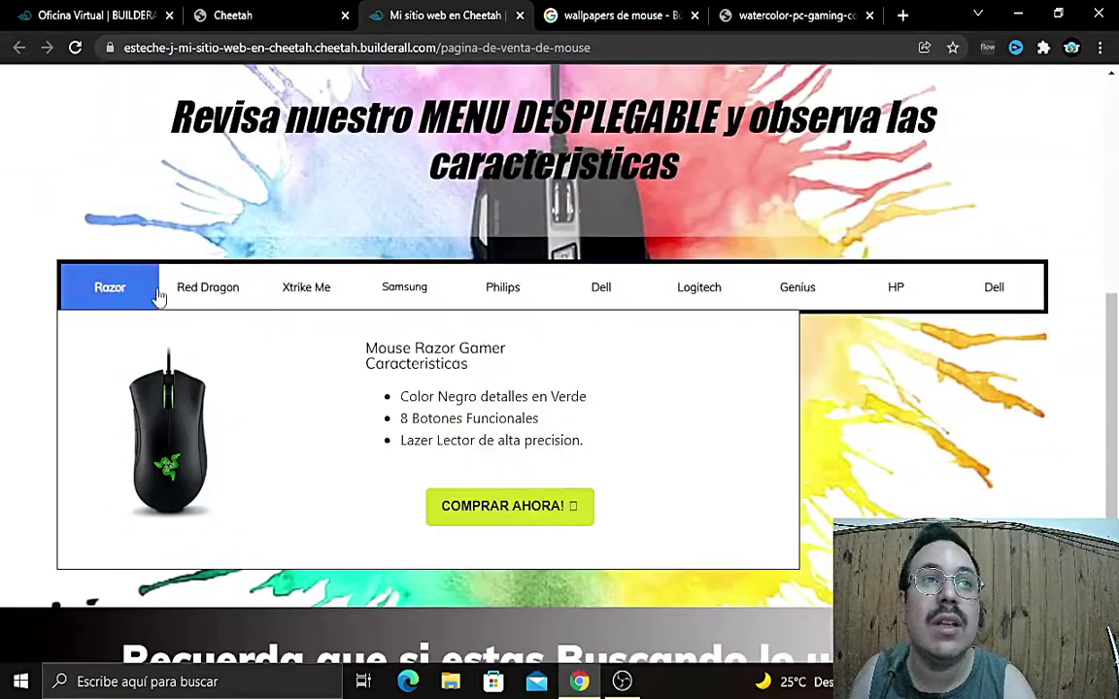
pyautogui.click(517, 509)
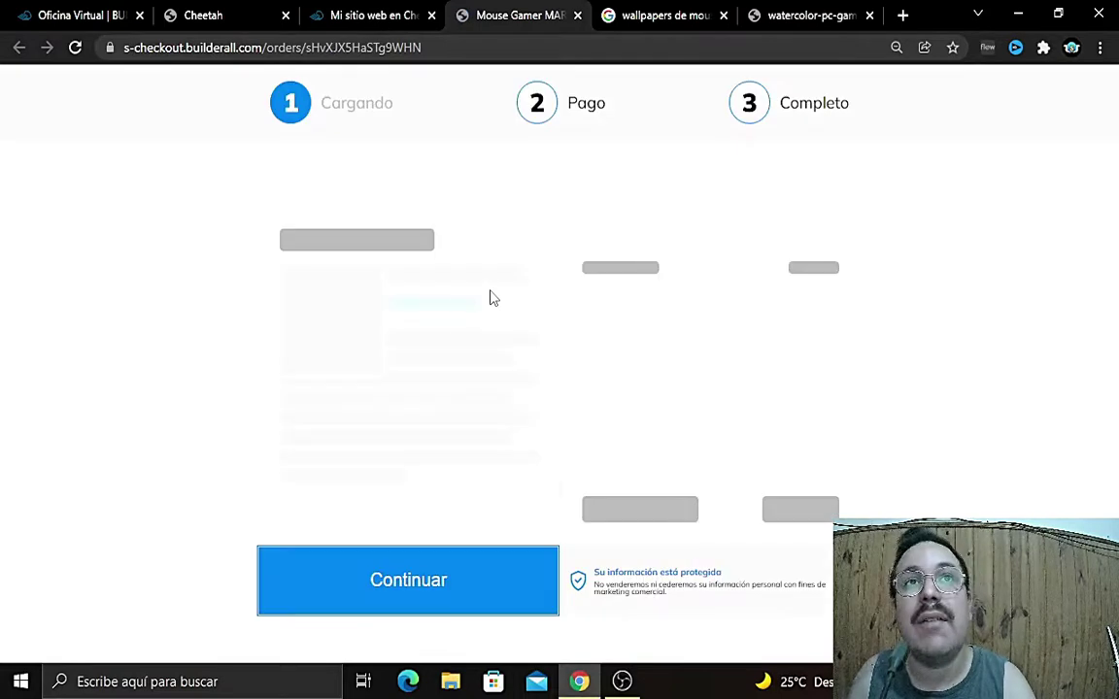
pyautogui.click(414, 554)
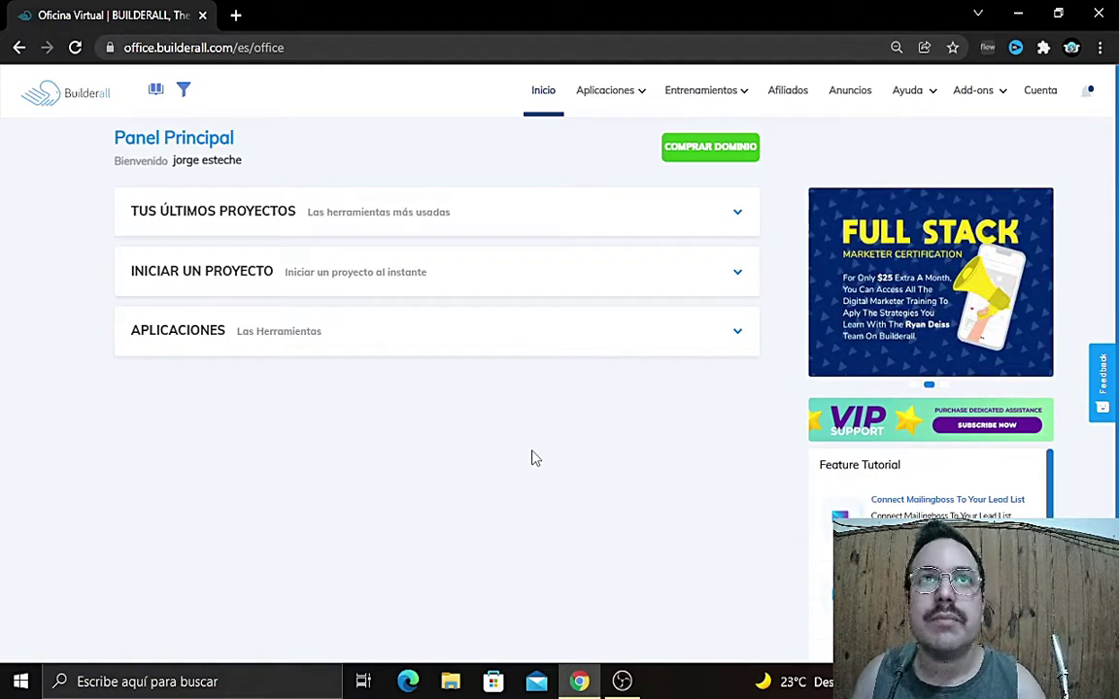
# Step: Open the Cheetah Website Builder and edit the site "Mi sitio web en Cheetah"
pyautogui.moveTo(626, 94)
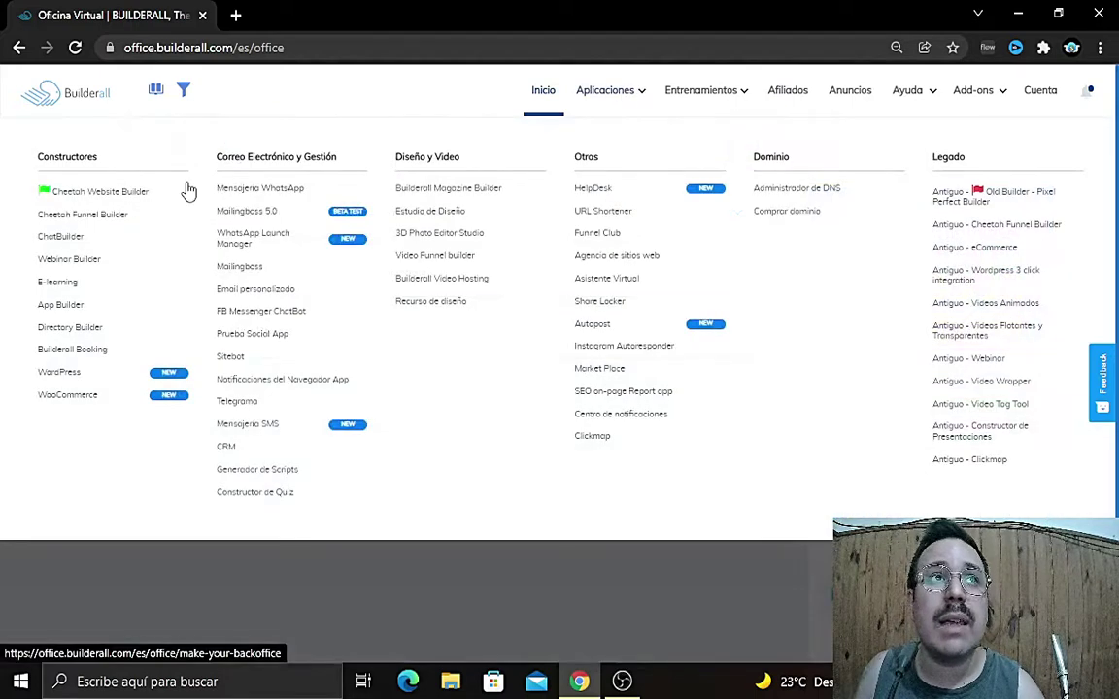
pyautogui.click(149, 192)
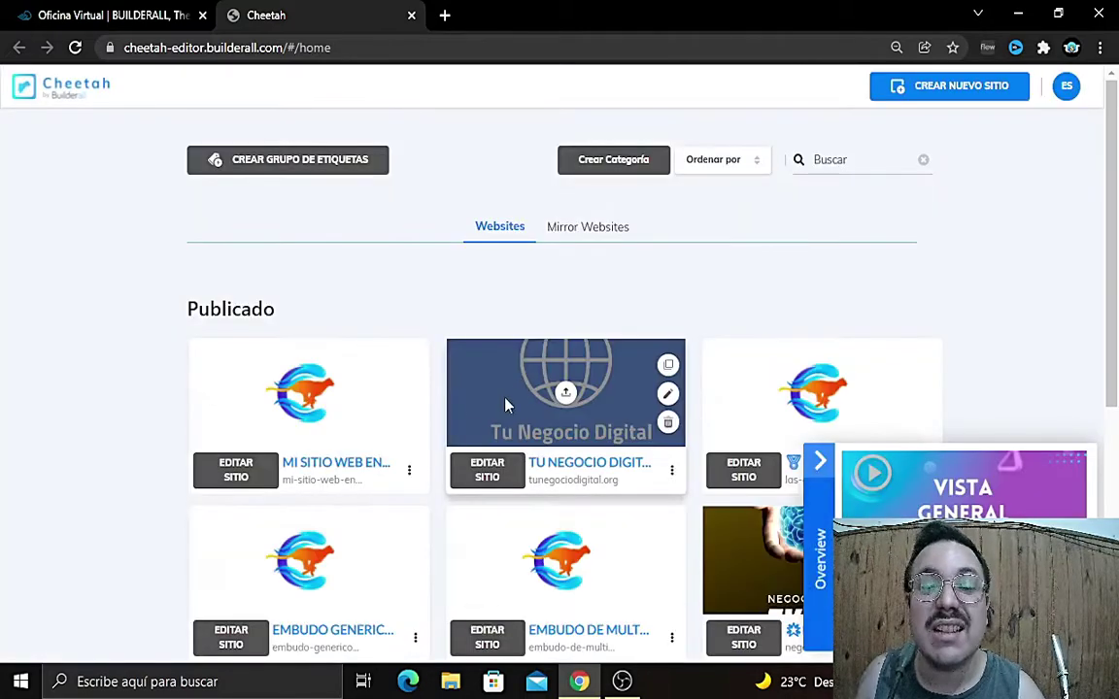
pyautogui.click(236, 470)
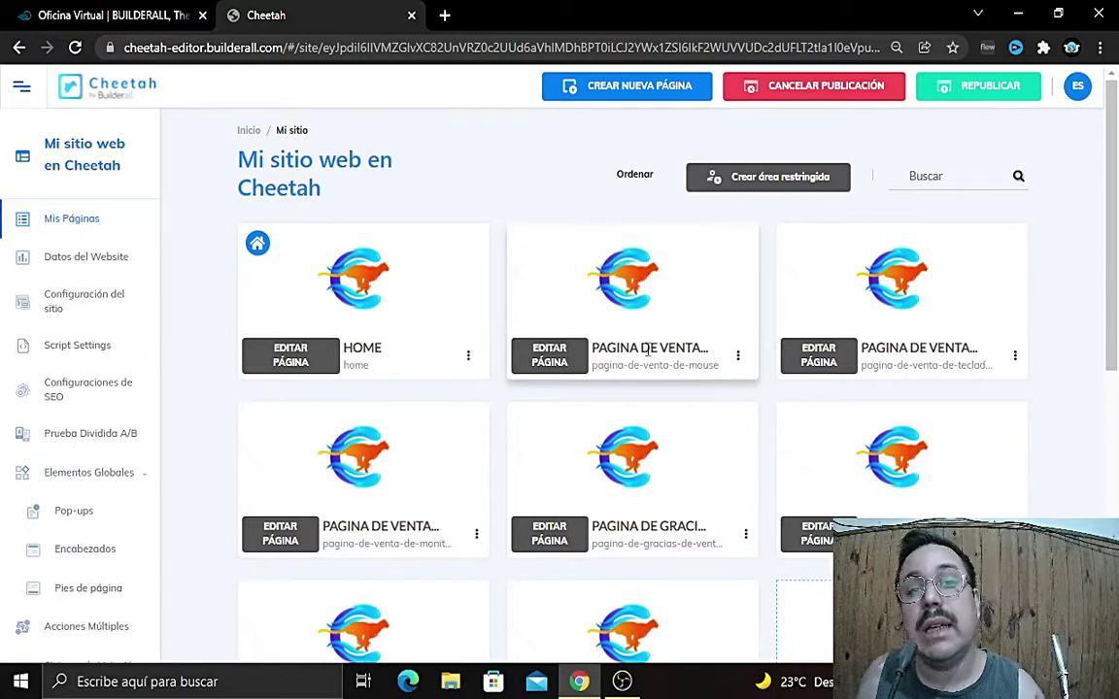
pyautogui.click(738, 361)
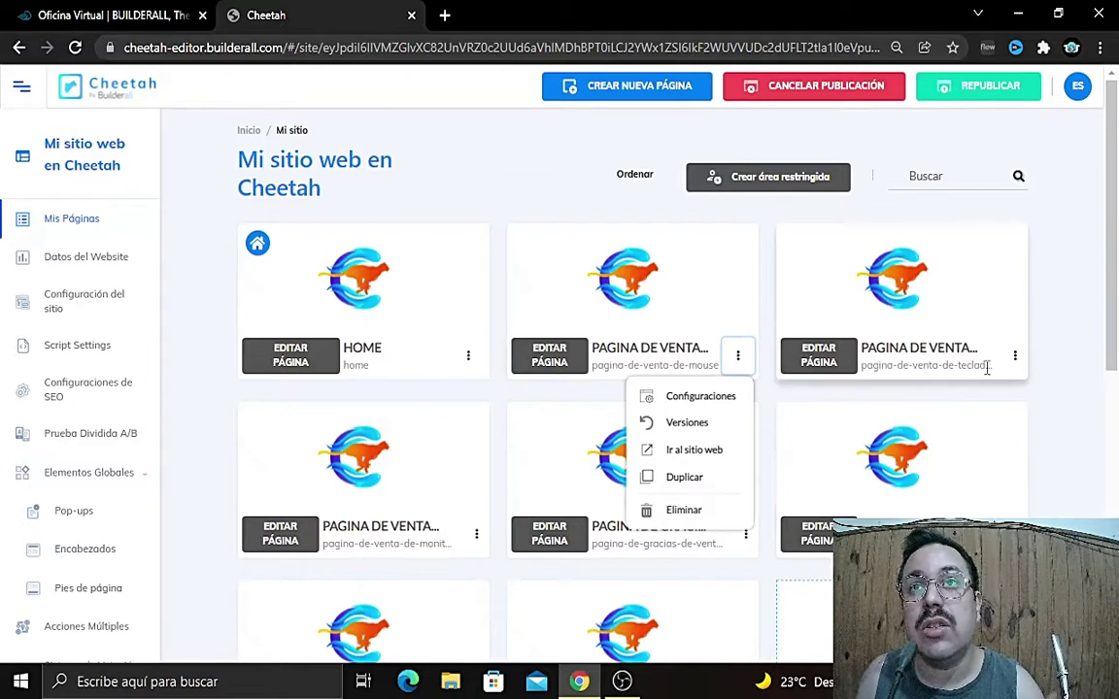
pyautogui.click(938, 365)
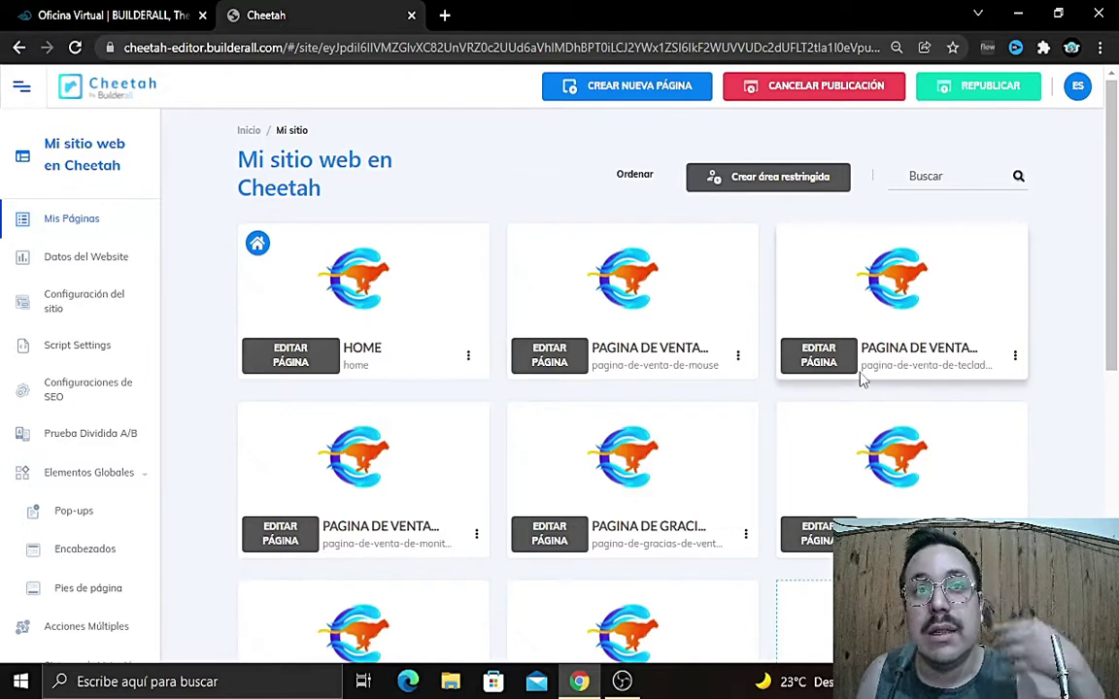
pyautogui.moveTo(738, 425)
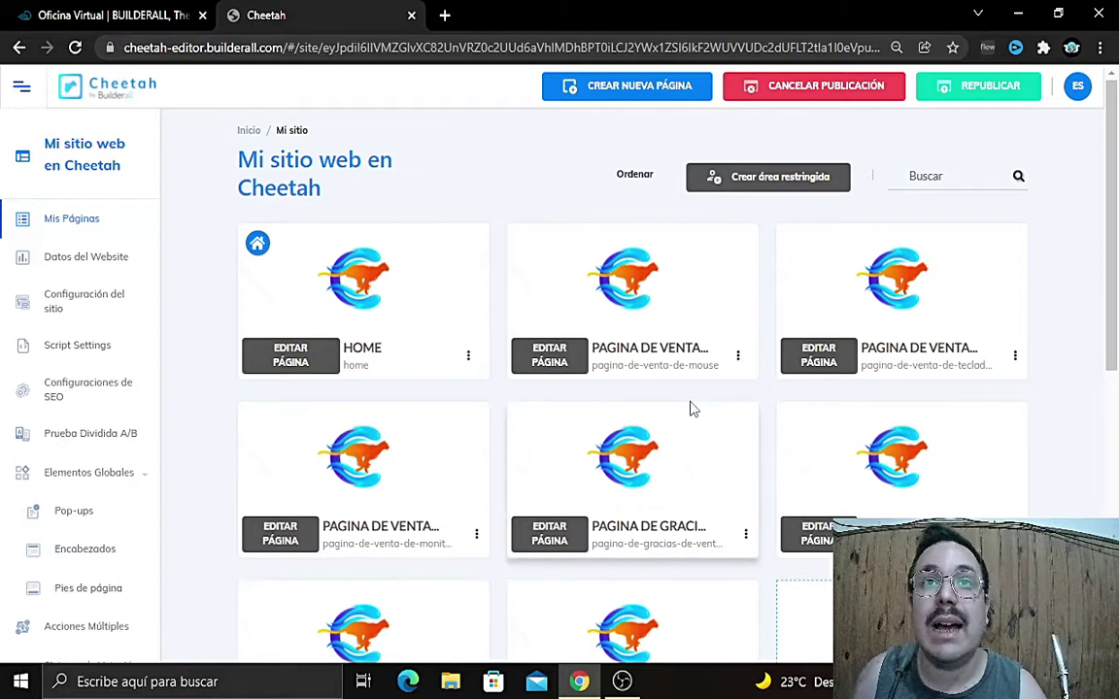
pyautogui.moveTo(602, 441)
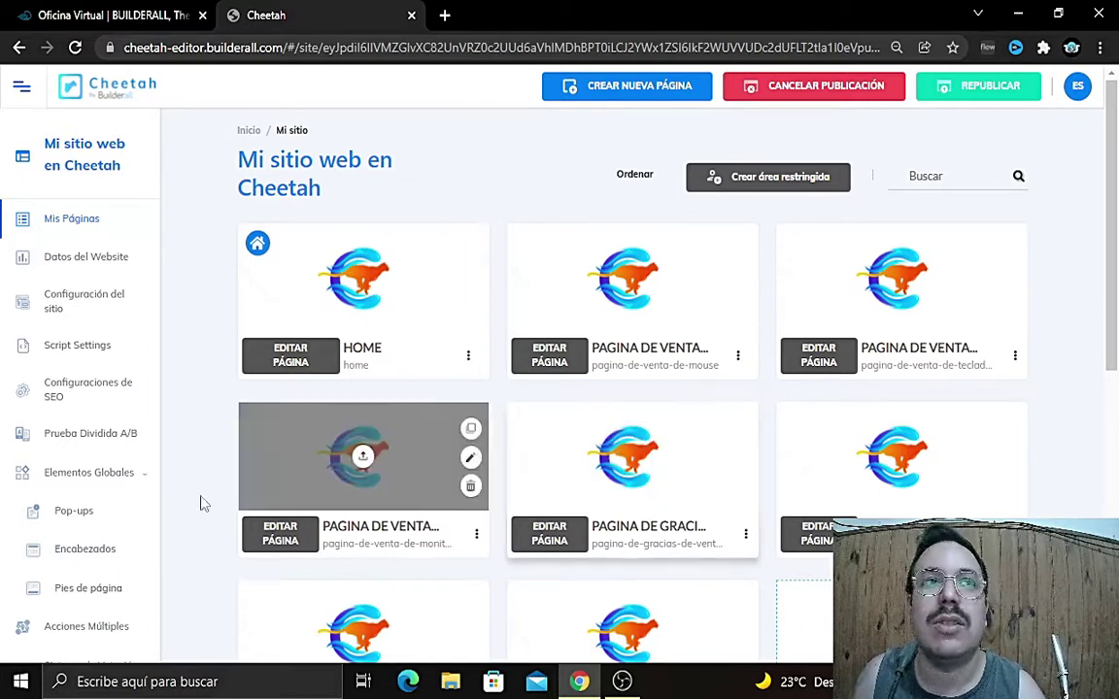
# Step: Open the site's Super Checkout and go to its list of products
pyautogui.scroll(-1, 82, 577)
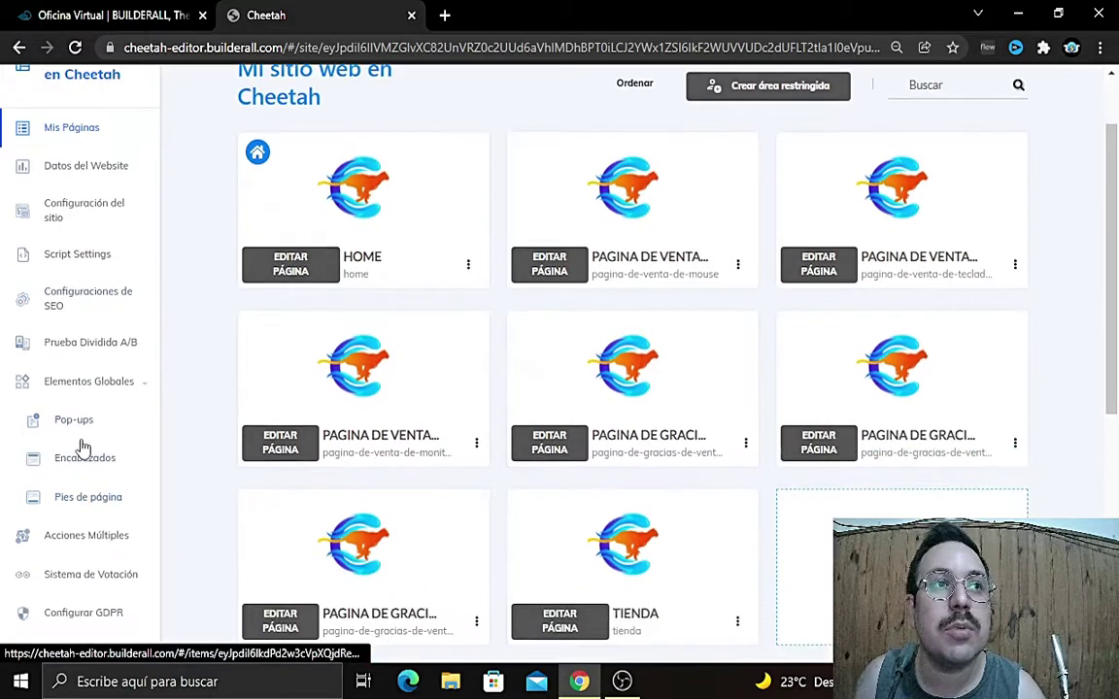
pyautogui.scroll(-1, 75, 550)
pyautogui.scroll(2, 85, 514)
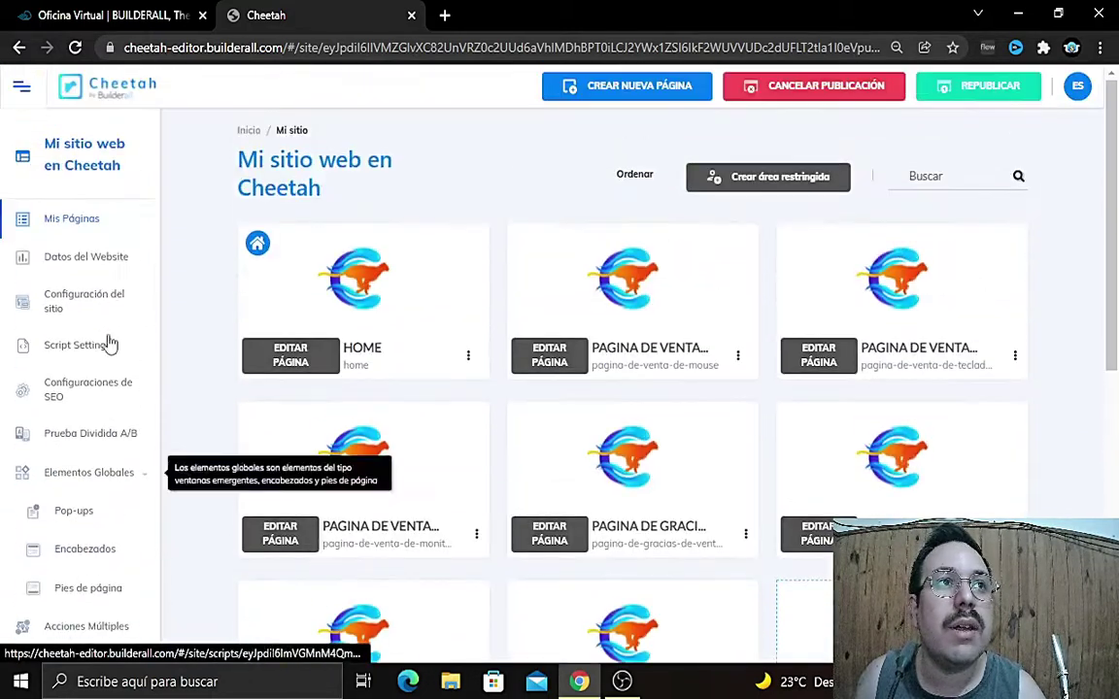
pyautogui.scroll(-3, 102, 479)
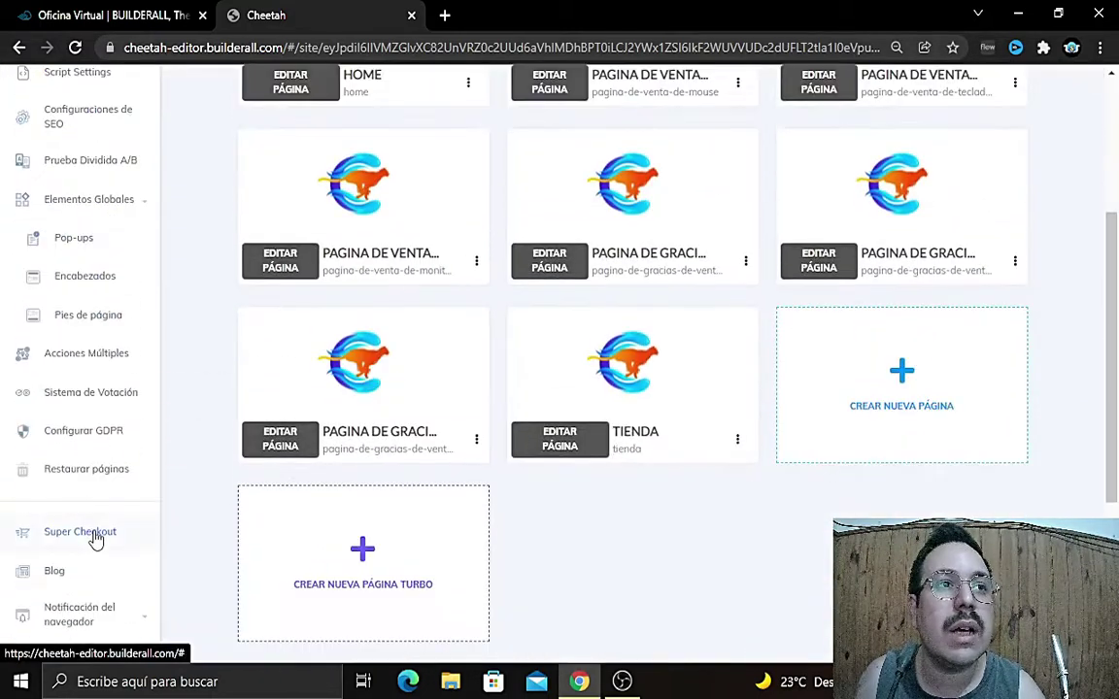
pyautogui.click(90, 533)
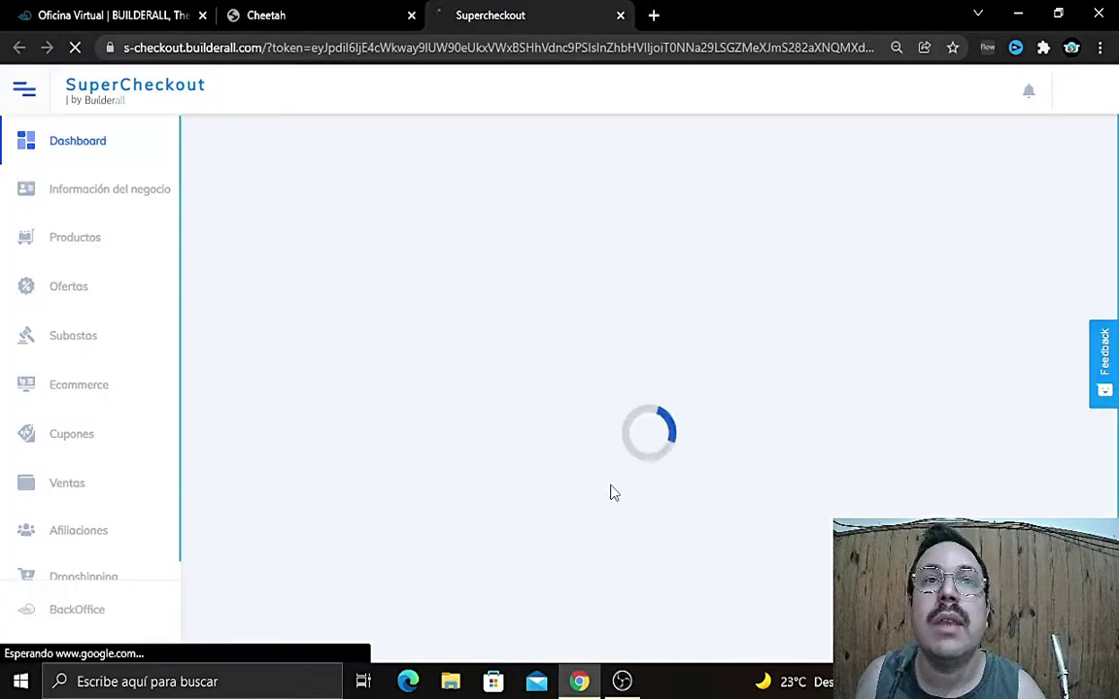
pyautogui.scroll(-3, 609, 492)
pyautogui.scroll(3, 340, 388)
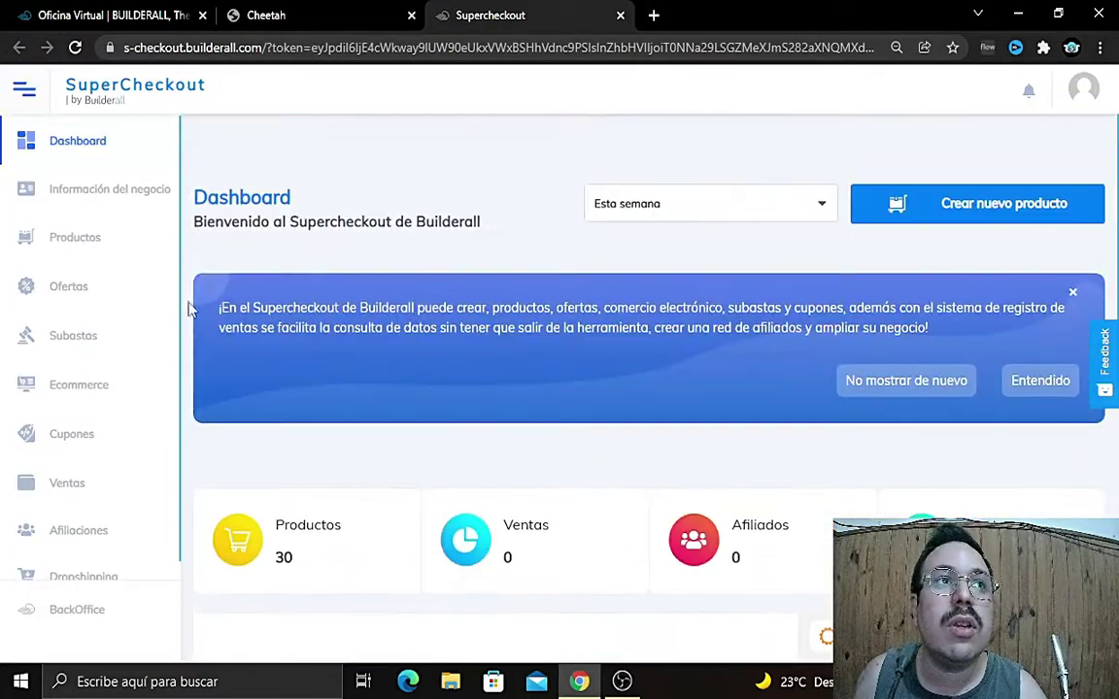
pyautogui.click(74, 237)
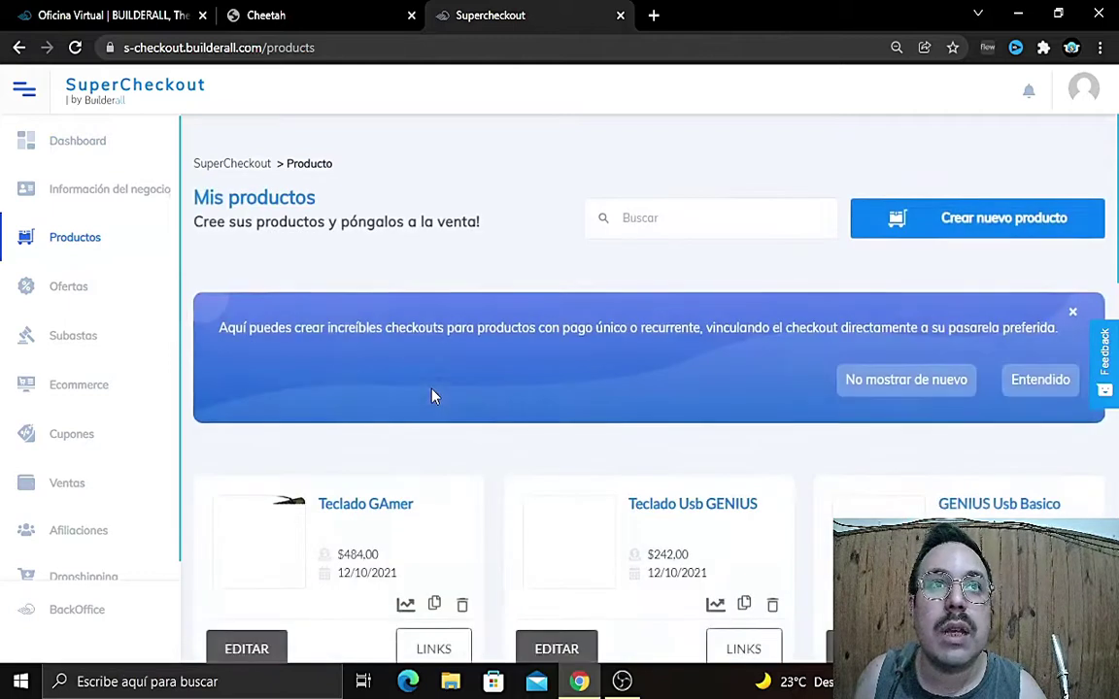
# Step: Copy the sales page link of the Teclado GAmer product from its links
pyautogui.scroll(-2, 429, 394)
pyautogui.click(427, 462)
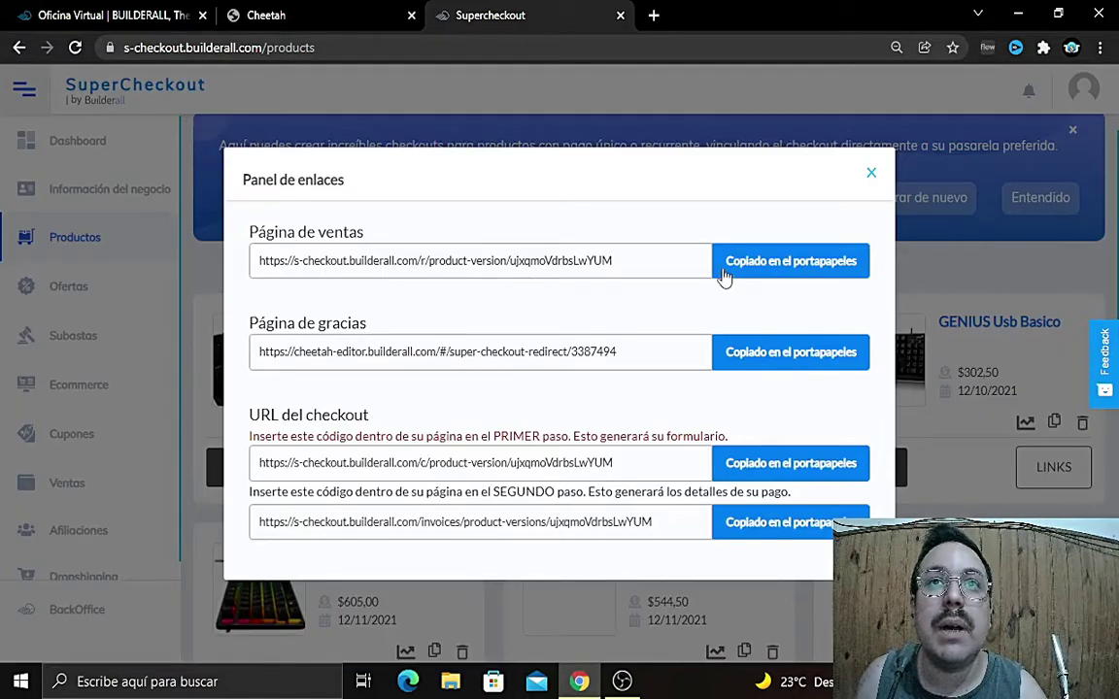
pyautogui.click(761, 264)
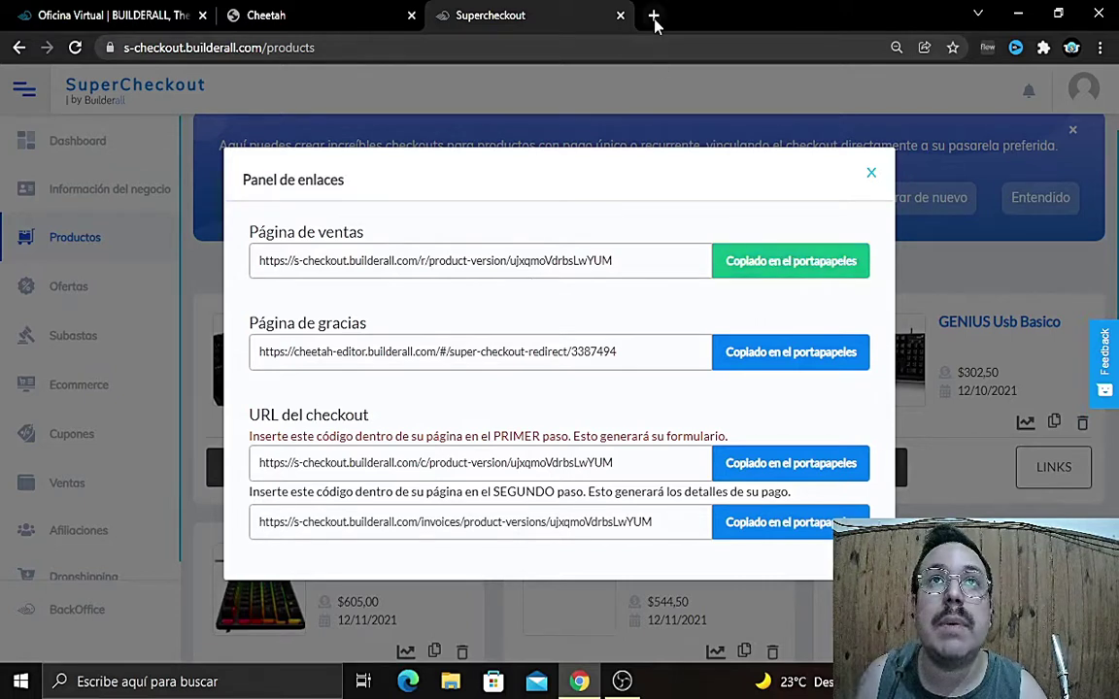
# Step: Load the copied sales page link in a new browser tab to check its destination, and close the page and the product's links
pyautogui.click(654, 18)
pyautogui.rightClick(587, 48)
pyautogui.click(626, 181)
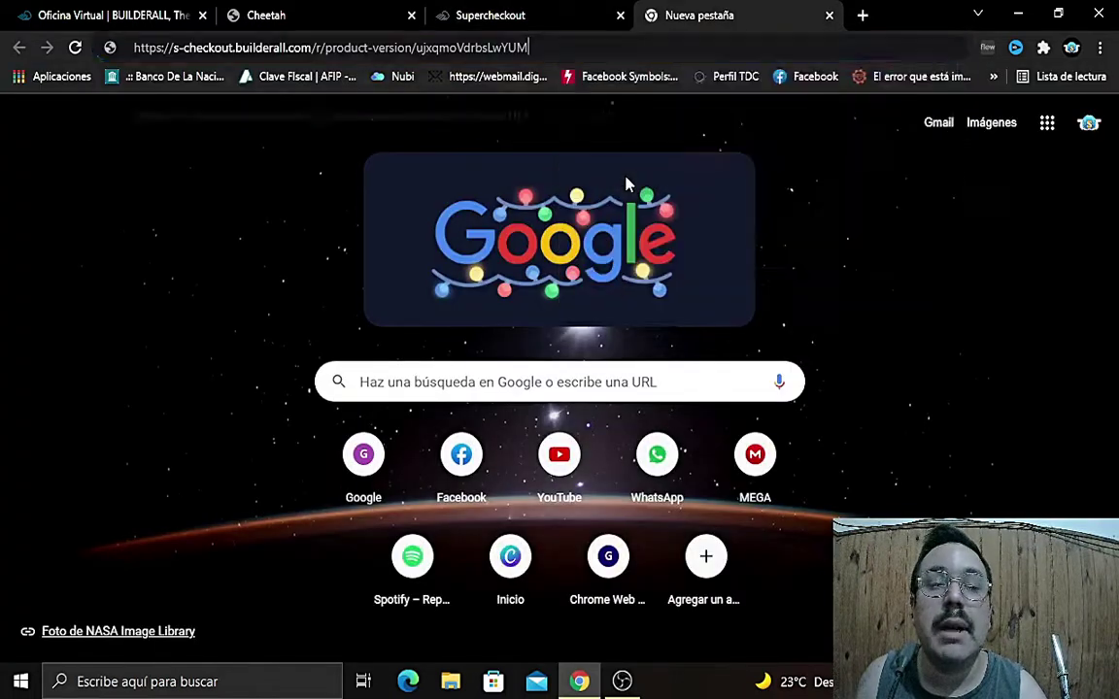
pyautogui.press('Return')
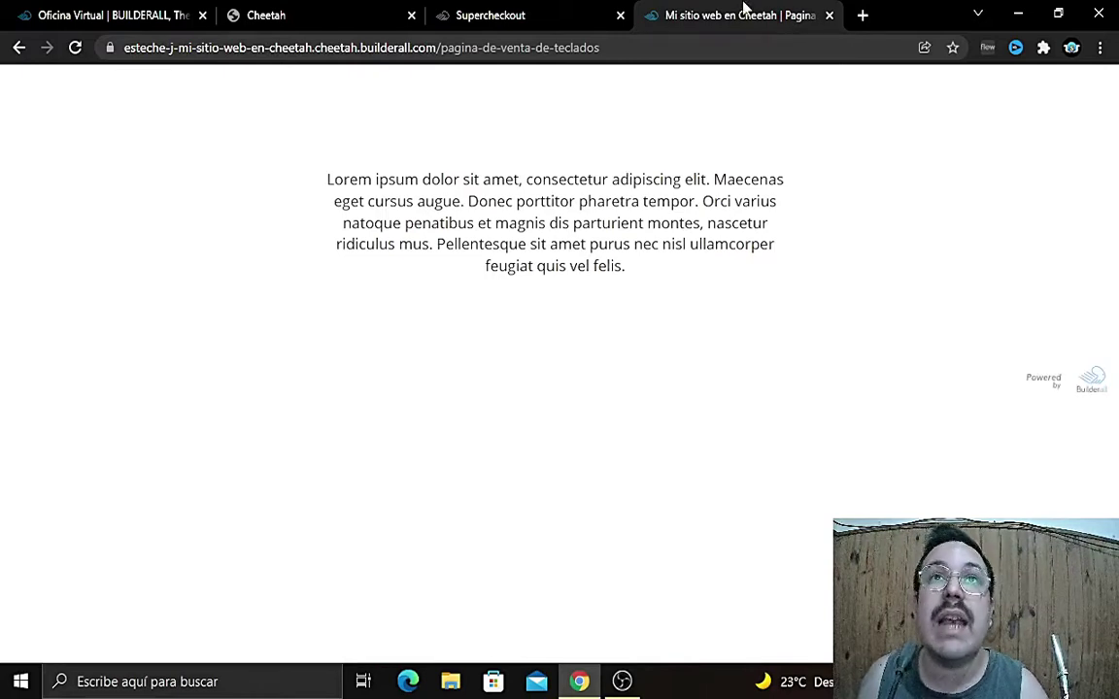
pyautogui.click(829, 14)
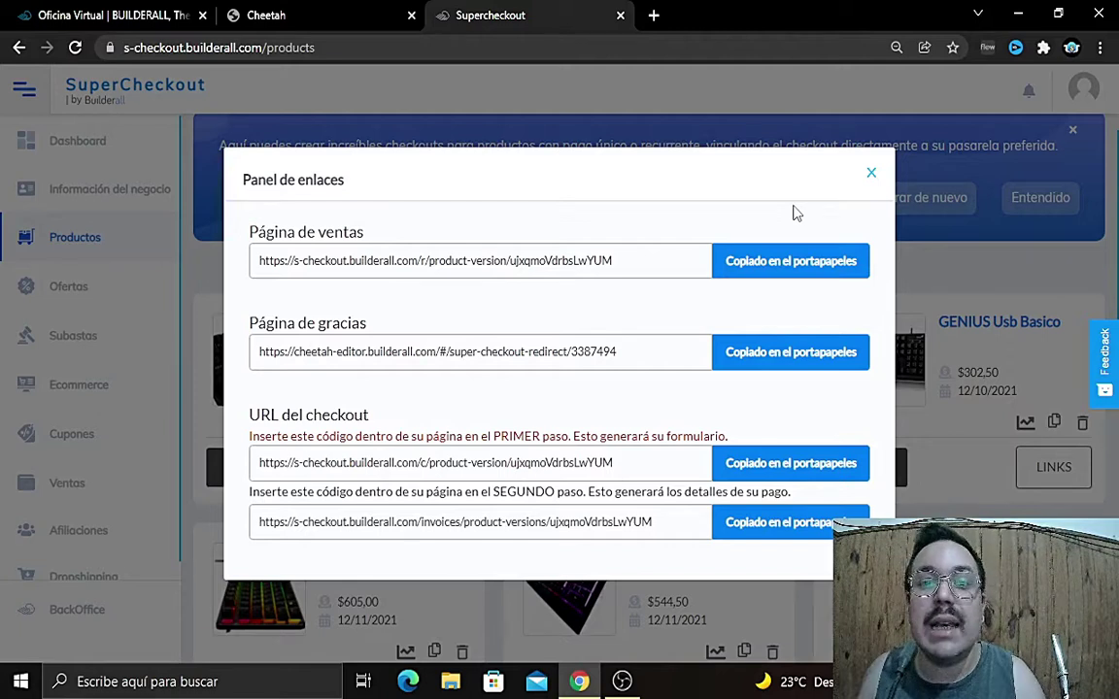
pyautogui.click(872, 177)
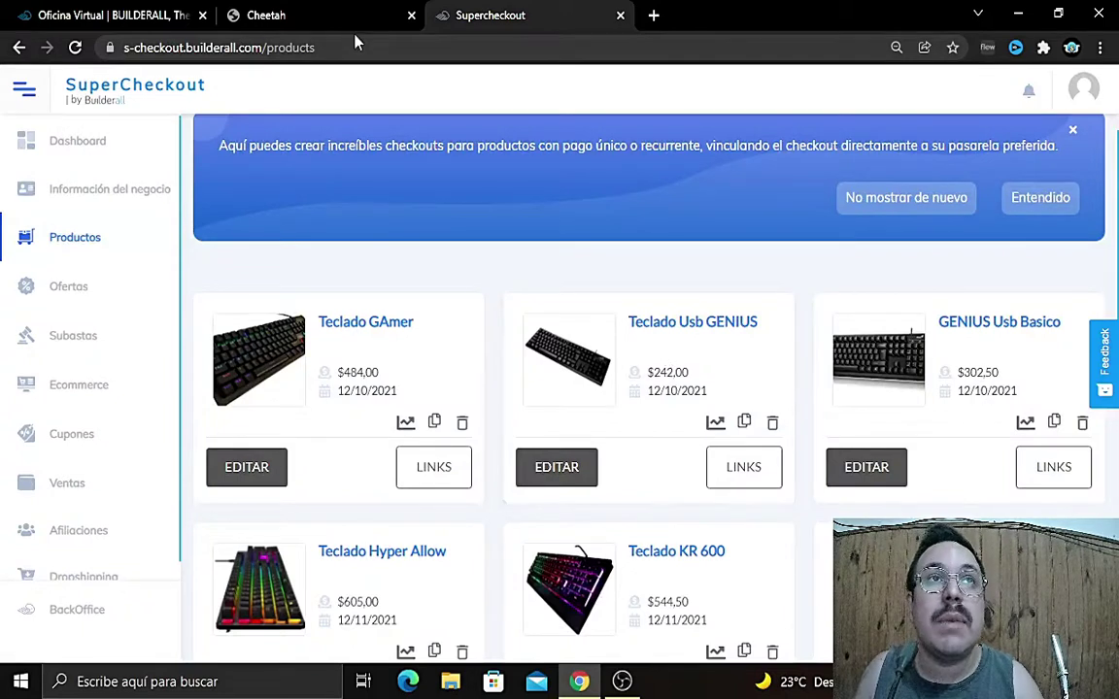
# Step: Open the Ecommerce settings and review the store's basic information, including payment methods, sales page and shipping integrations
pyautogui.click(105, 387)
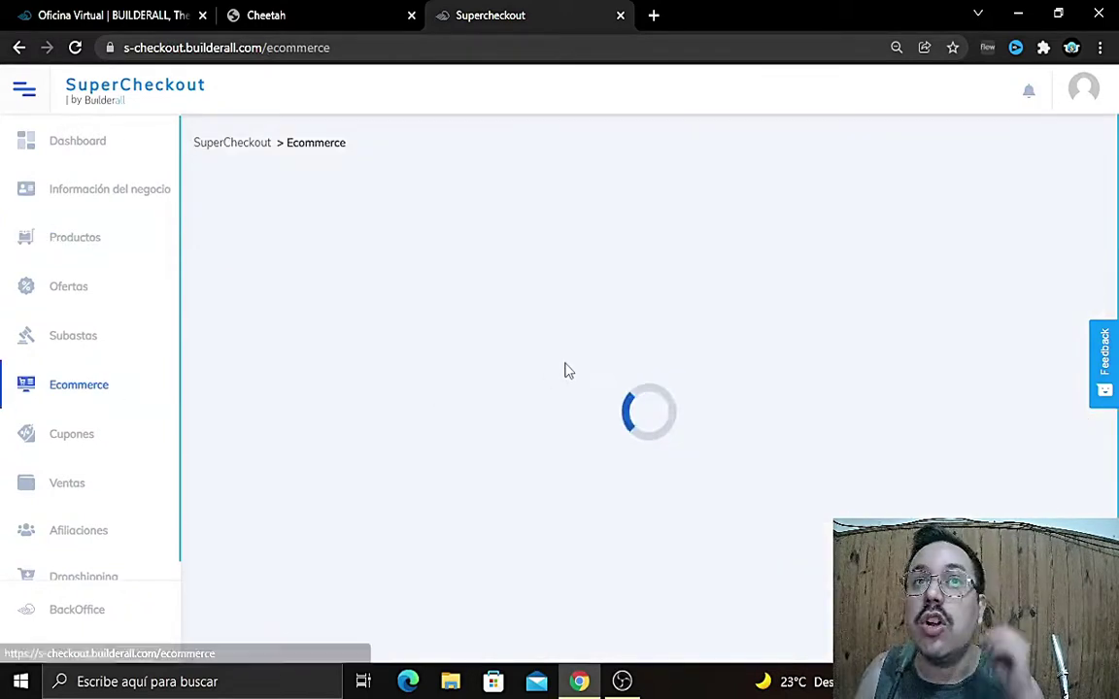
pyautogui.scroll(-10, 672, 417)
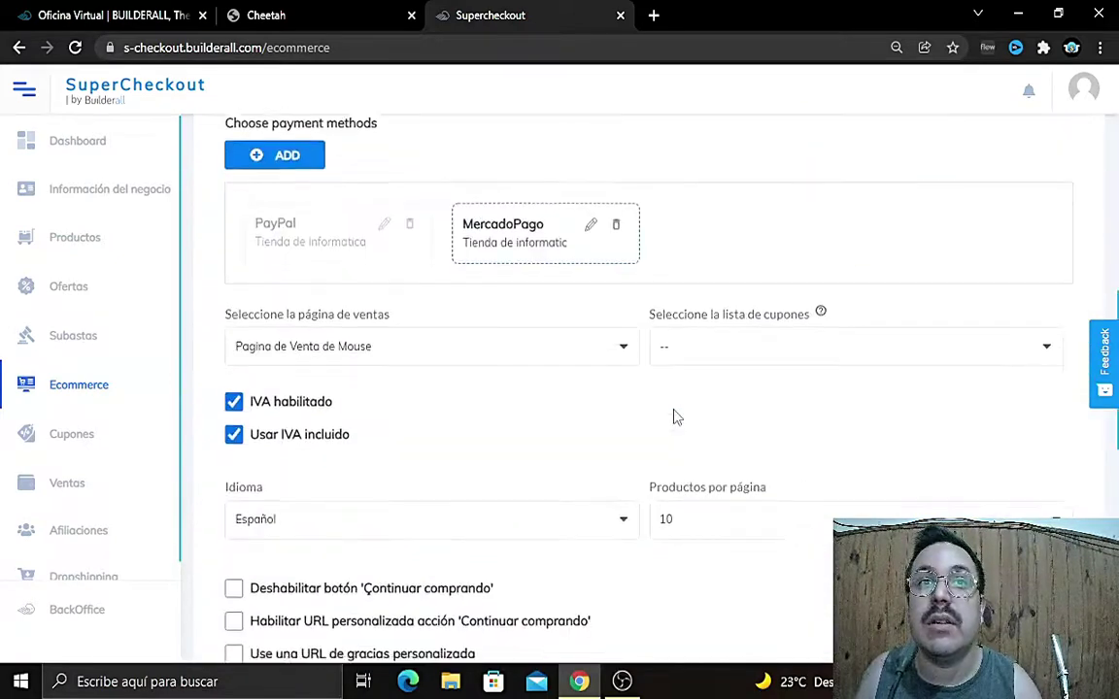
pyautogui.scroll(-5, 677, 420)
pyautogui.scroll(1, 809, 452)
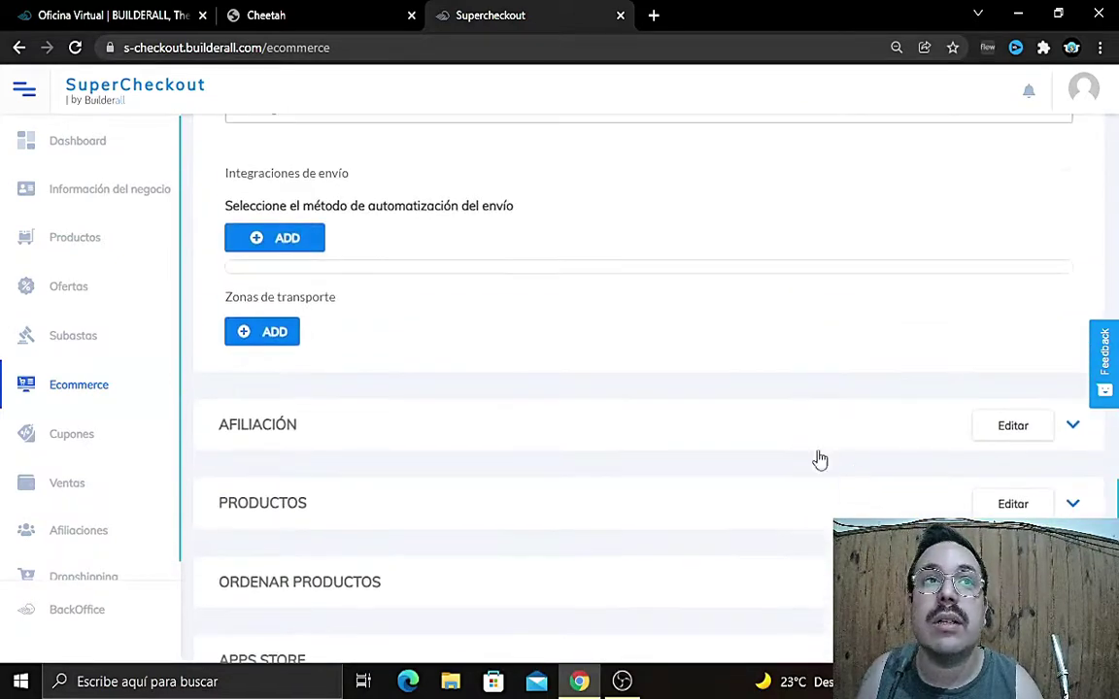
# Step: Expand the Ecommerce store's product section and examine the listed keyboards and monitors with their prices and inventory
pyautogui.click(1075, 507)
pyautogui.scroll(-9, 705, 457)
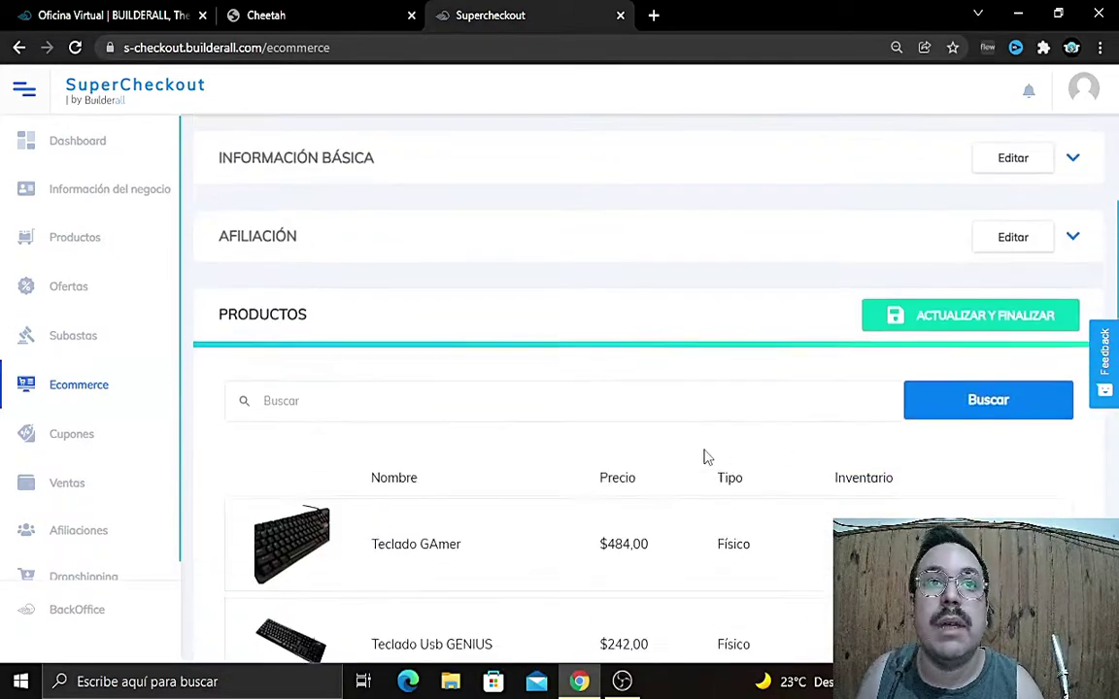
pyautogui.scroll(-8, 707, 456)
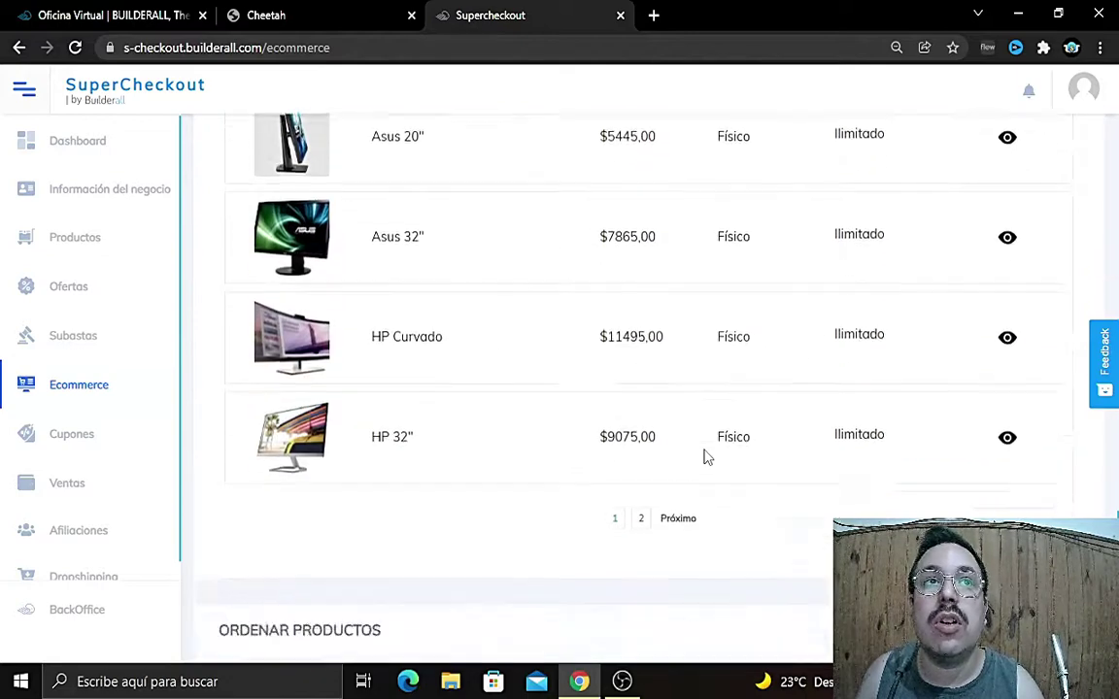
pyautogui.scroll(12, 670, 443)
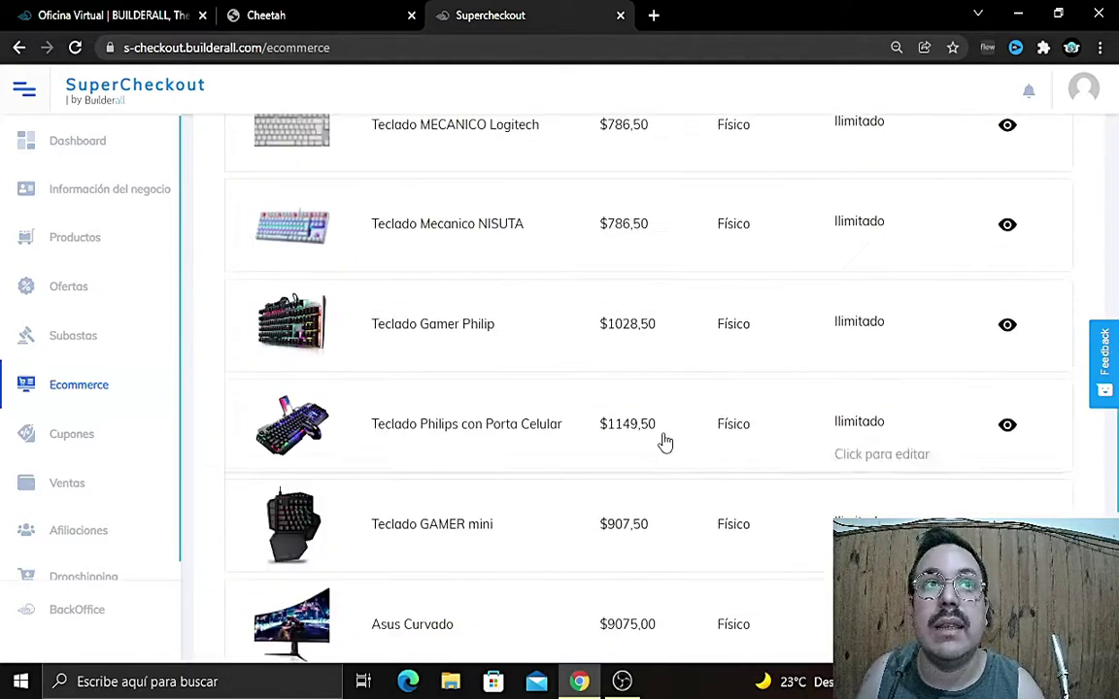
pyautogui.scroll(-8, 665, 443)
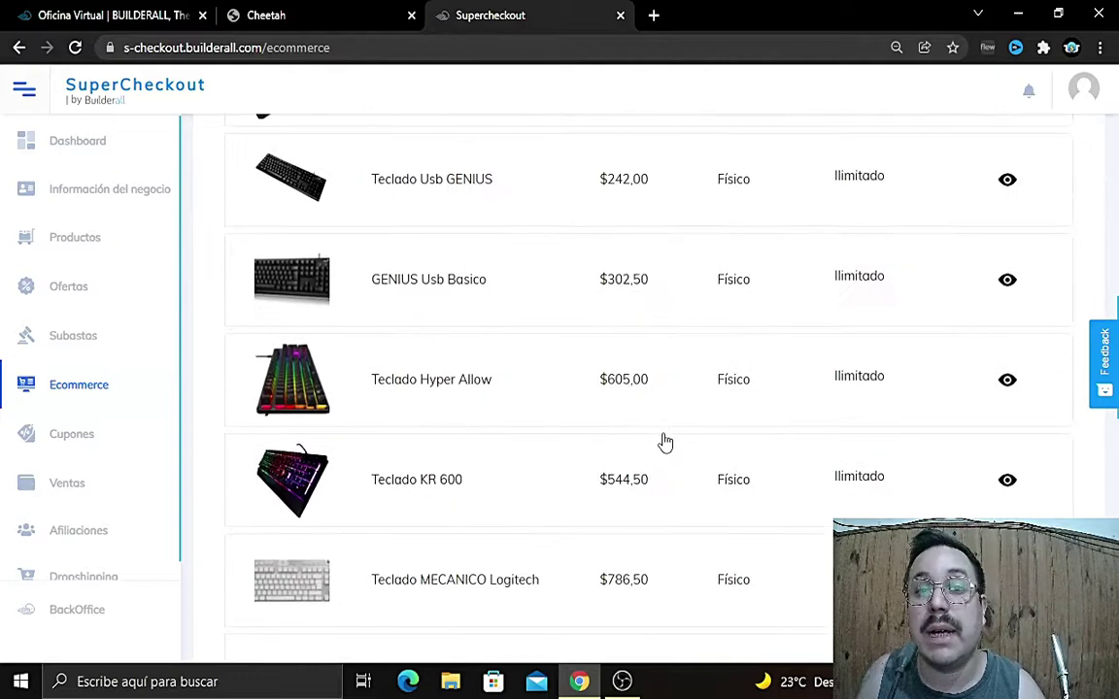
pyautogui.scroll(-6, 664, 444)
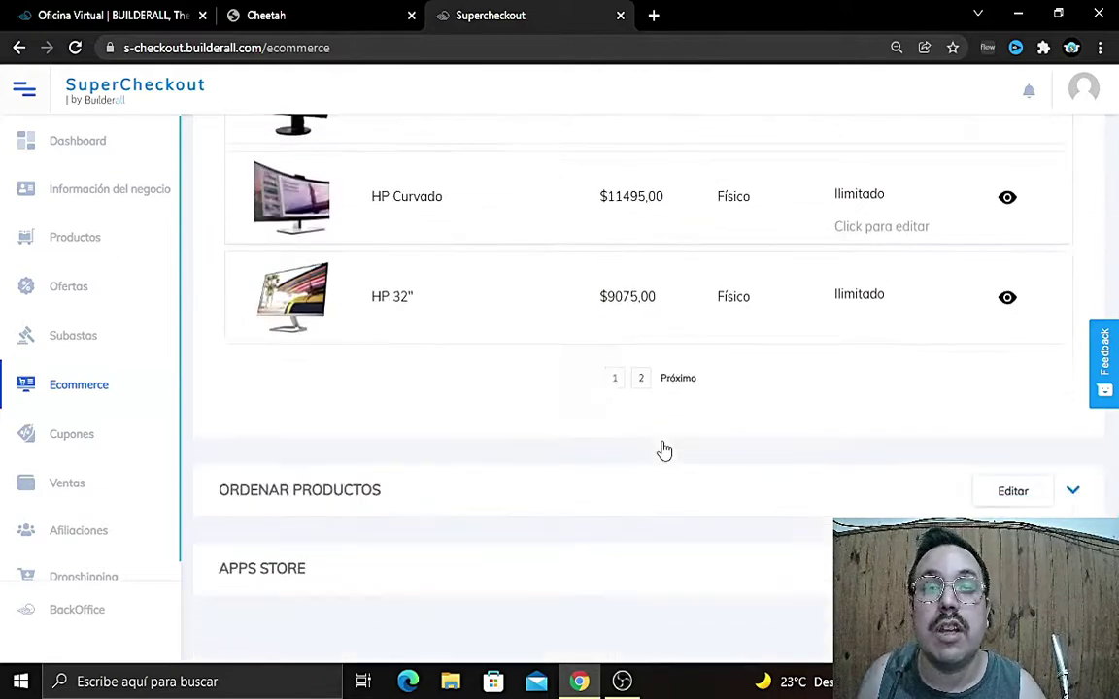
pyautogui.scroll(15, 665, 449)
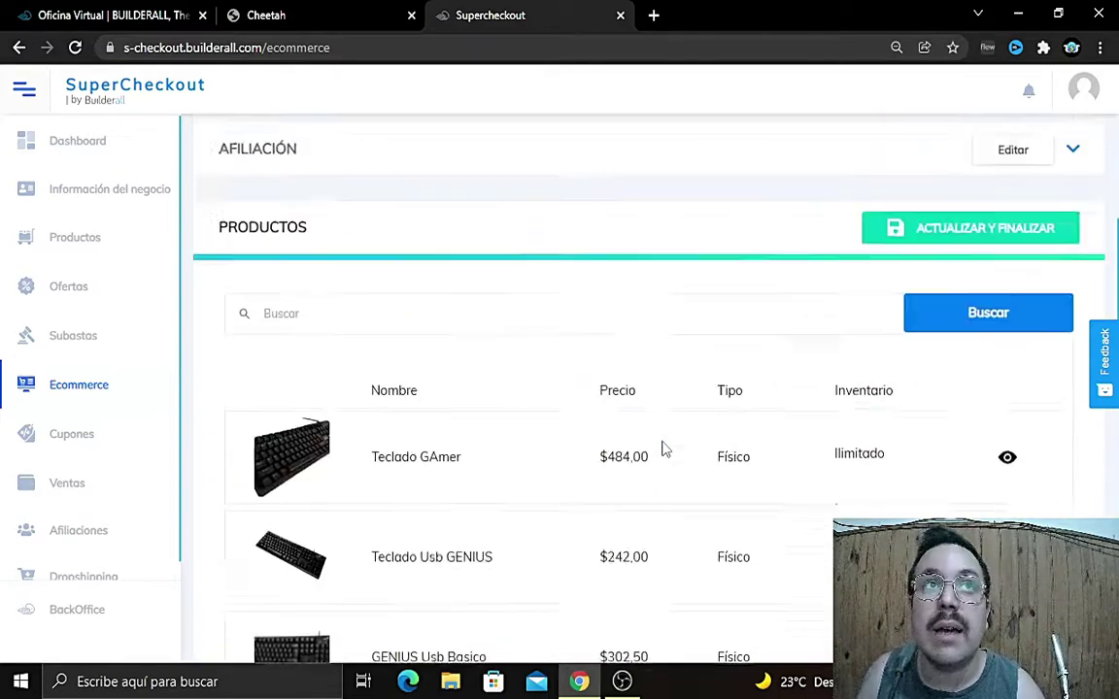
# Step: Open the Ecommerce store's basic information section for editing
pyautogui.scroll(2, 648, 467)
pyautogui.scroll(-3, 633, 483)
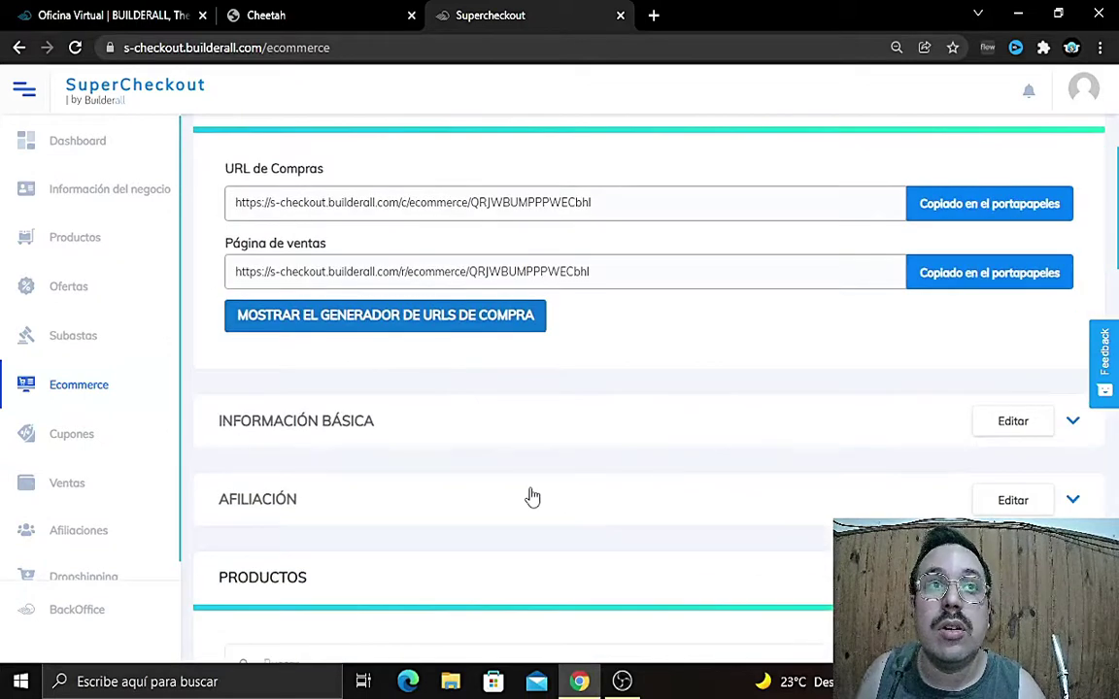
pyautogui.click(1071, 424)
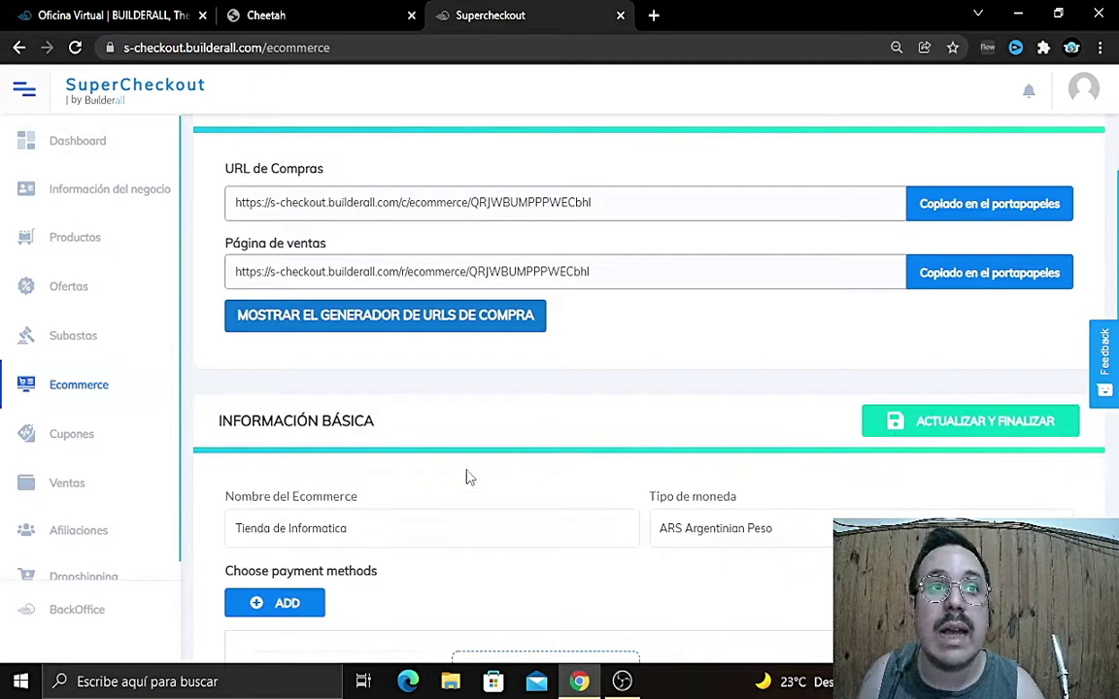
# Step: Set the Ecommerce store's sales page to TIENDA in its basic information
pyautogui.scroll(-2, 464, 474)
pyautogui.scroll(-3, 326, 382)
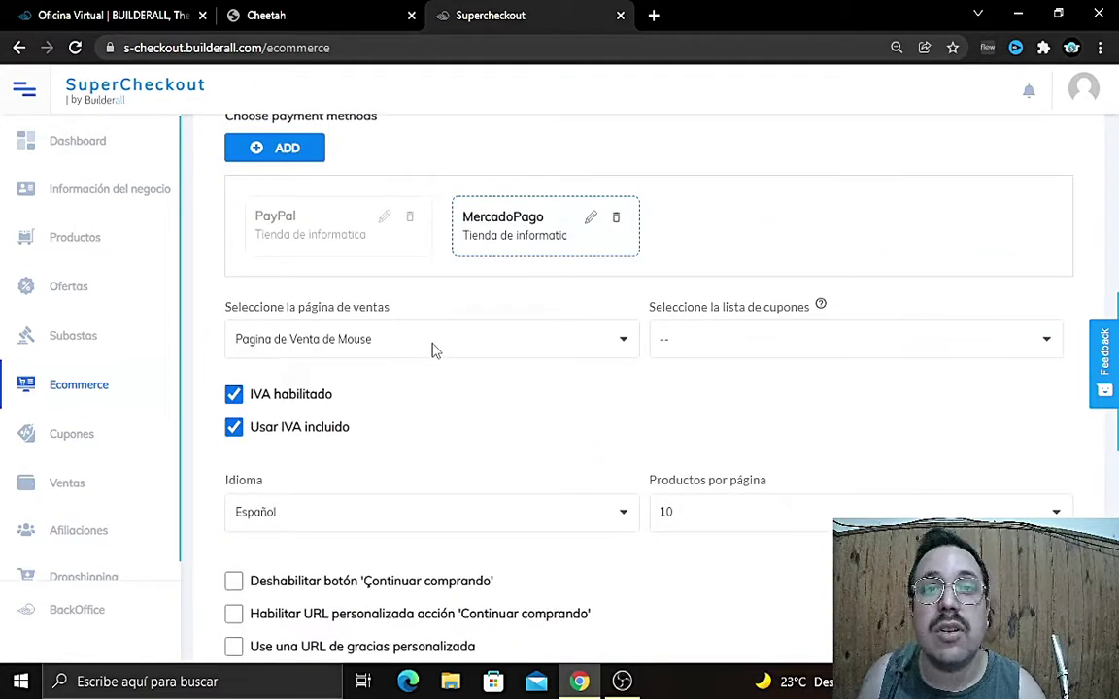
pyautogui.click(377, 349)
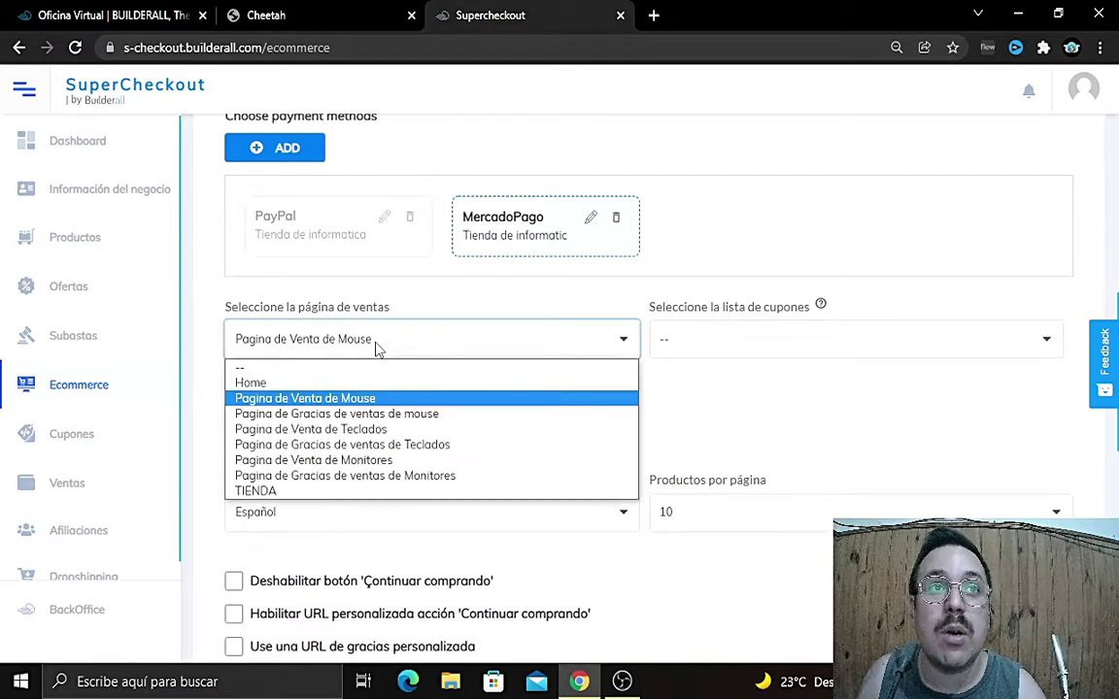
pyautogui.click(300, 492)
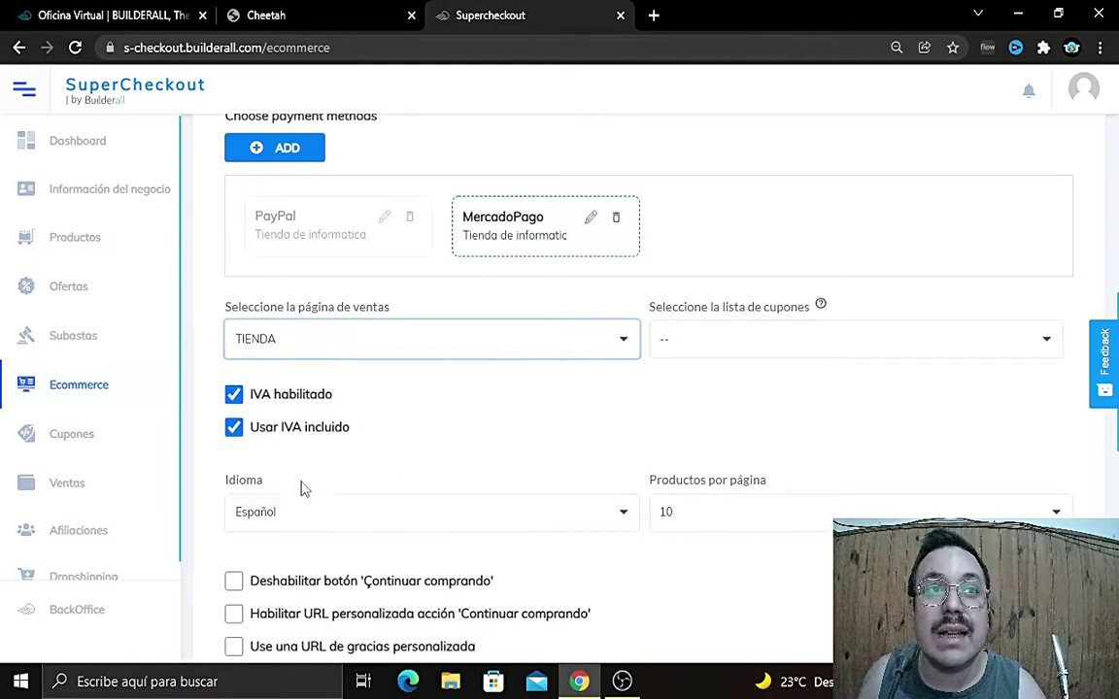
# Step: Switch to the Cheetah site, view the form for creating a new page, and return to the page list without saving
pyautogui.click(309, 21)
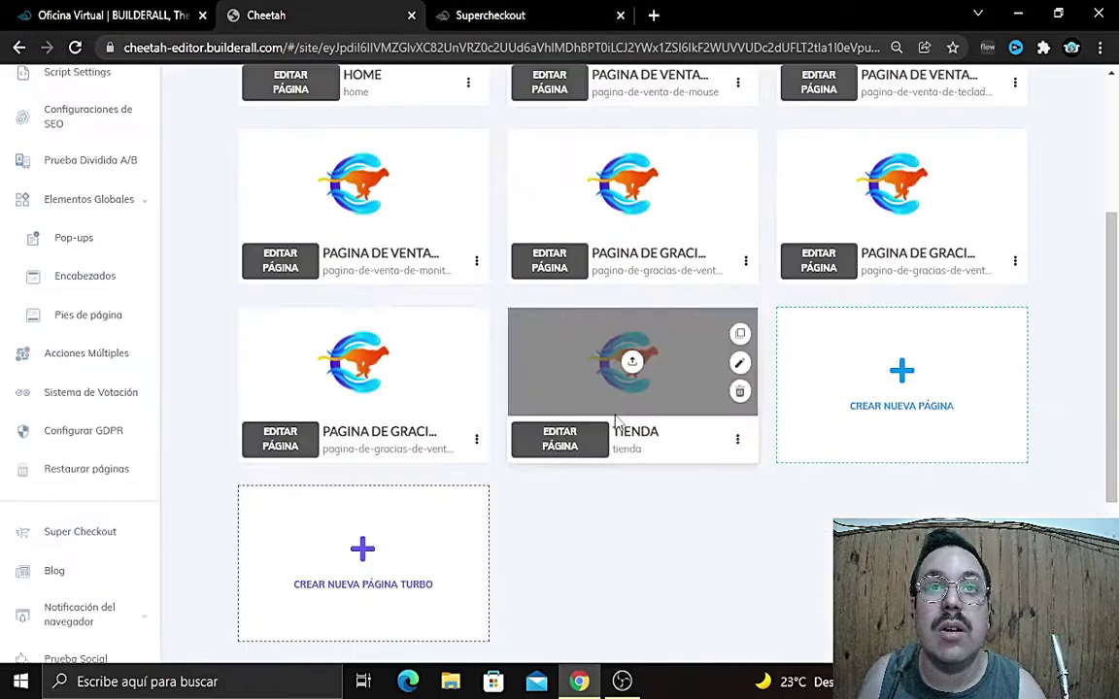
pyautogui.click(866, 440)
pyautogui.click(361, 309)
pyautogui.press('Tab')
pyautogui.press('Tab')
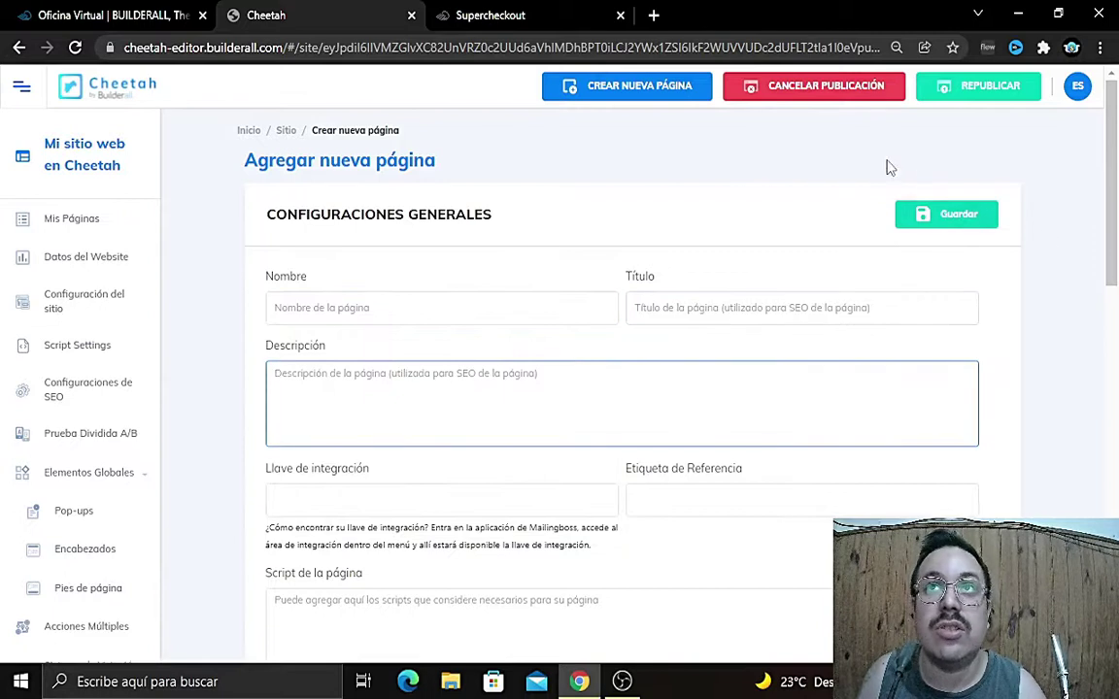
pyautogui.click(90, 165)
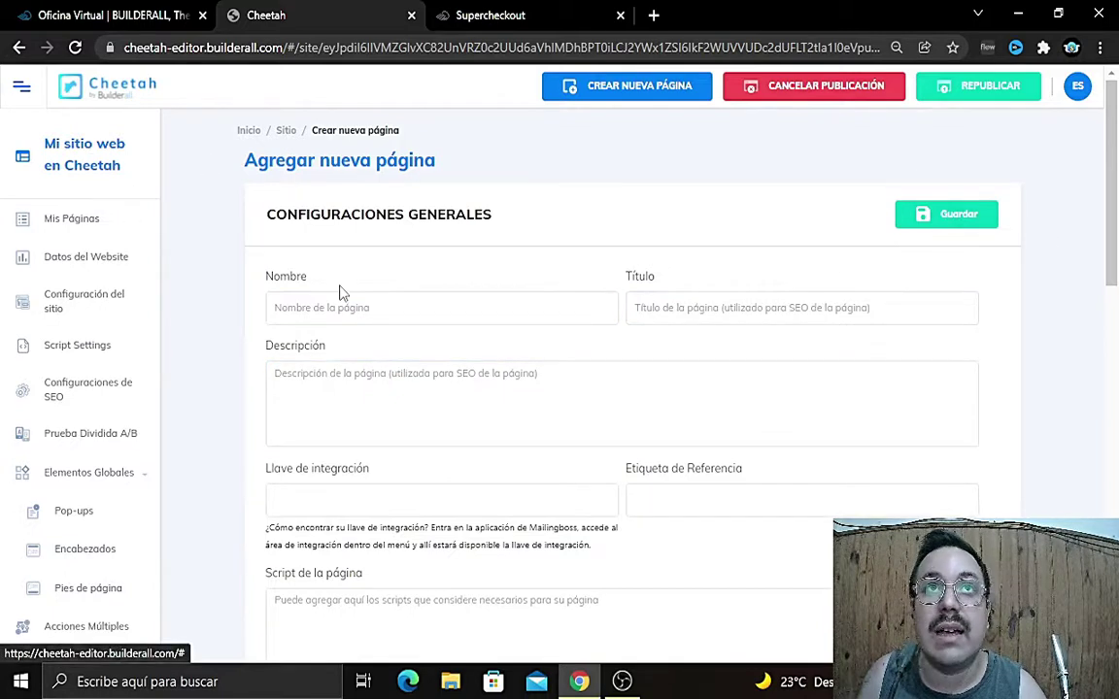
pyautogui.click(96, 223)
pyautogui.scroll(-5, 636, 417)
pyautogui.scroll(3, 622, 398)
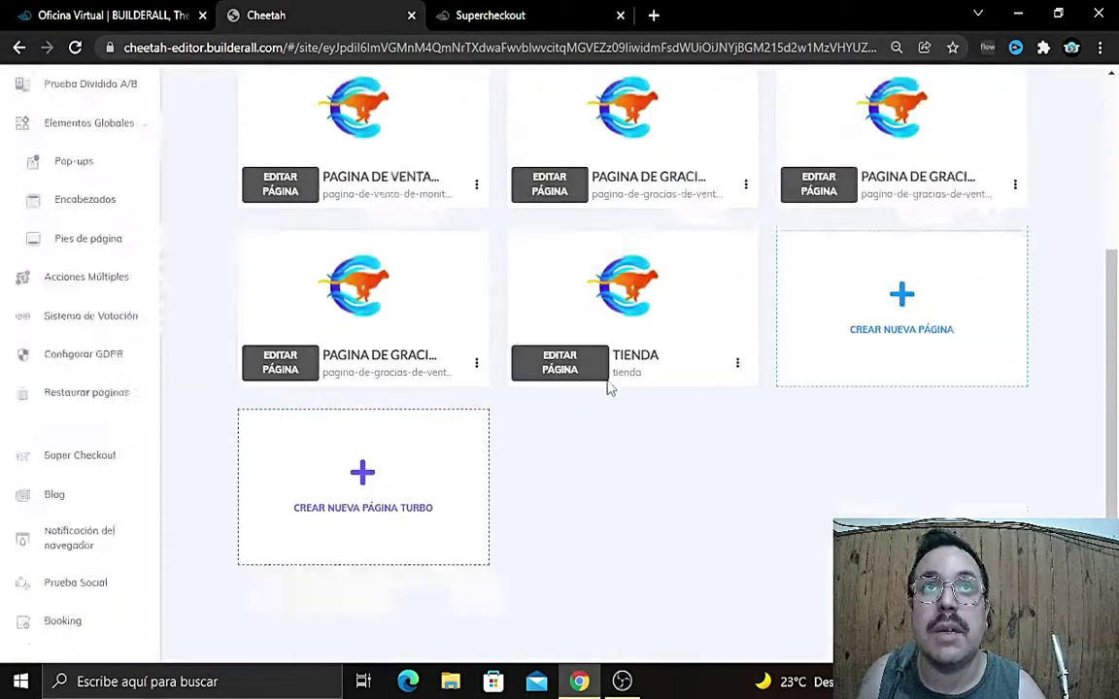
# Step: Return to Super Checkout and save the Ecommerce store's updated basic information
pyautogui.click(485, 17)
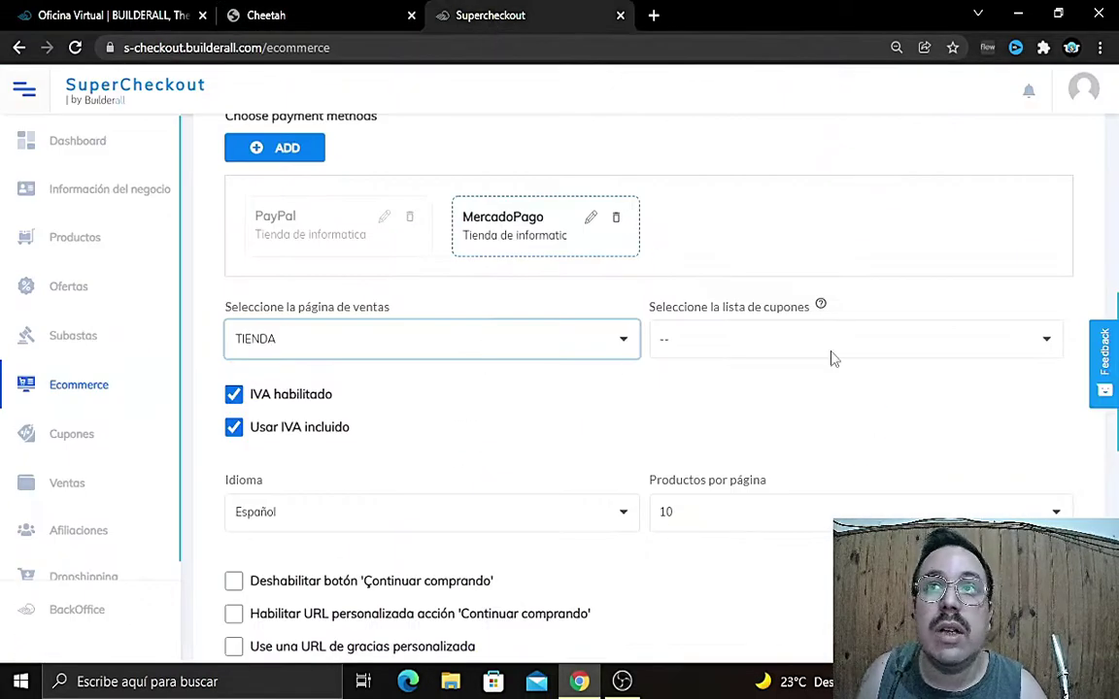
pyautogui.scroll(5, 835, 357)
pyautogui.click(908, 429)
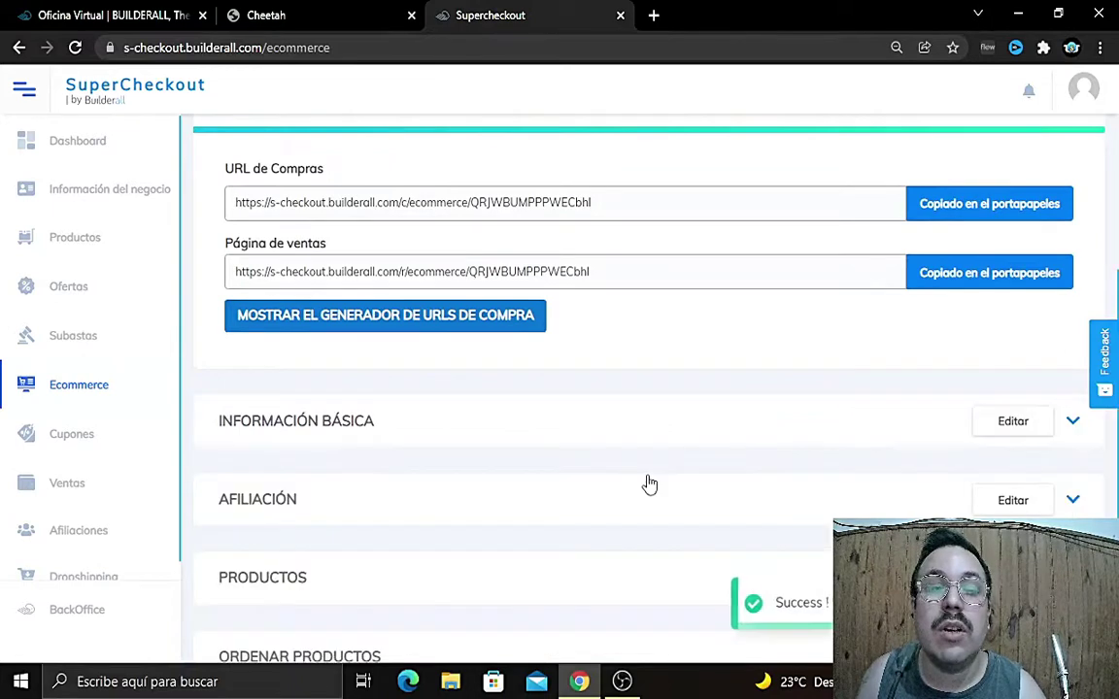
# Step: Copy the Ecommerce sales page link, load it in a new browser tab to check its destination, and close that tab
pyautogui.scroll(-2, 648, 482)
pyautogui.scroll(1, 467, 380)
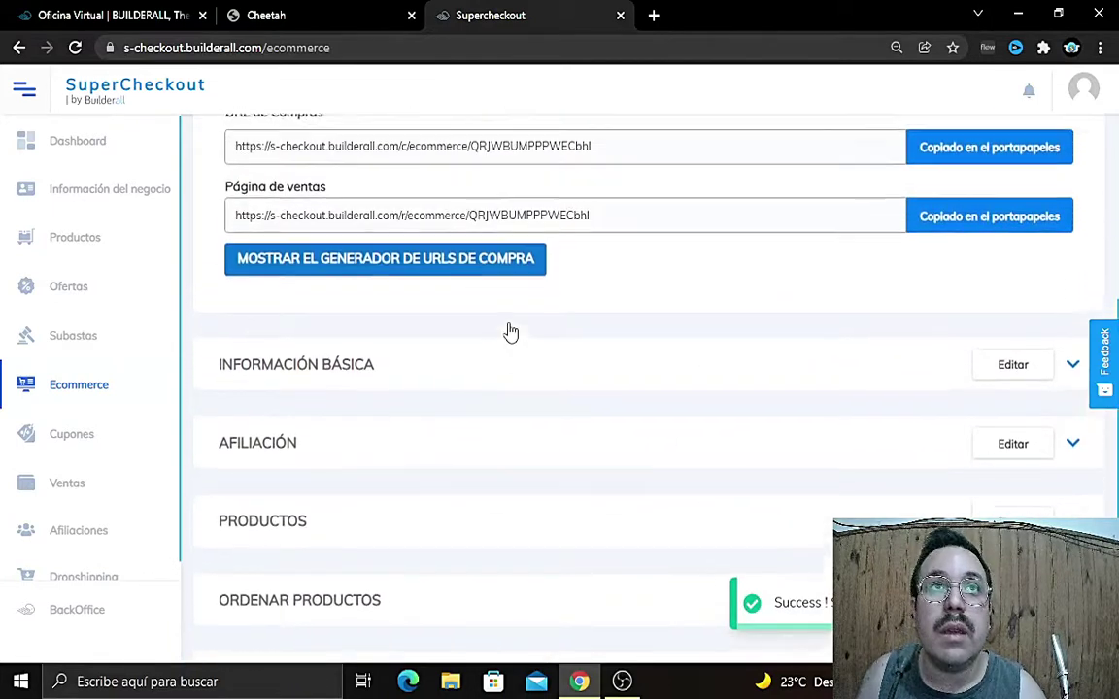
pyautogui.scroll(1, 511, 332)
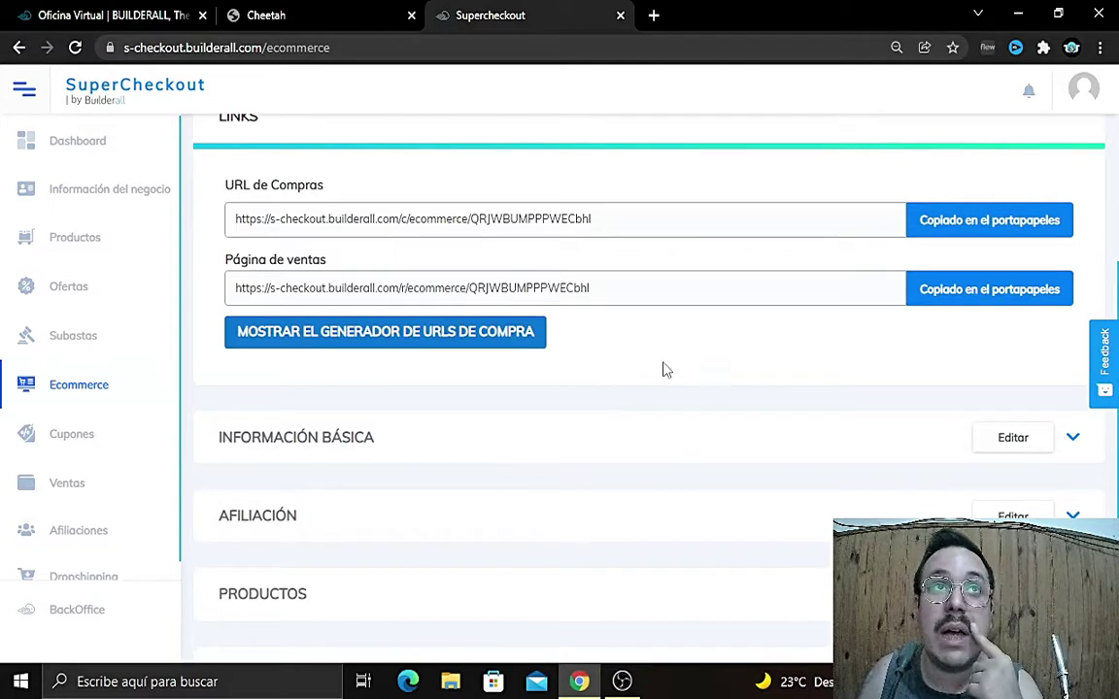
pyautogui.scroll(3, 631, 335)
pyautogui.click(965, 476)
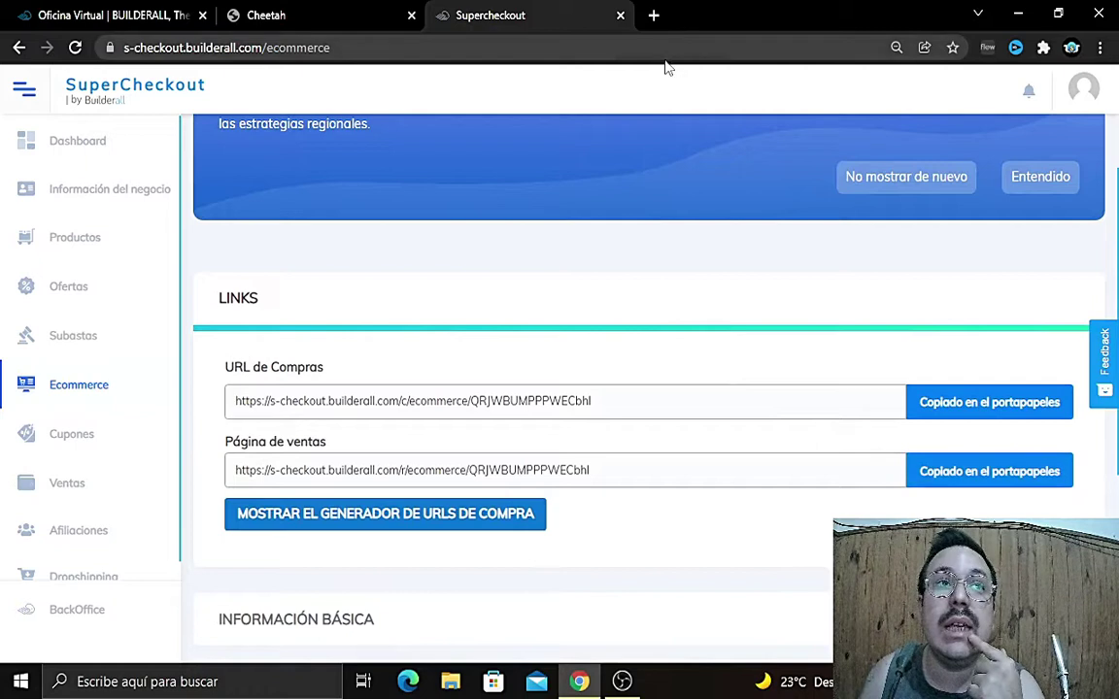
pyautogui.click(654, 14)
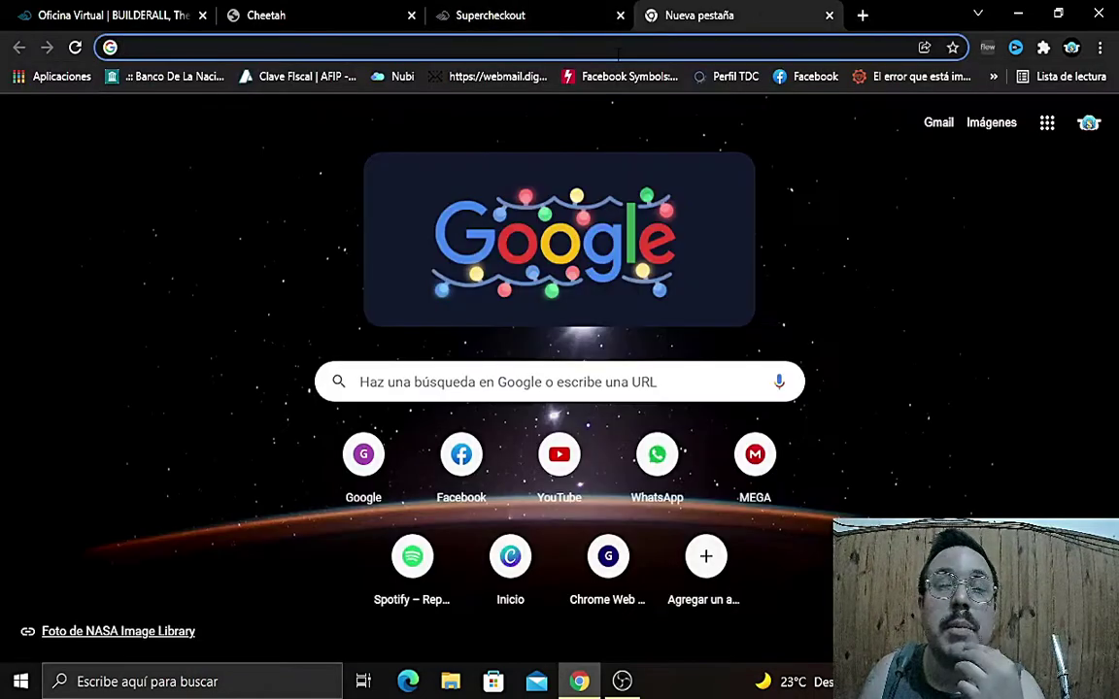
pyautogui.rightClick(619, 55)
pyautogui.click(665, 177)
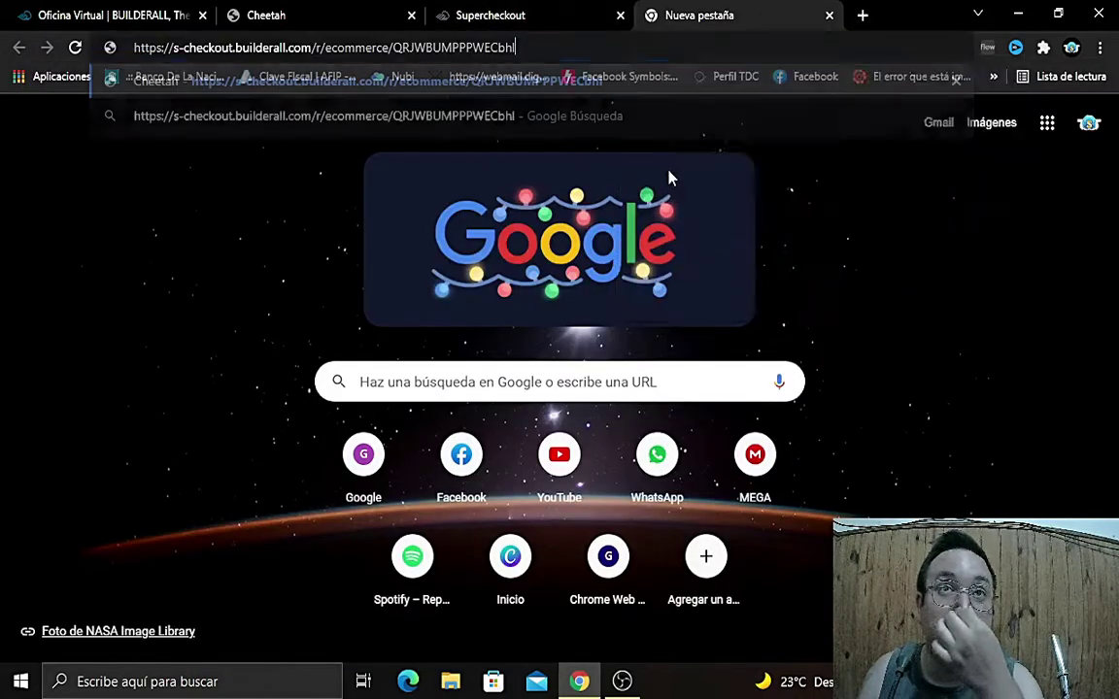
pyautogui.press('Return')
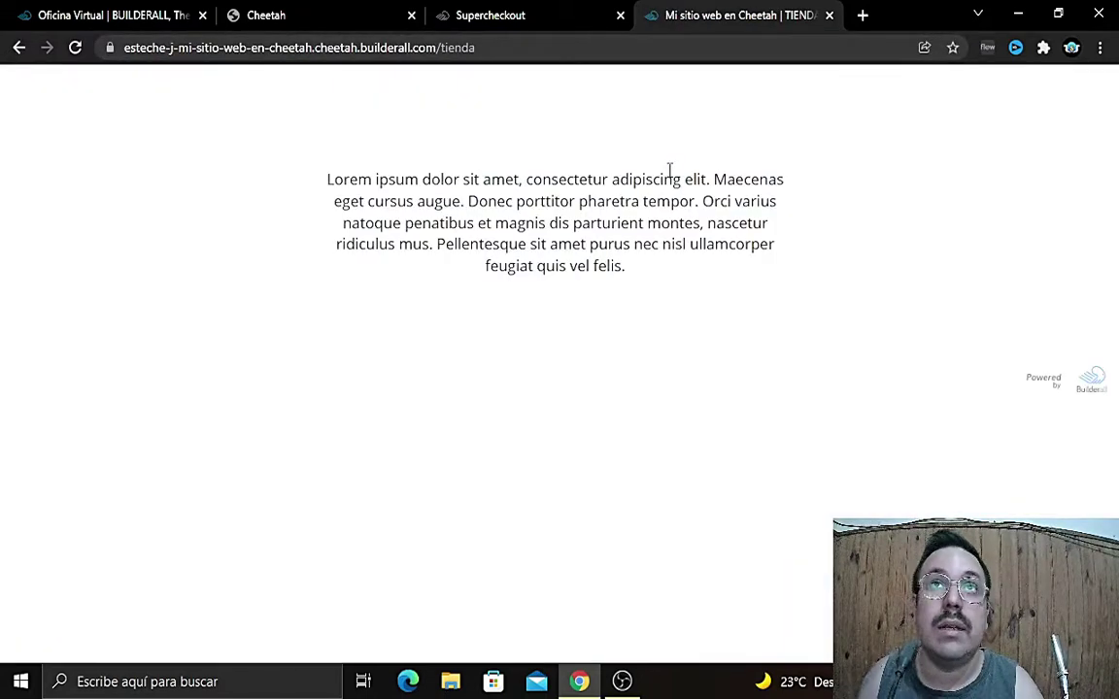
pyautogui.click(828, 16)
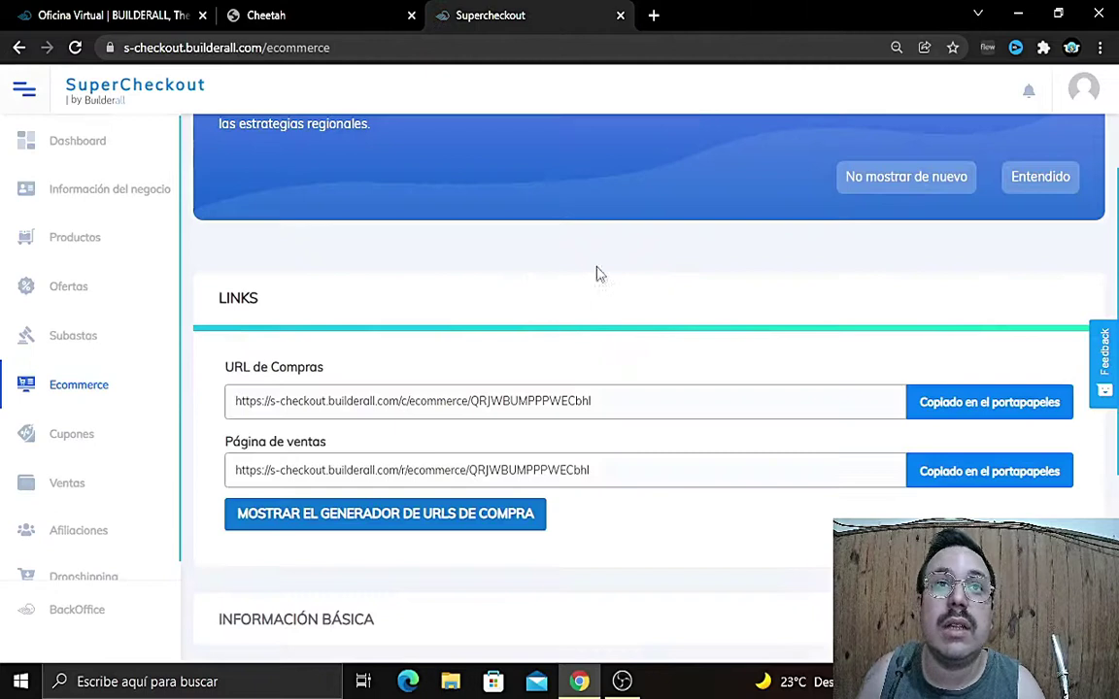
# Step: Copy the Ecommerce store's purchase URL and load it in a new browser tab
pyautogui.click(944, 400)
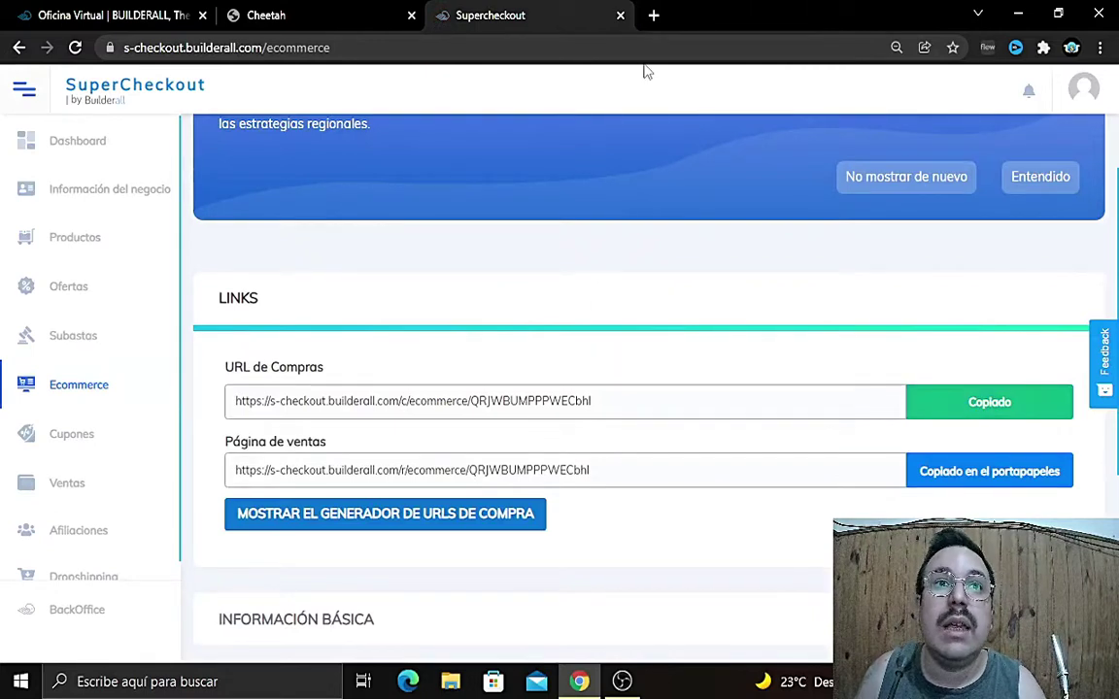
pyautogui.scroll(-3, 644, 228)
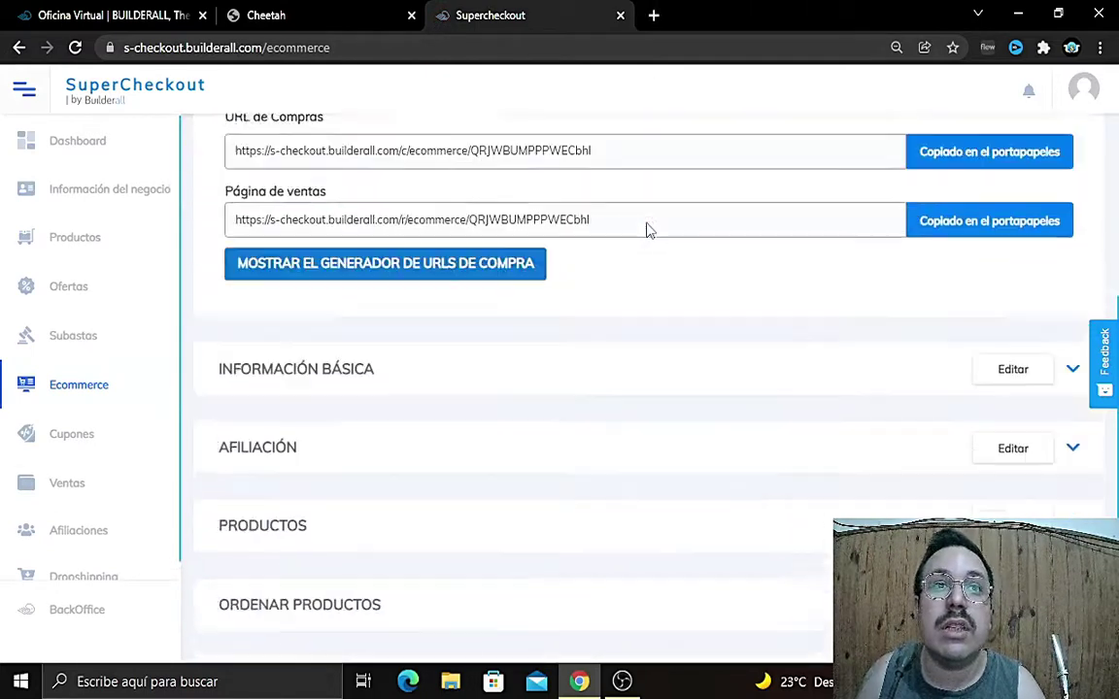
pyautogui.scroll(3, 649, 231)
pyautogui.click(653, 14)
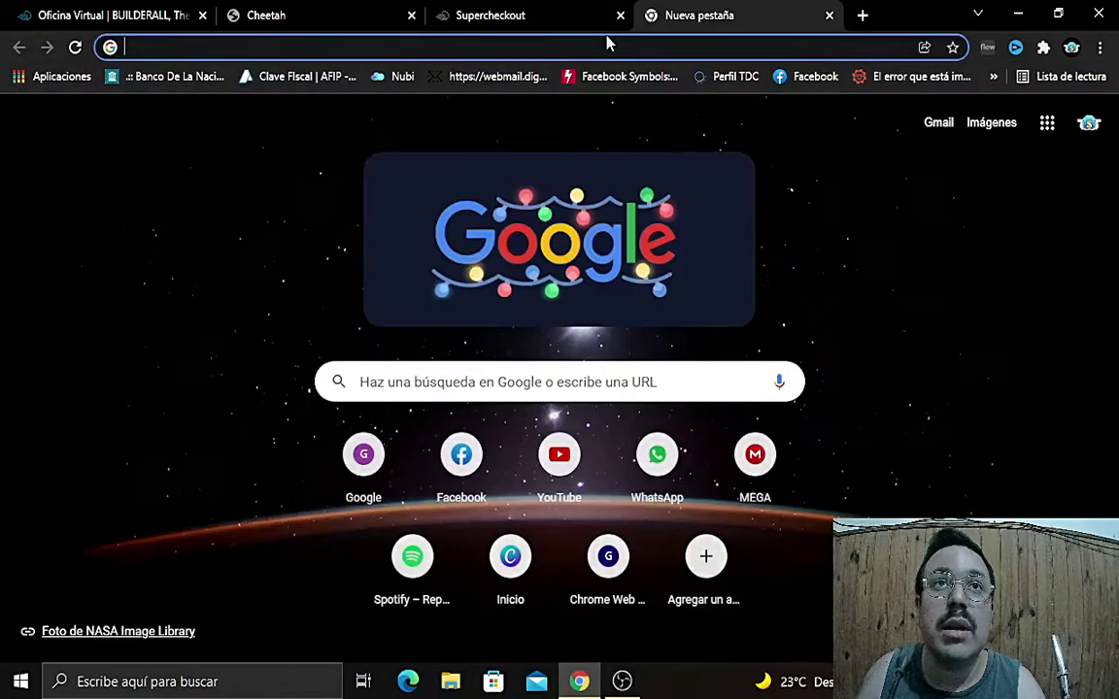
pyautogui.rightClick(607, 55)
pyautogui.click(660, 176)
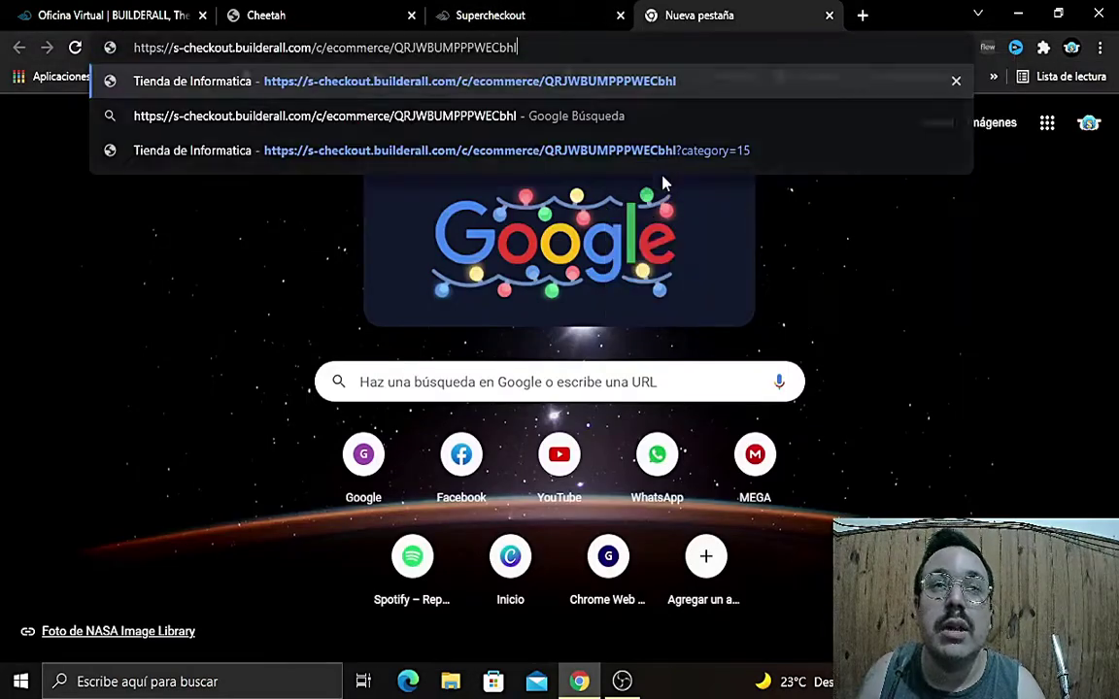
pyautogui.press('Return')
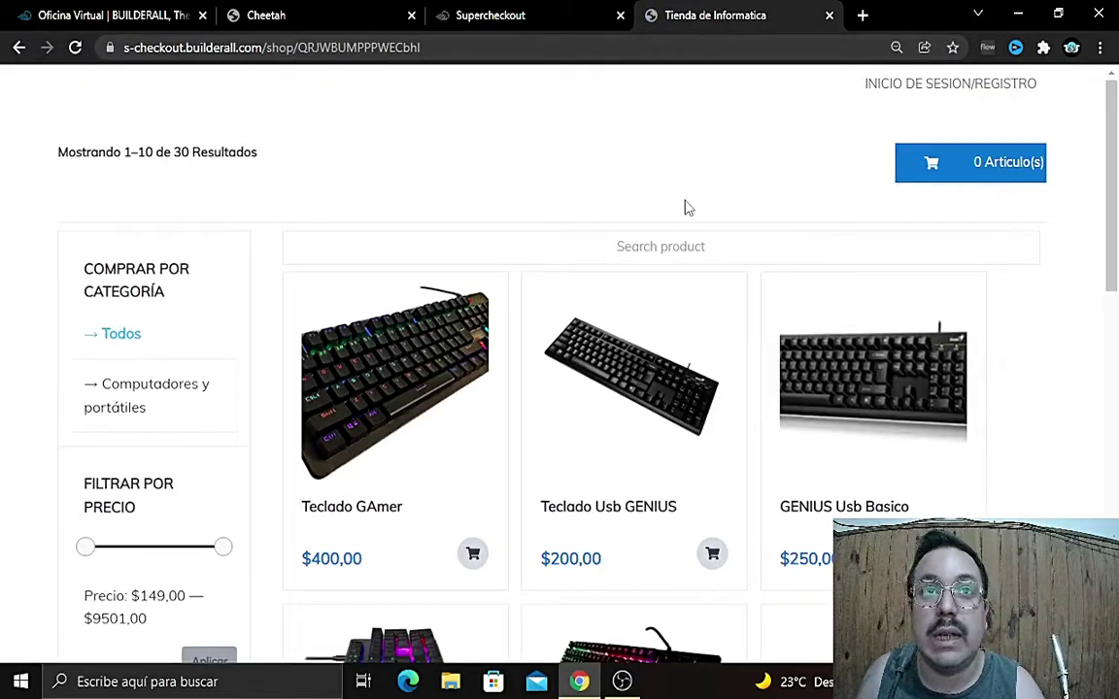
# Step: Examine the keyboards, prices, category and price filters, and pagination on the store's first product page
pyautogui.scroll(-5, 718, 281)
pyautogui.scroll(5, 718, 281)
pyautogui.scroll(-1, 555, 296)
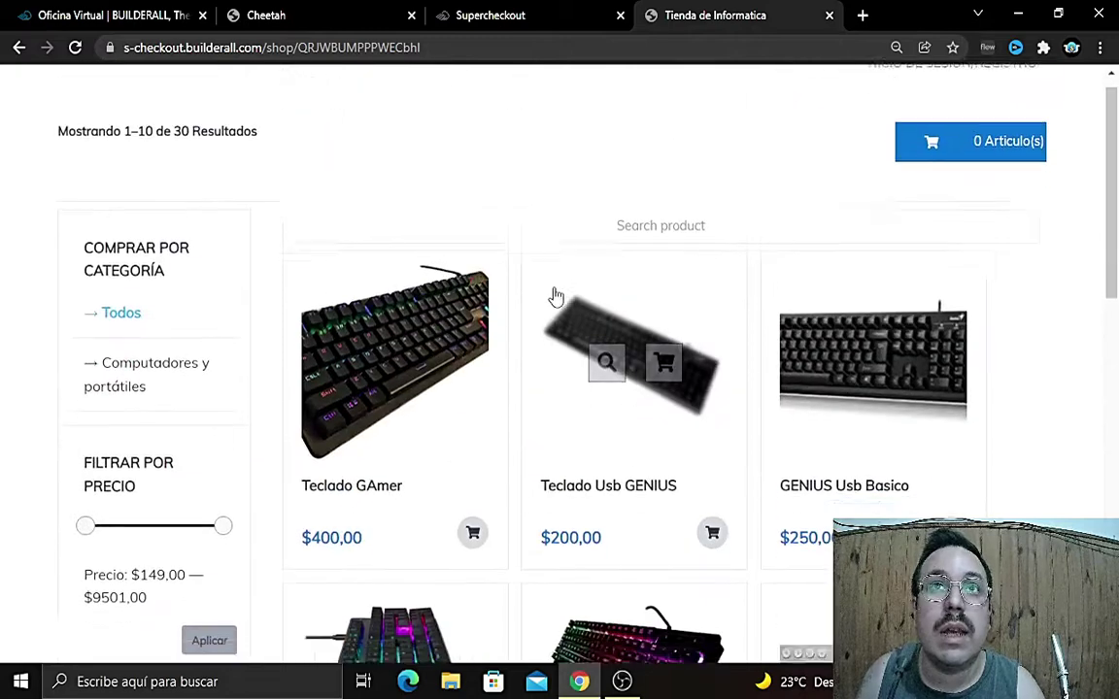
pyautogui.scroll(-10, 661, 257)
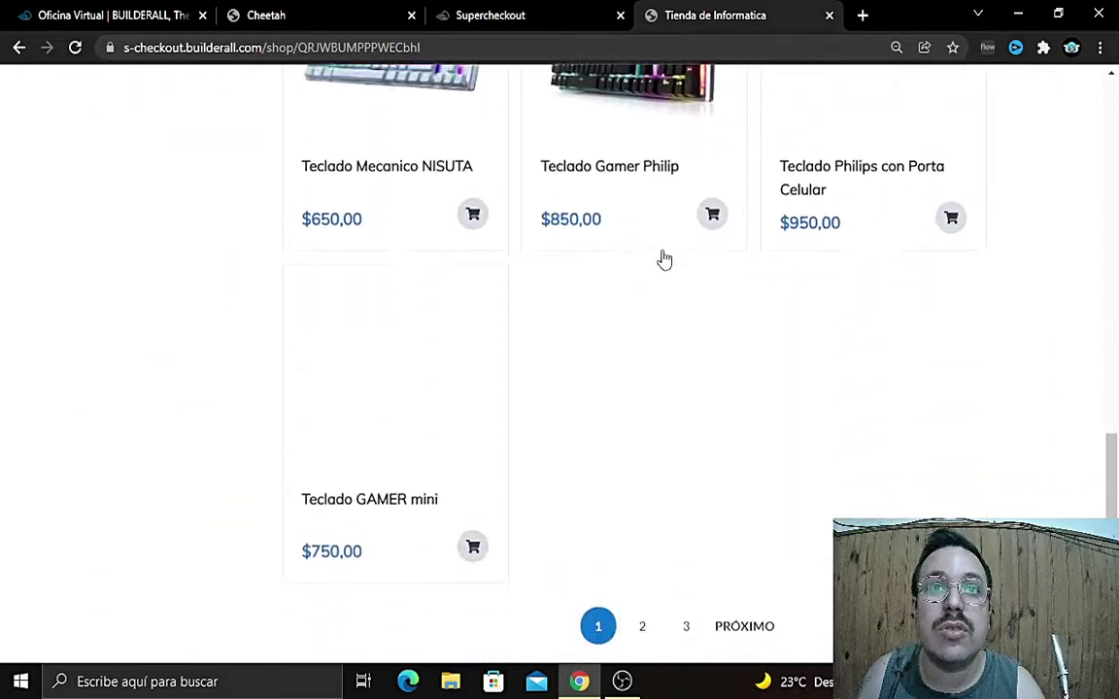
pyautogui.scroll(8, 470, 371)
pyautogui.scroll(-8, 466, 374)
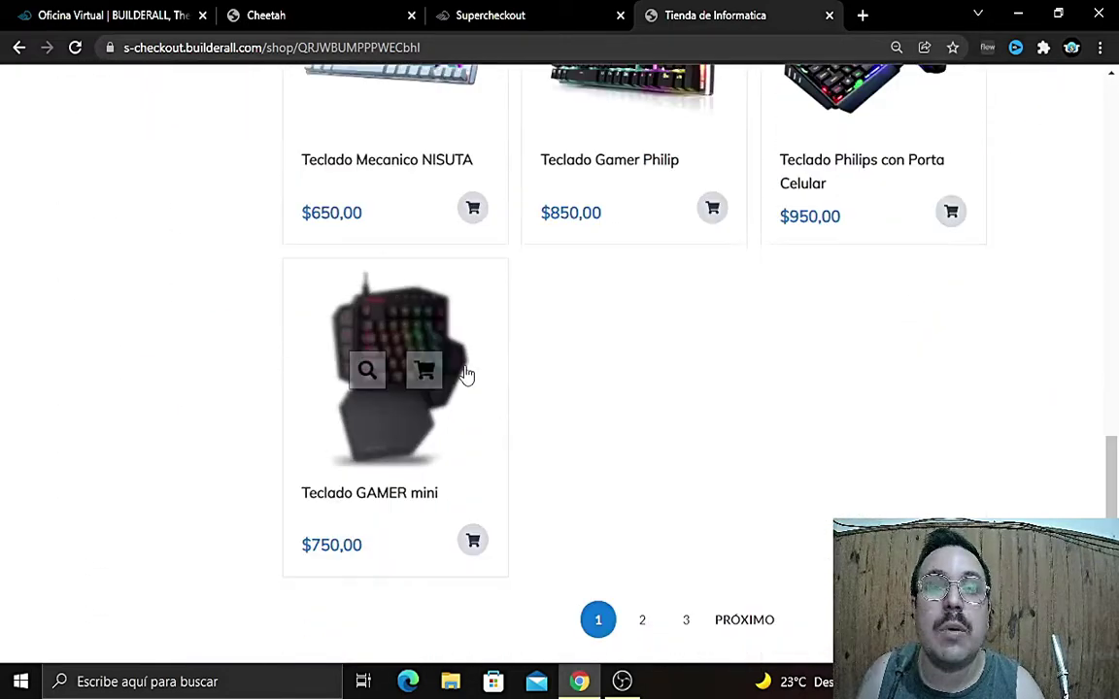
pyautogui.scroll(8, 524, 437)
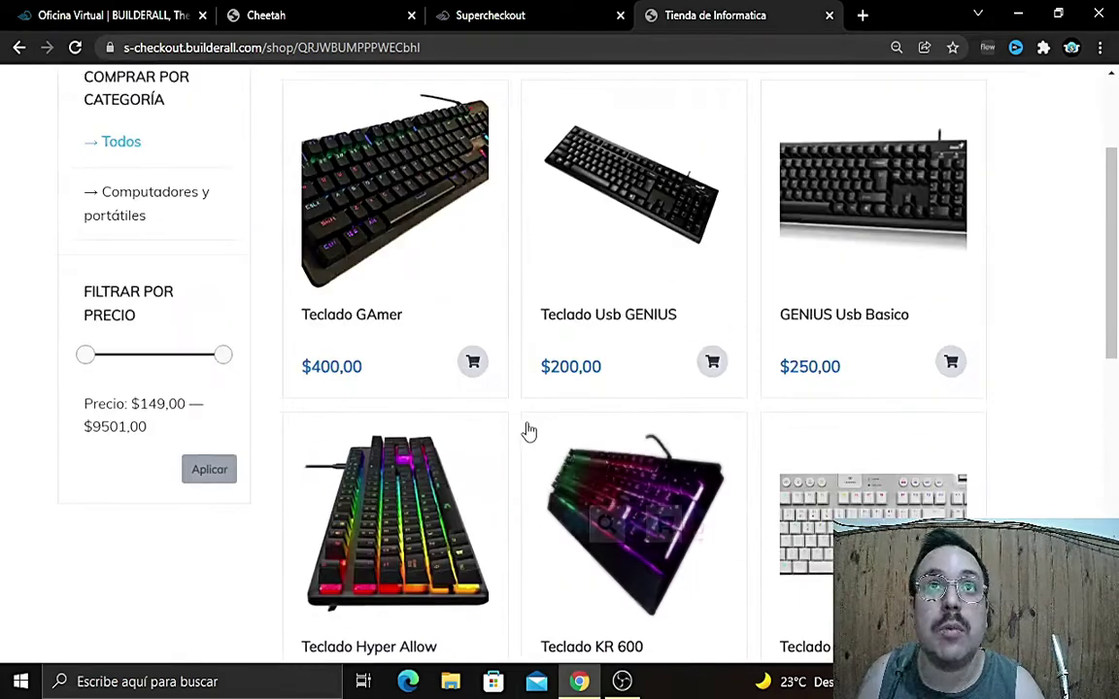
pyautogui.scroll(-10, 529, 432)
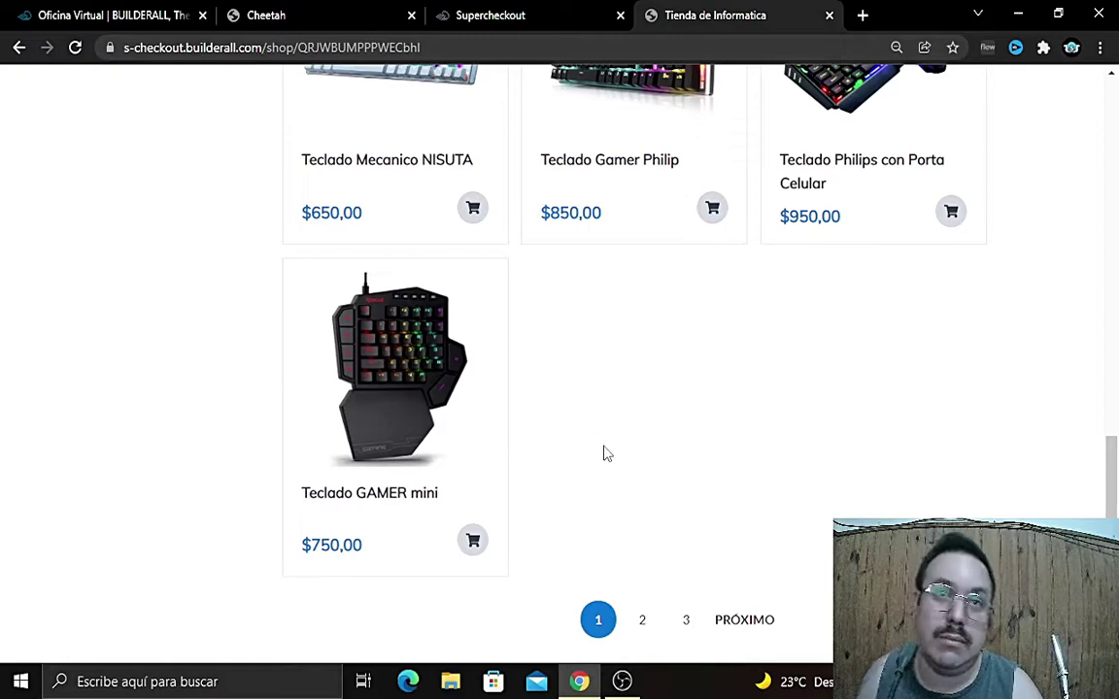
pyautogui.scroll(8, 597, 365)
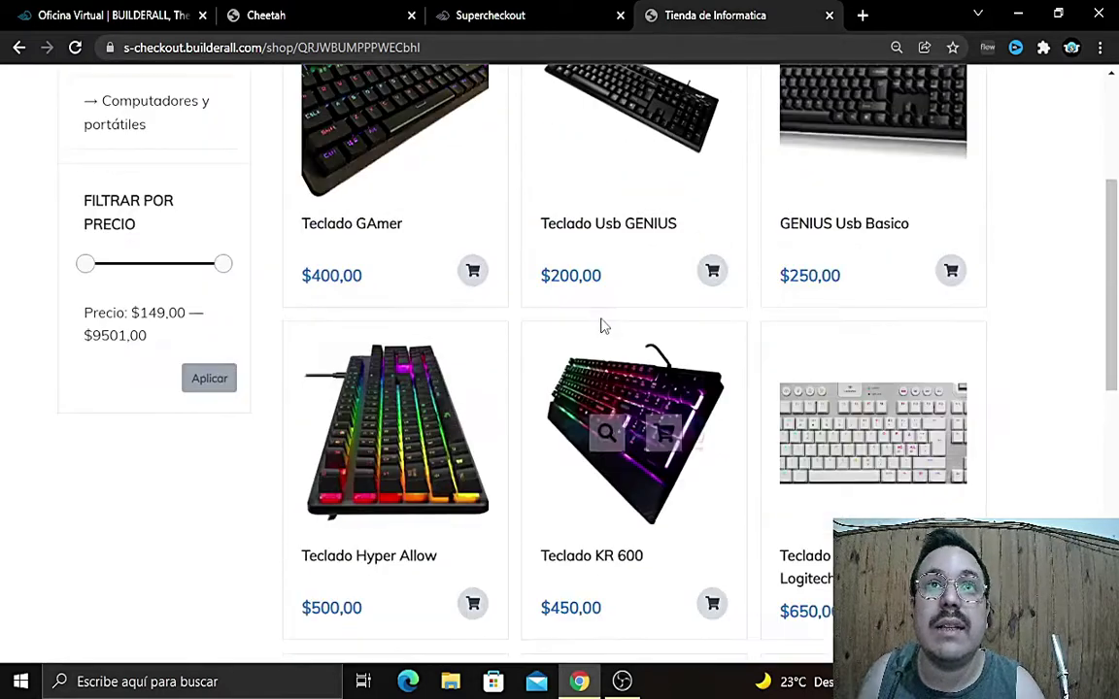
pyautogui.scroll(-10, 602, 324)
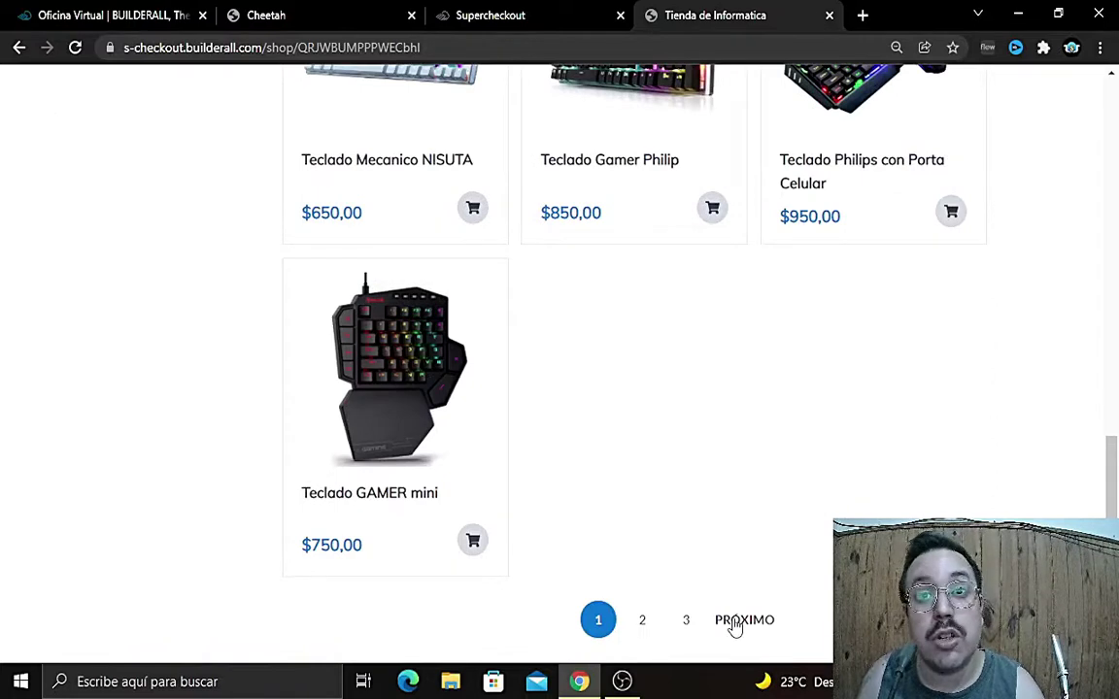
# Step: Go to the store's second product page and examine the listed monitors and their prices
pyautogui.click(735, 622)
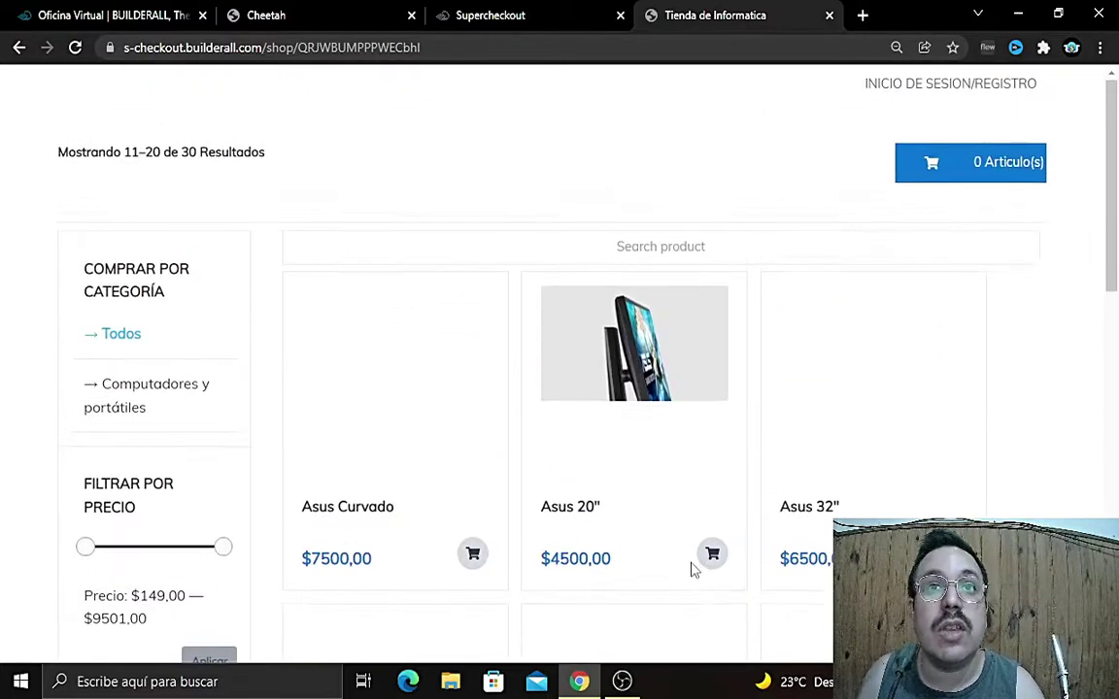
pyautogui.scroll(-10, 692, 571)
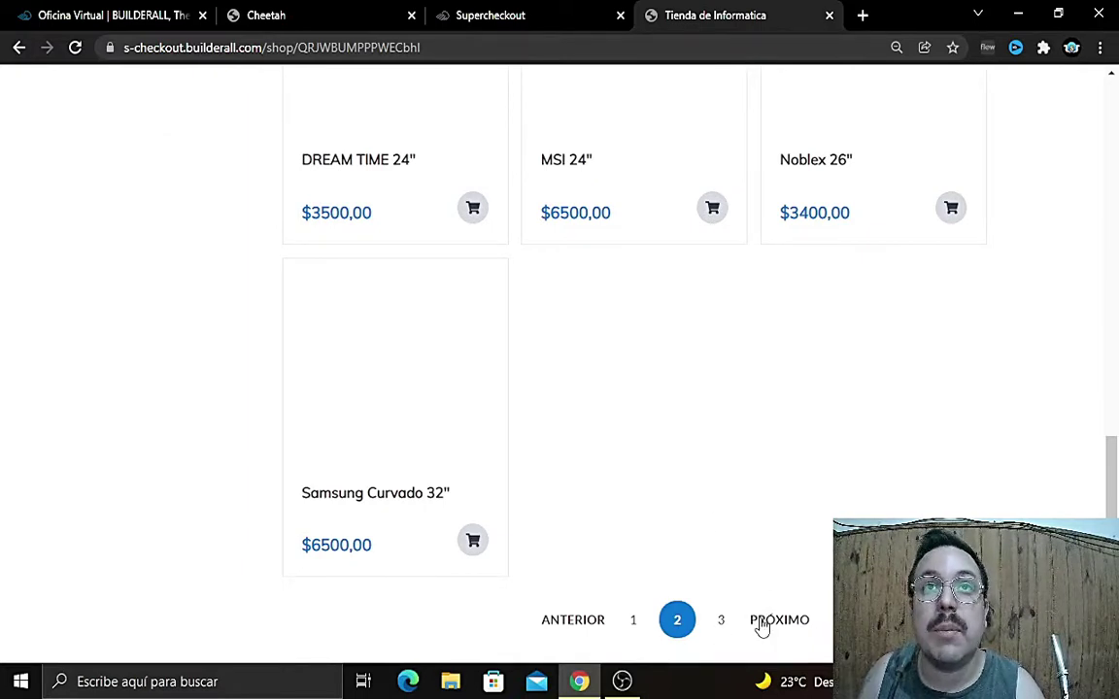
pyautogui.scroll(7, 701, 322)
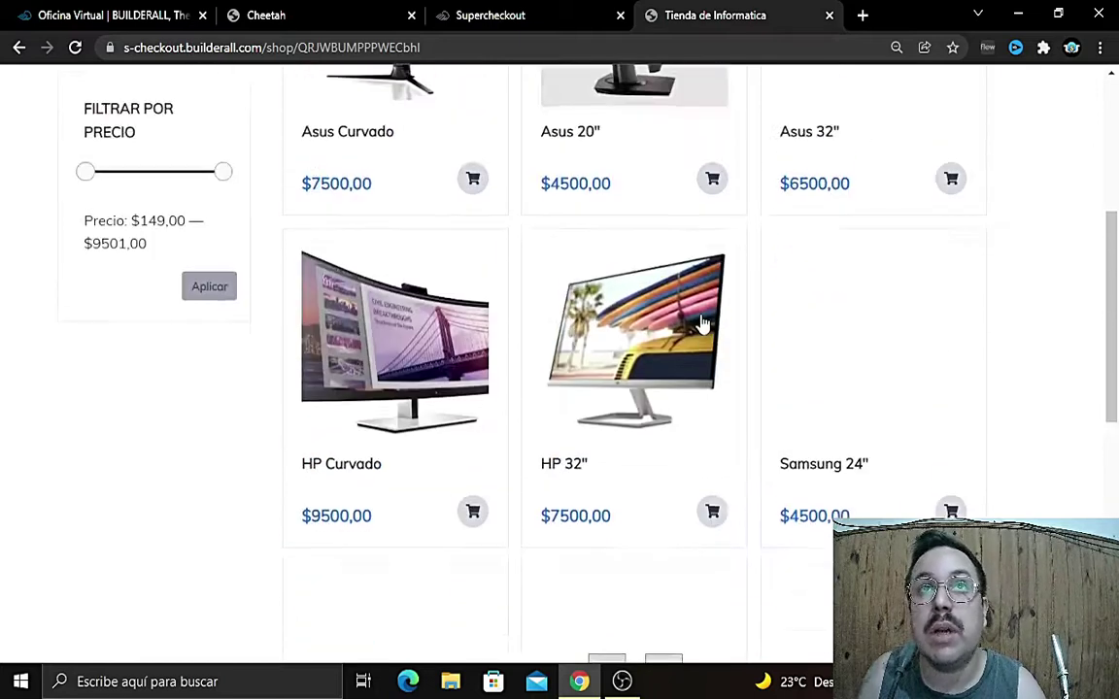
pyautogui.scroll(4, 700, 330)
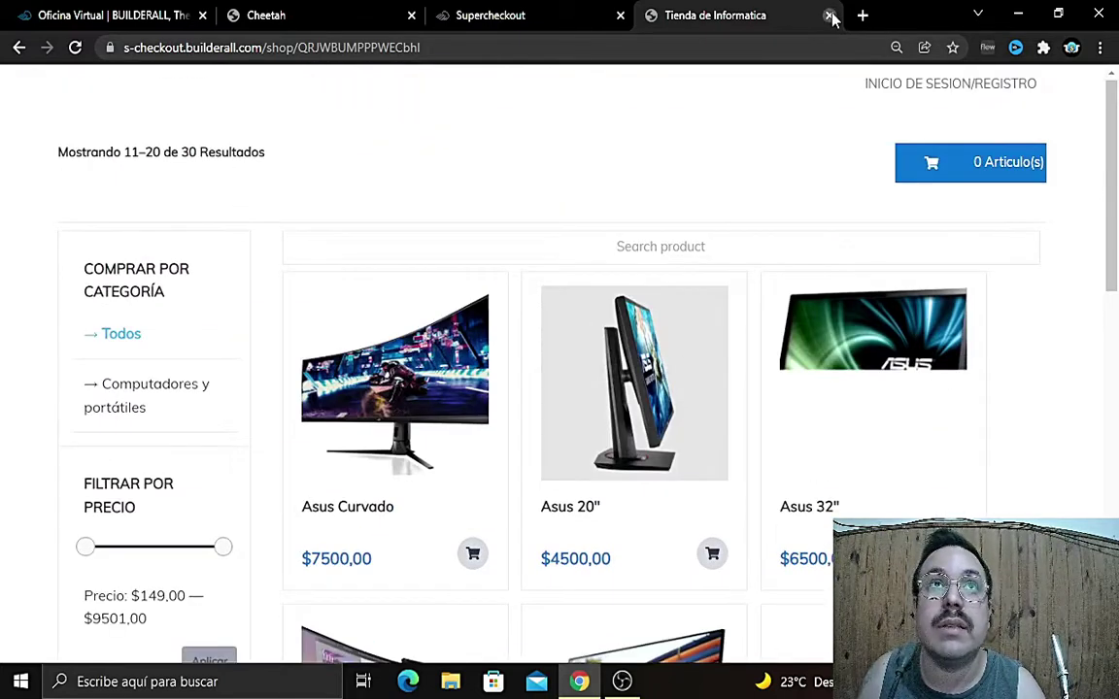
# Step: Close the store and Super Checkout tabs and return to the start of the Cheetah site's page list
pyautogui.click(829, 16)
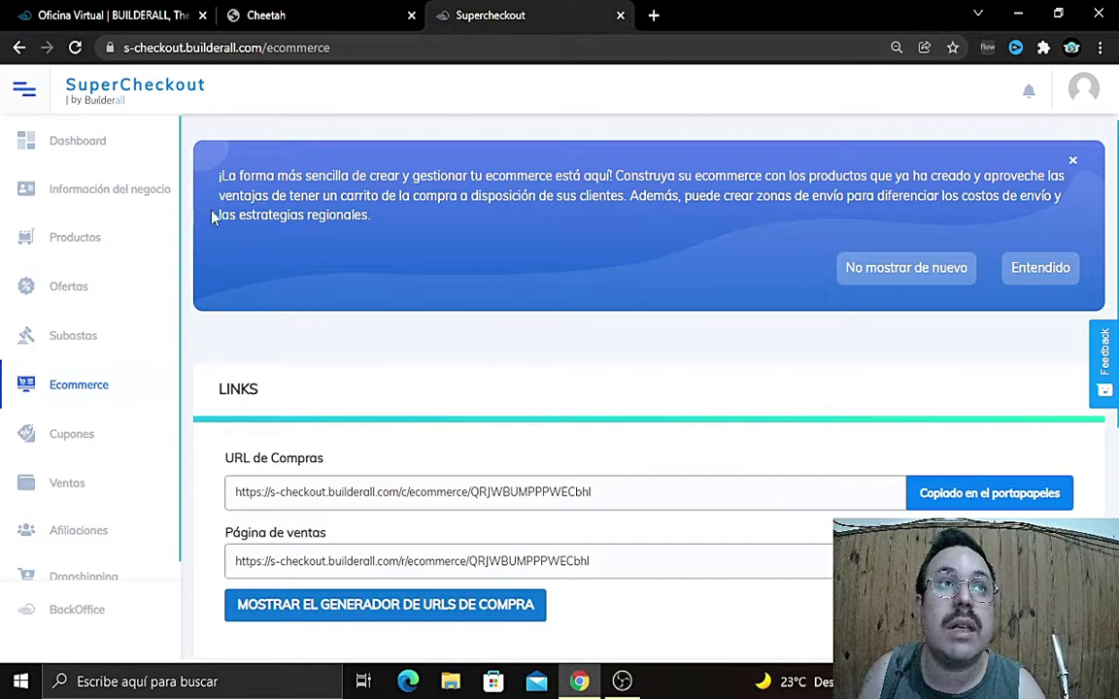
pyautogui.click(620, 17)
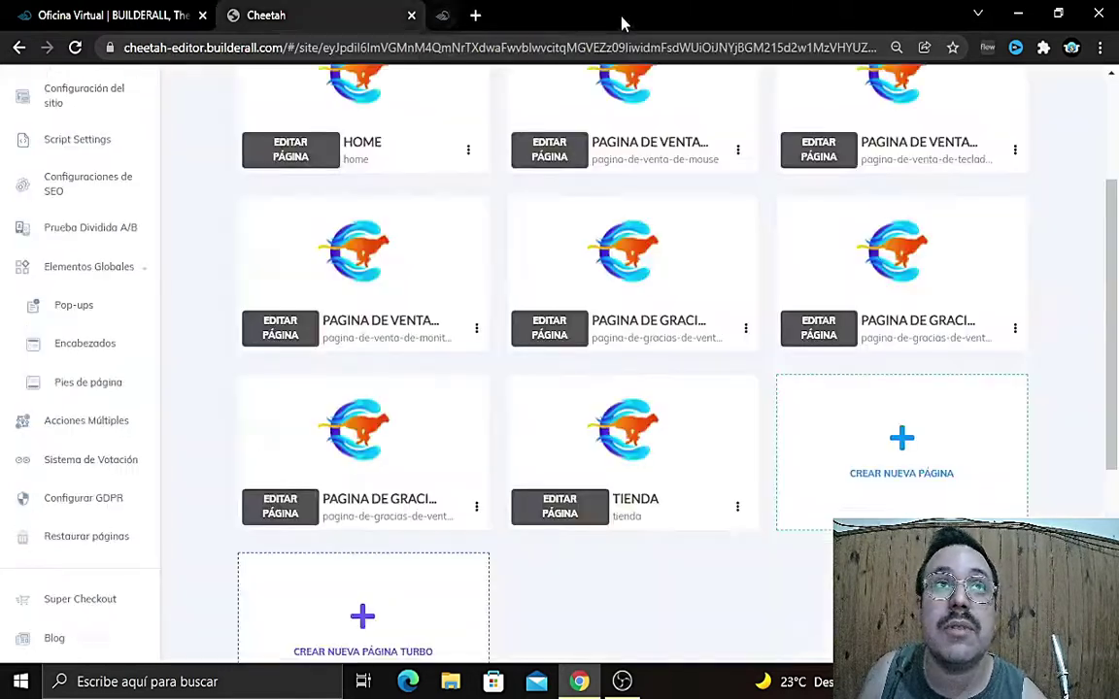
pyautogui.scroll(3, 566, 393)
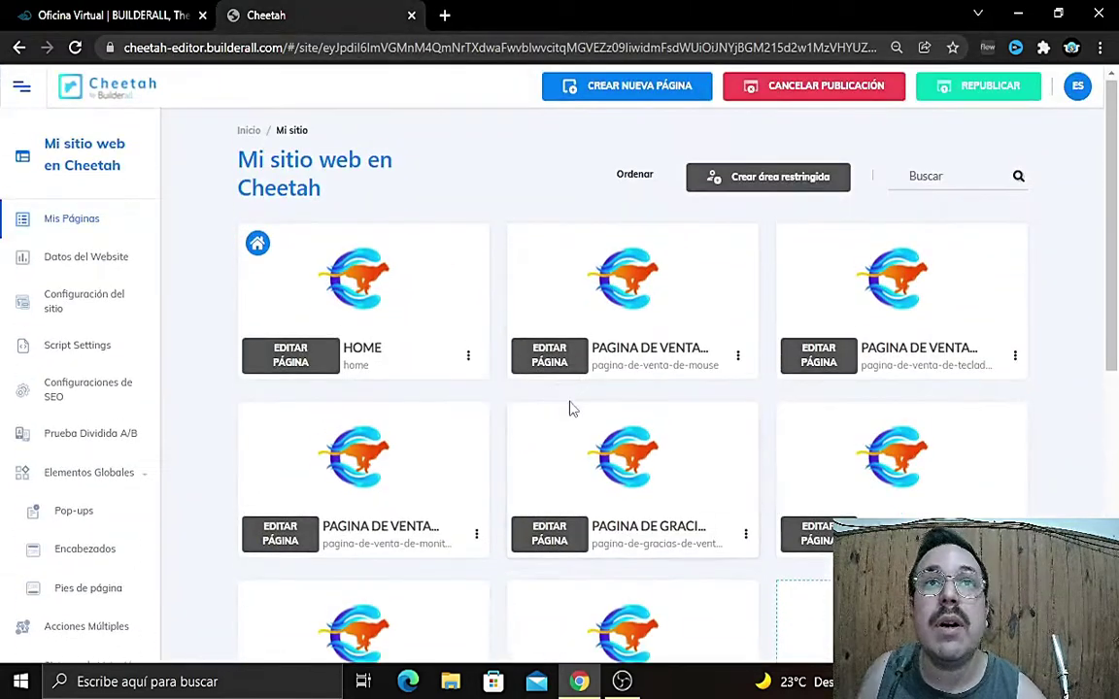
# Step: Open the pagina-de-venta-de-mouse page in the editor and add a blank panel to it
pyautogui.click(579, 353)
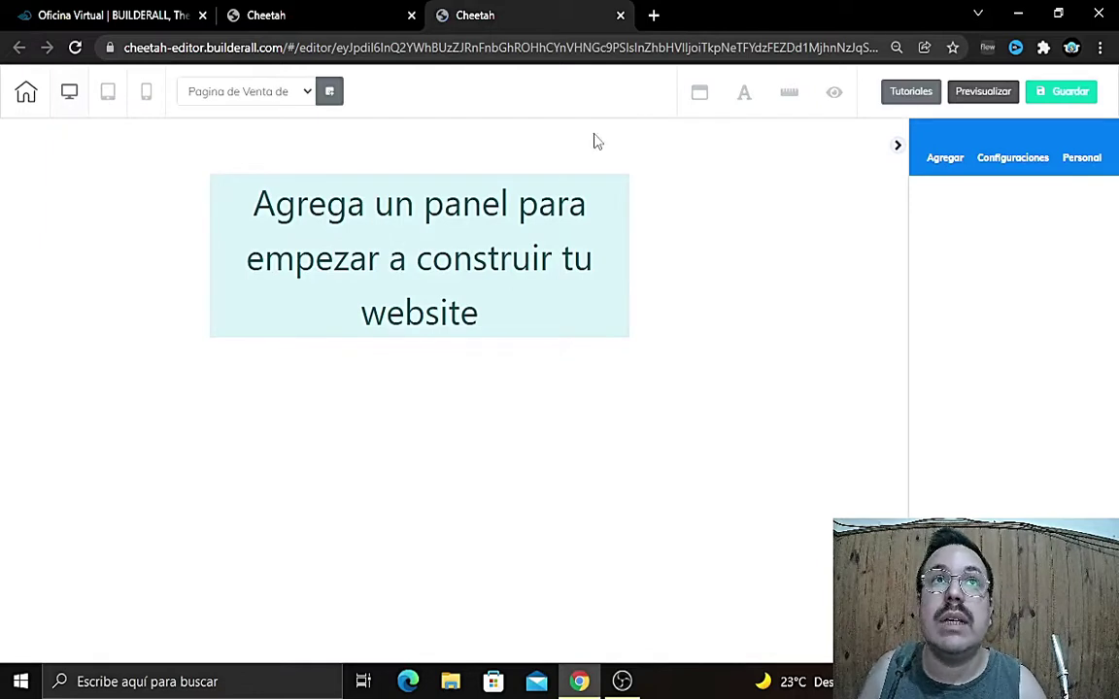
pyautogui.click(346, 16)
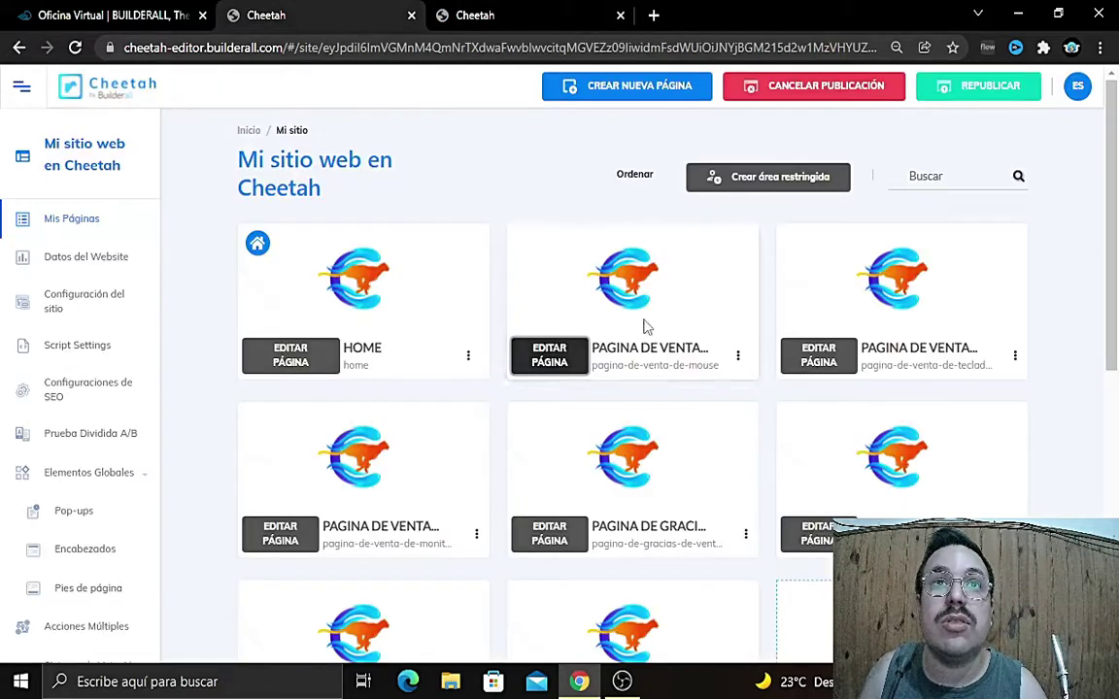
pyautogui.click(555, 9)
pyautogui.click(963, 160)
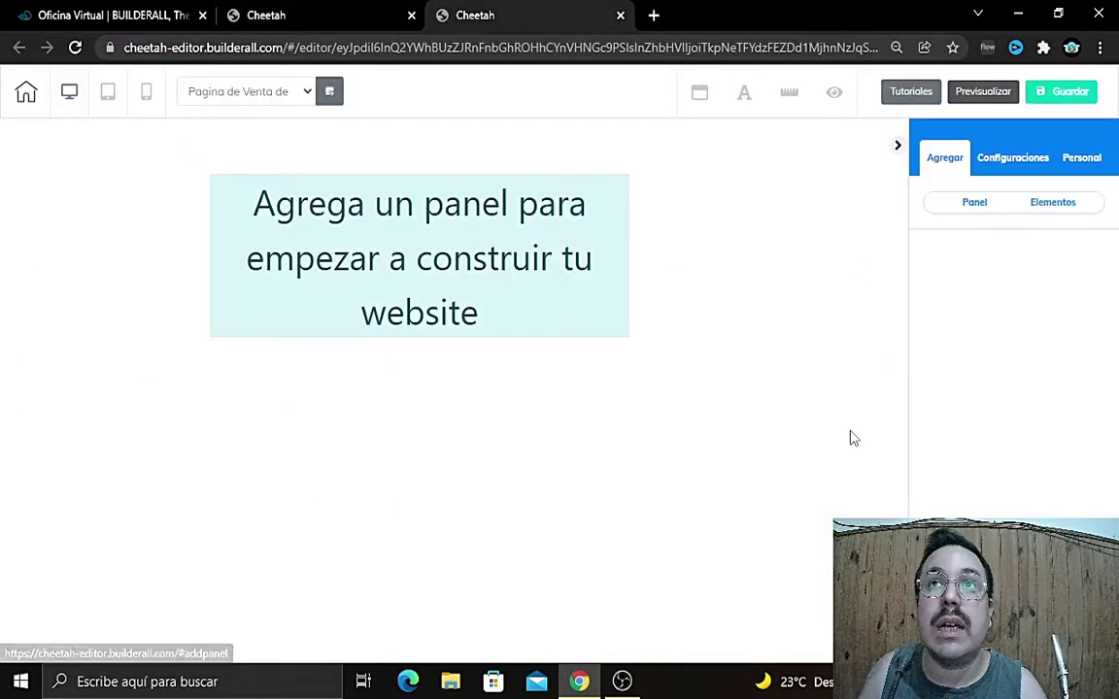
pyautogui.click(974, 204)
pyautogui.click(1002, 294)
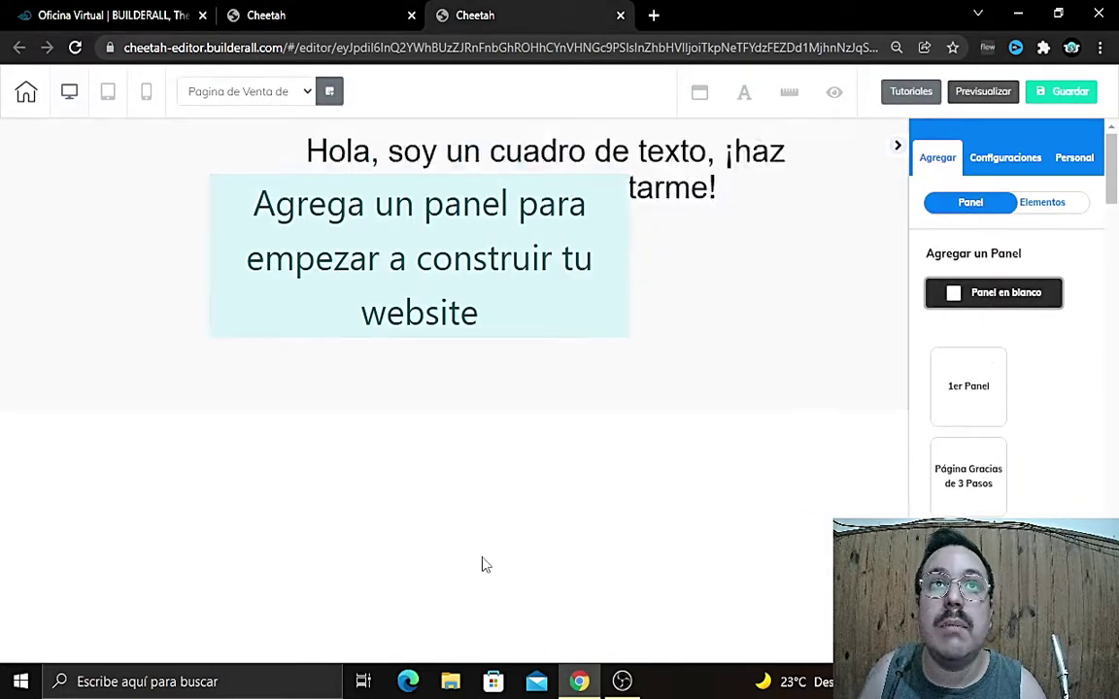
# Step: Examine the tag configuration of the blank panel's default text box
pyautogui.click(666, 204)
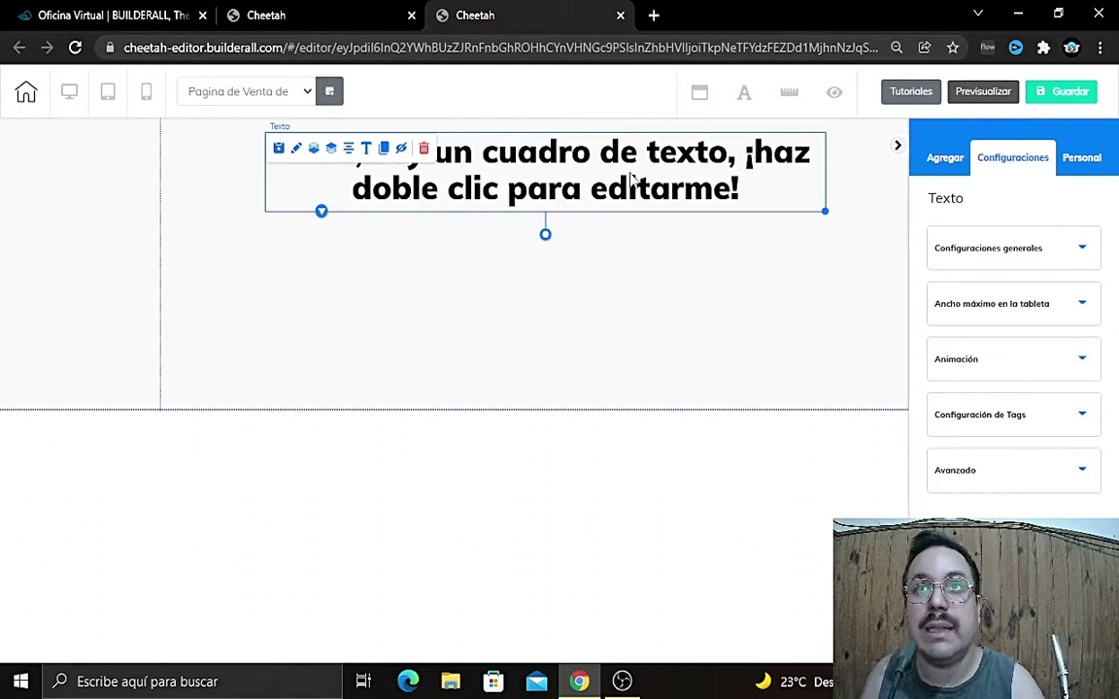
pyautogui.click(1027, 427)
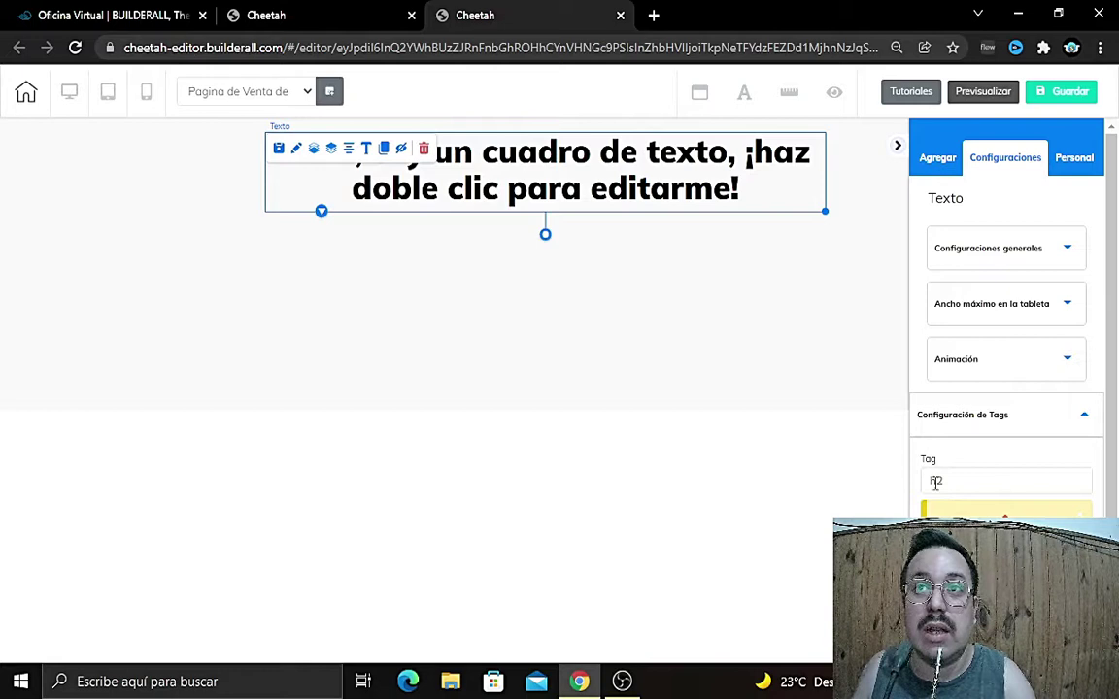
pyautogui.scroll(-1, 961, 493)
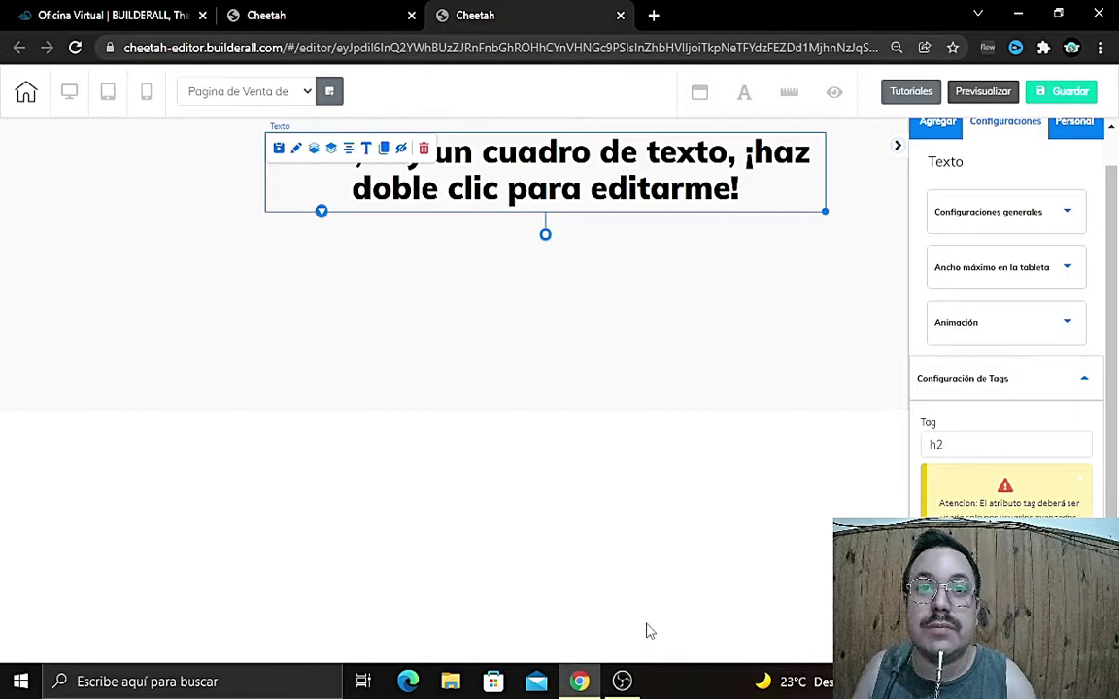
pyautogui.moveTo(631, 685)
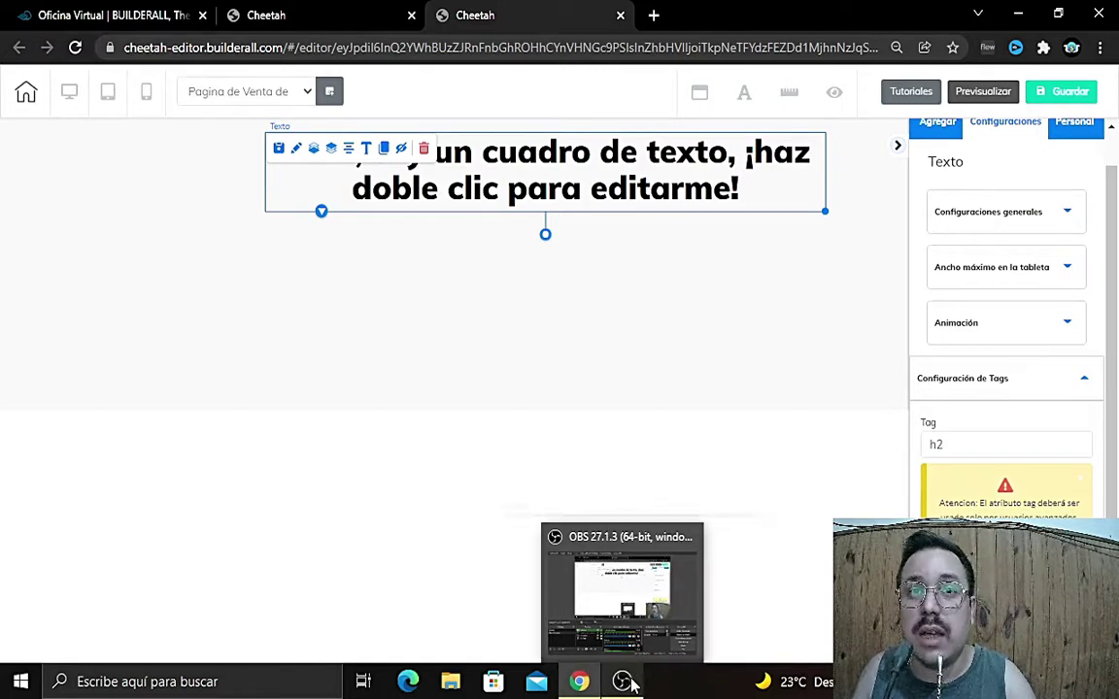
pyautogui.click(623, 625)
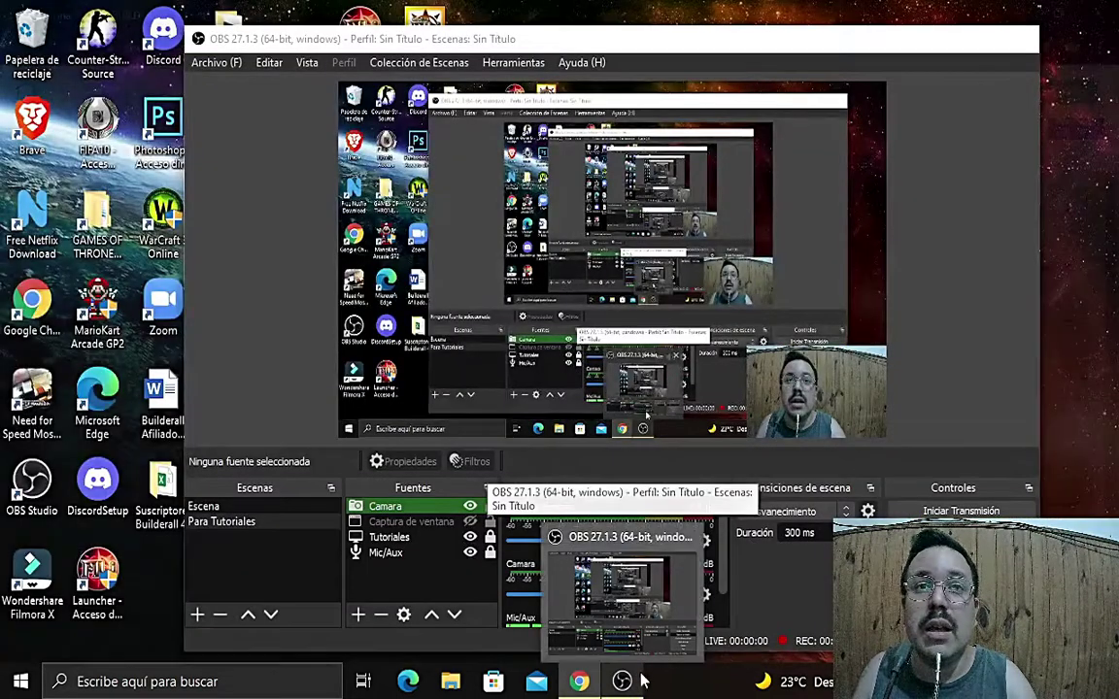
pyautogui.click(623, 682)
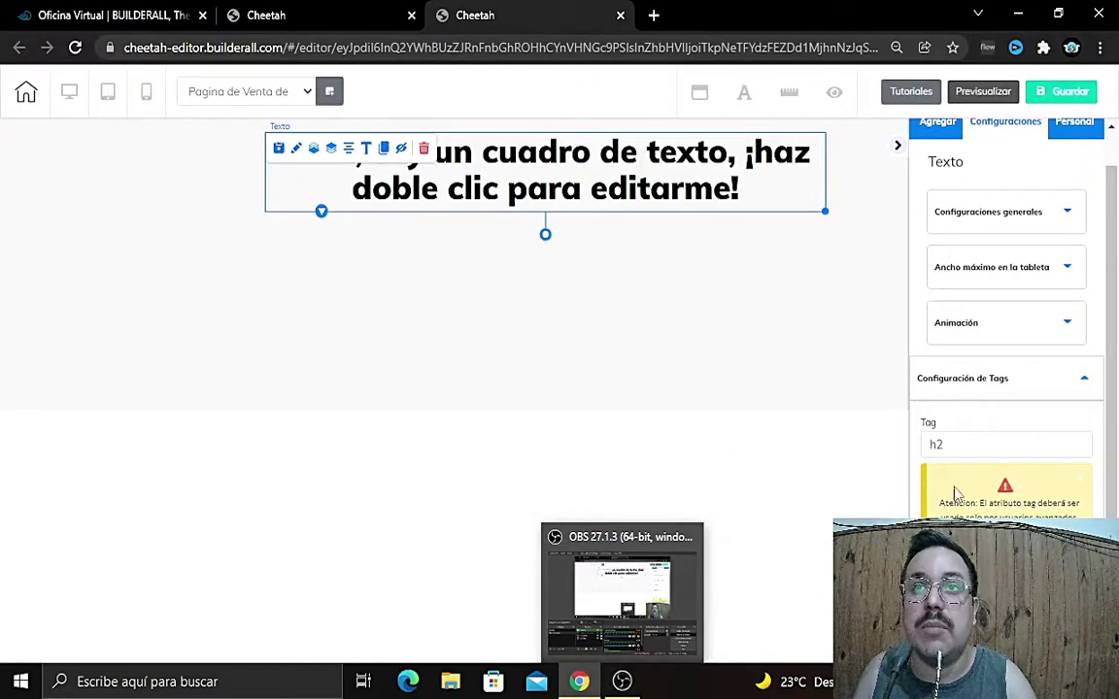
pyautogui.doubleClick(939, 444)
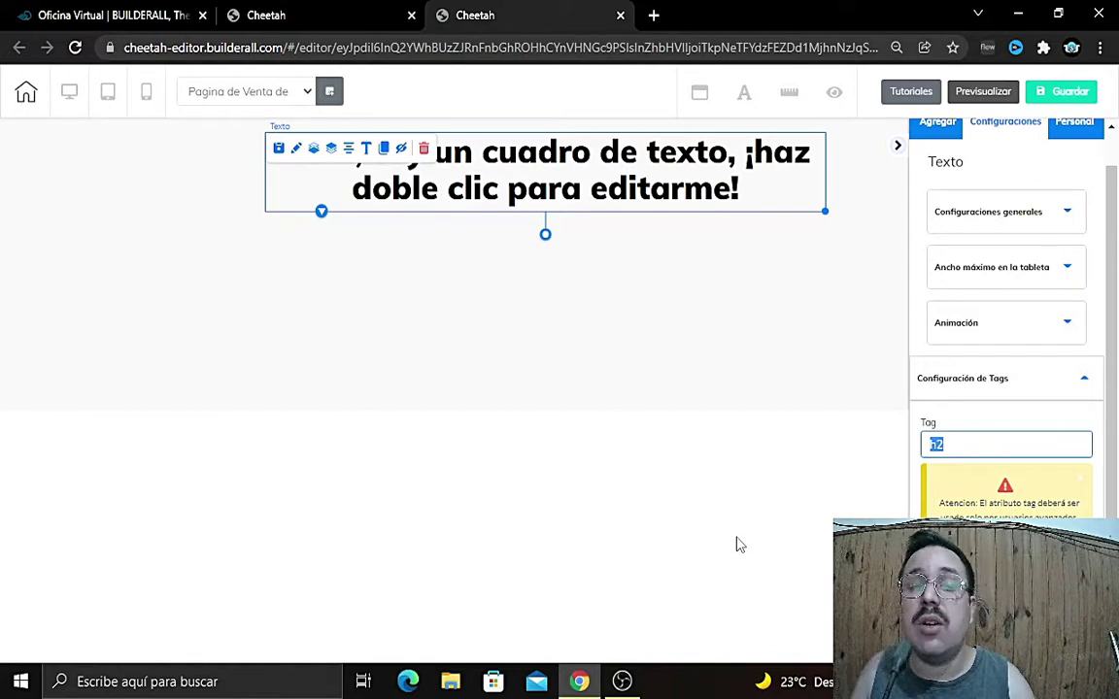
# Step: Delete the default text box from the blank panel
pyautogui.click(620, 282)
pyautogui.click(590, 201)
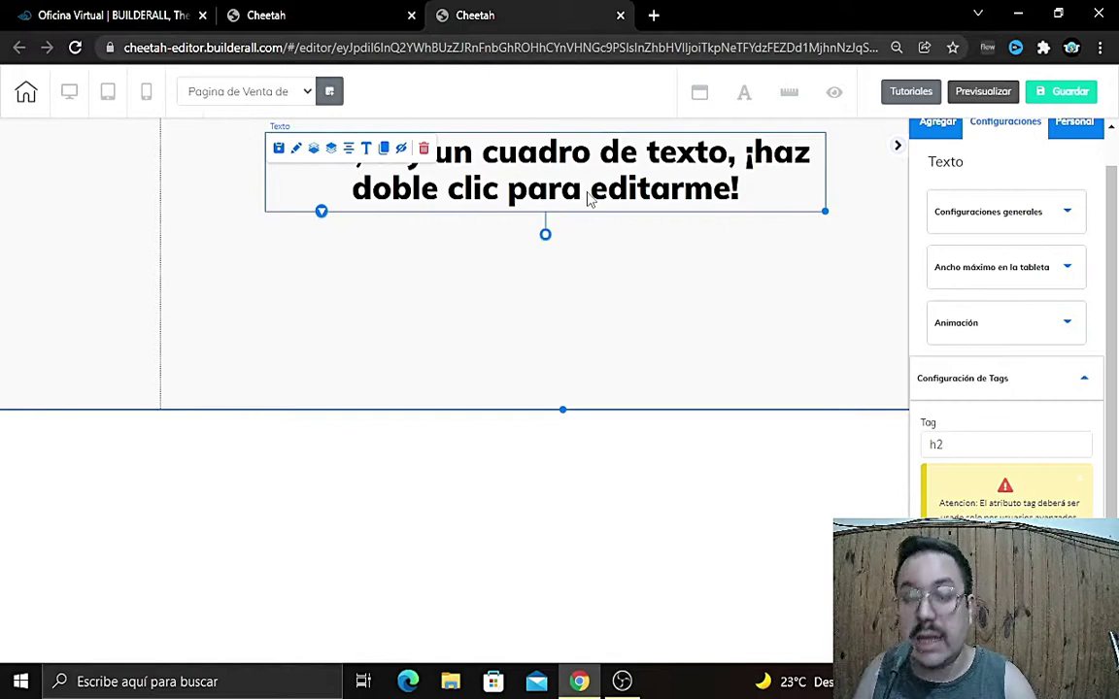
pyautogui.press('Delete')
pyautogui.click(687, 413)
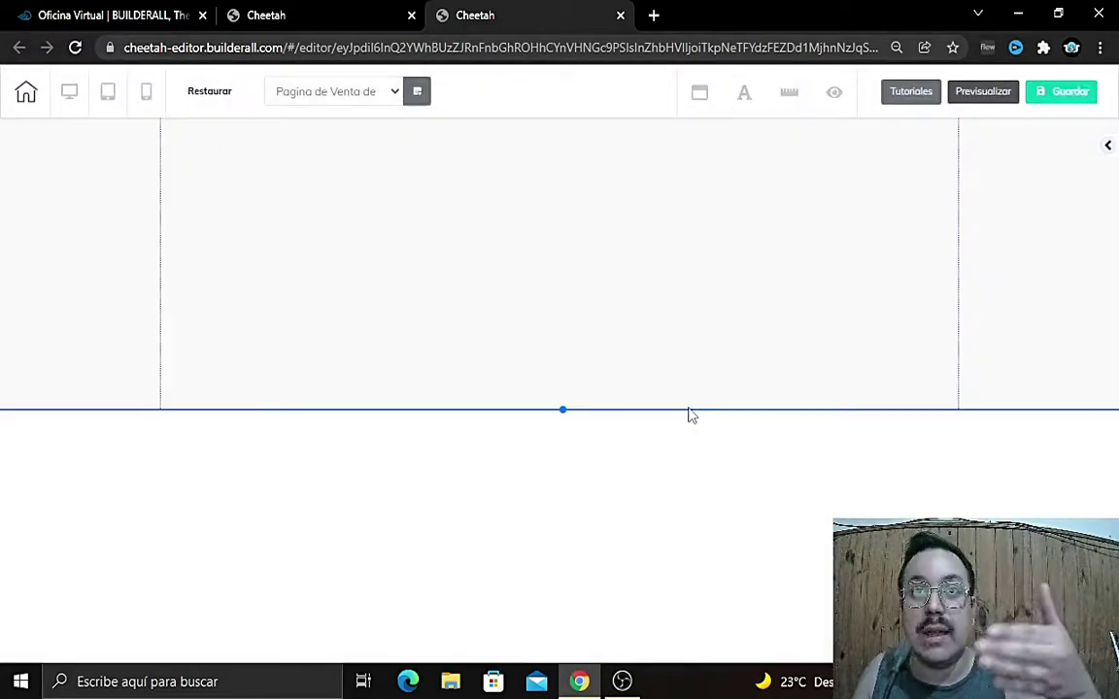
# Step: Add an H1 title text element near the upper edge of the empty panel
pyautogui.click(1107, 145)
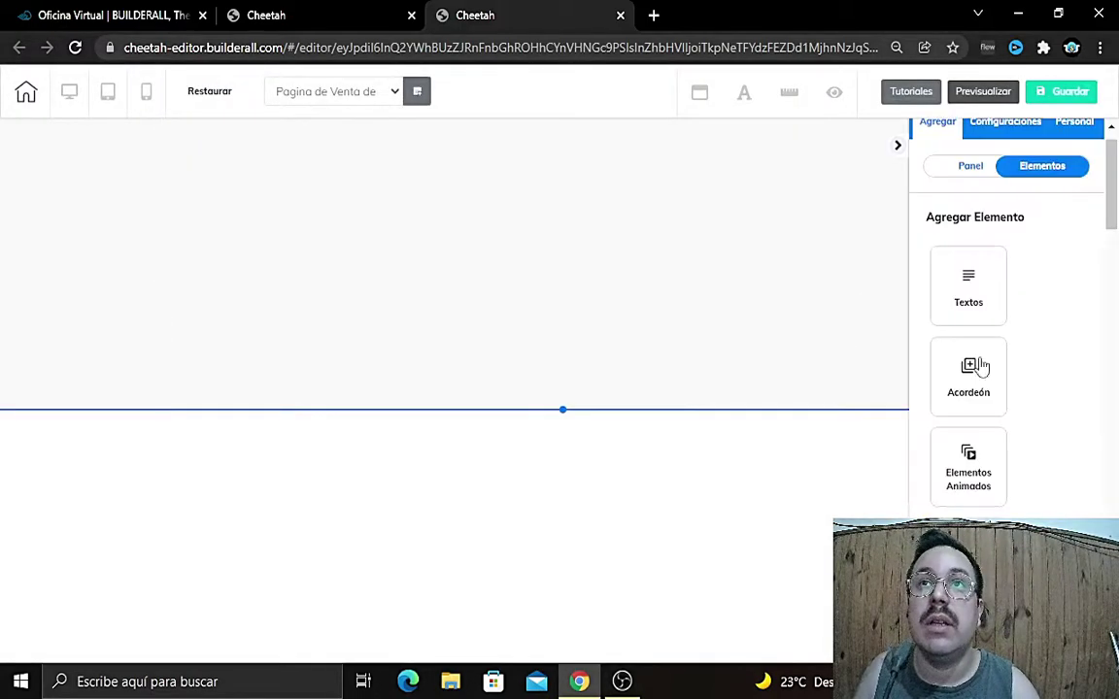
pyautogui.click(983, 297)
pyautogui.moveTo(971, 364); pyautogui.dragTo(321, 196)
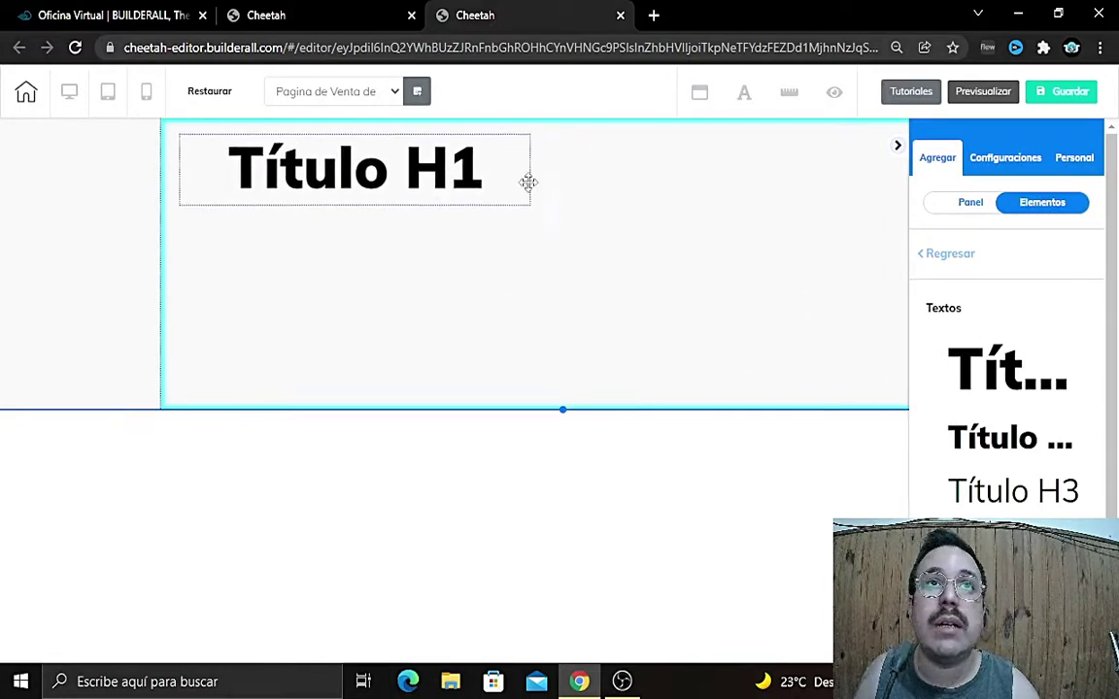
pyautogui.click(527, 182)
pyautogui.click(897, 146)
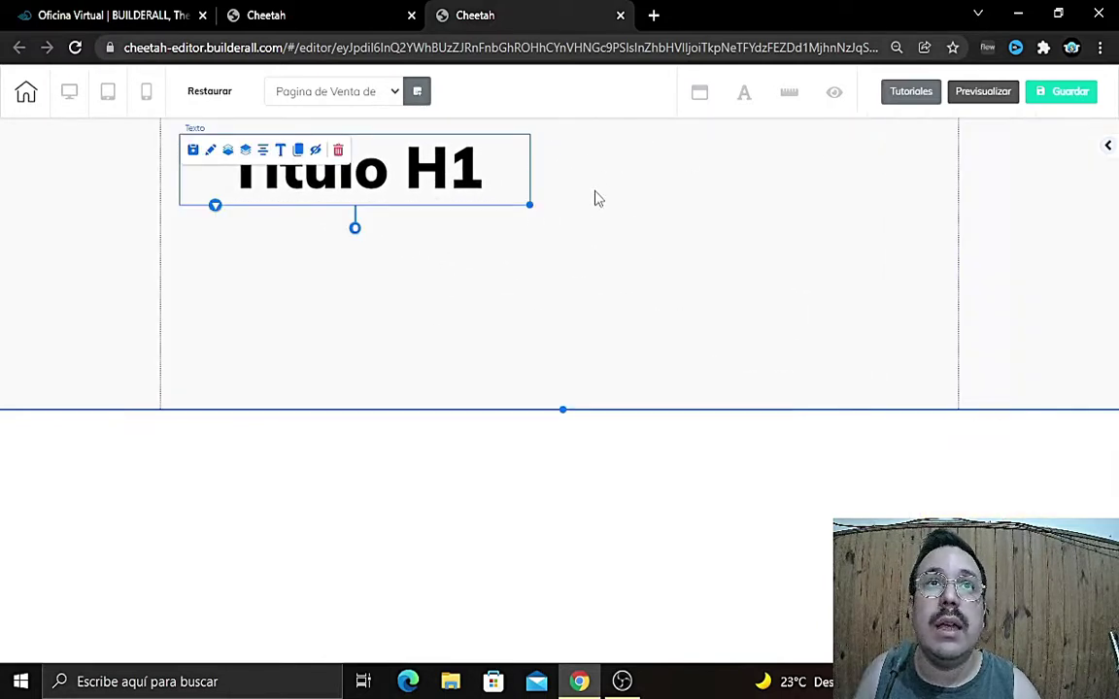
# Step: Replace the H1 placeholder text with "Los Mejores tipos de Mouse del Mercado"
pyautogui.doubleClick(505, 191)
pyautogui.moveTo(214, 175); pyautogui.dragTo(477, 178)
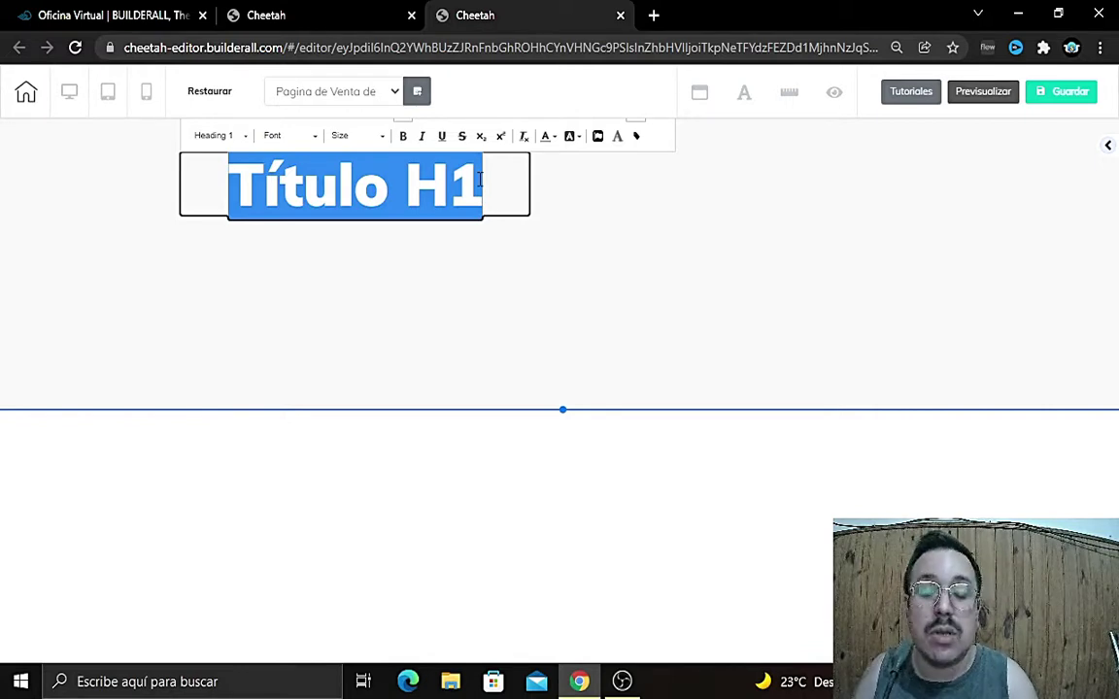
pyautogui.write('LÑ')
pyautogui.press('BackSpace')
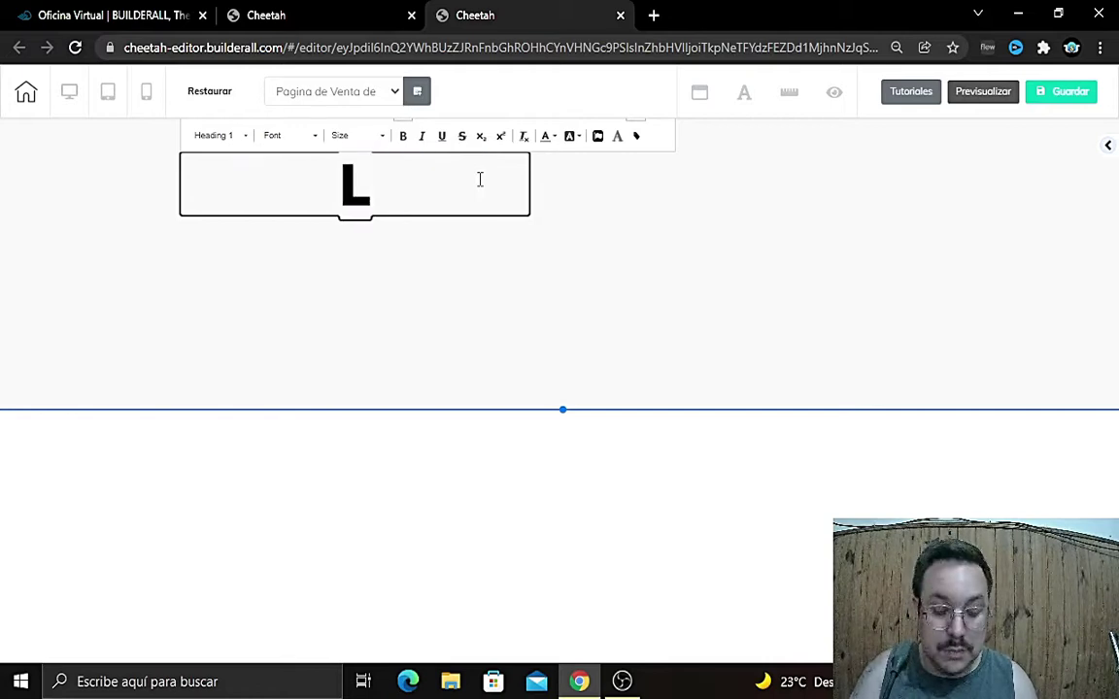
pyautogui.write('os')
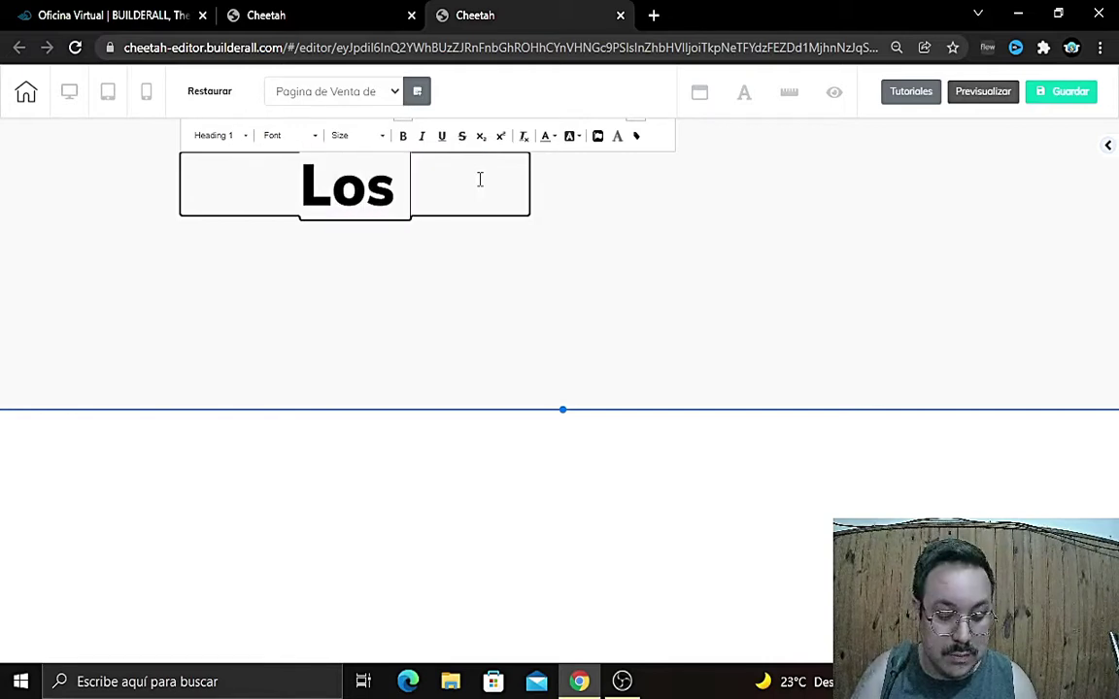
pyautogui.write(' Mejores')
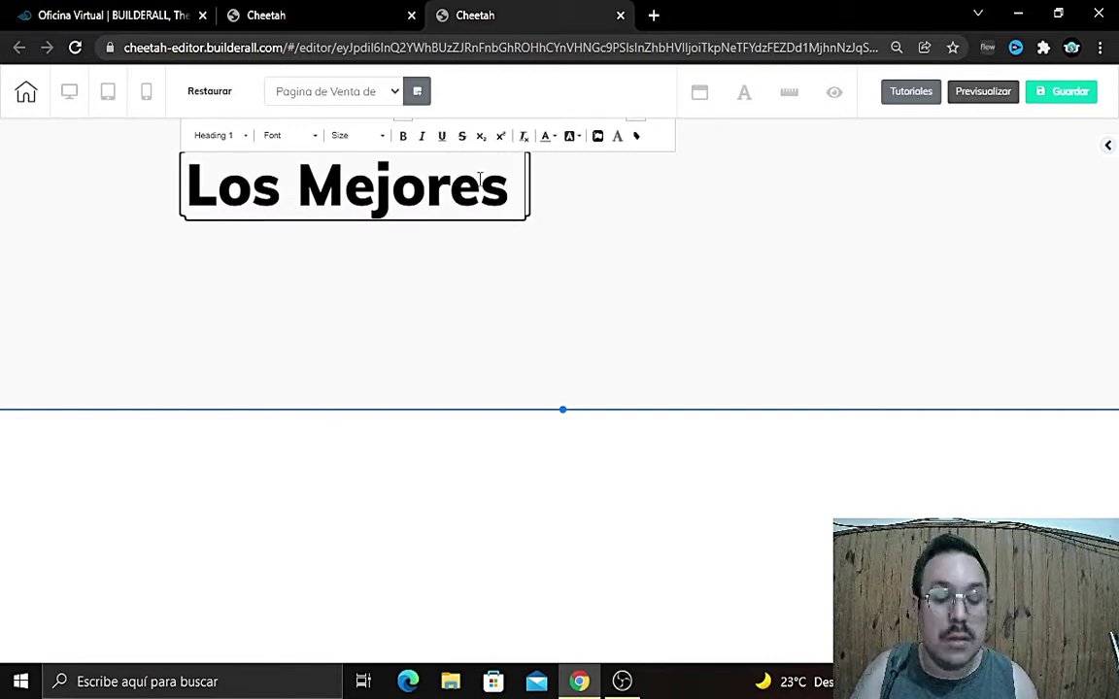
pyautogui.write(' tipos de')
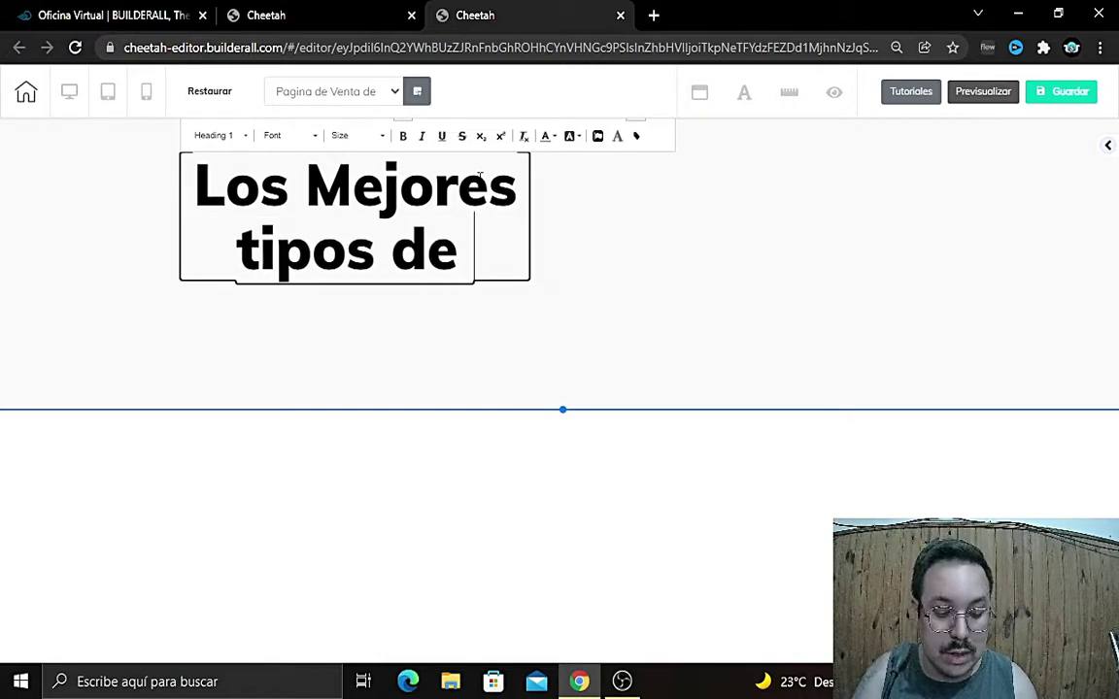
pyautogui.write(' Mouse del ')
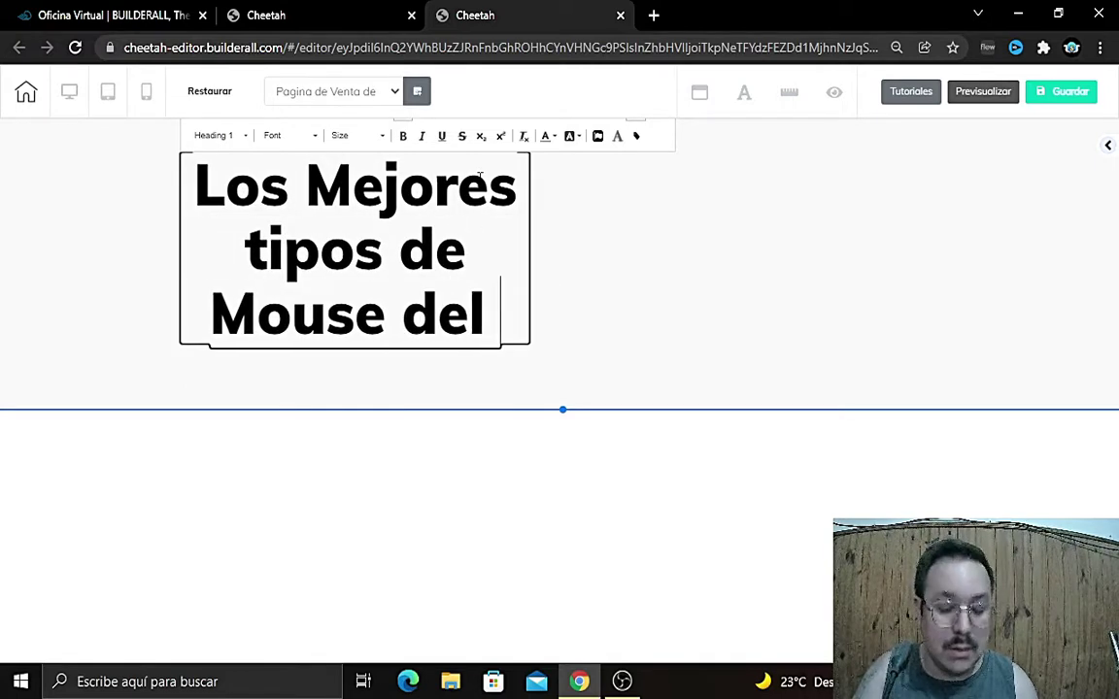
pyautogui.write('Mercado')
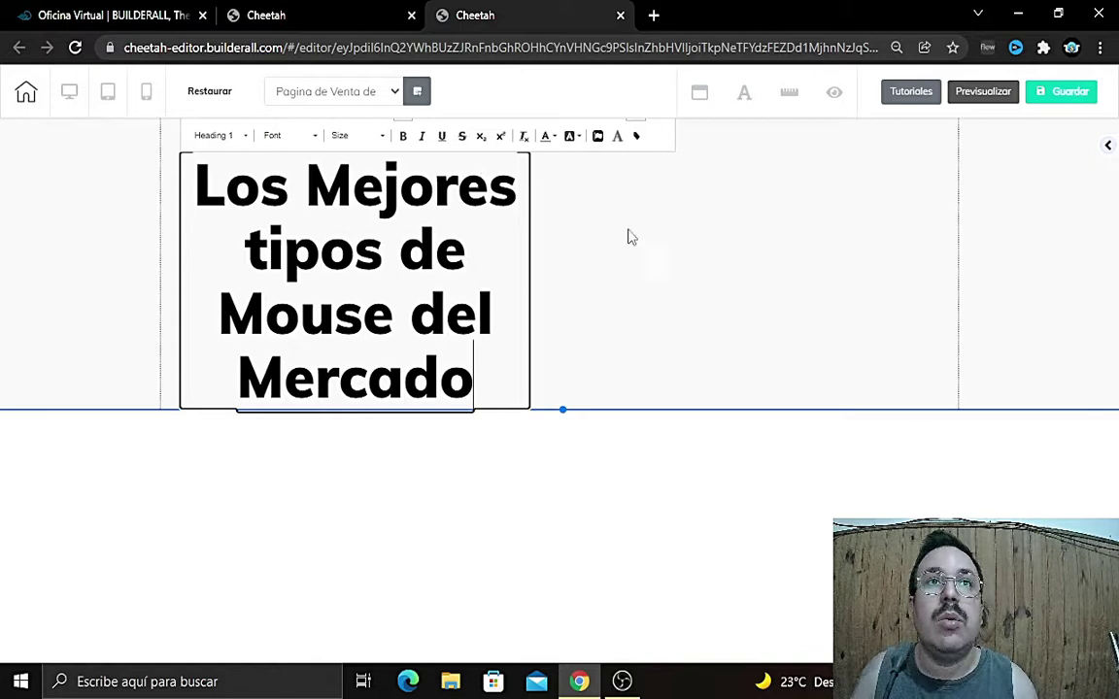
# Step: Widen the heading to nearly the full content width so it wraps onto two lines, and centre it horizontally
pyautogui.click(603, 315)
pyautogui.click(499, 310)
pyautogui.moveTo(524, 394); pyautogui.dragTo(949, 268)
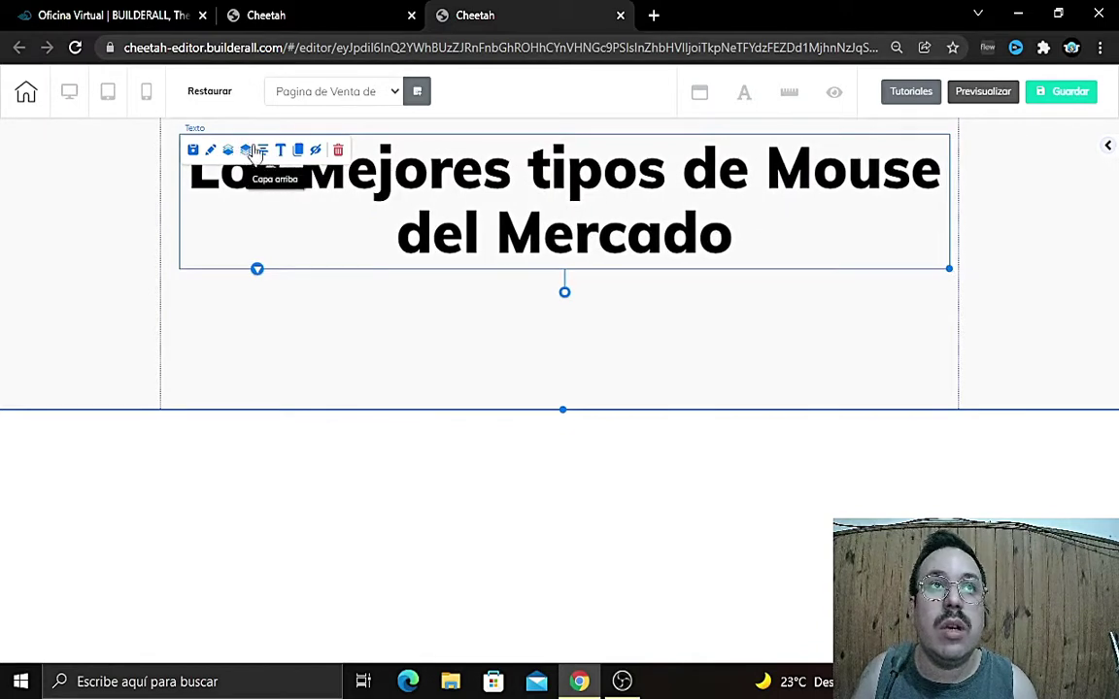
# Step: Extend the panel's lower edge downward to make more room beneath the heading
pyautogui.click(708, 370)
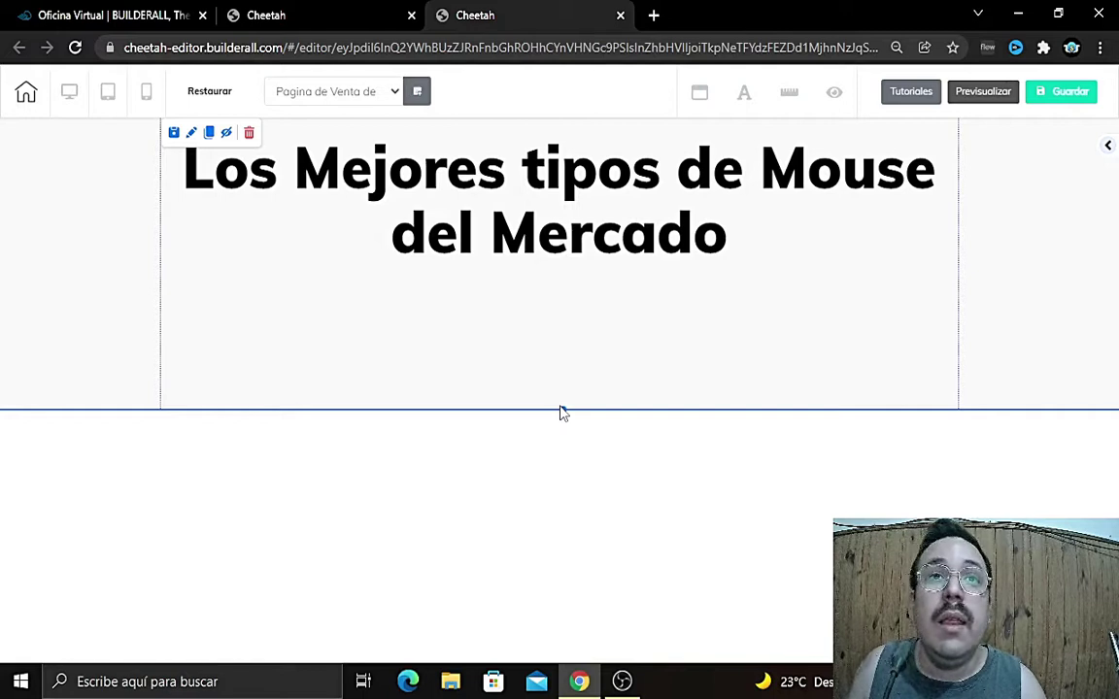
pyautogui.click(544, 221)
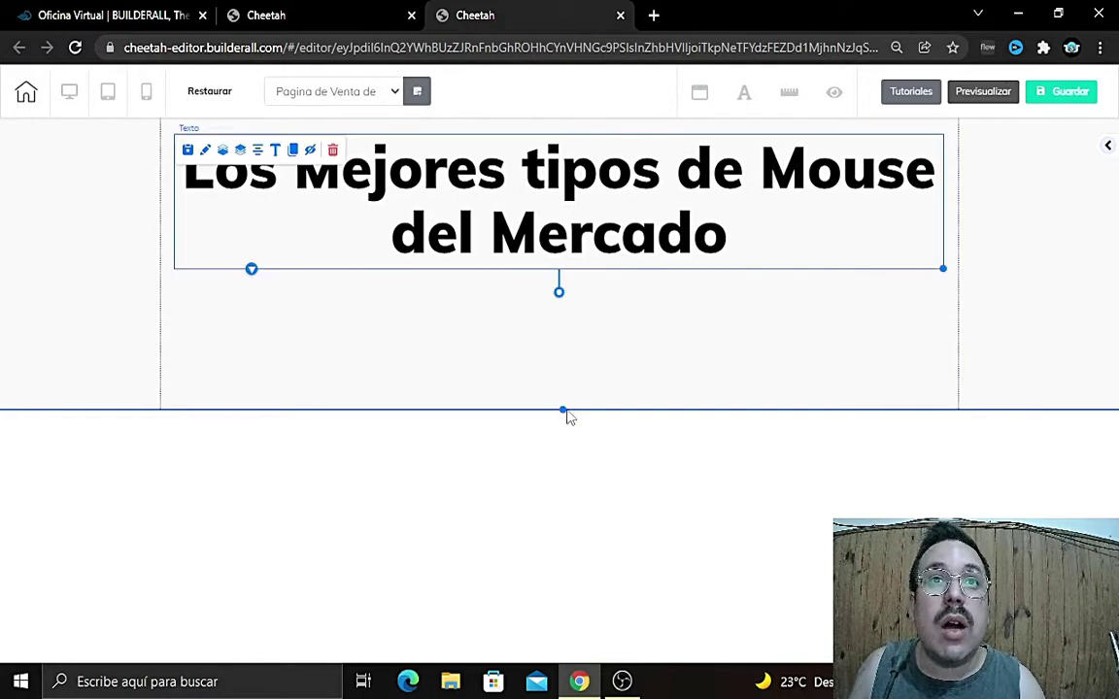
pyautogui.moveTo(563, 408); pyautogui.dragTo(562, 540)
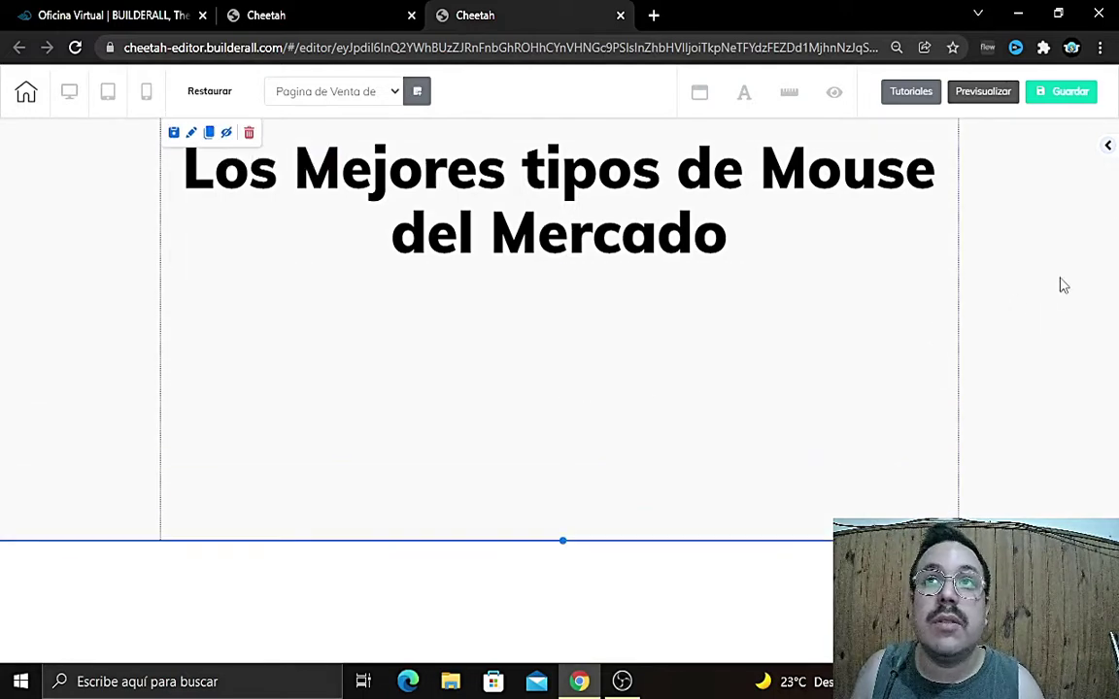
# Step: Add a Lorem ipsum paragraph element below the heading and widen it to nearly the full content width
pyautogui.click(1108, 146)
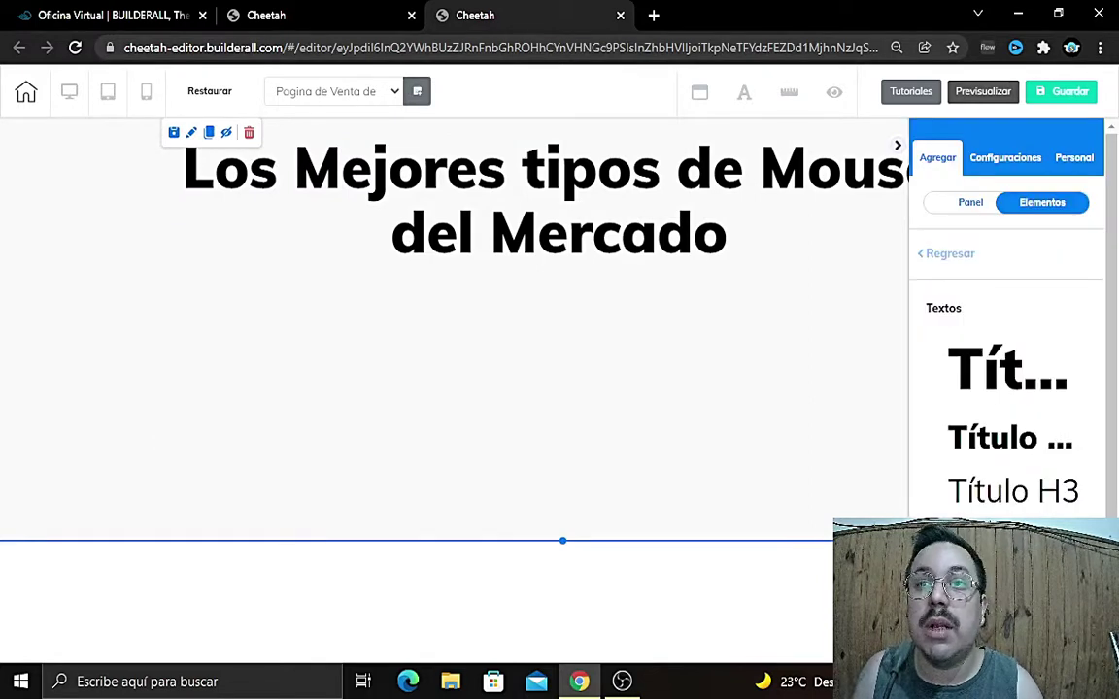
pyautogui.moveTo(971, 554); pyautogui.dragTo(378, 335)
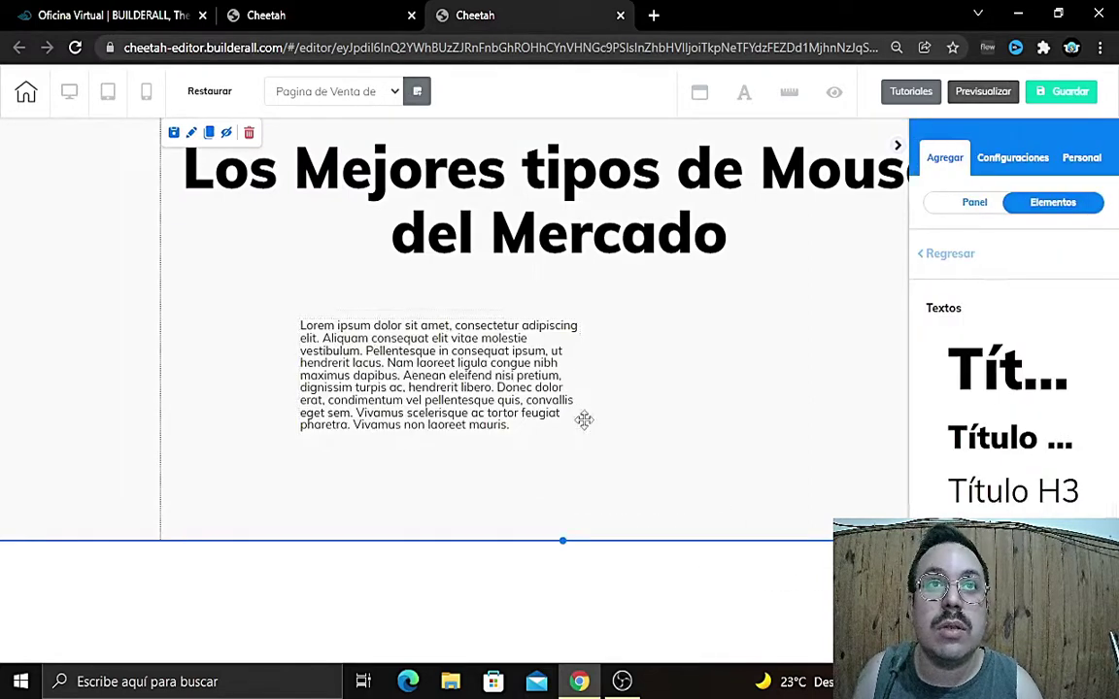
pyautogui.moveTo(474, 418); pyautogui.dragTo(499, 411)
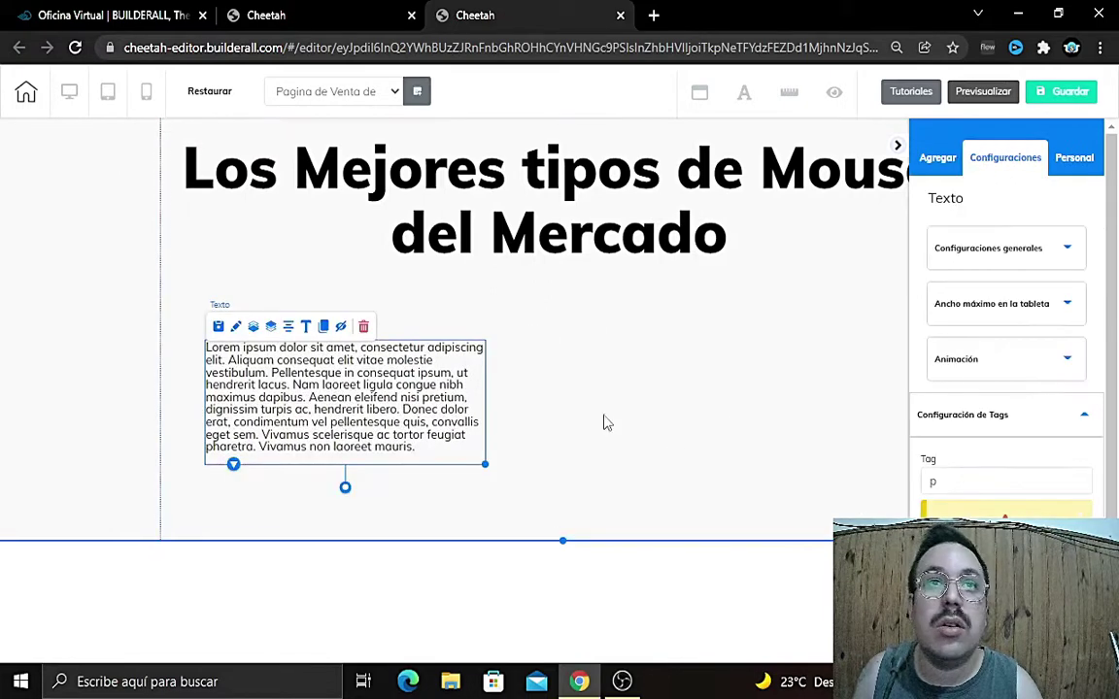
pyautogui.click(896, 145)
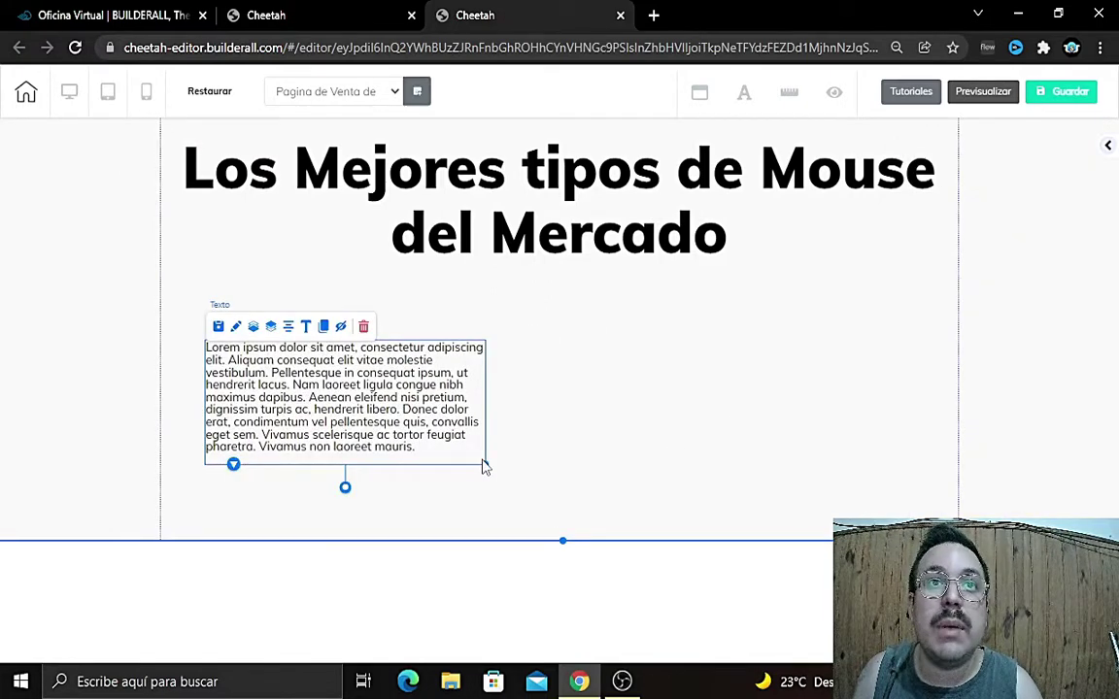
pyautogui.moveTo(484, 467); pyautogui.dragTo(936, 467)
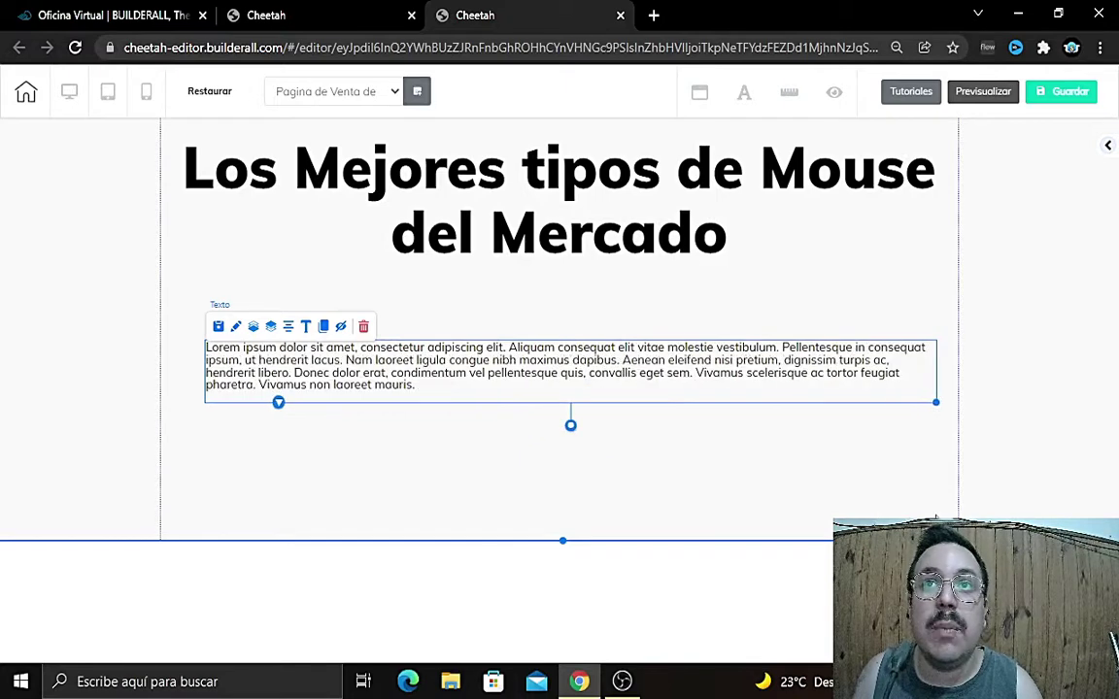
# Step: Replace the Lorem ipsum text below the heading with "Aqui encontraras mouse's de todo pito y marca, los cuales se"
pyautogui.click(891, 500)
pyautogui.click(478, 339)
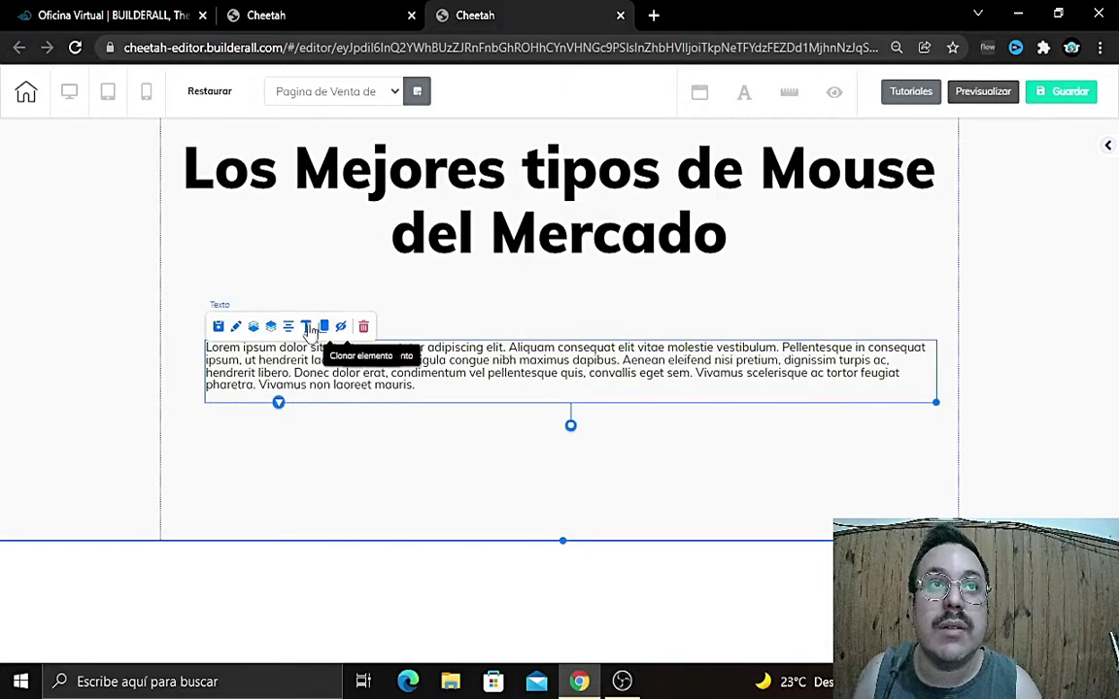
pyautogui.click(235, 327)
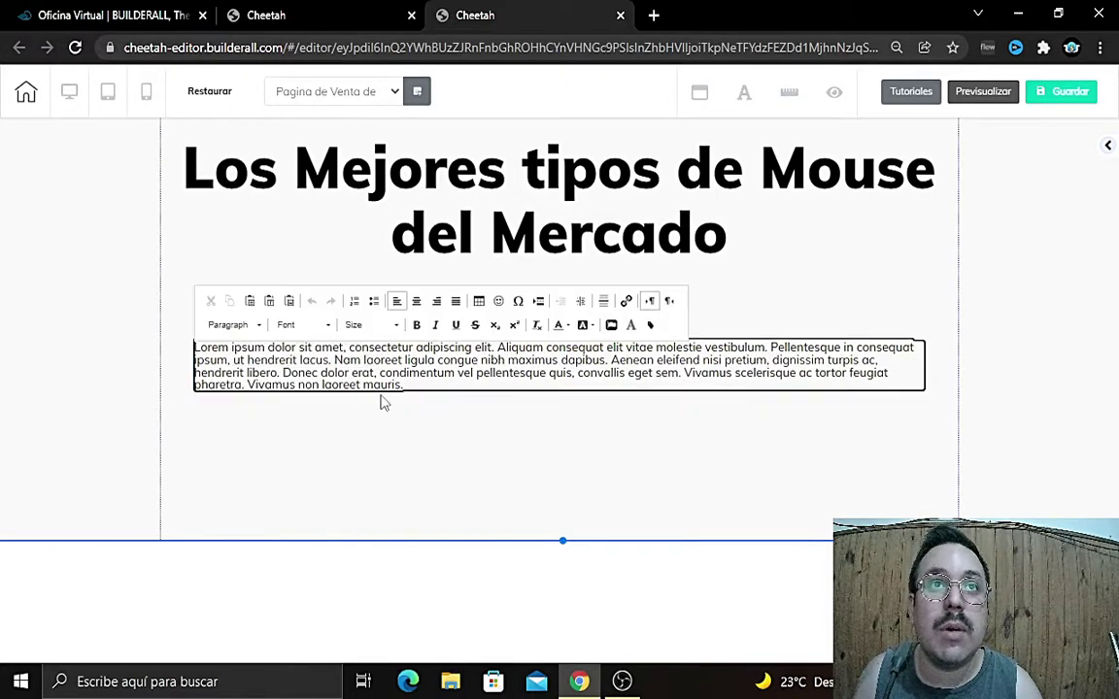
pyautogui.moveTo(383, 403); pyautogui.dragTo(188, 338)
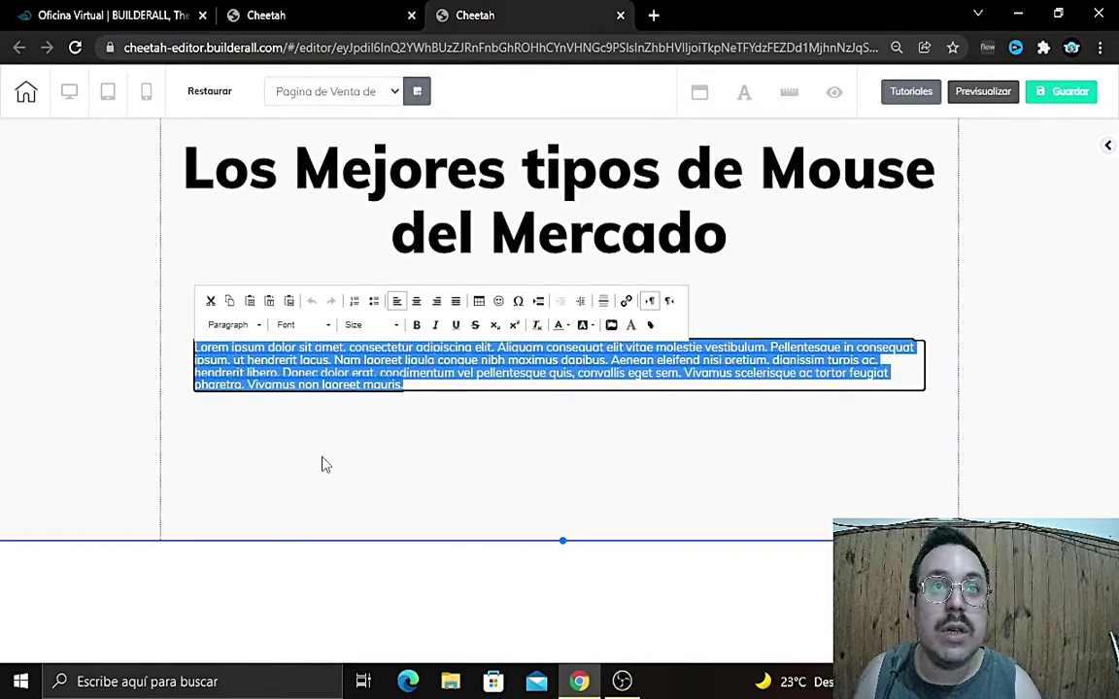
pyautogui.write('Aqui en')
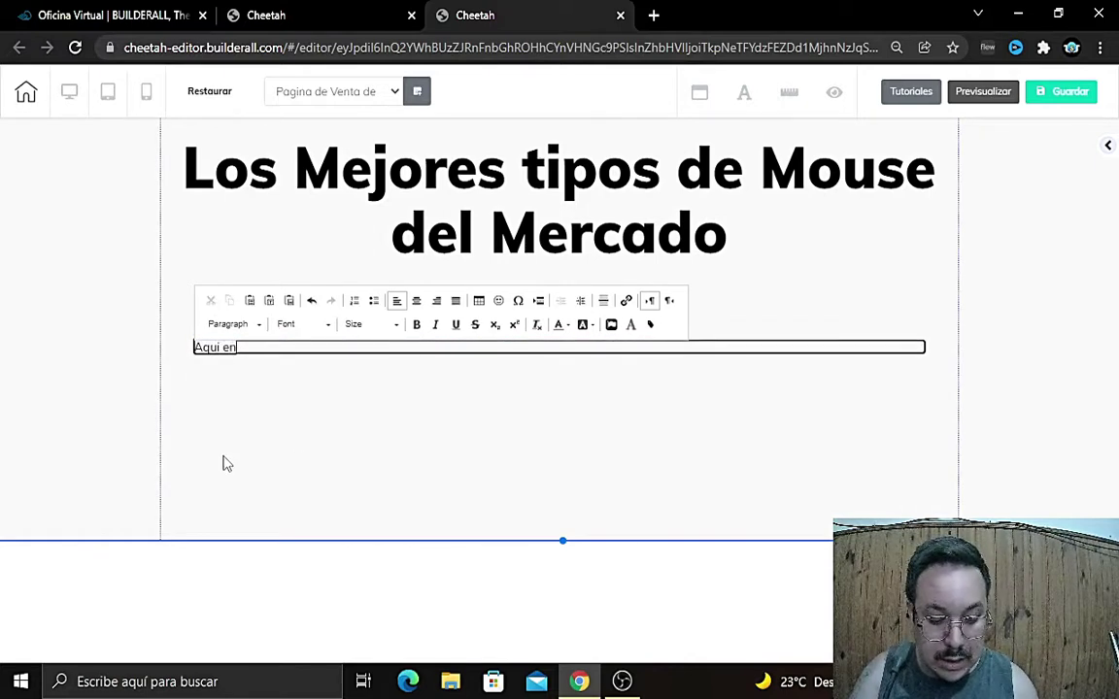
pyautogui.write('contraras ')
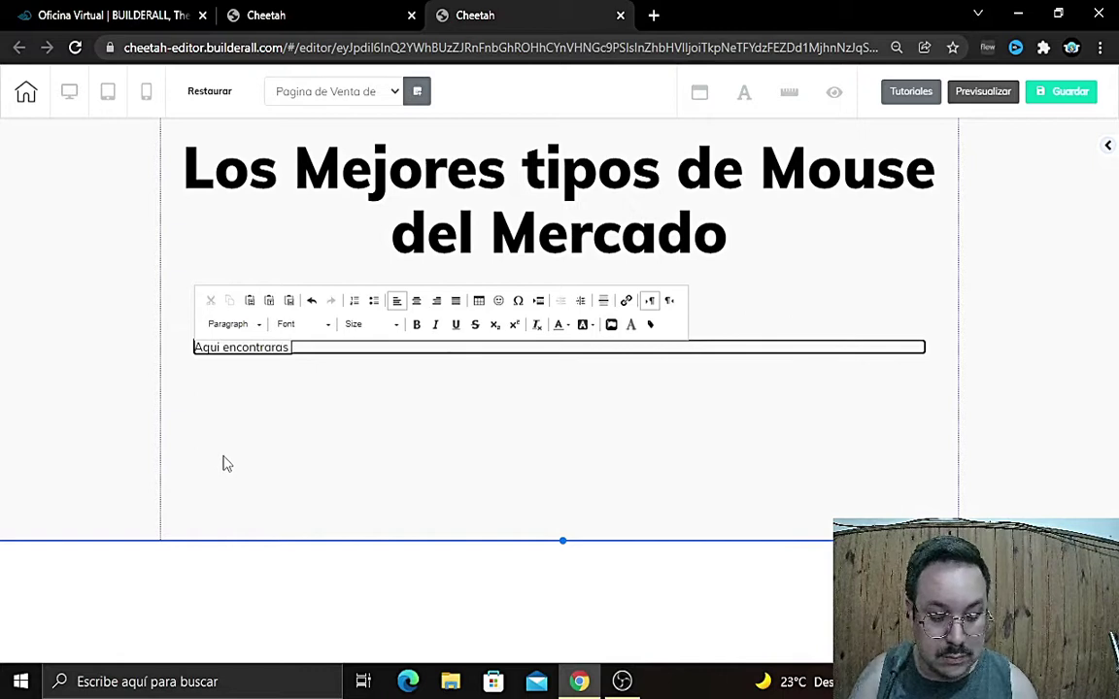
pyautogui.write('mouses')
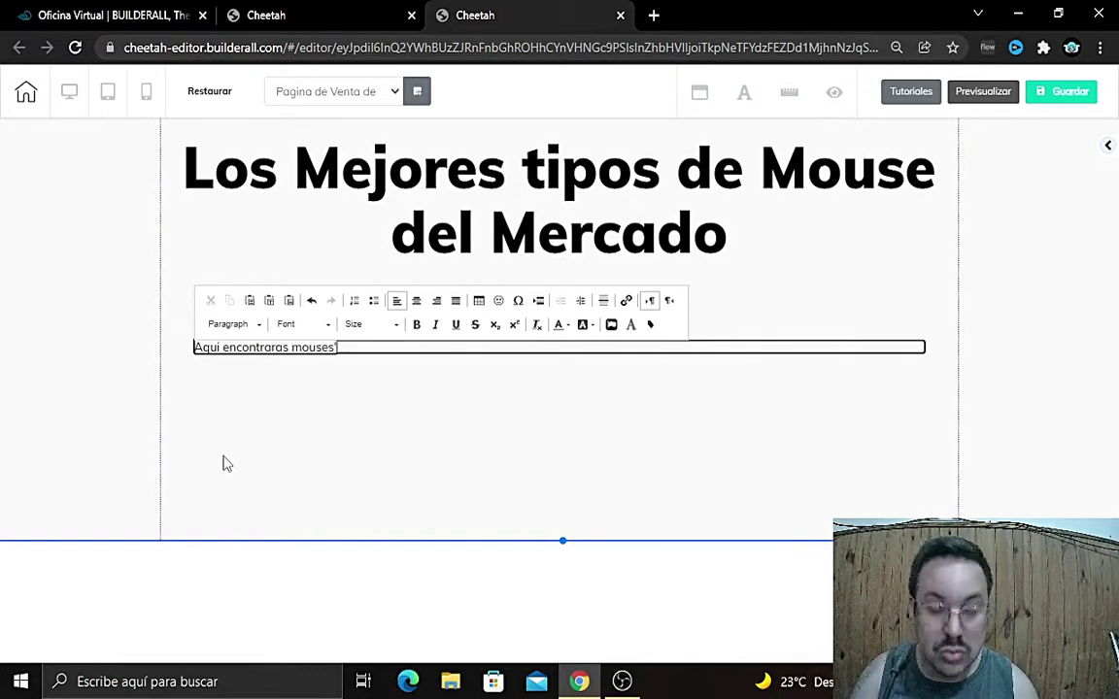
pyautogui.write("'s")
pyautogui.press('BackSpace')
pyautogui.write("'s de todo")
pyautogui.write(' pito y marca')
pyautogui.write('. los cuales se o')
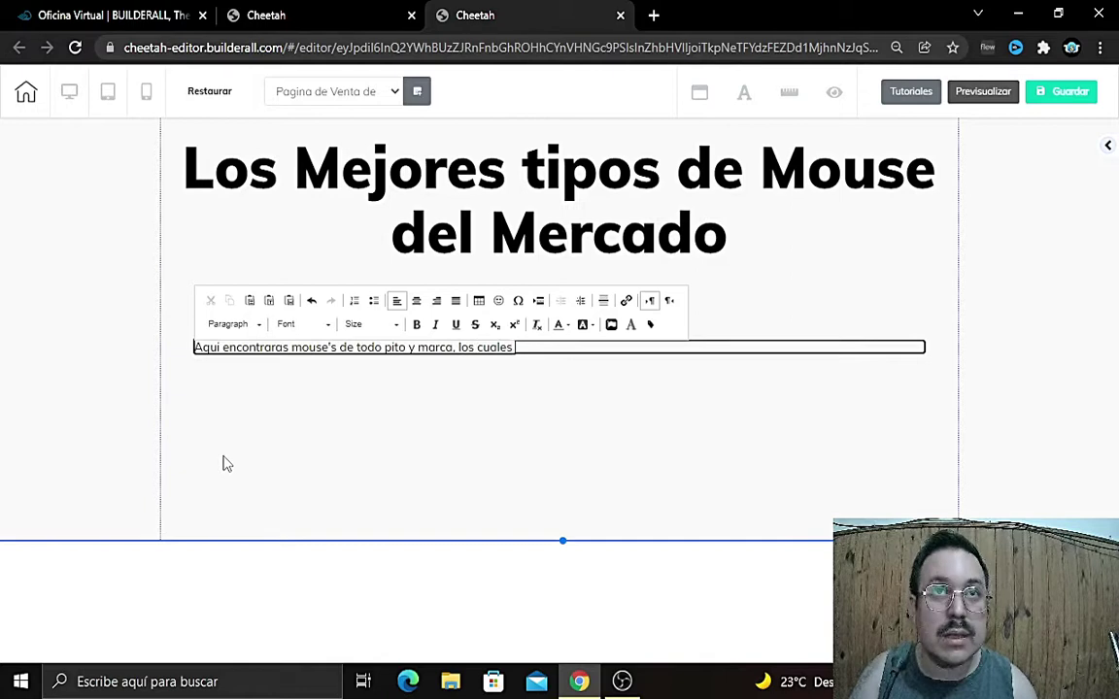
# Step: Continue the sentence with "adaptaran de forma rapida a tus necesidades y bolsillo, ya que no solamente ofrecemos lo mejor del"
pyautogui.write('daptaran de')
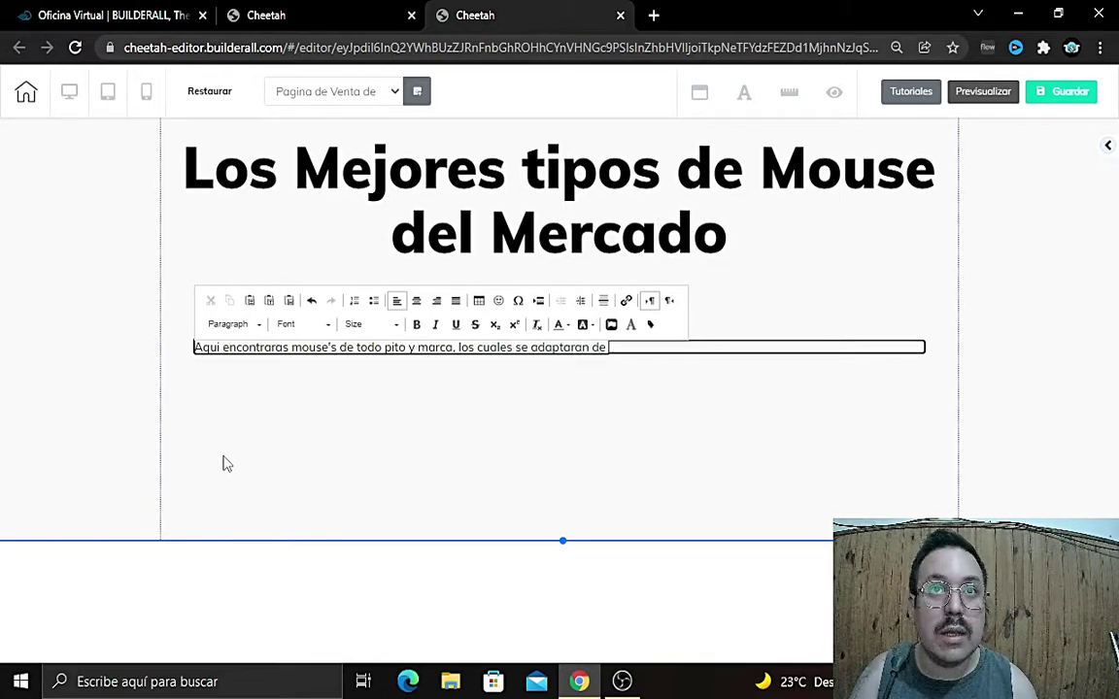
pyautogui.write(' forma')
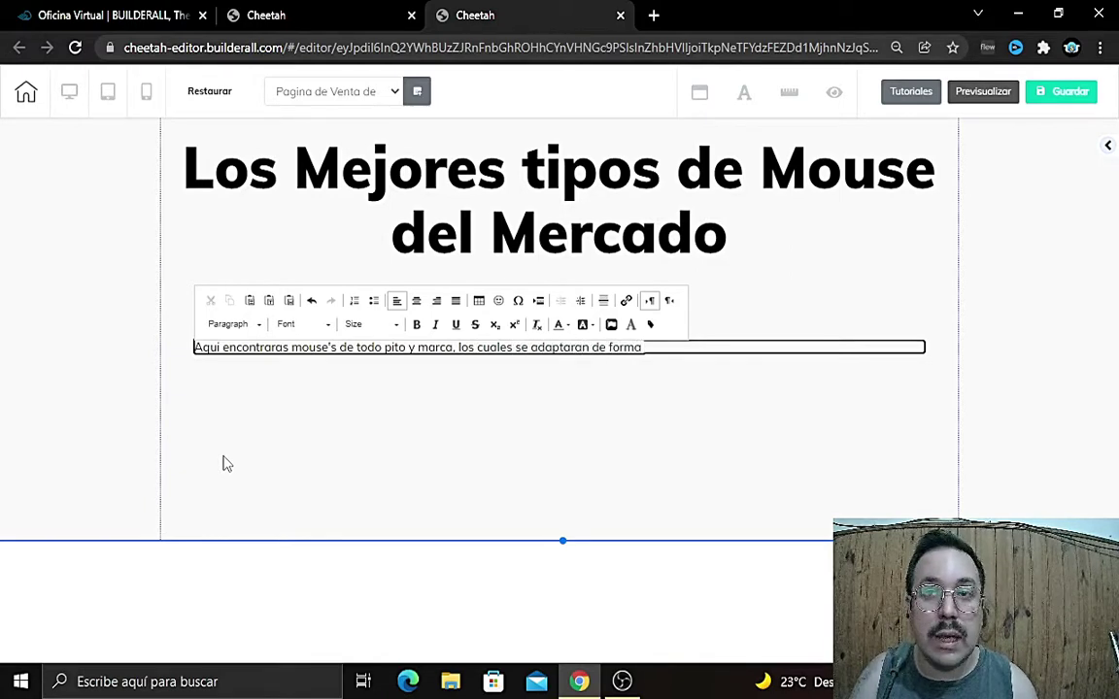
pyautogui.write(' rapida a t')
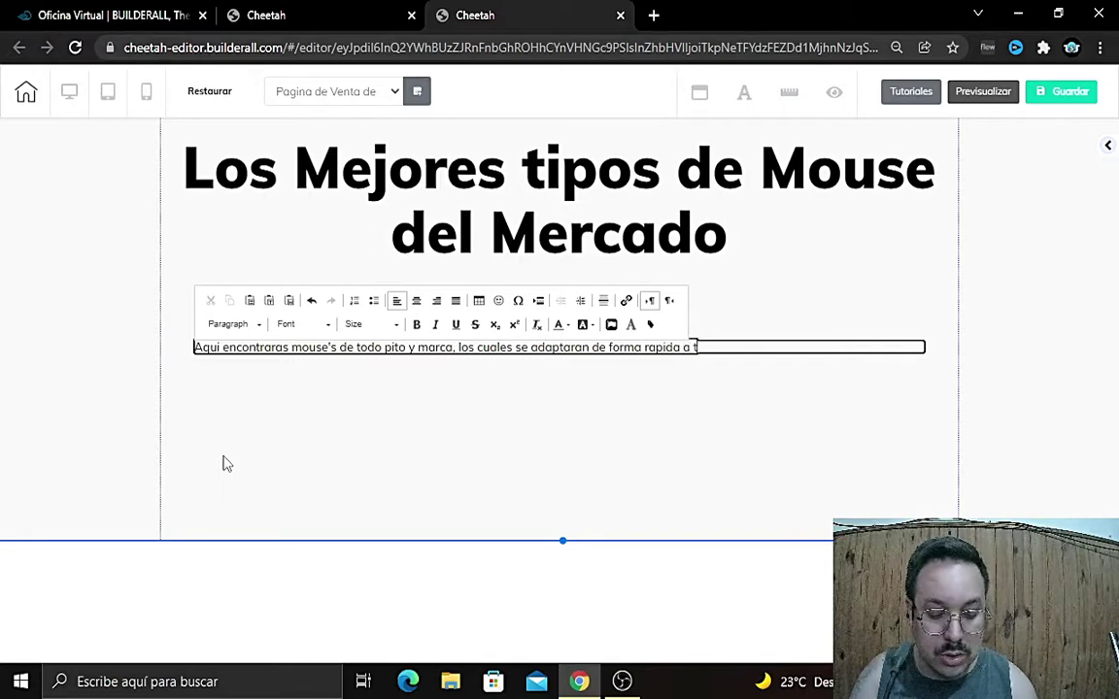
pyautogui.write('us necesidades')
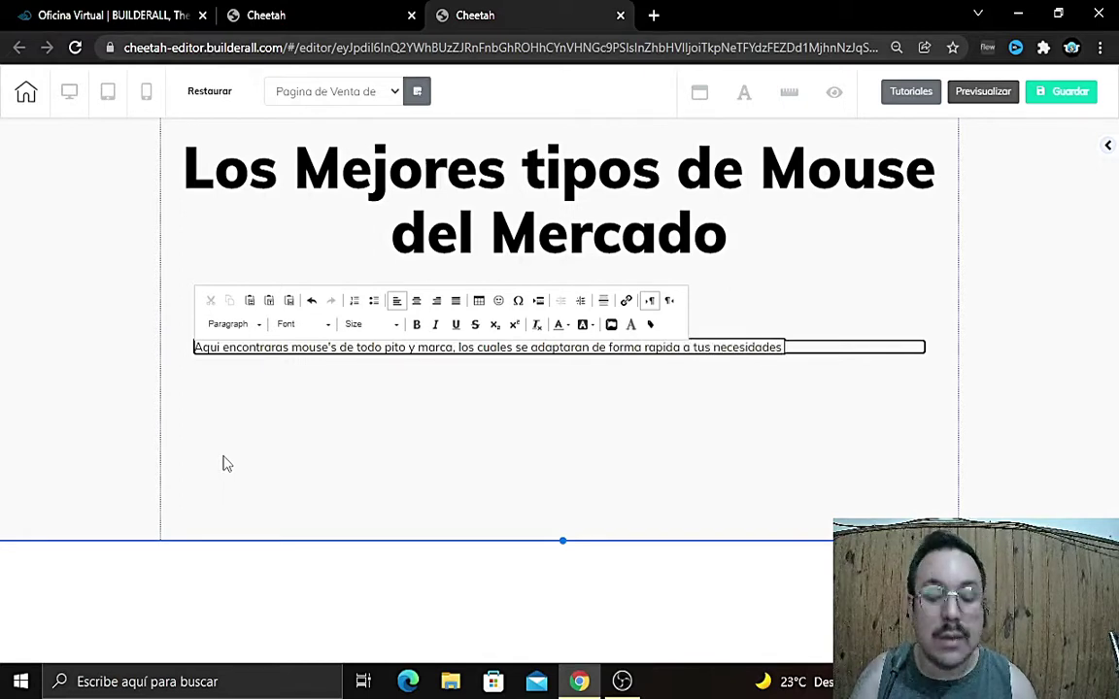
pyautogui.write(' y b')
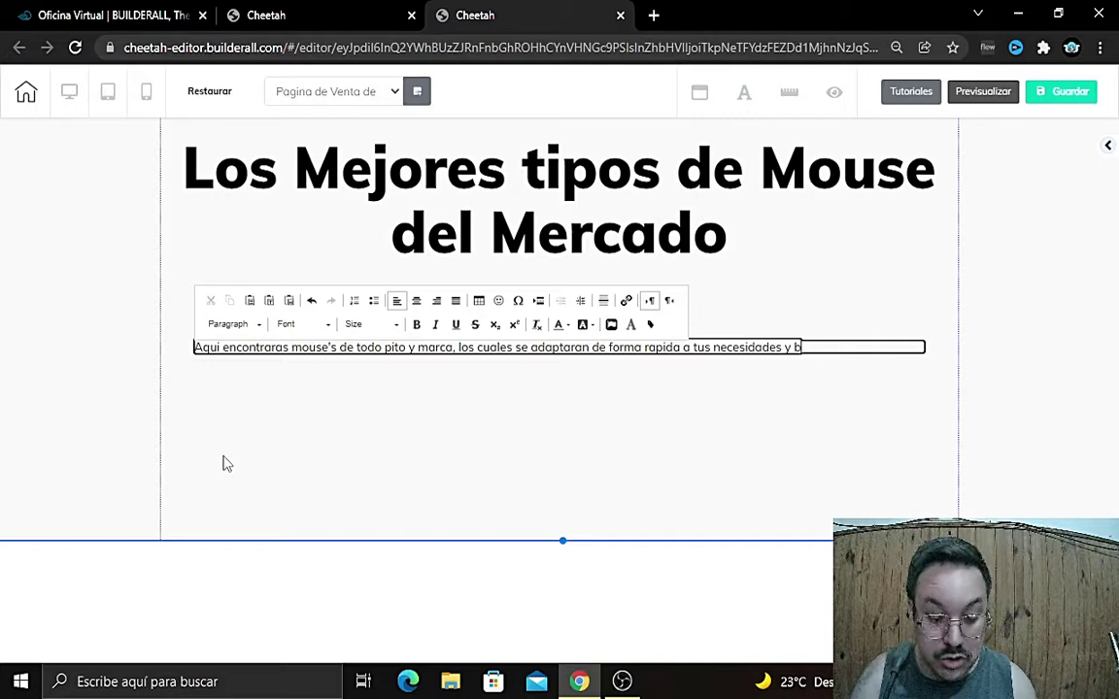
pyautogui.write('olsillo, ya que no solo')
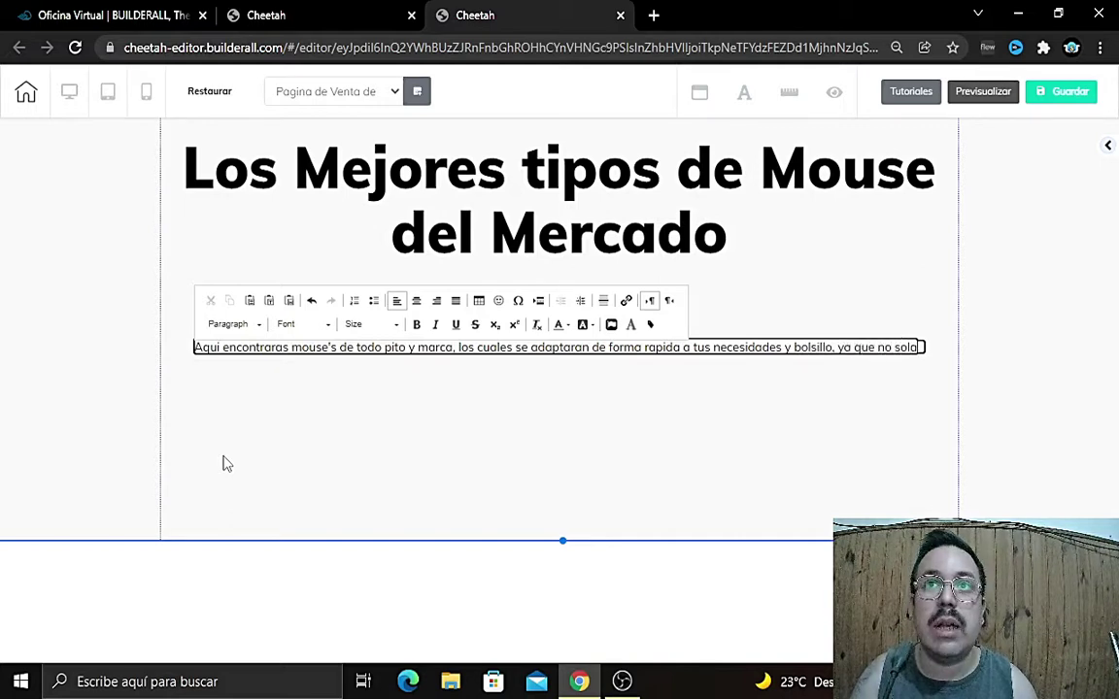
pyautogui.write('mente ofrece')
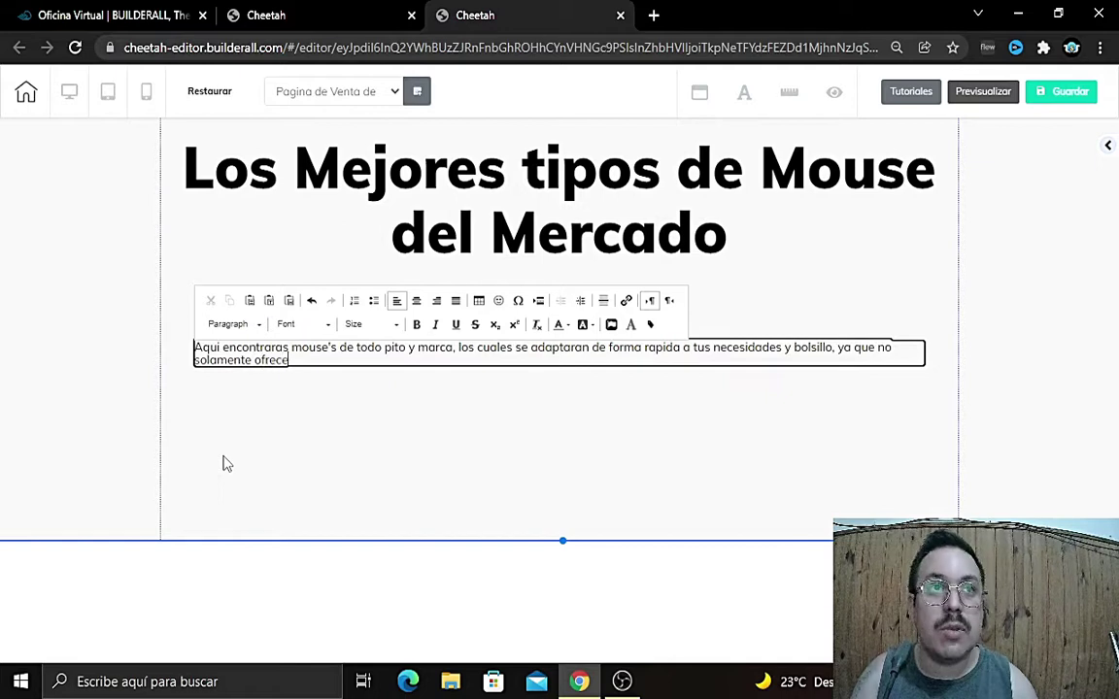
pyautogui.write('mos lo mejor del')
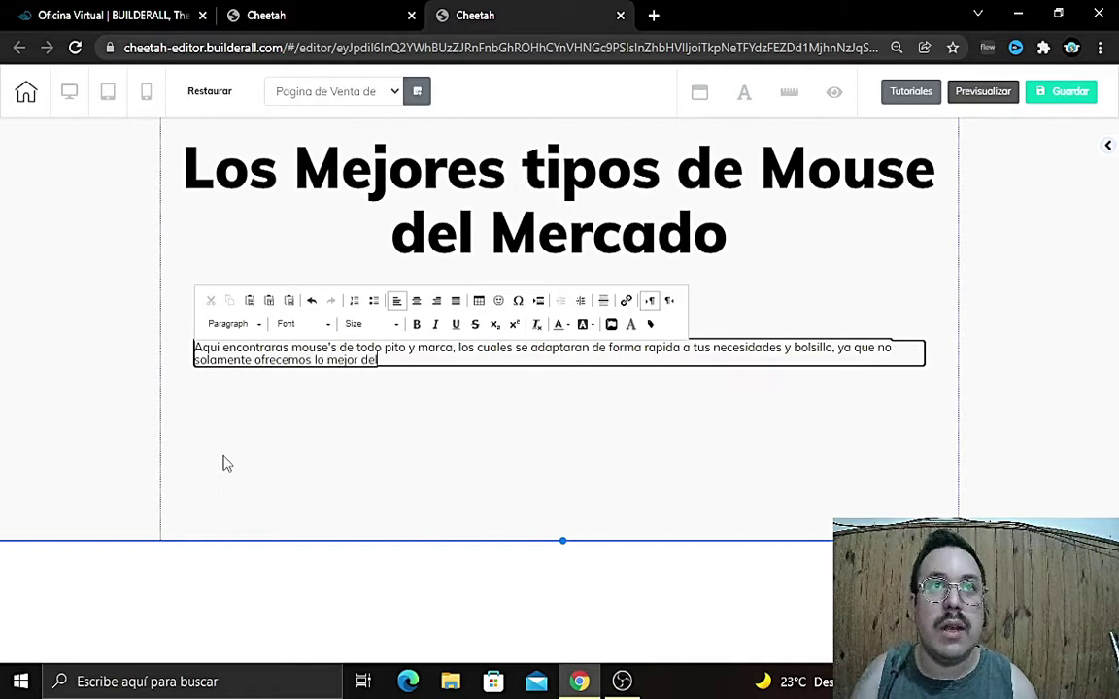
# Step: Finish the first paragraph with "mercado, sino que tambien cuidamos los precios para que estos sea de alcance universal."
pyautogui.write(' mercado, sino que tambiencuidamos los')
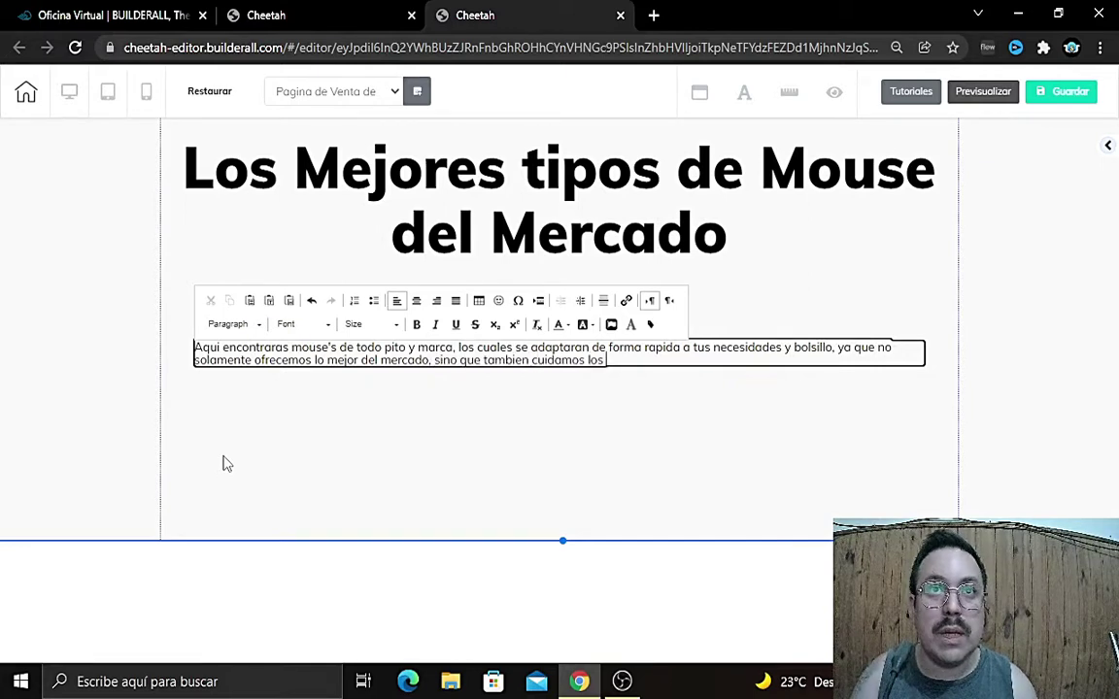
pyautogui.write(' precios pa')
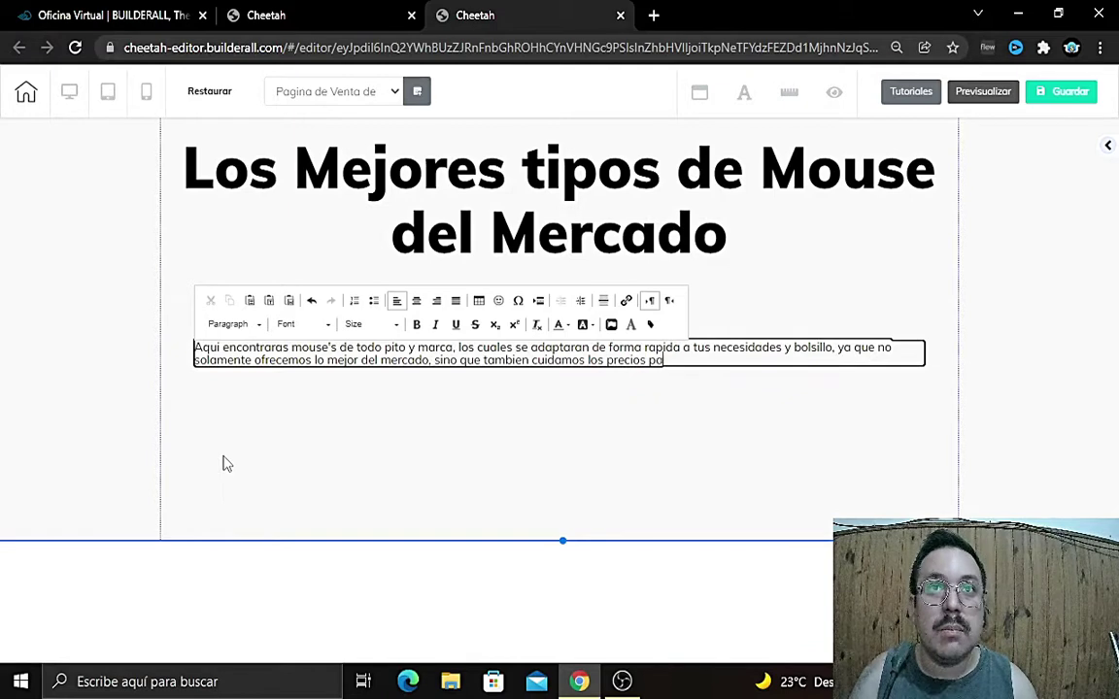
pyautogui.write('ra que estos')
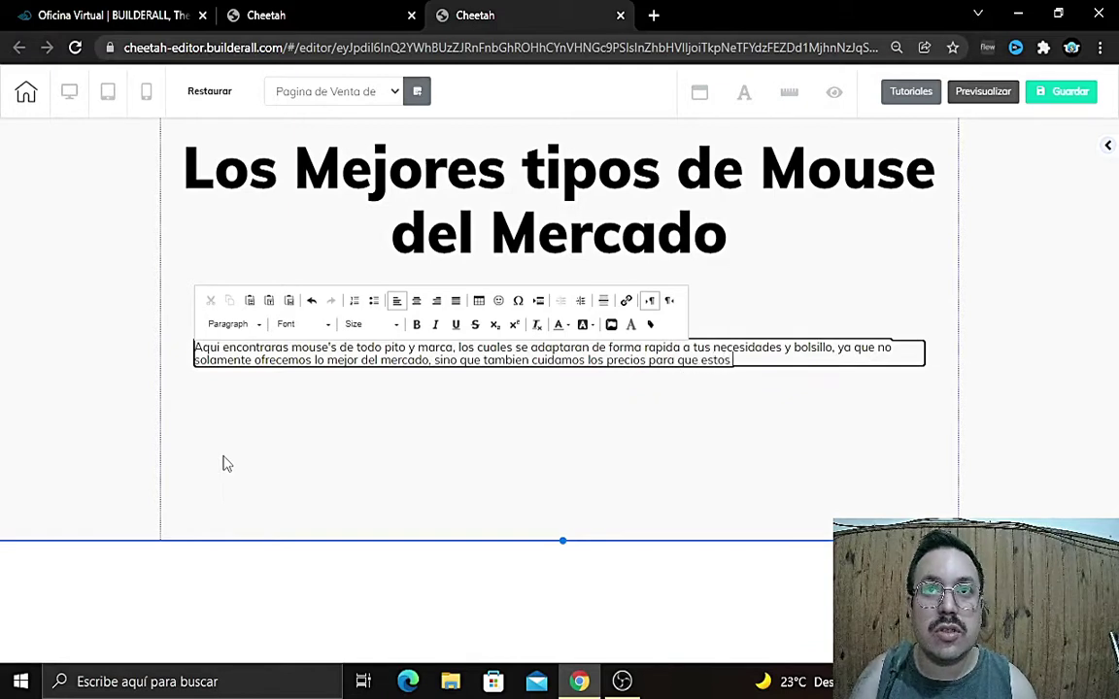
pyautogui.write(' sea de alcan')
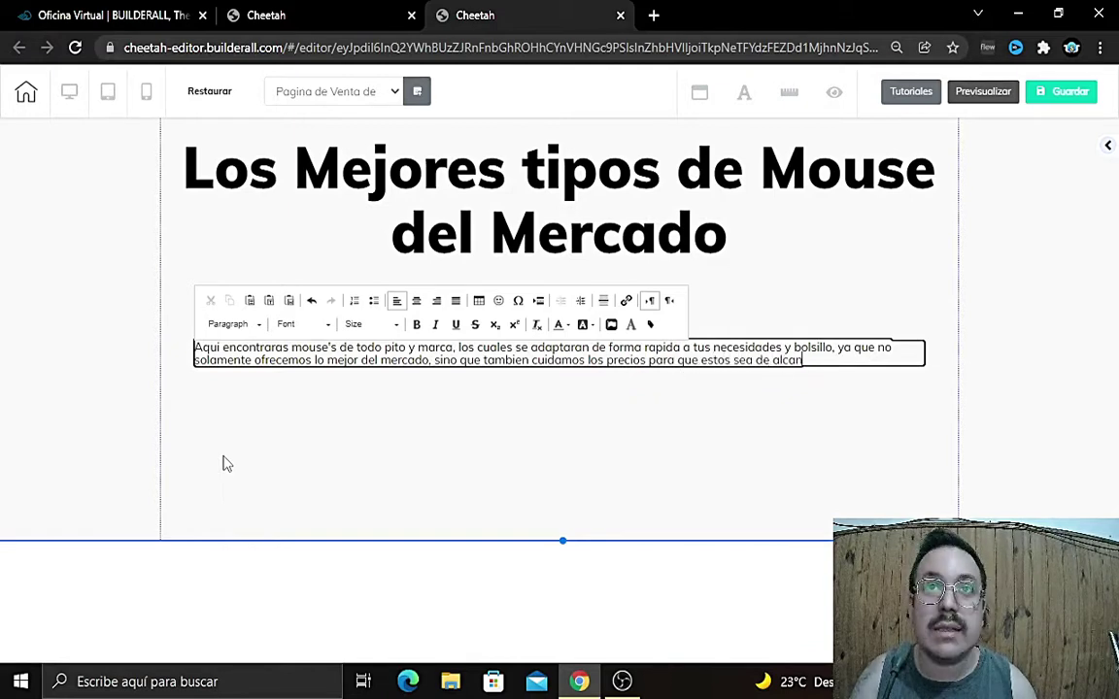
pyautogui.write('ce uni')
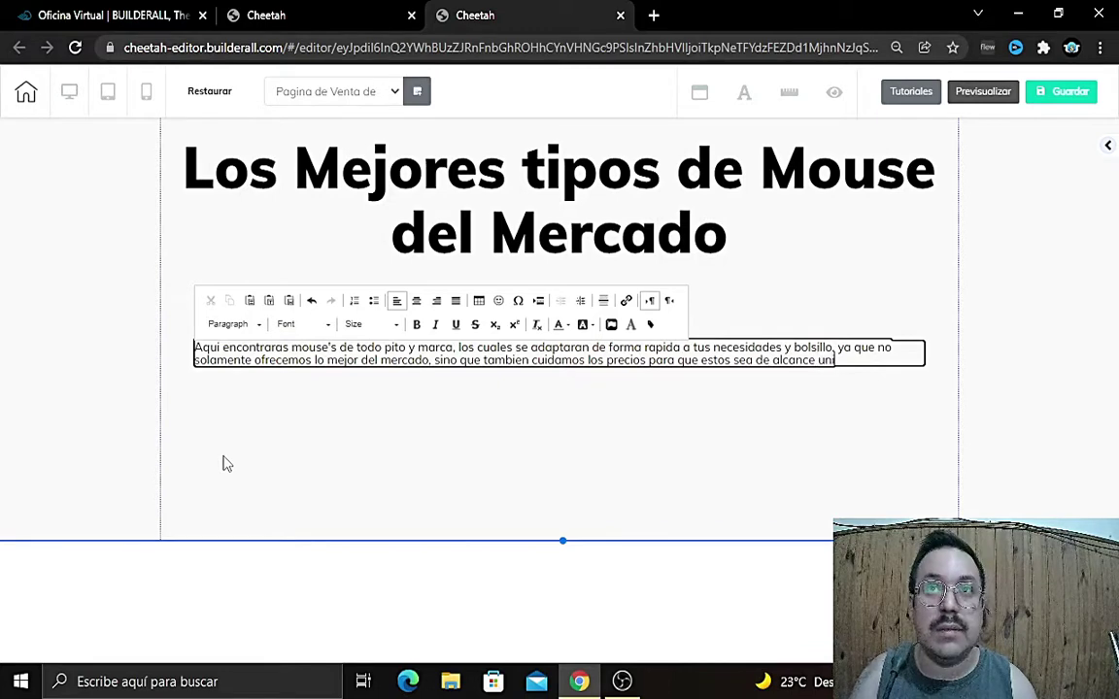
pyautogui.write('versal.')
# Step: Leave blank space below and start a second paragraph with "Deseamos brindar la mejor atencion posible a nuestra clientela,"
pyautogui.press('Return')
pyautogui.press('Return')
pyautogui.press('Return')
pyautogui.write('Deseamos bri')
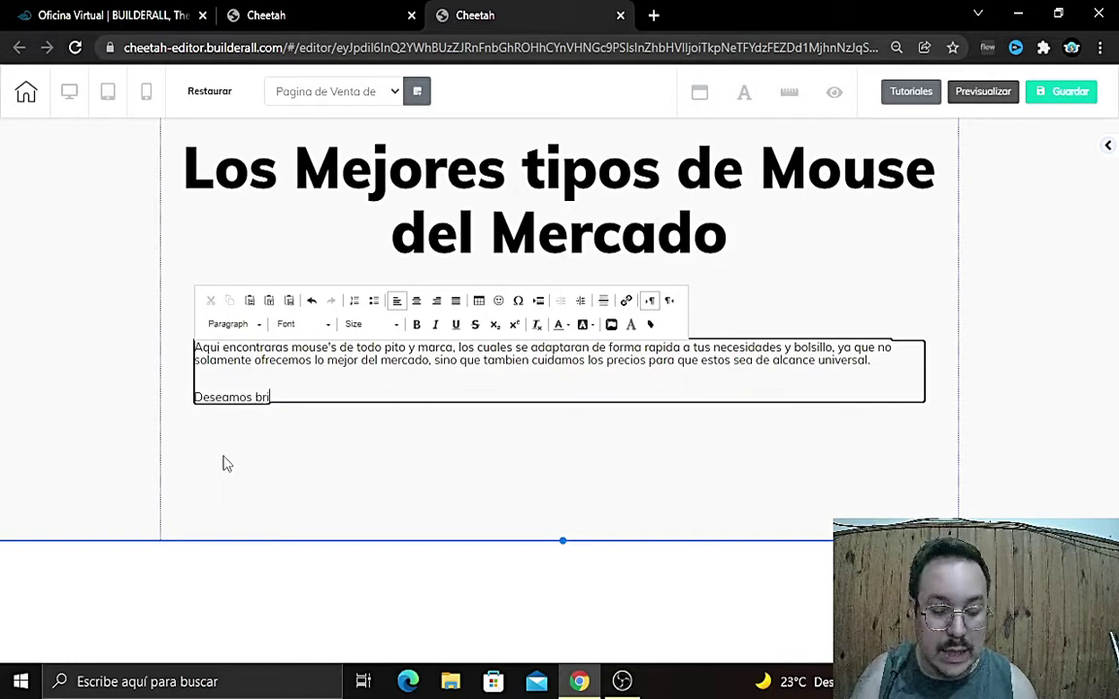
pyautogui.write('ndar la mejor a')
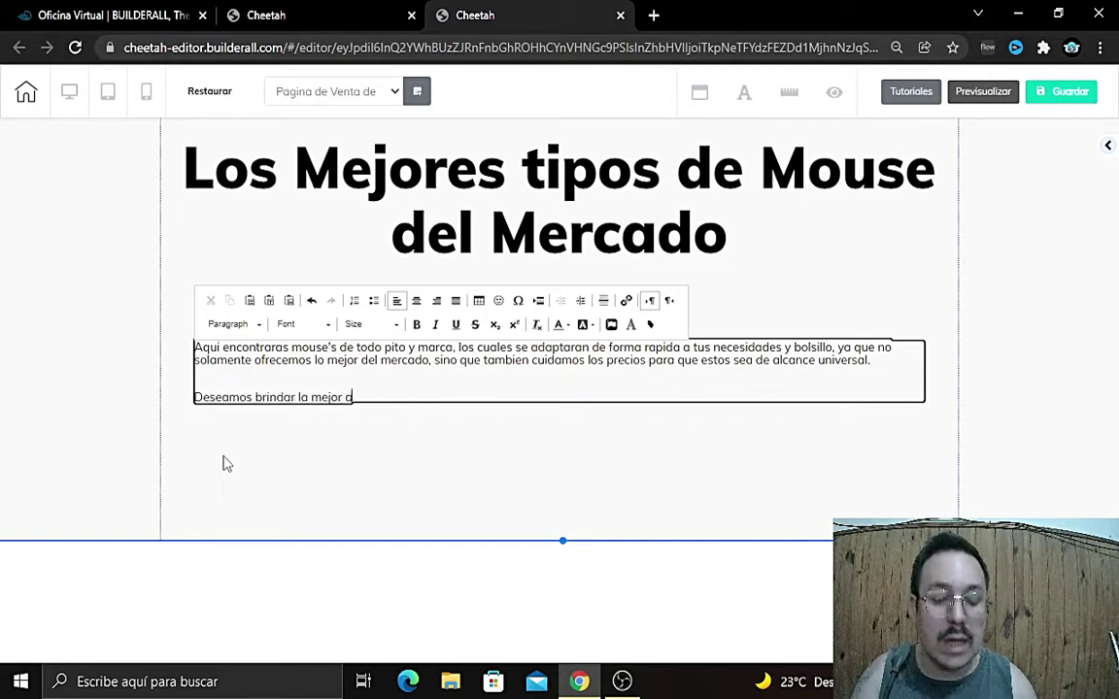
pyautogui.write('tencion pops')
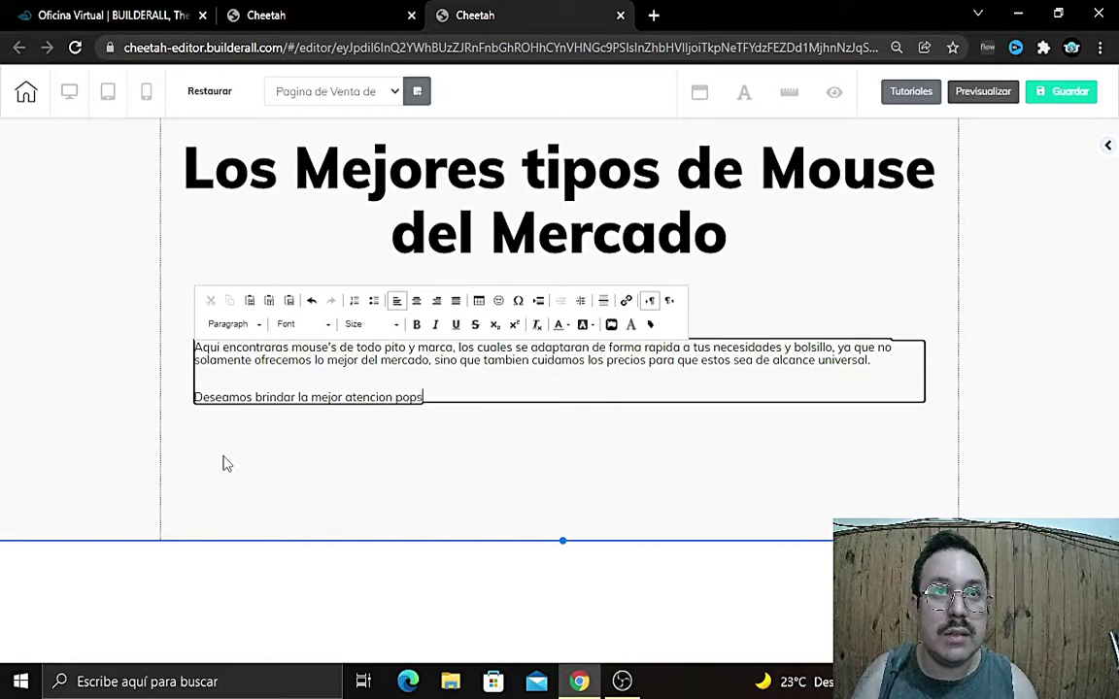
pyautogui.press('BackSpace')
pyautogui.press('BackSpace')
pyautogui.write('sible a nuestra')
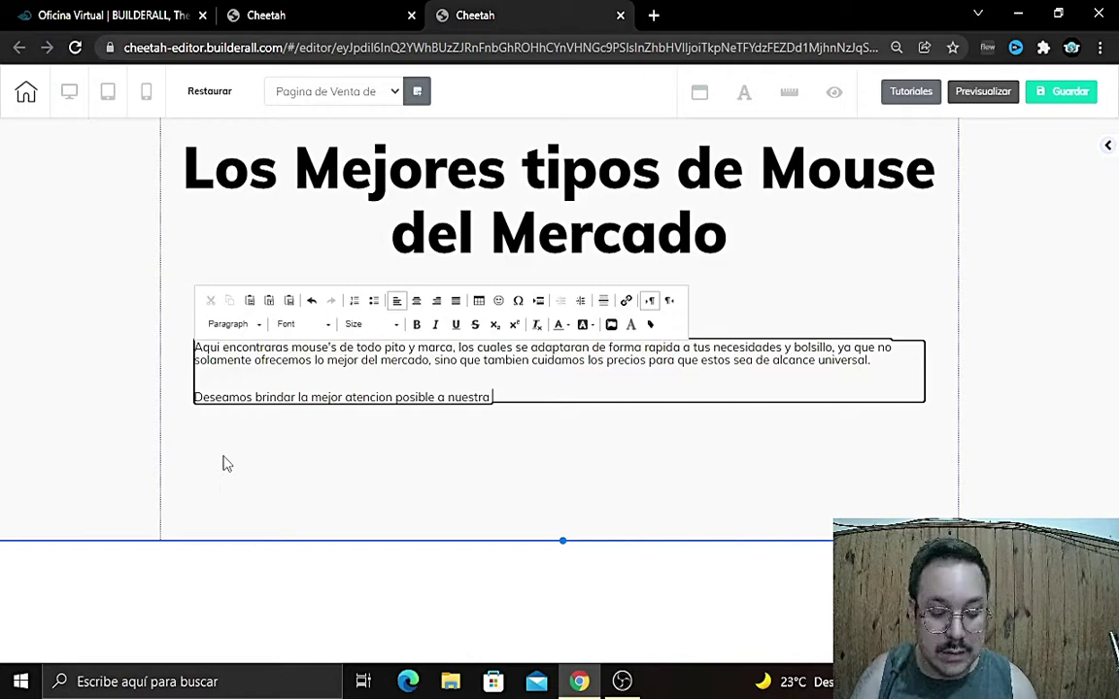
pyautogui.write(' c')
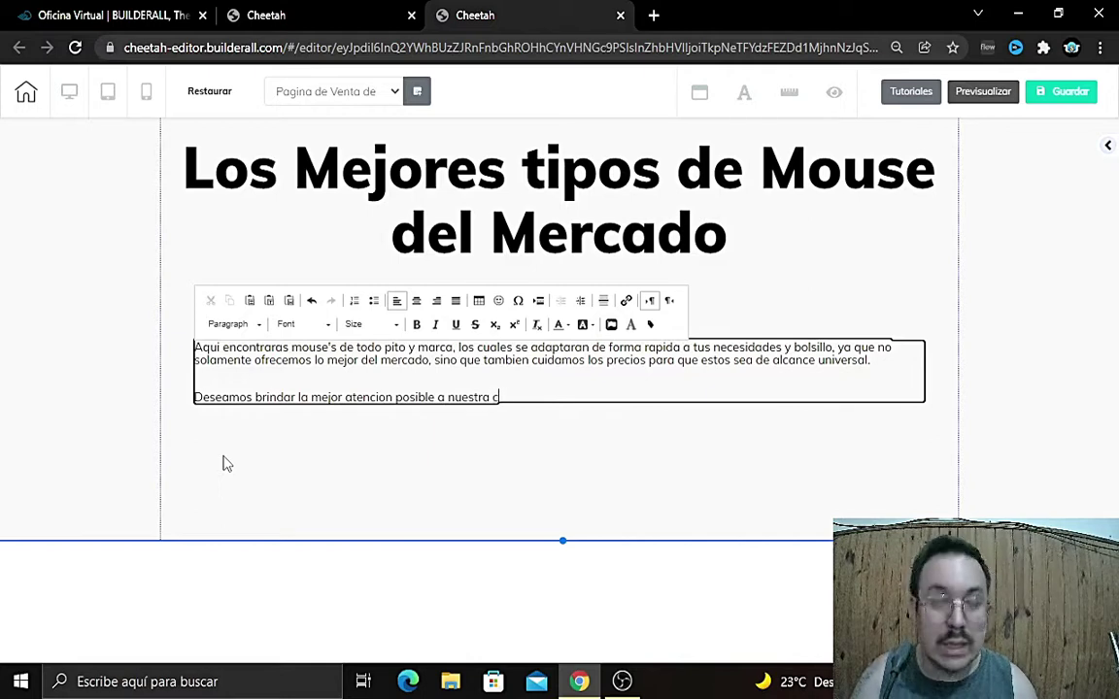
pyautogui.write('lientela. ')
# Step: Continue the second paragraph with "es por ello que en caso de necesitar comunicarte con un representante te dejamos"
pyautogui.write('es por ello qu')
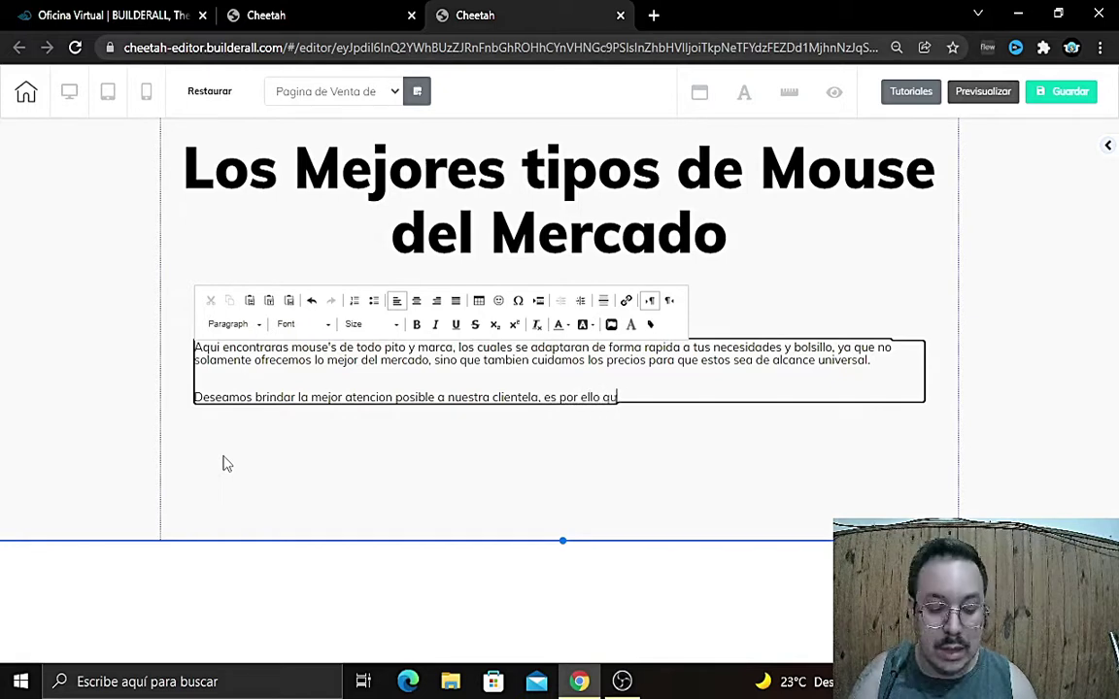
pyautogui.write('e en caso de nec')
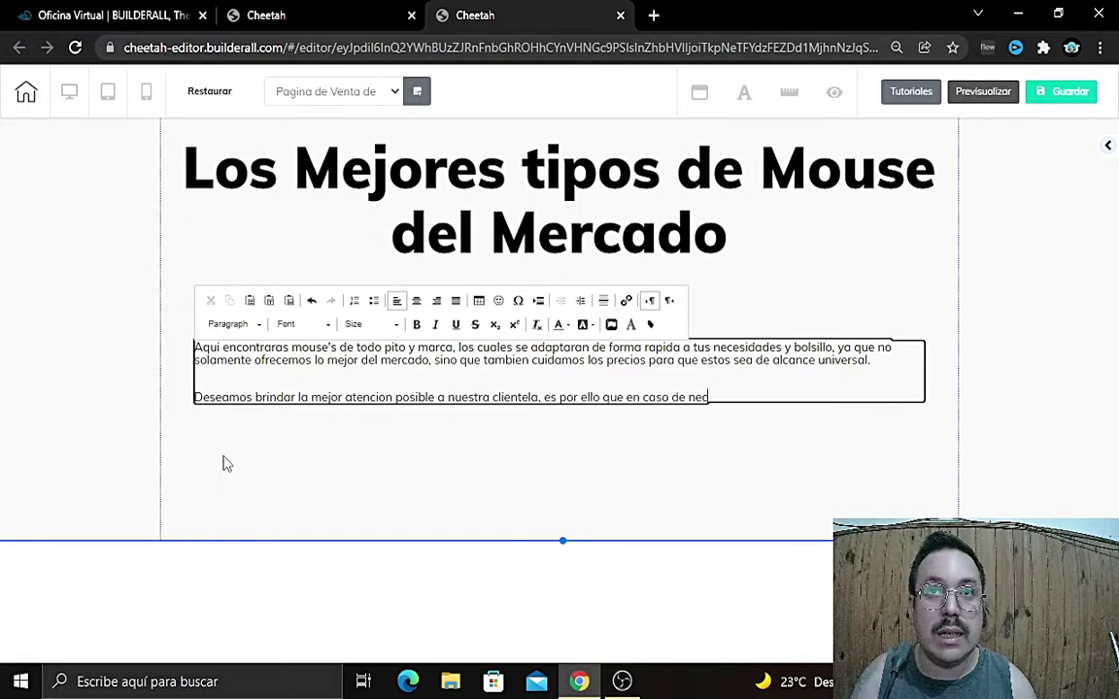
pyautogui.write('esitar comunica')
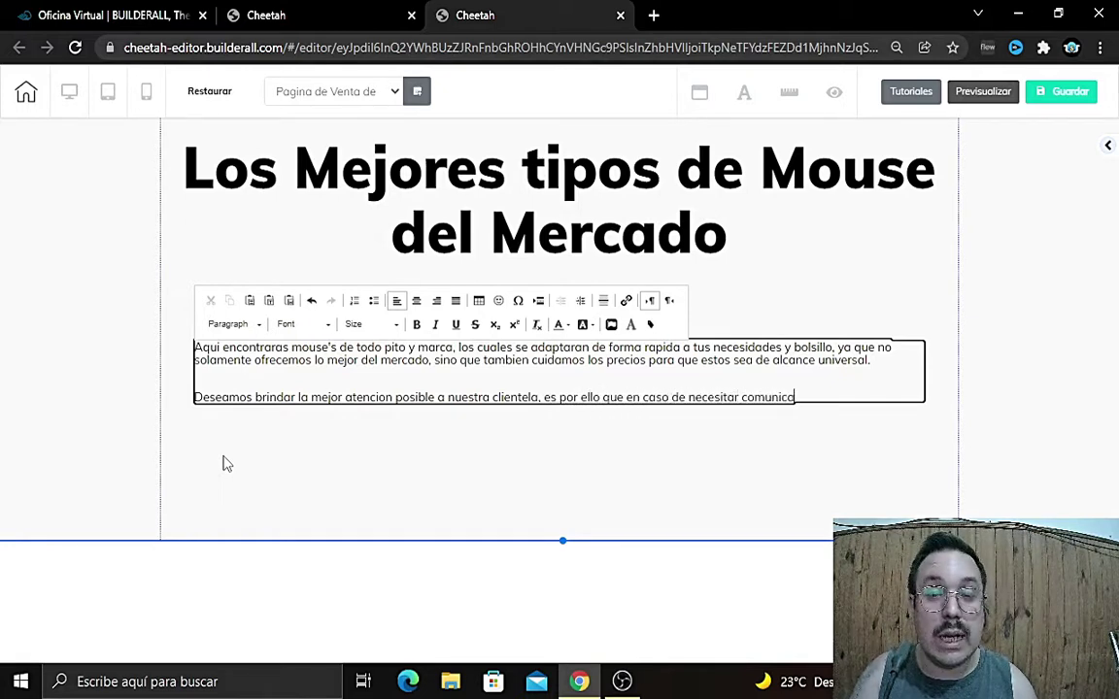
pyautogui.write('rte con un re')
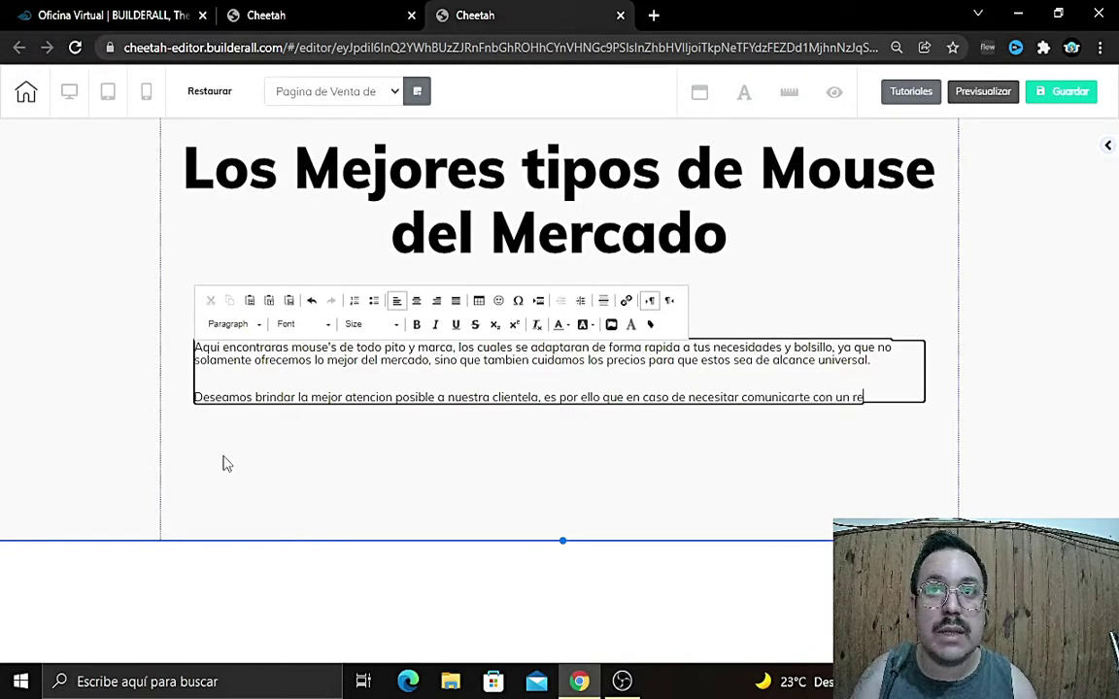
pyautogui.write('presentante te dejamos')
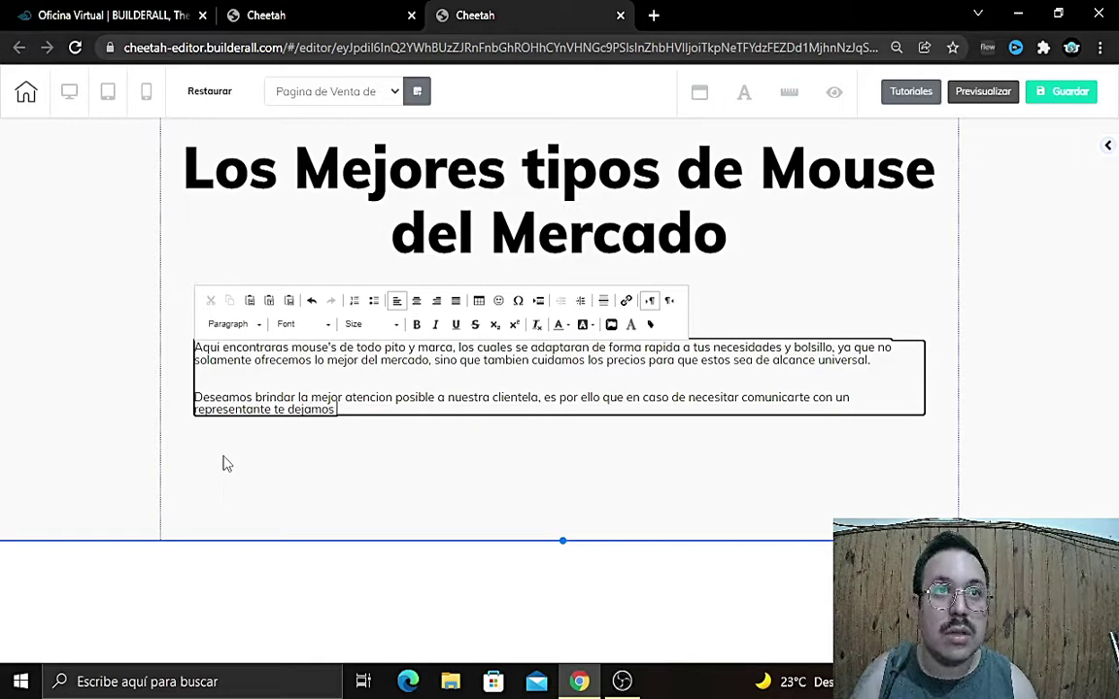
# Step: Finish the second paragraph with "nuestra informacion de contacto al pie de pagina."
pyautogui.write(' nuestra in')
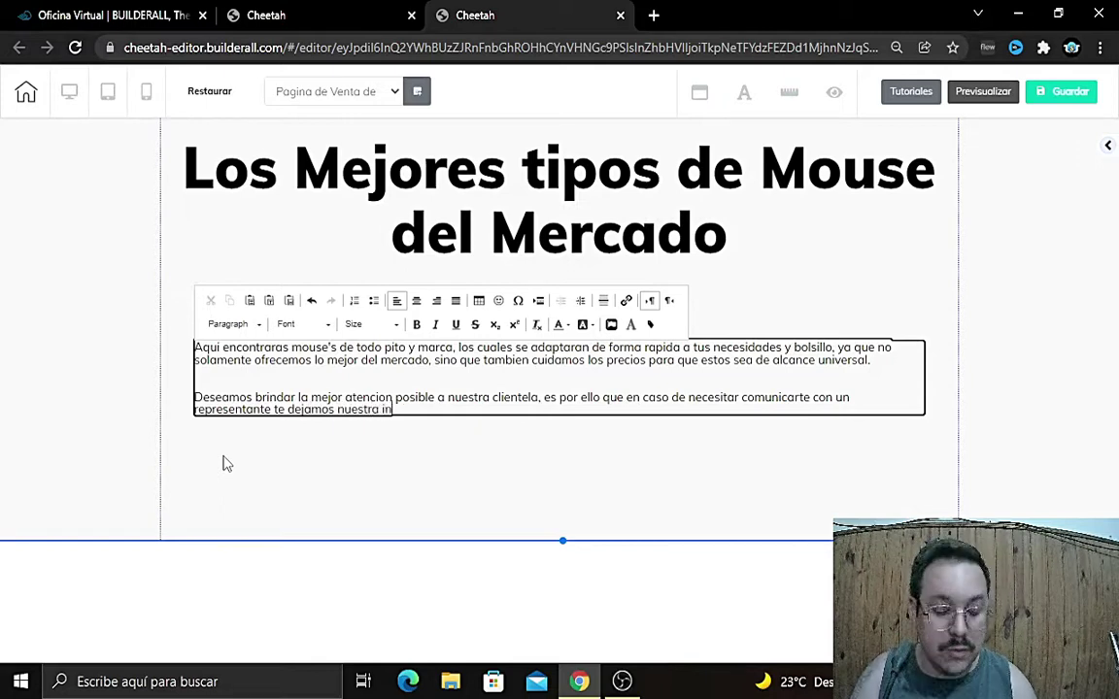
pyautogui.write('forma')
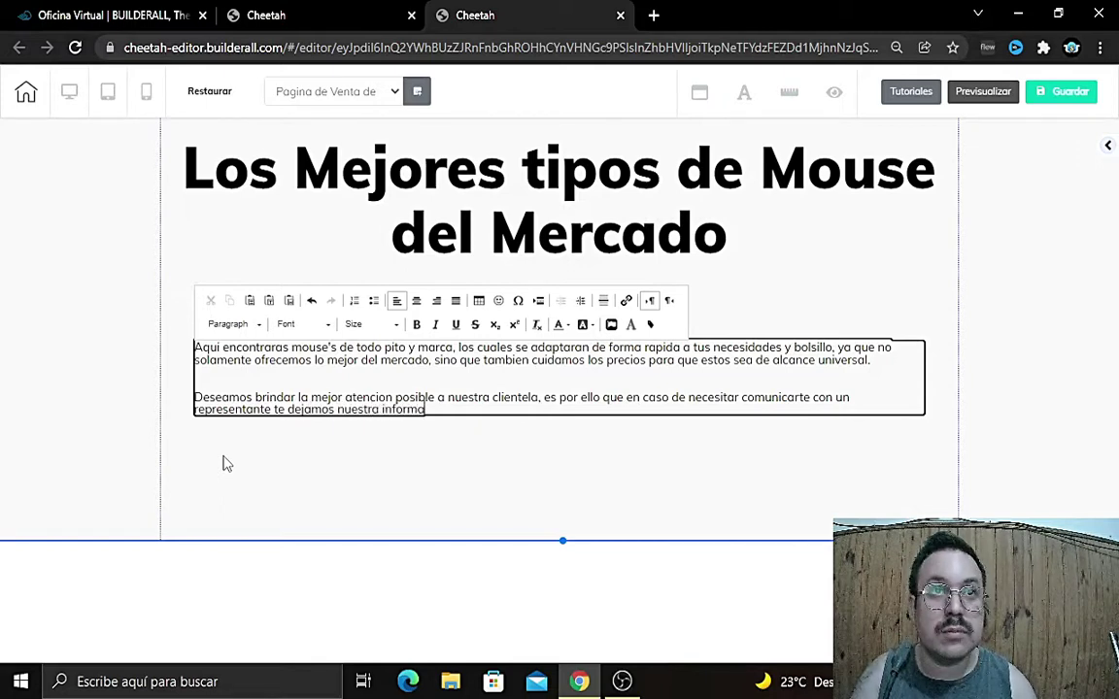
pyautogui.write('cion de contacto')
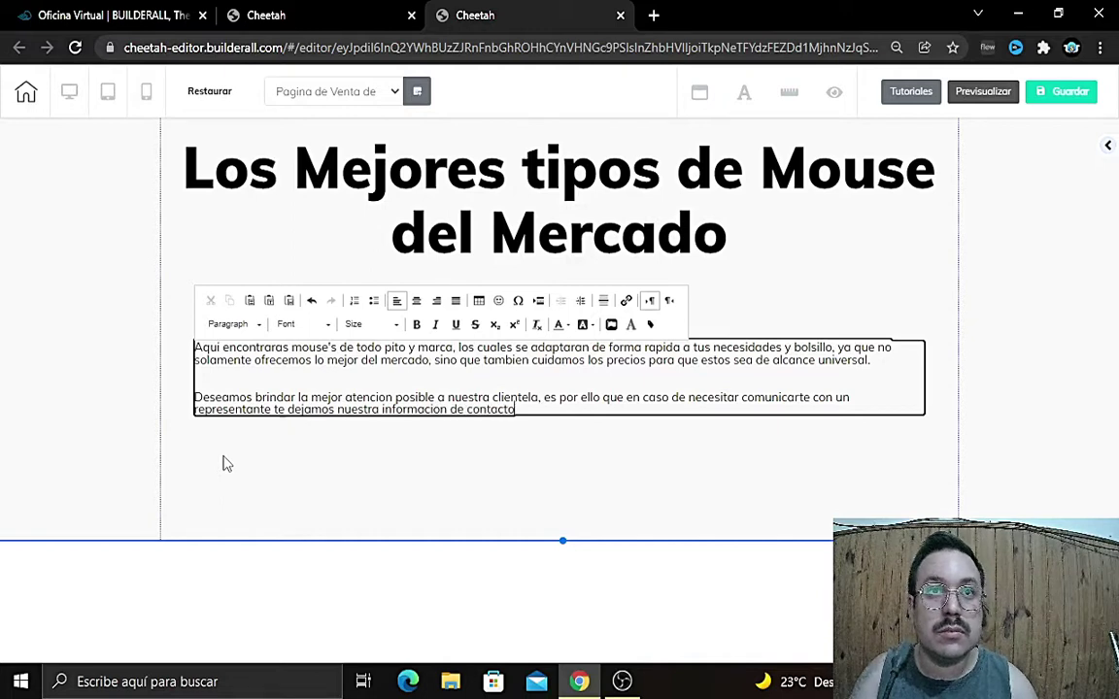
pyautogui.write(' al pie de')
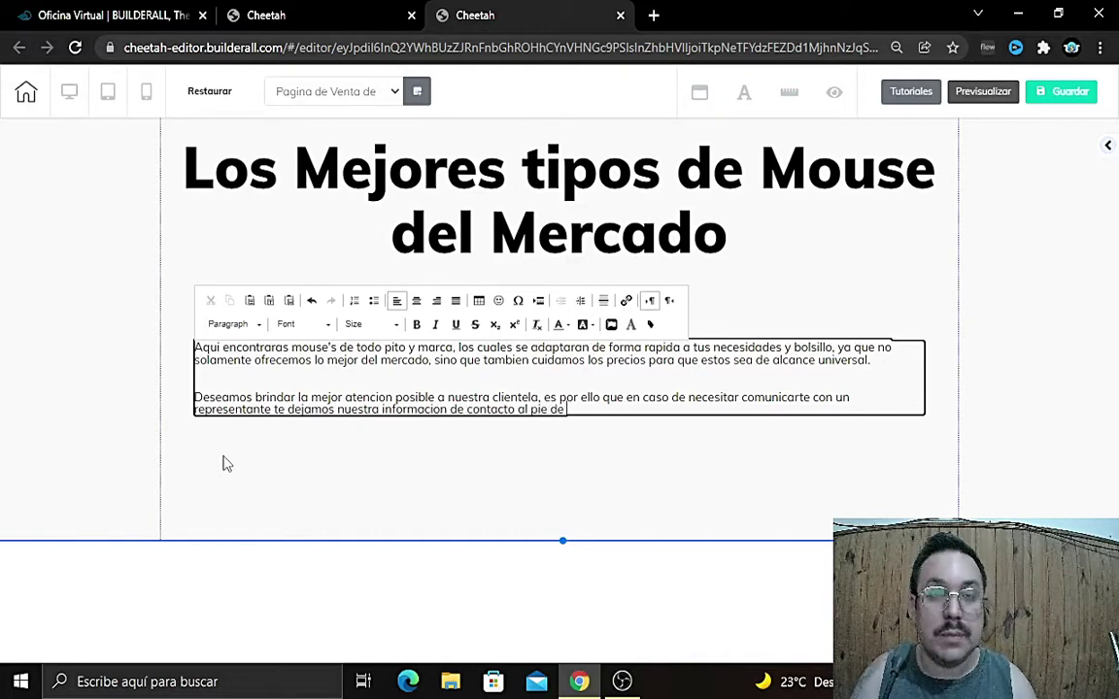
pyautogui.write(' pagina')
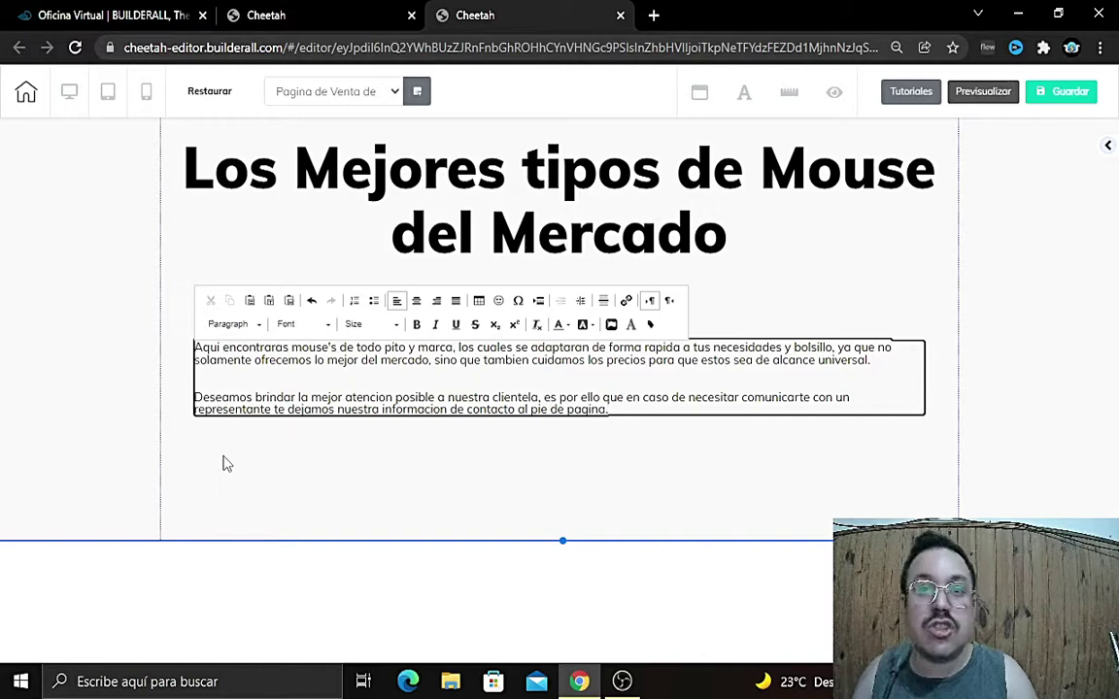
# Step: End the second paragraph with a period and leave the text box's editing mode
pyautogui.write('.')
pyautogui.click(379, 437)
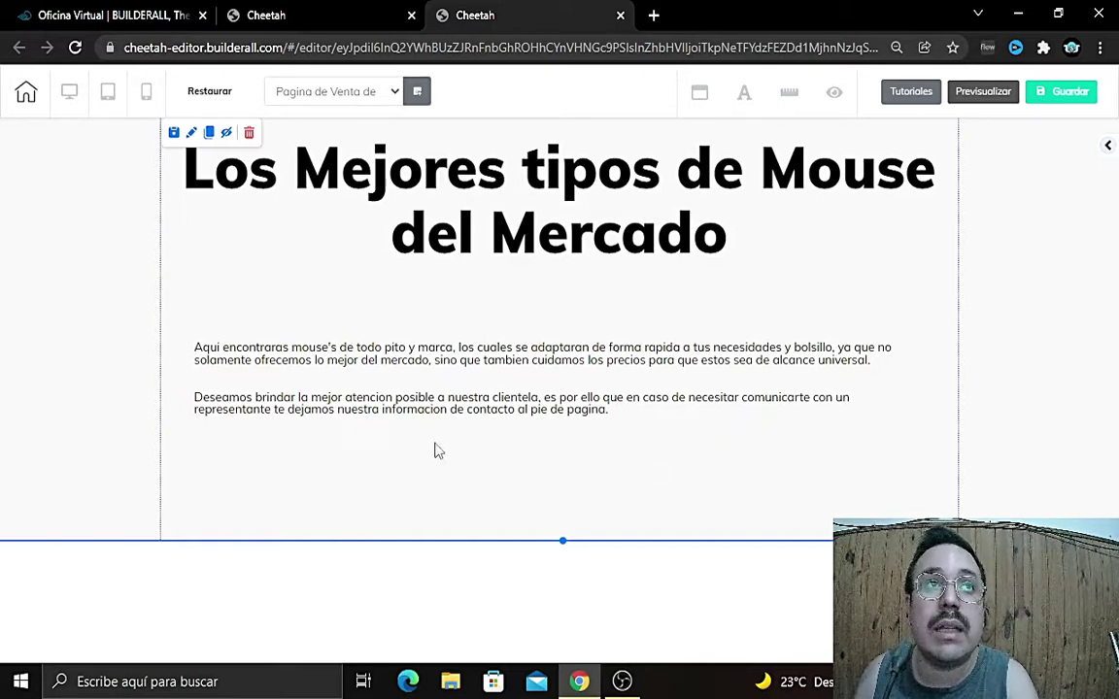
# Step: Open the settings of the panel holding the heading and examine its size, border and arrow options
pyautogui.click(193, 136)
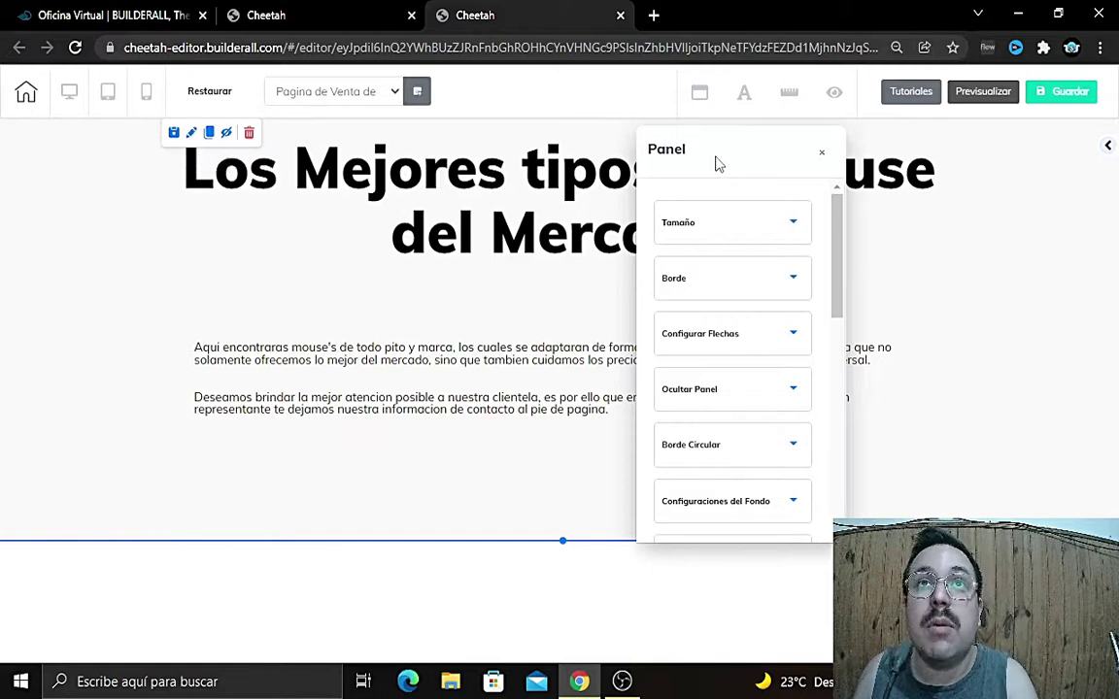
pyautogui.click(746, 234)
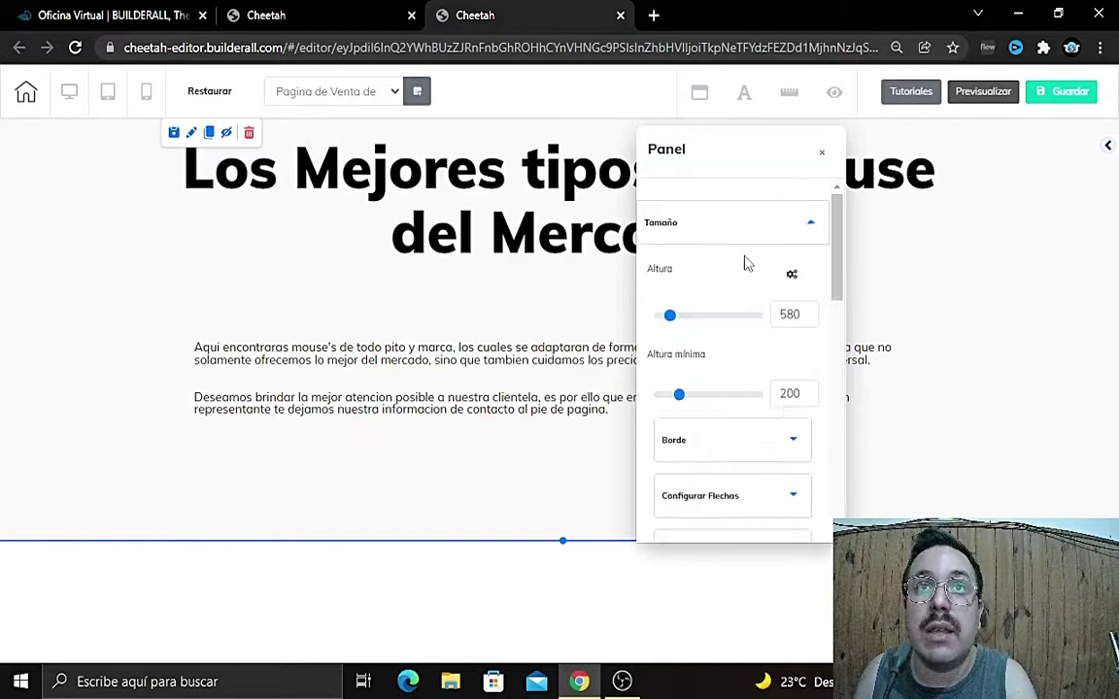
pyautogui.click(747, 456)
pyautogui.scroll(-2, 752, 430)
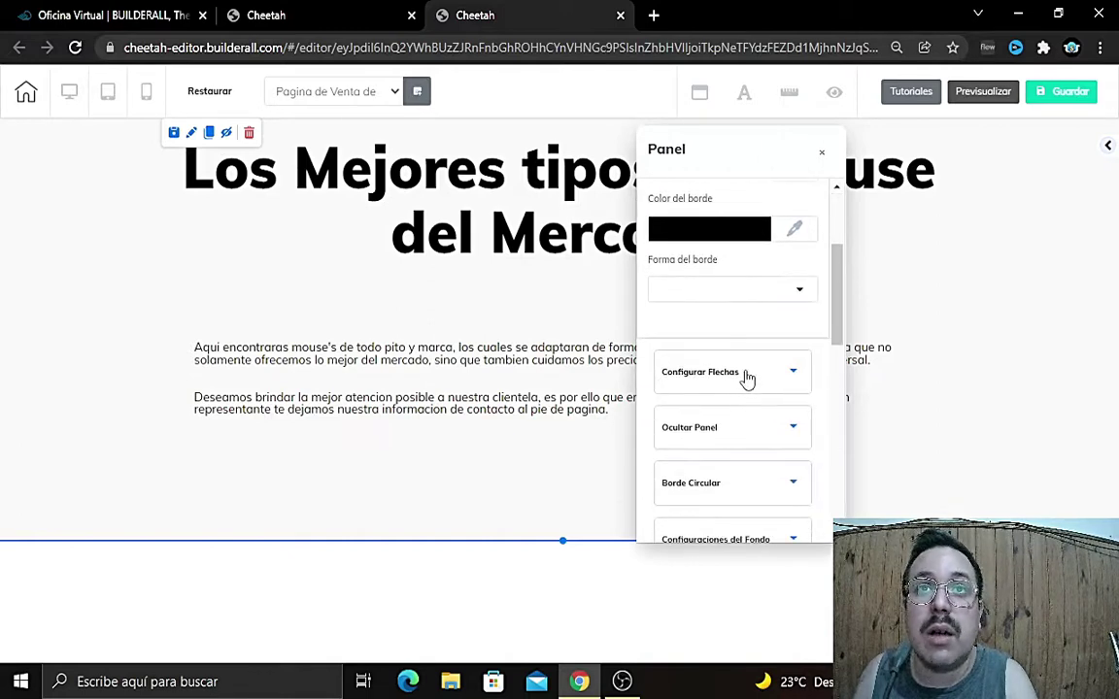
pyautogui.click(745, 374)
pyautogui.scroll(3, 738, 281)
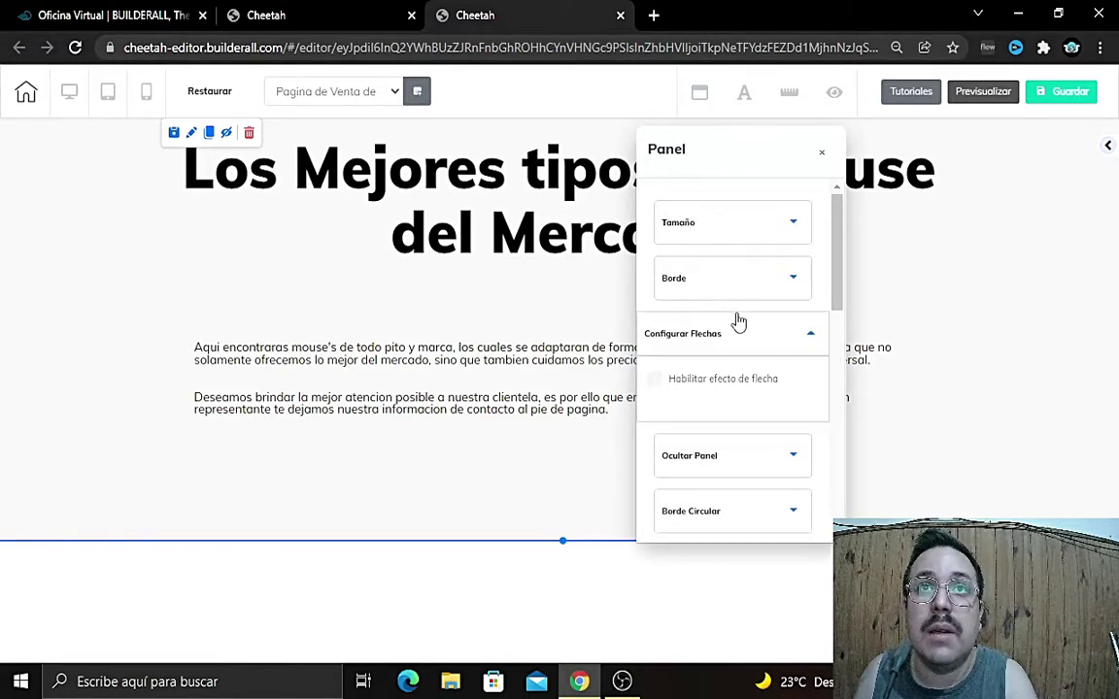
pyautogui.scroll(-1, 739, 367)
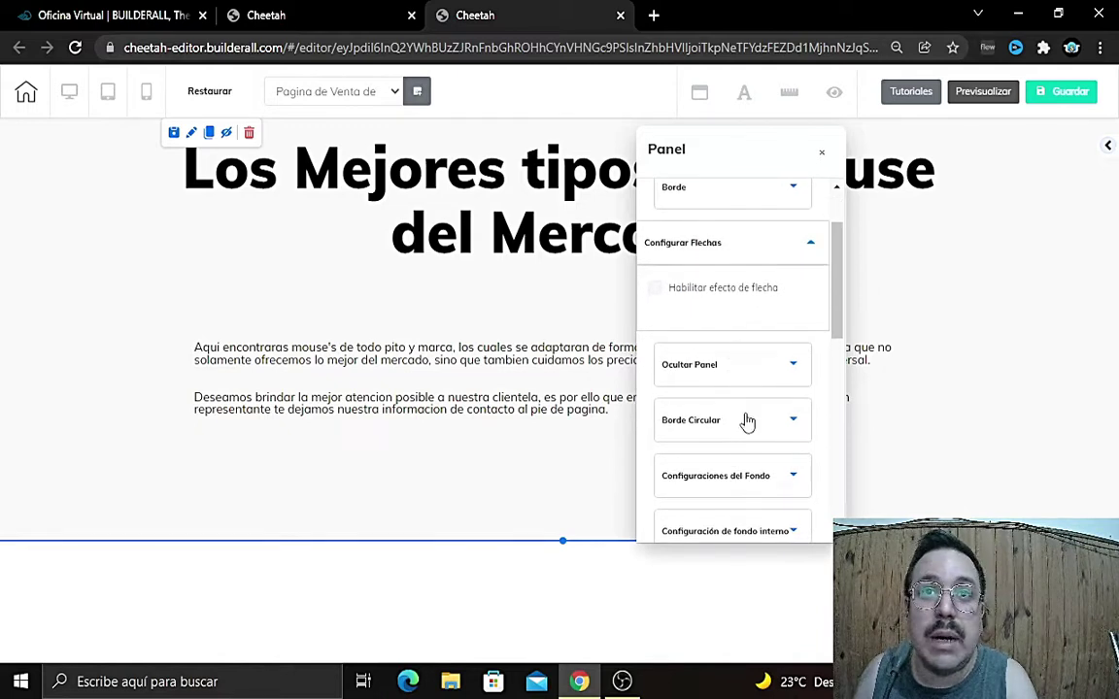
pyautogui.scroll(-2, 744, 447)
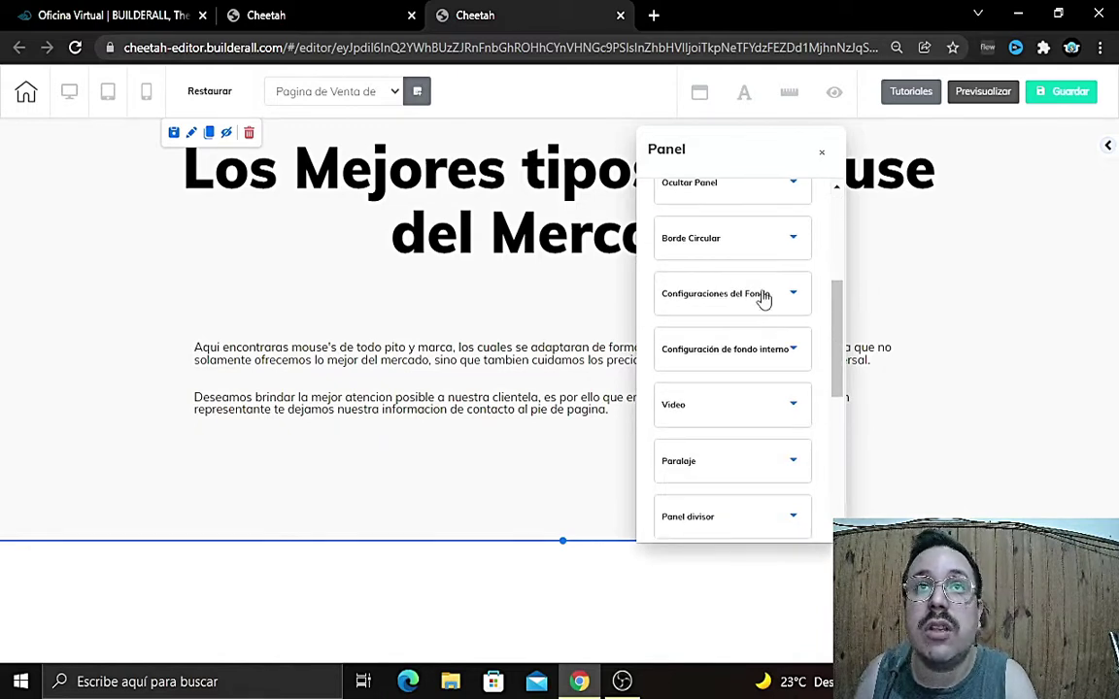
# Step: Set the panel's fixed background color to white (FFFFFF)
pyautogui.click(763, 296)
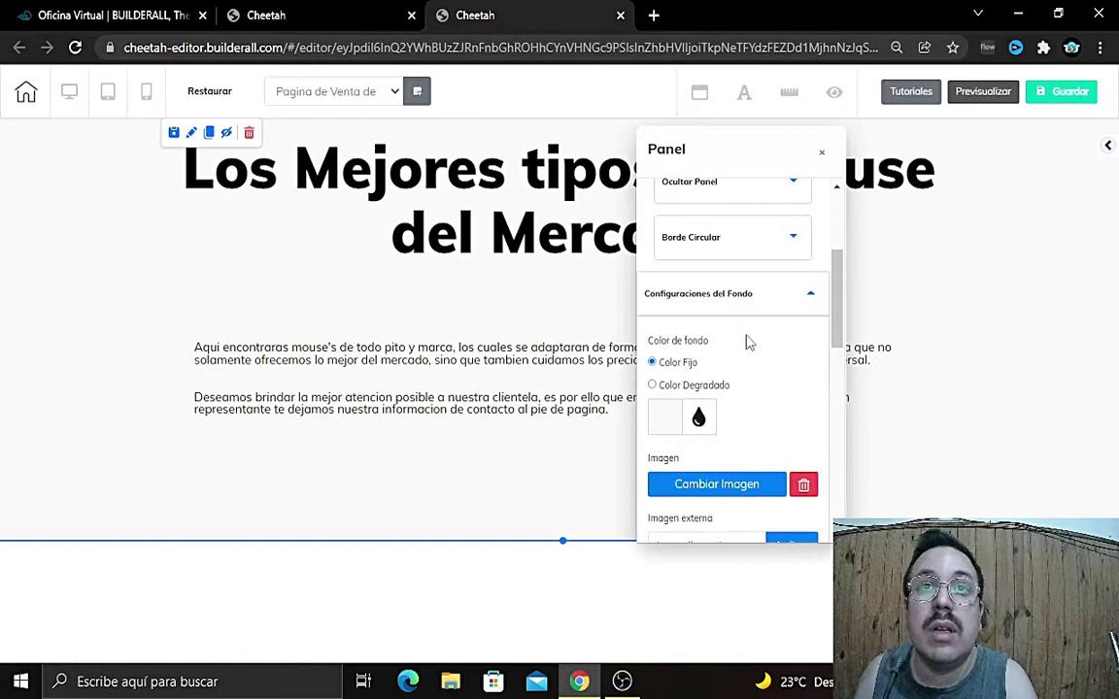
pyautogui.scroll(-1, 733, 345)
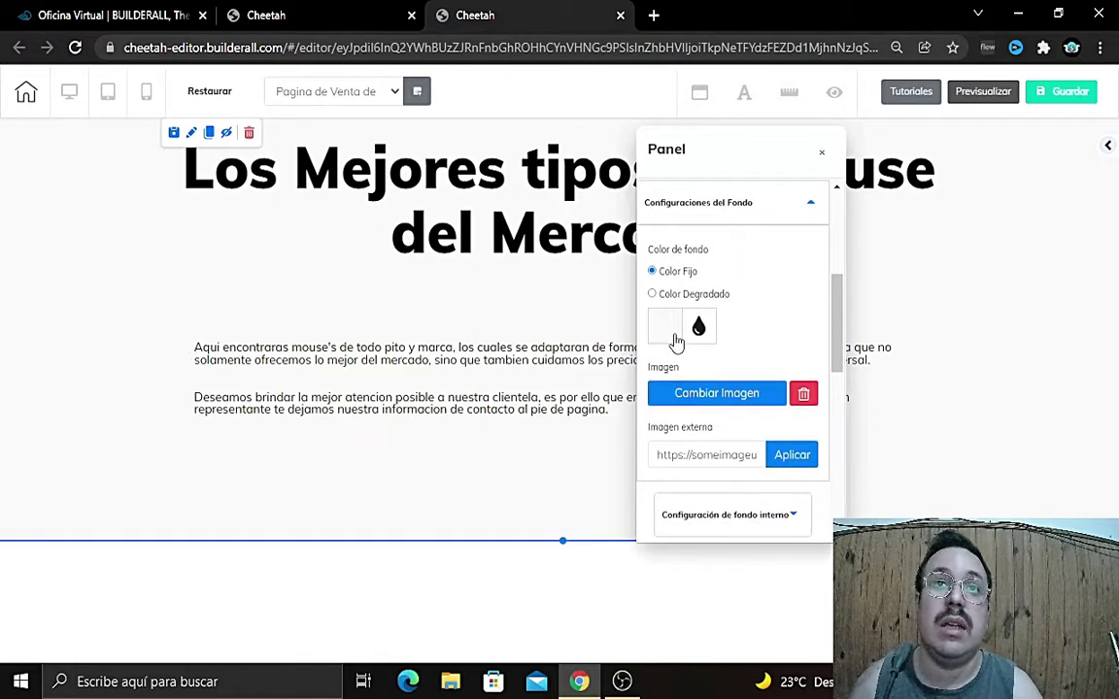
pyautogui.click(670, 336)
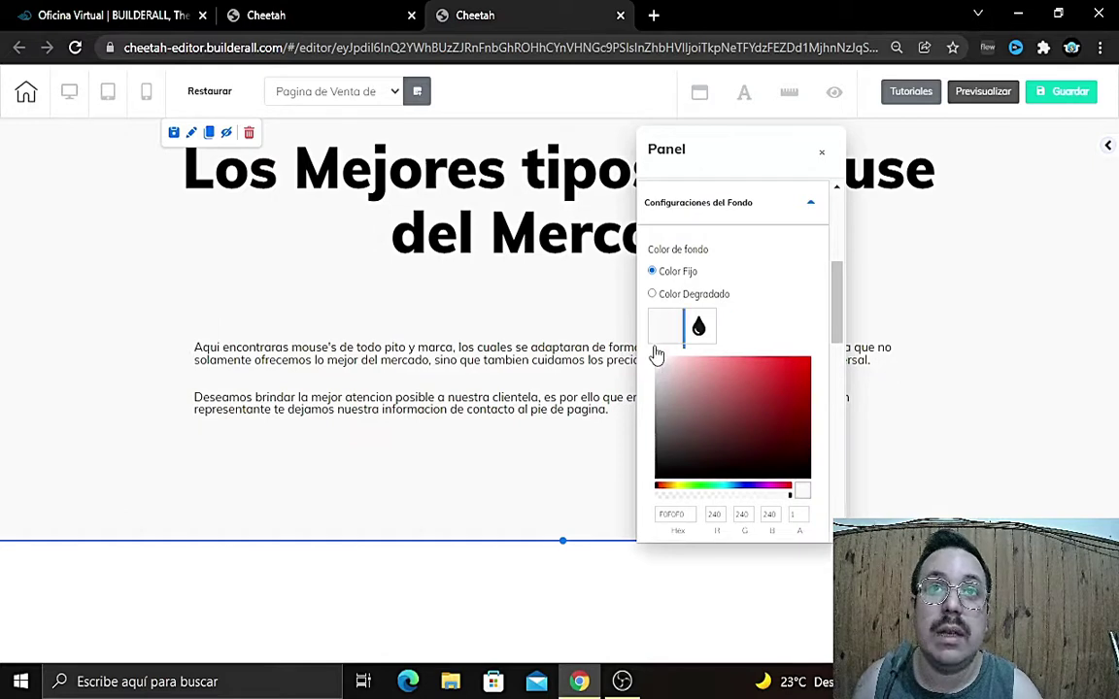
pyautogui.click(658, 359)
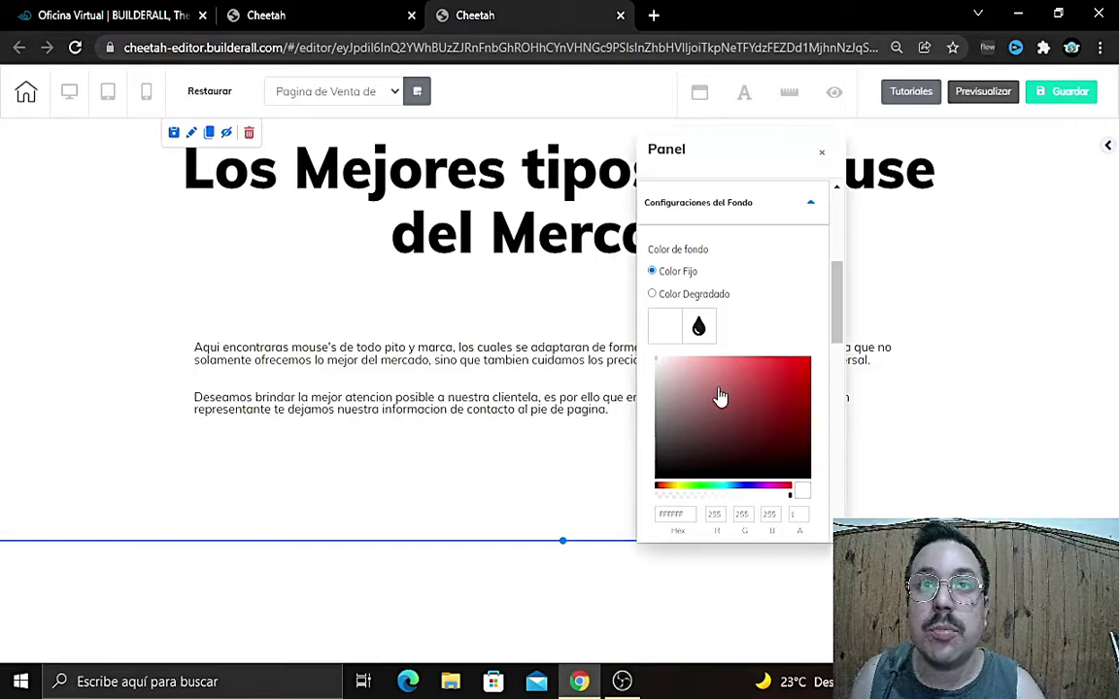
pyautogui.scroll(-1, 720, 394)
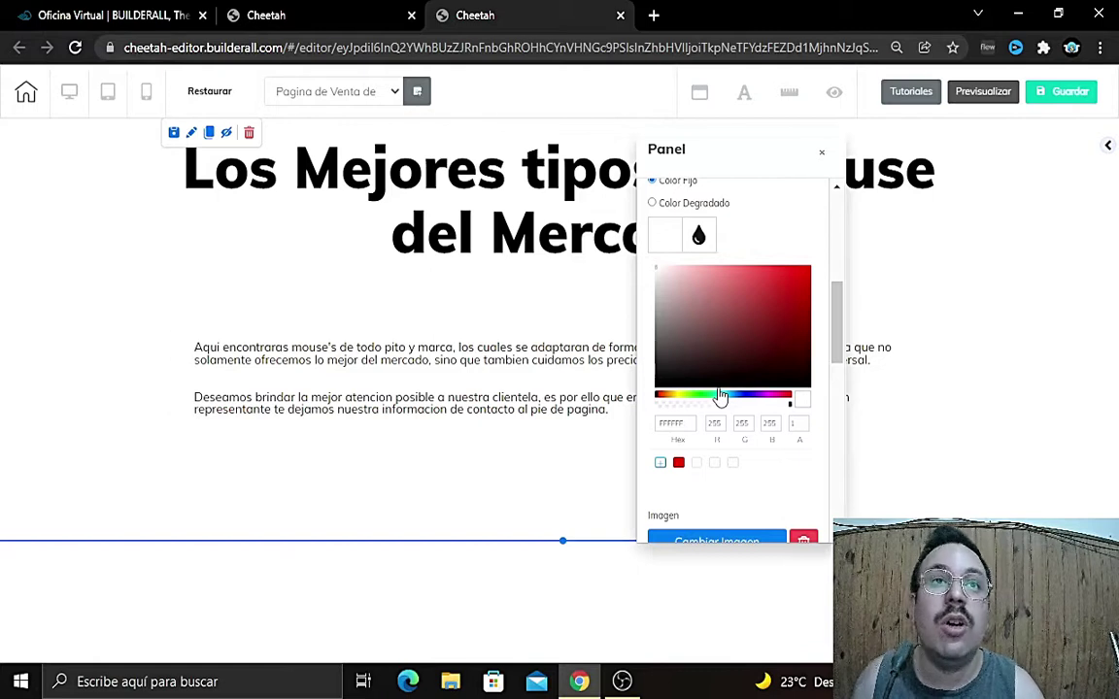
# Step: Correct the misspelled word "pito" in the first paragraph to "tipo"
pyautogui.doubleClick(389, 351)
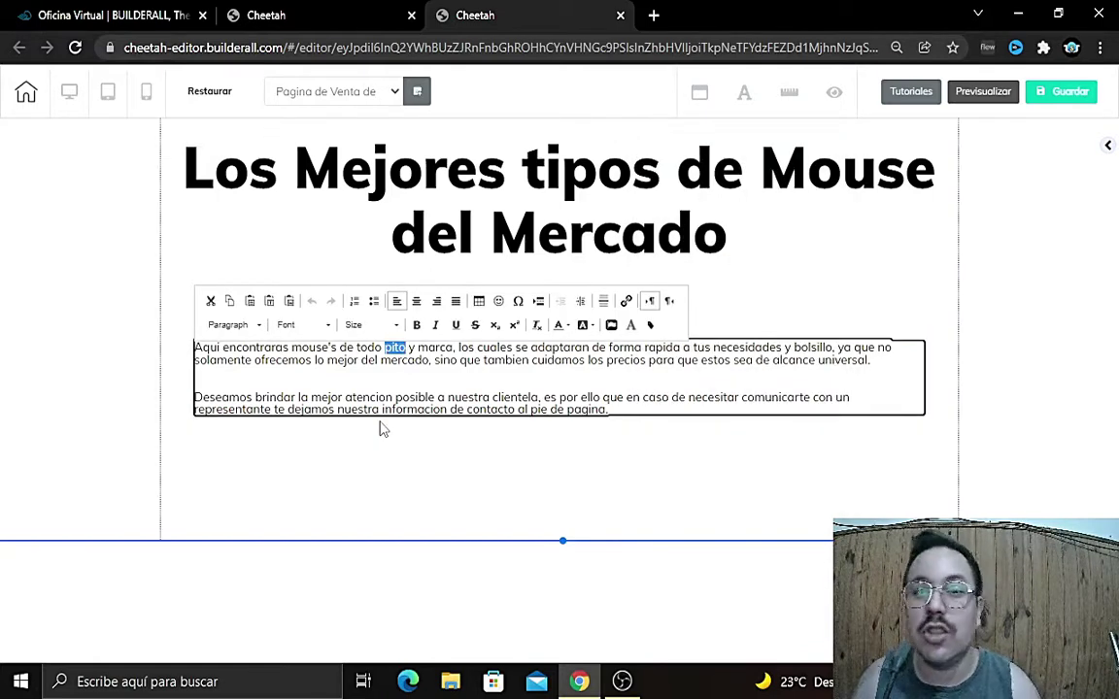
pyautogui.write('tipo')
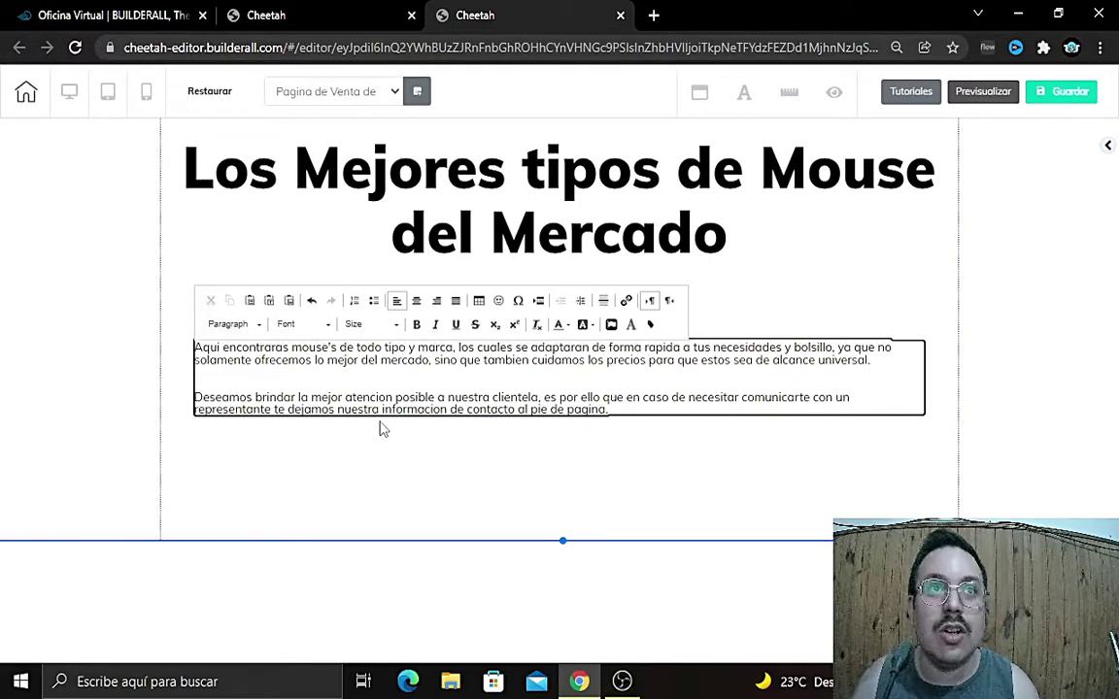
pyautogui.click(406, 481)
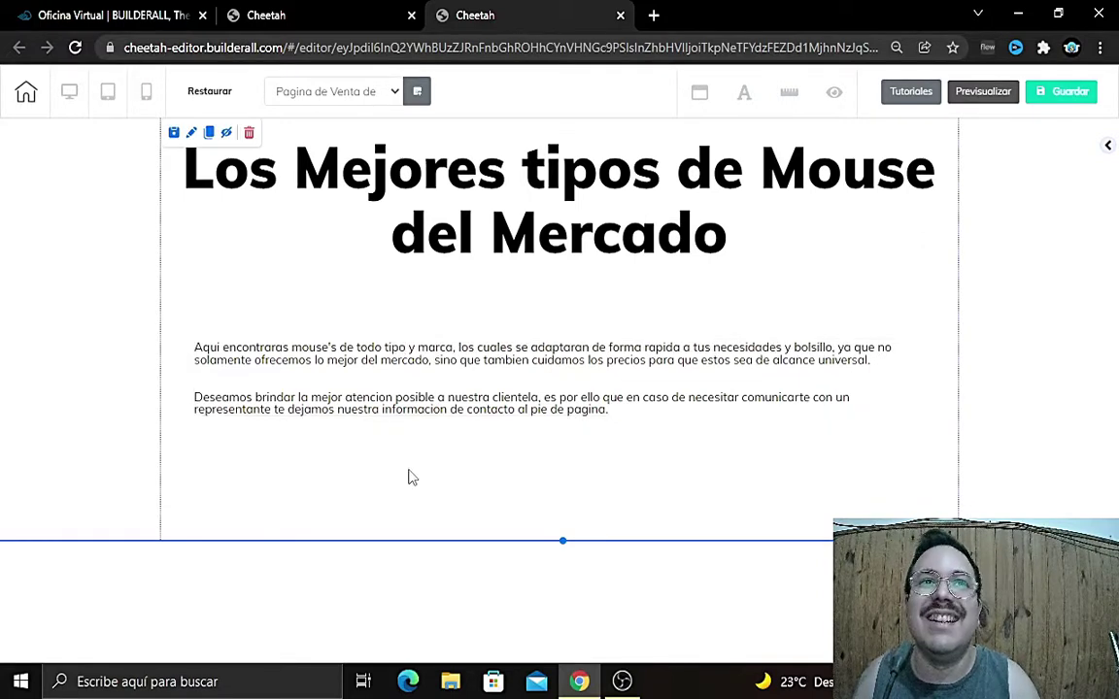
# Step: Reopen the panel's background image settings and load Google in a new browser tab
pyautogui.click(191, 133)
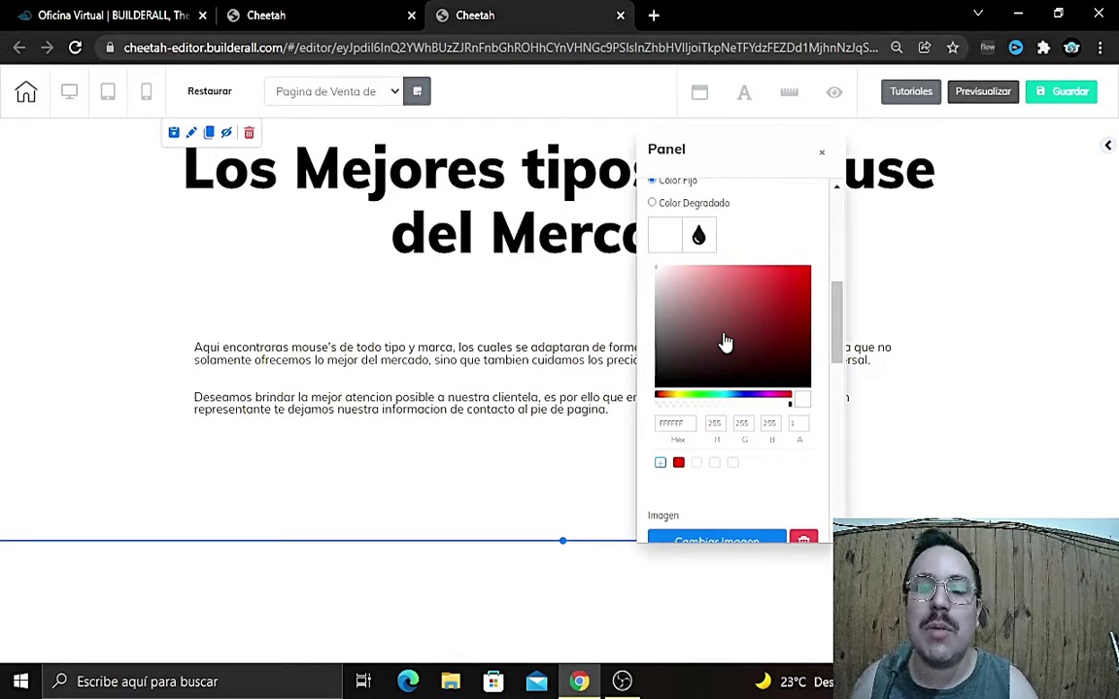
pyautogui.scroll(-3, 724, 342)
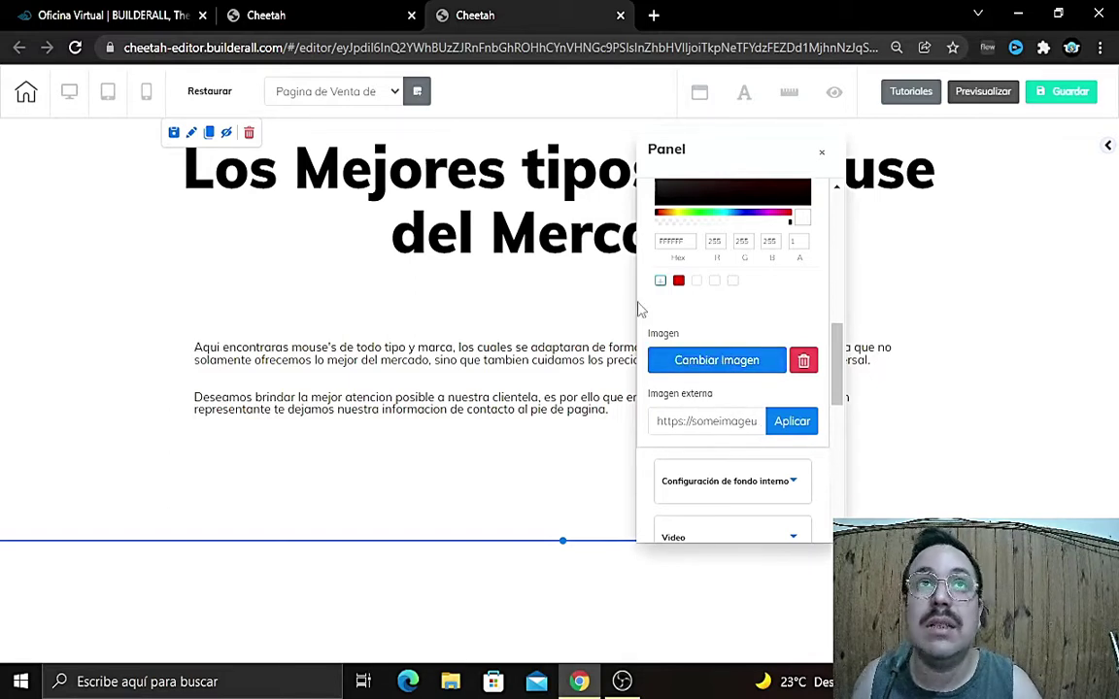
pyautogui.click(654, 15)
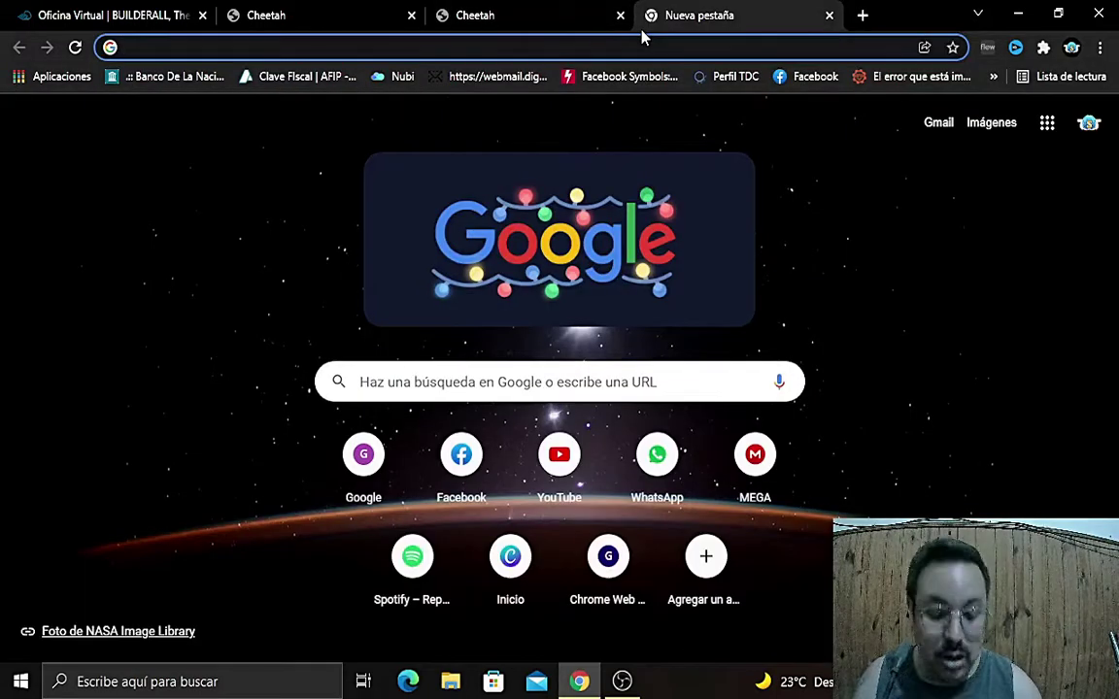
pyautogui.write('google')
pyautogui.press('Return')
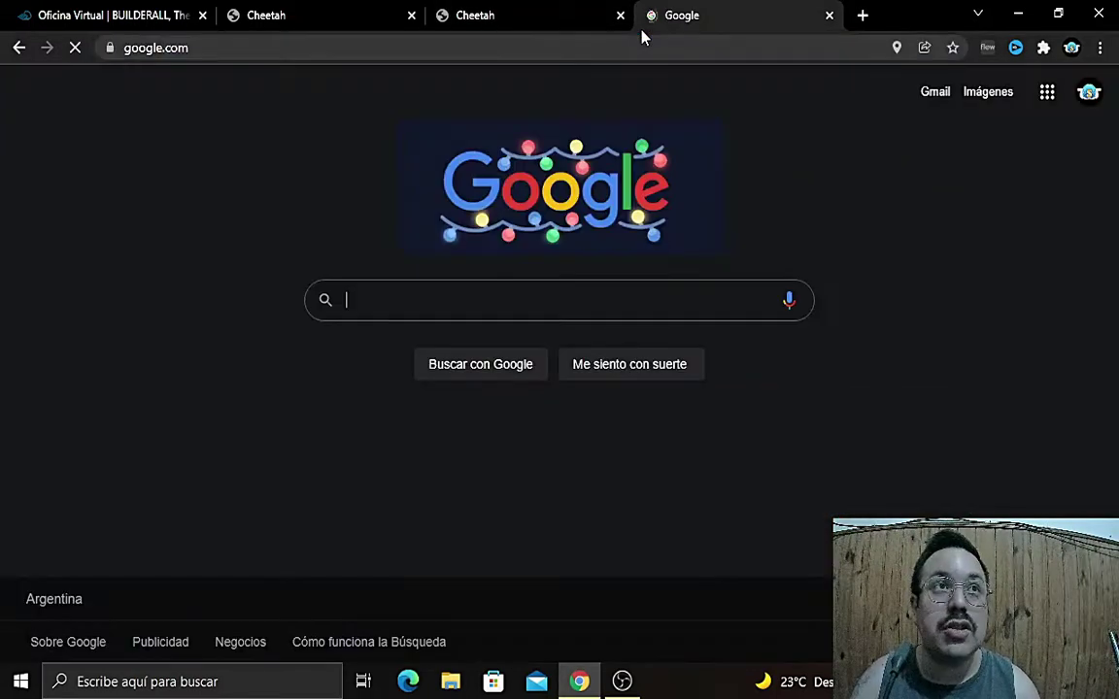
# Step: Search Google for "wallpapers de mouse"
pyautogui.write('wallpap')
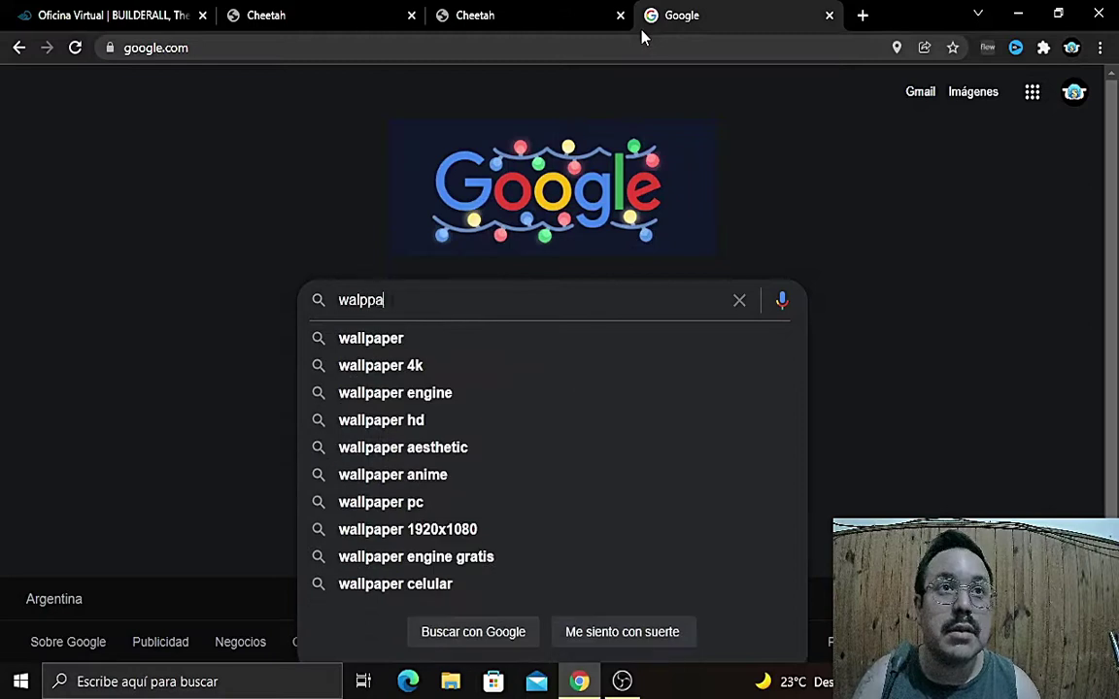
pyautogui.press('BackSpace')
pyautogui.press('BackSpace')
pyautogui.press('BackSpace')
pyautogui.press('BackSpace')
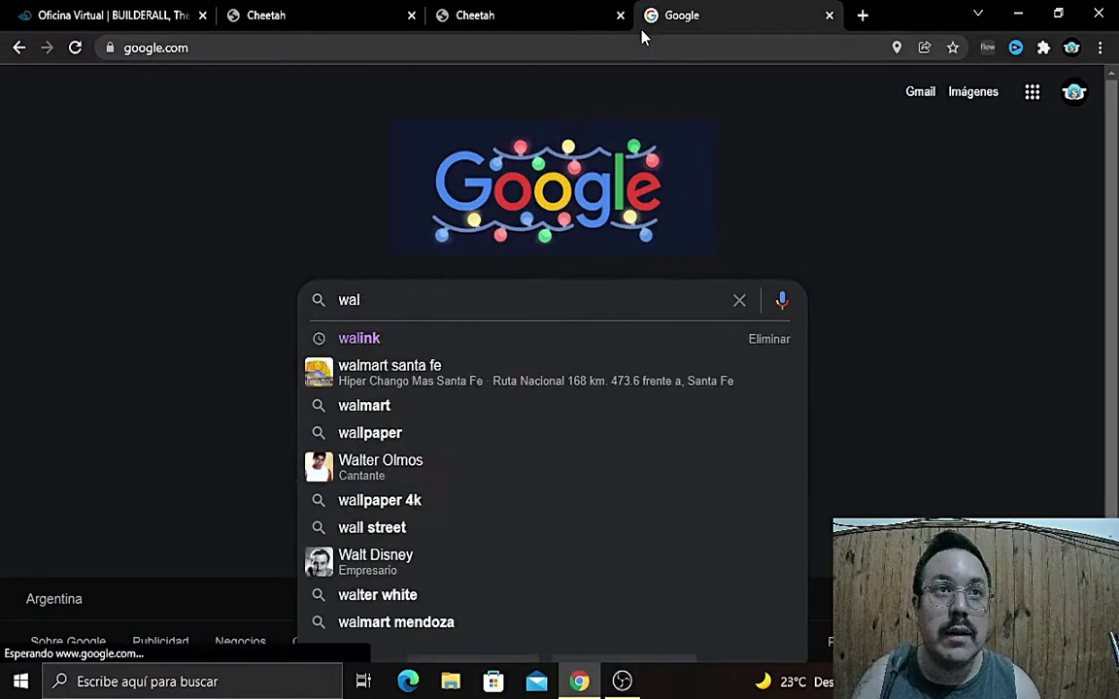
pyautogui.write('lpapers de ')
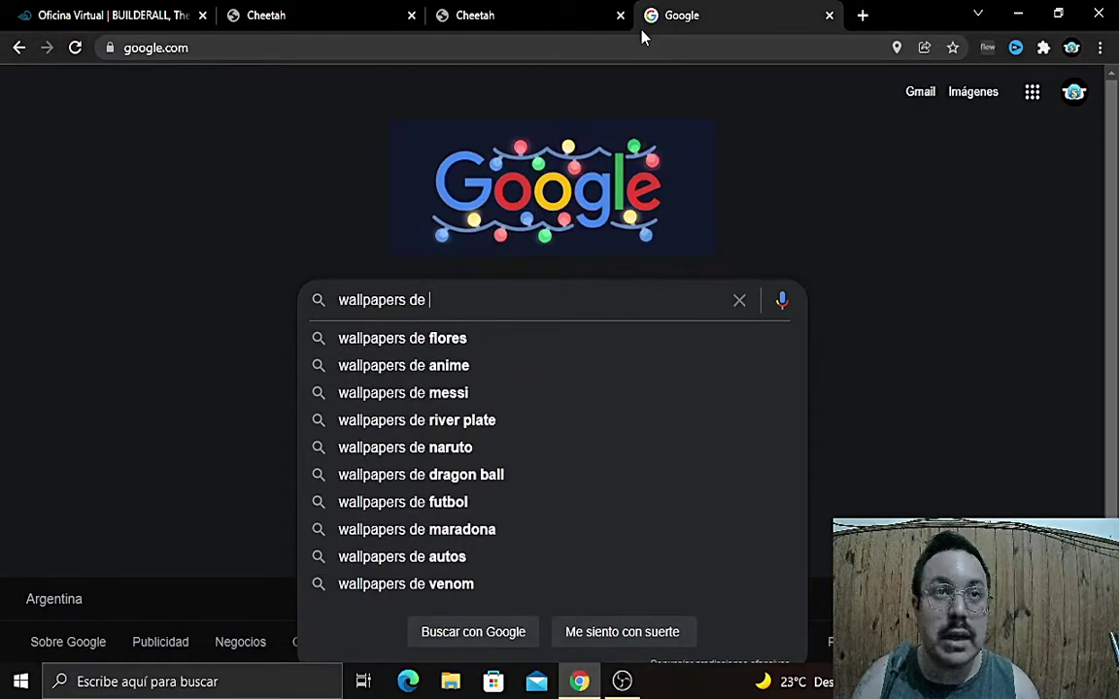
pyautogui.write('mouse')
pyautogui.press('Return')
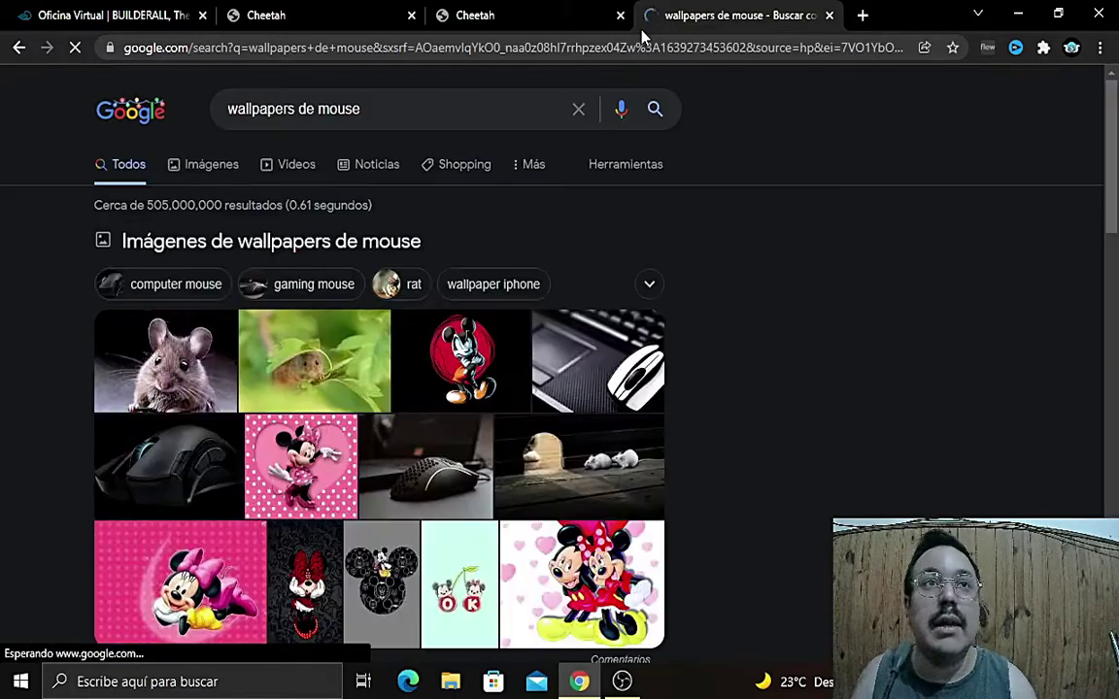
# Step: Show the image results narrowed to "gaming mouse" and preview the Vida Extra picture of the white and black mice
pyautogui.click(218, 164)
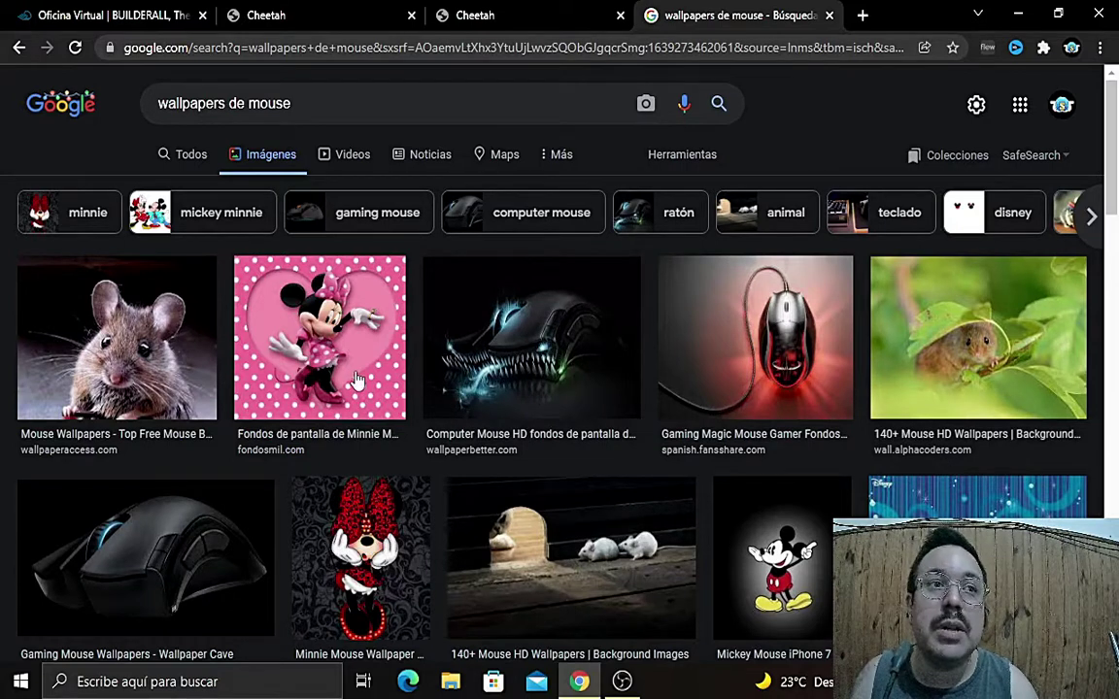
pyautogui.click(177, 578)
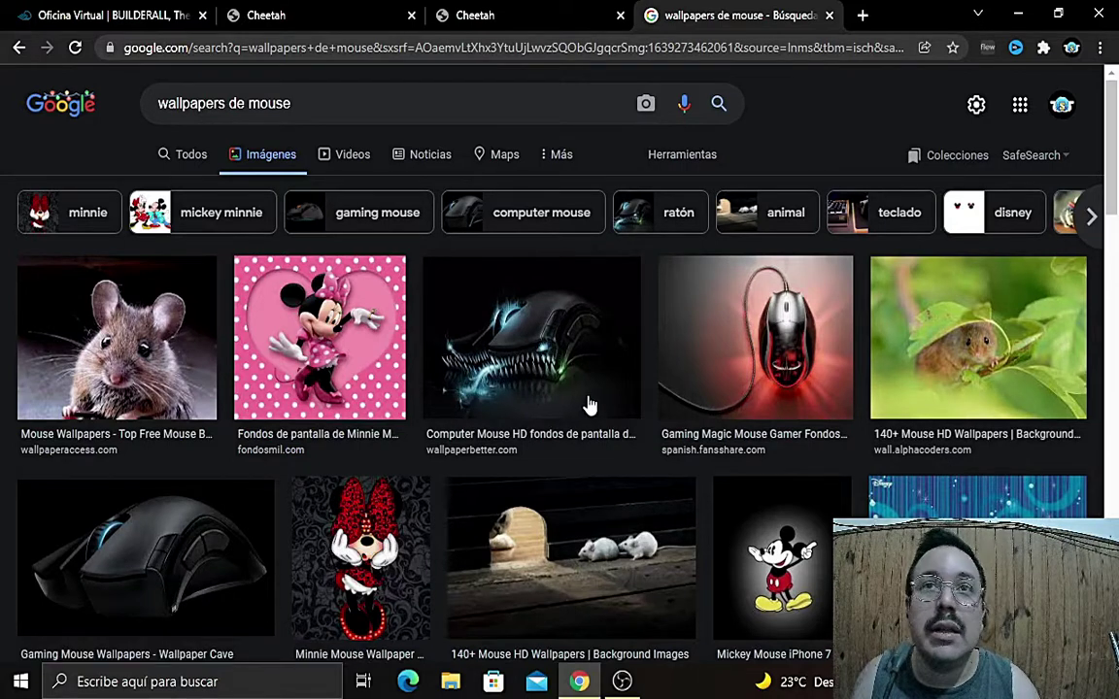
pyautogui.click(408, 216)
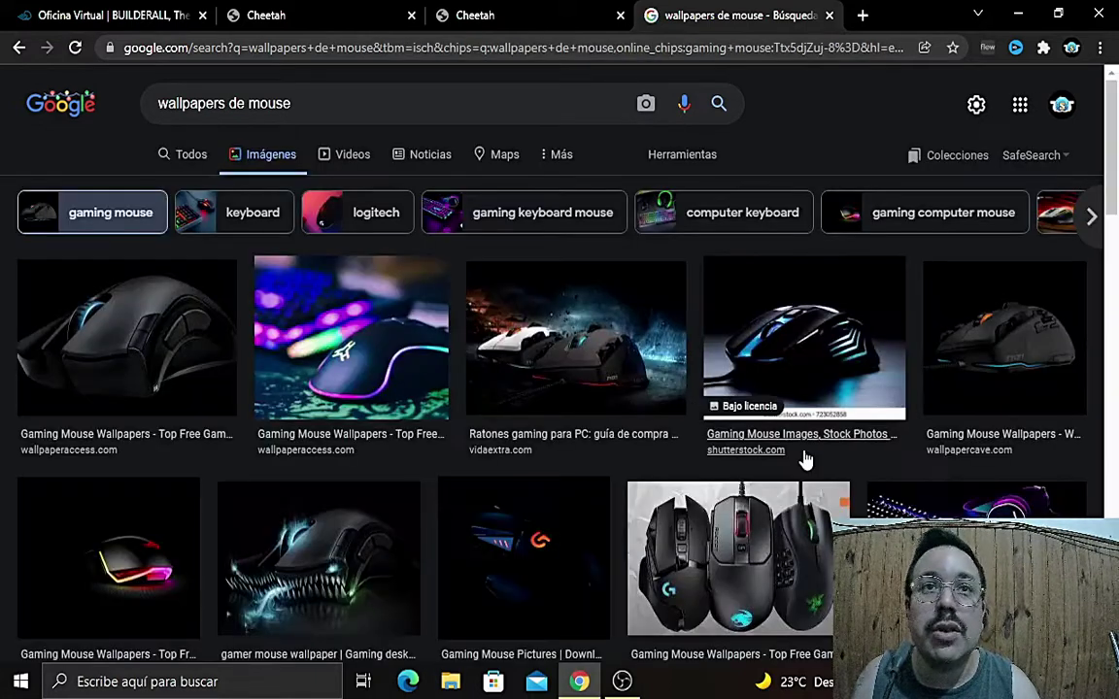
pyautogui.click(573, 349)
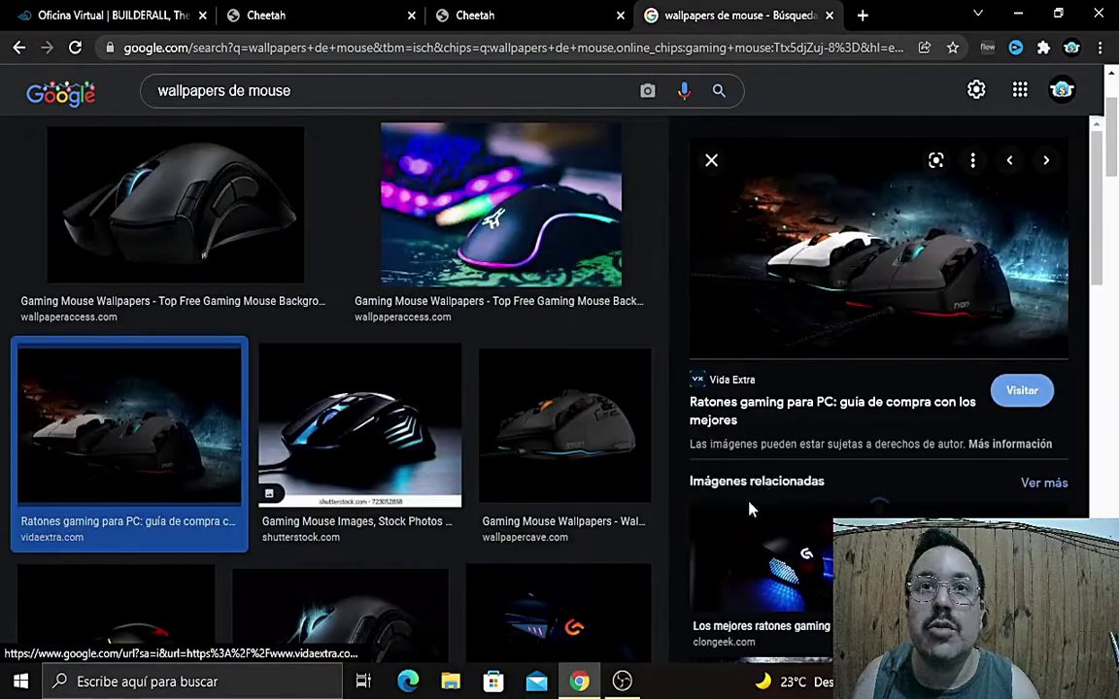
# Step: Open the previewed mouse picture in its own browser tab and copy its web address
pyautogui.rightClick(861, 284)
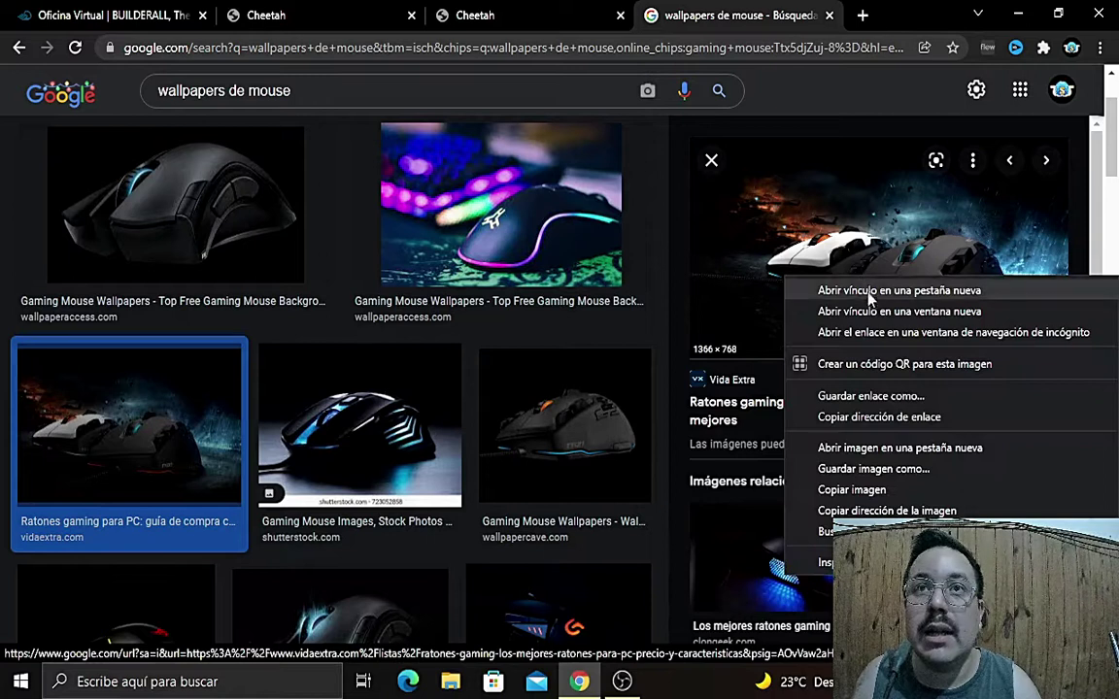
pyautogui.click(874, 452)
pyautogui.click(787, 15)
pyautogui.rightClick(579, 273)
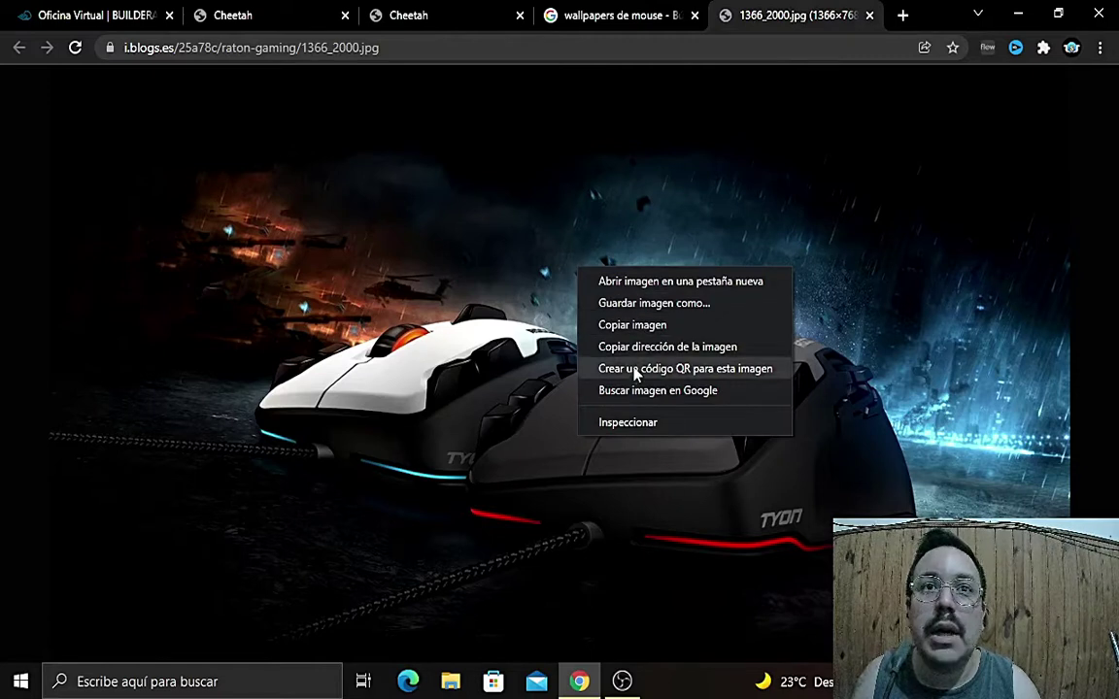
pyautogui.click(398, 48)
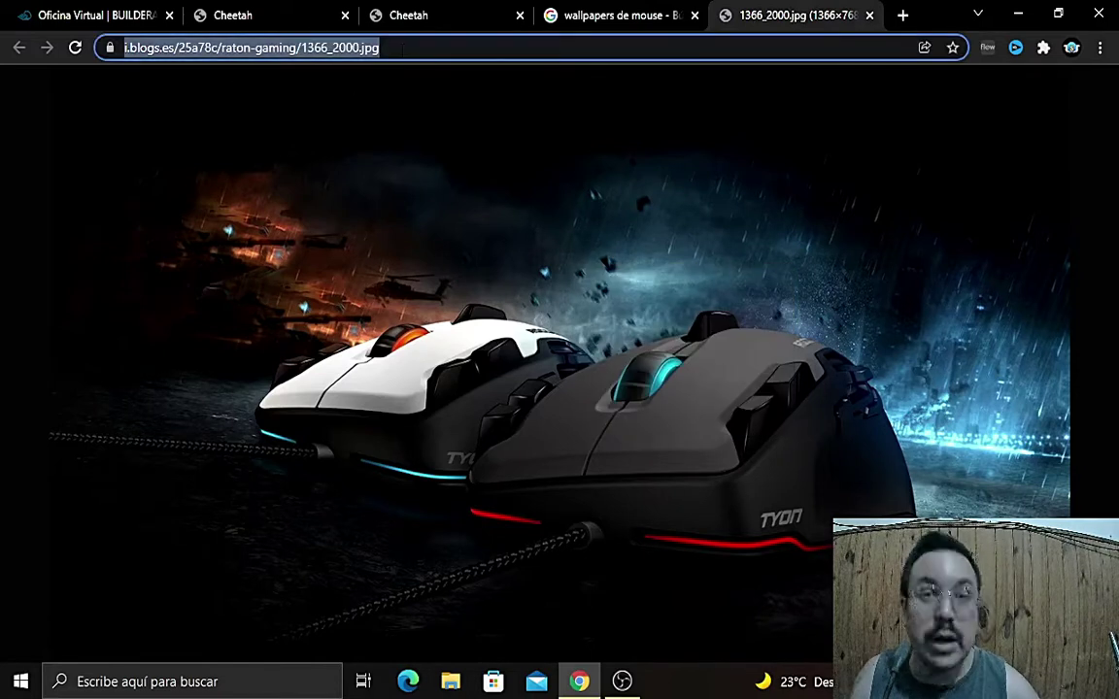
# Step: Back in the Cheetah editor, apply the copied 1366_2000.jpg address as the panel's external background image and close the panel settings
pyautogui.click(408, 14)
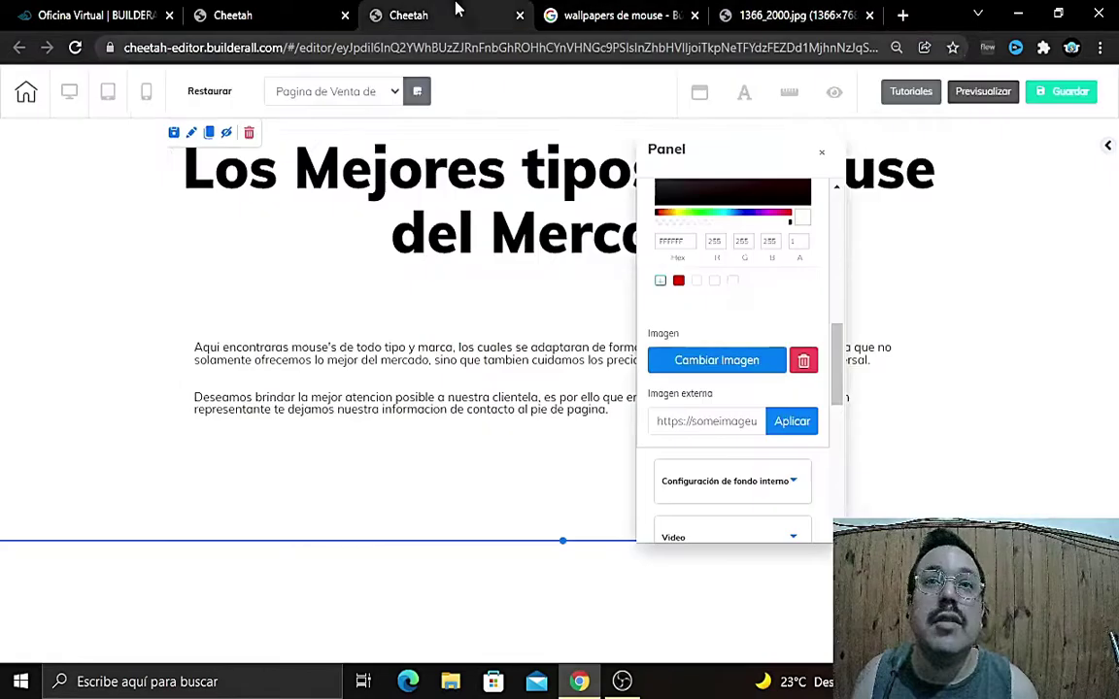
pyautogui.click(708, 423)
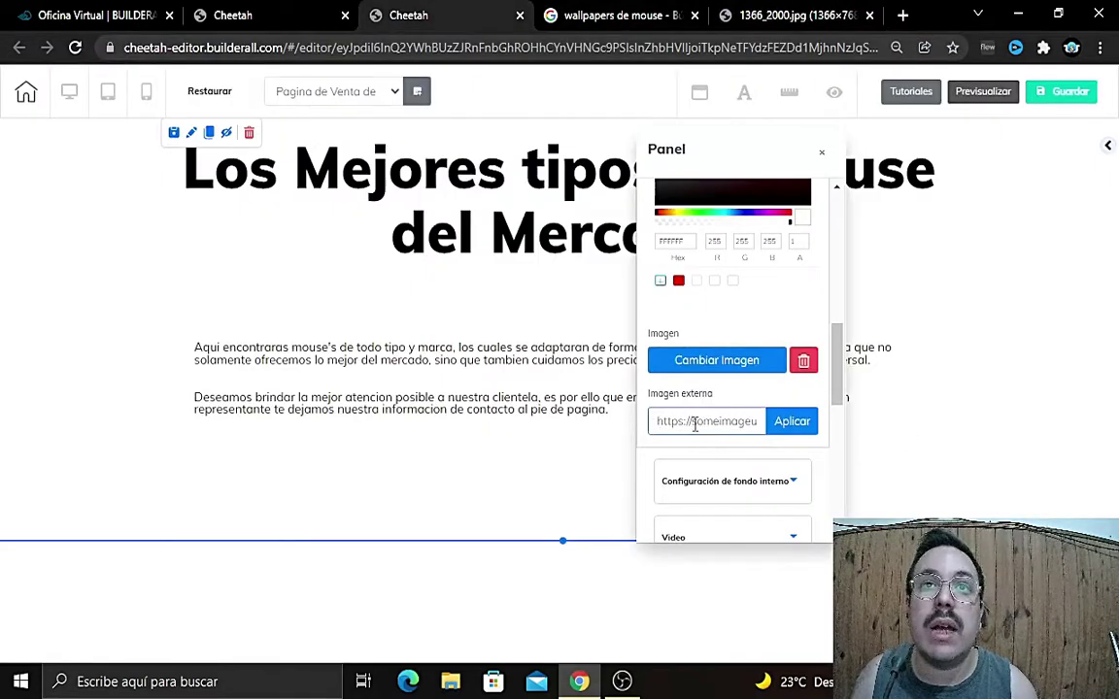
pyautogui.hotkey('ctrl', 'v')
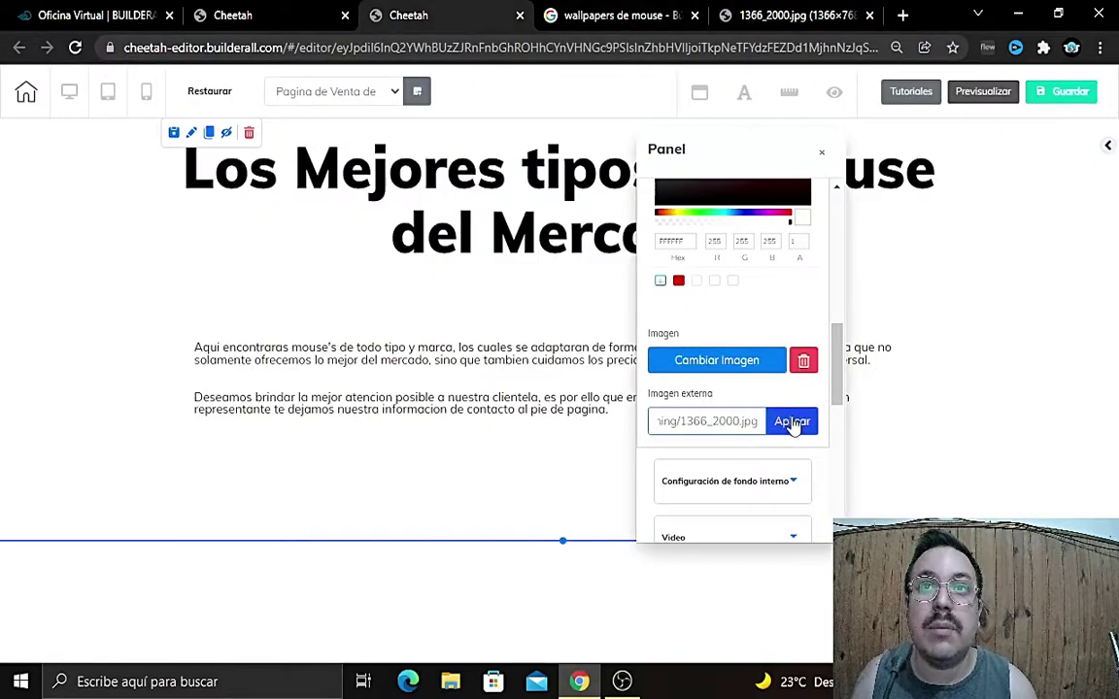
pyautogui.click(792, 420)
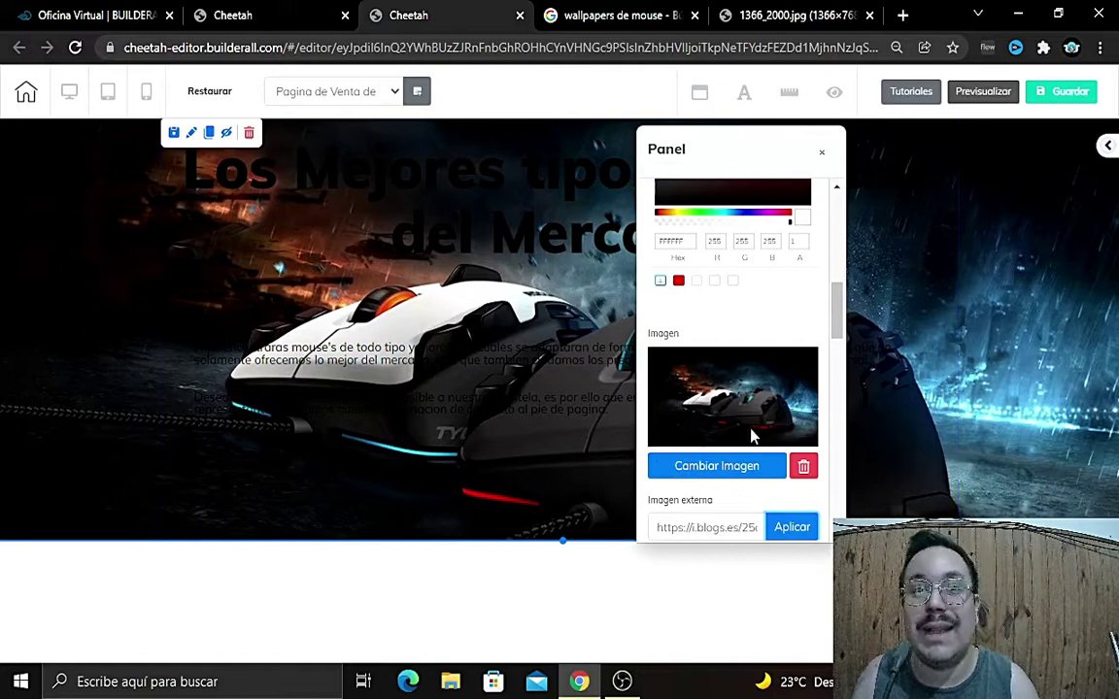
pyautogui.click(822, 152)
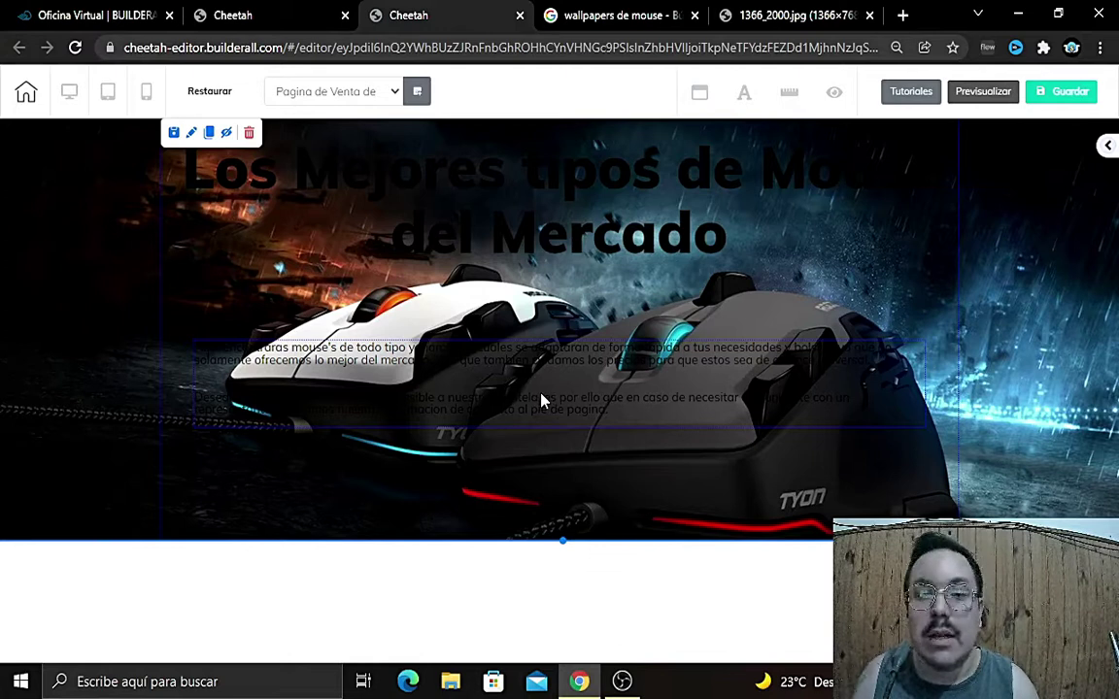
# Step: Change the text color of the heading "Los Mejores tipos de Mouse del Mercado" to white (FFF)
pyautogui.click(481, 221)
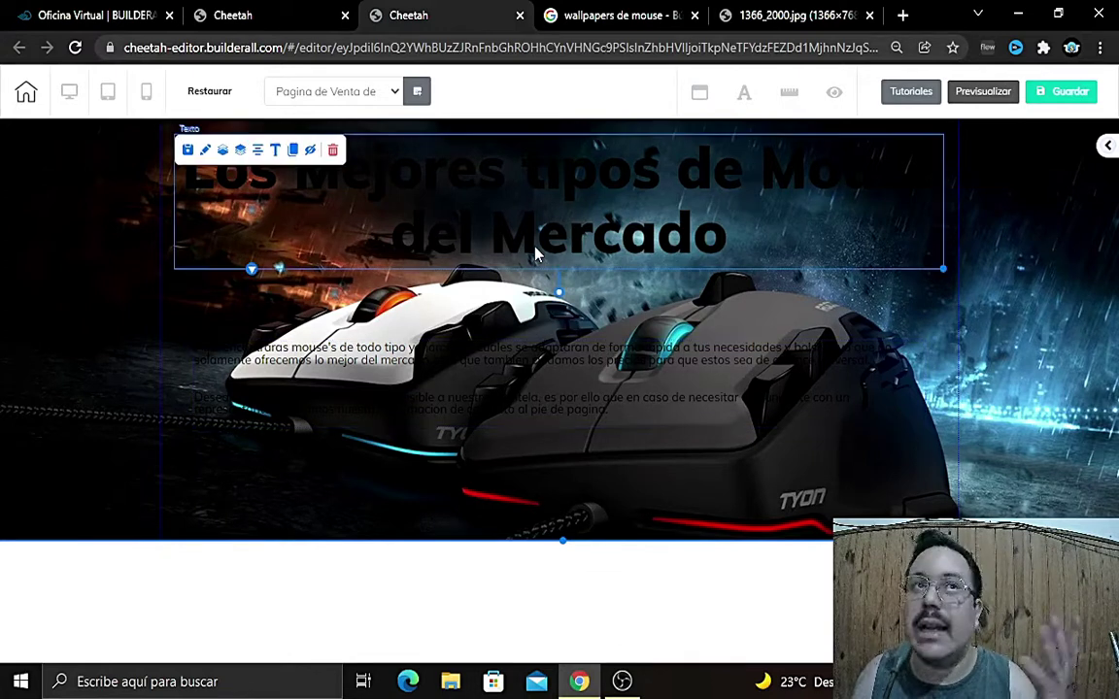
pyautogui.doubleClick(638, 226)
pyautogui.moveTo(728, 248); pyautogui.dragTo(175, 171)
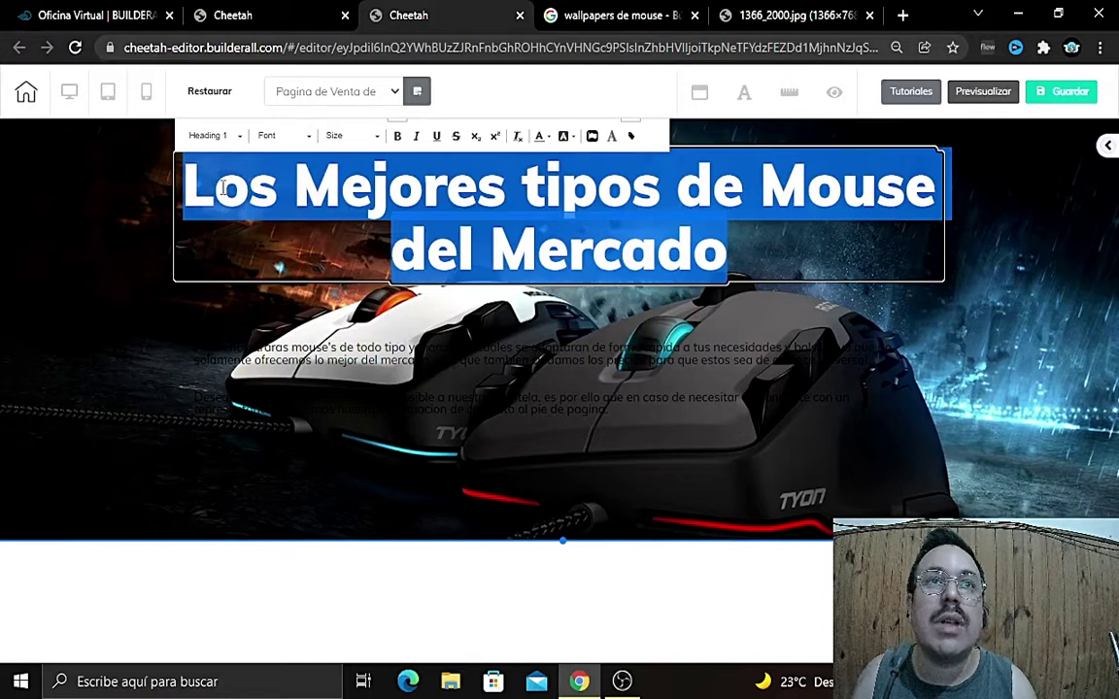
pyautogui.click(546, 137)
pyautogui.click(627, 225)
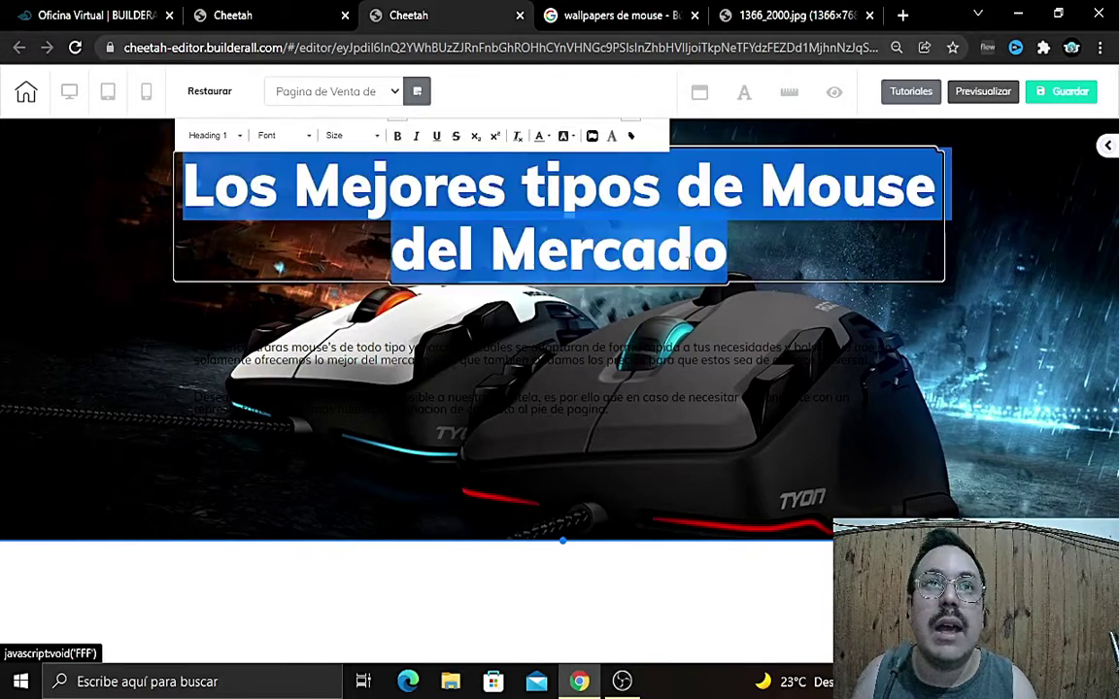
pyautogui.click(808, 330)
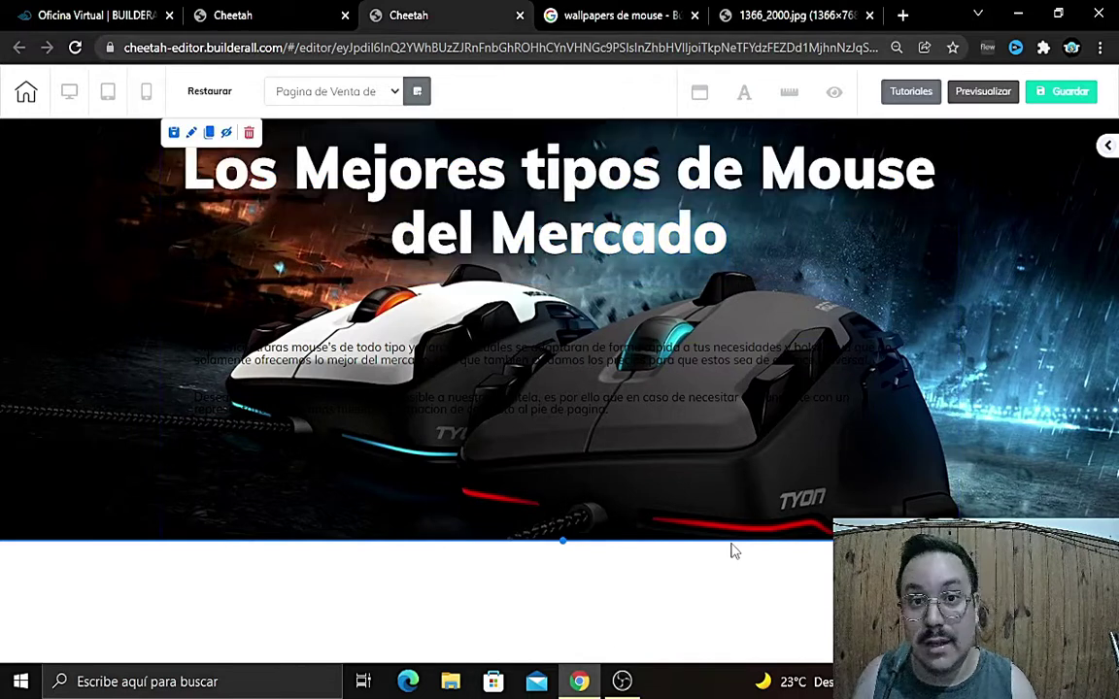
# Step: Change the text color of both description paragraphs below the heading to white (FFF)
pyautogui.click(641, 393)
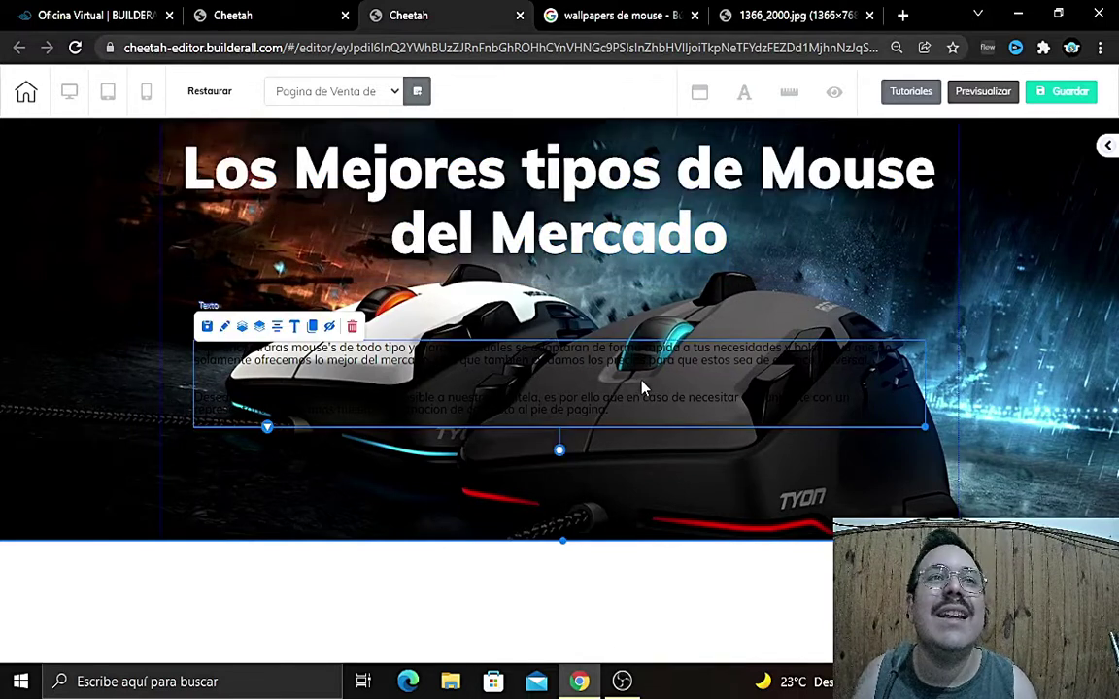
pyautogui.click(643, 390)
pyautogui.hotkey('ctrl', 'a')
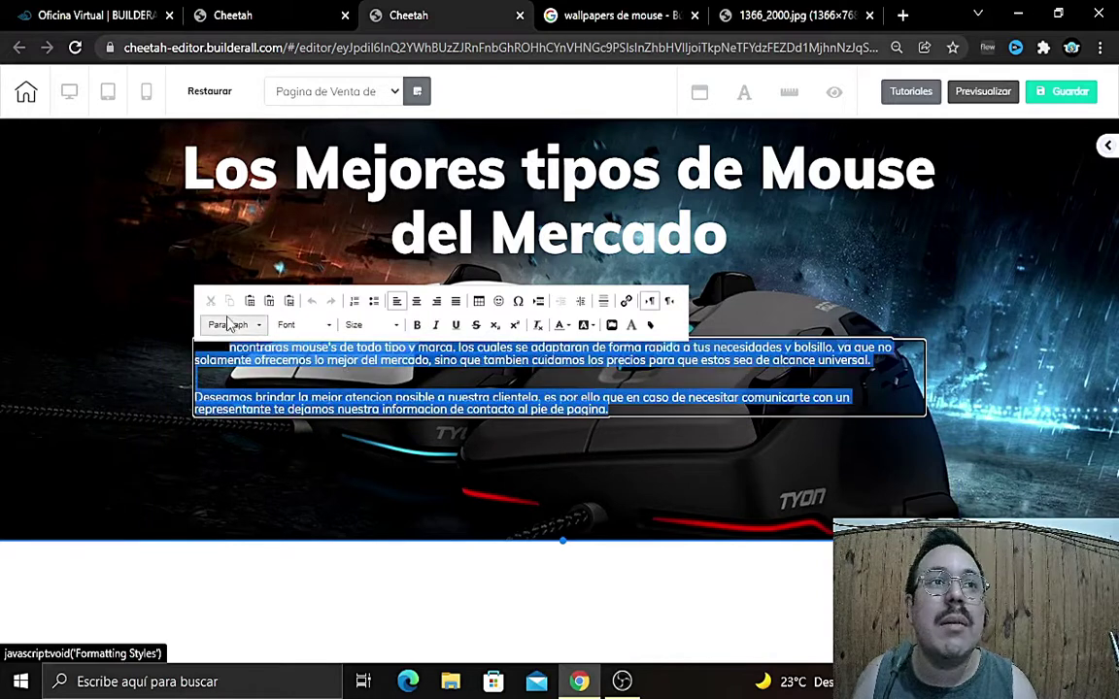
pyautogui.click(559, 326)
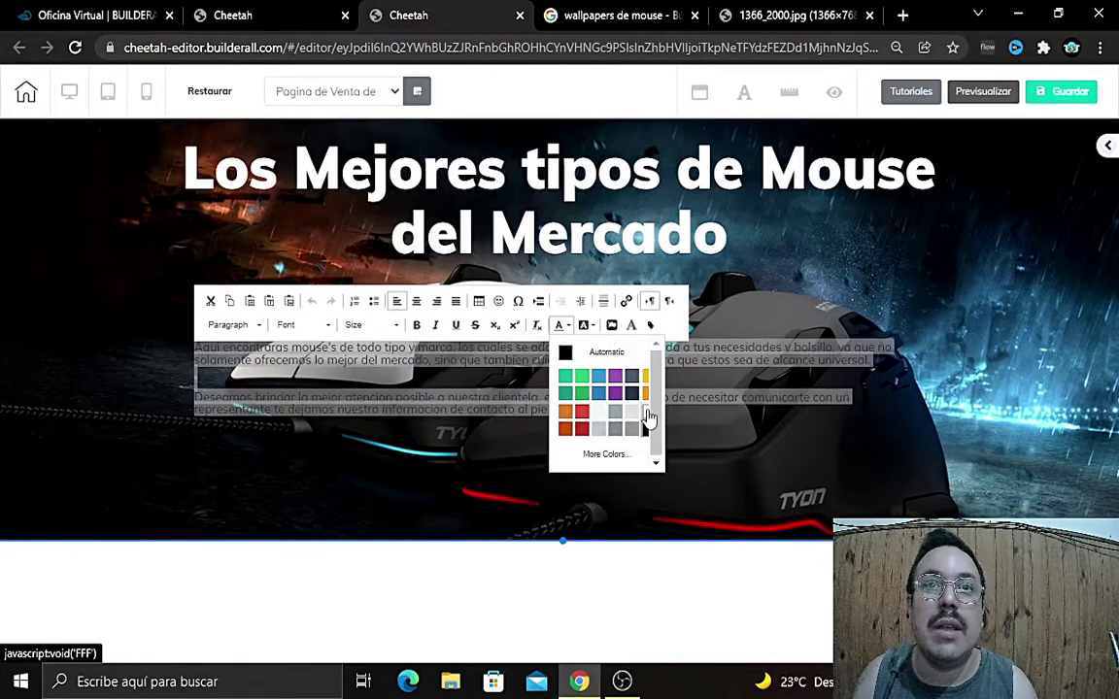
pyautogui.click(645, 413)
pyautogui.click(624, 425)
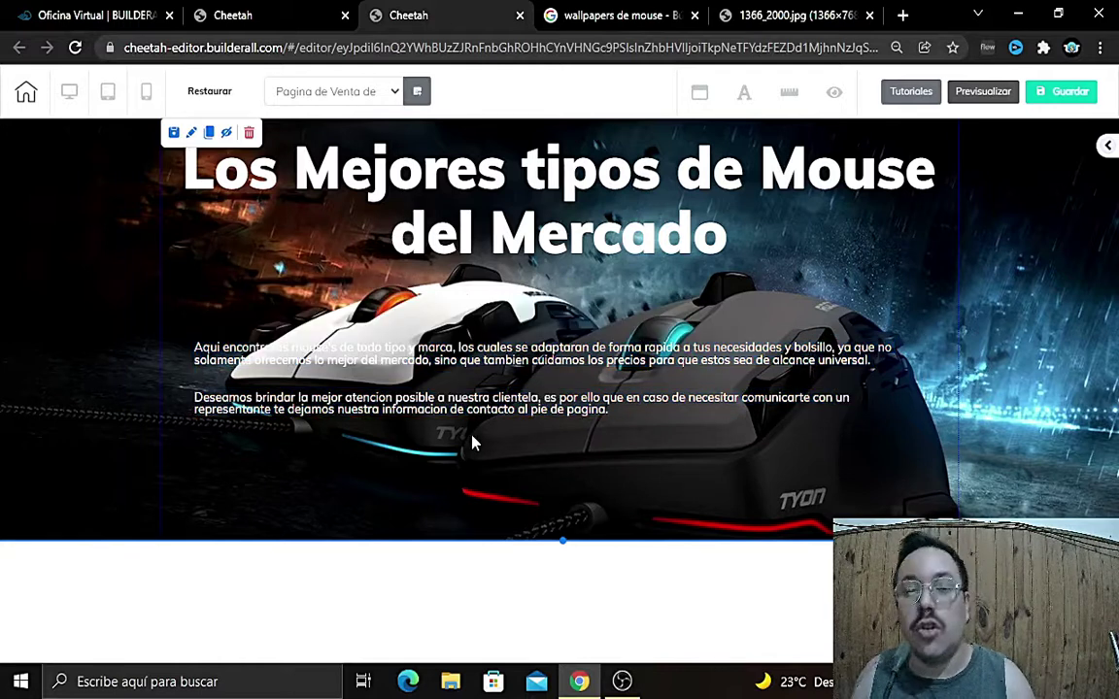
# Step: Move the white heading down so that it sits directly above the description paragraphs
pyautogui.click(593, 230)
pyautogui.click(677, 249)
pyautogui.moveTo(731, 250); pyautogui.dragTo(76, 201)
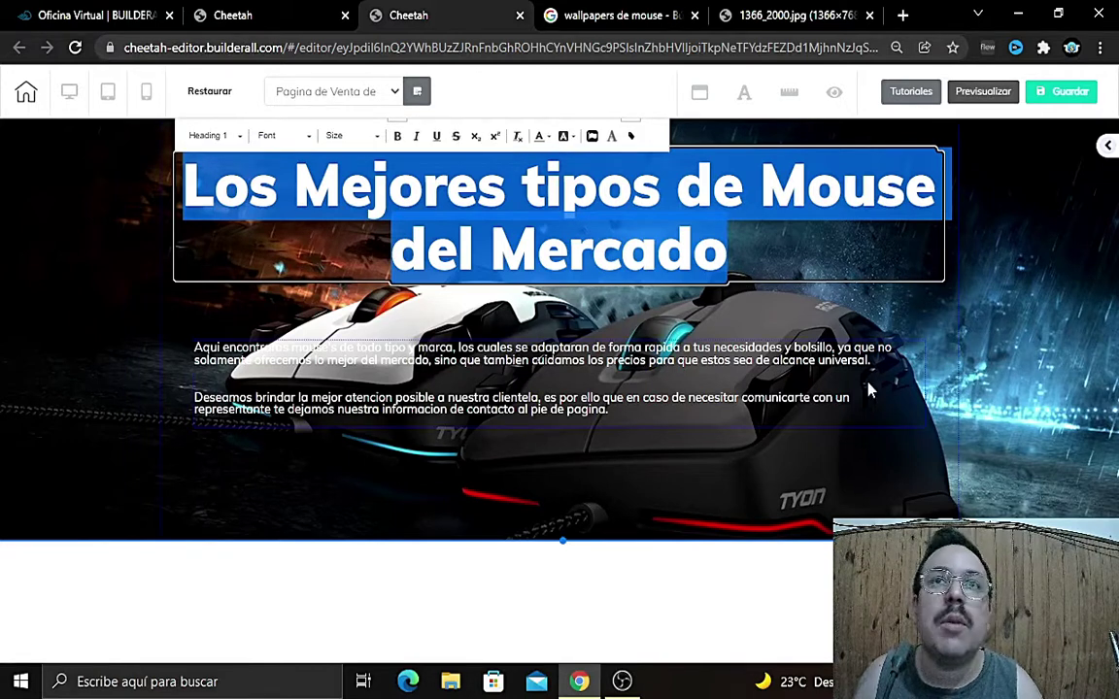
pyautogui.click(825, 288)
pyautogui.moveTo(679, 256); pyautogui.dragTo(622, 279)
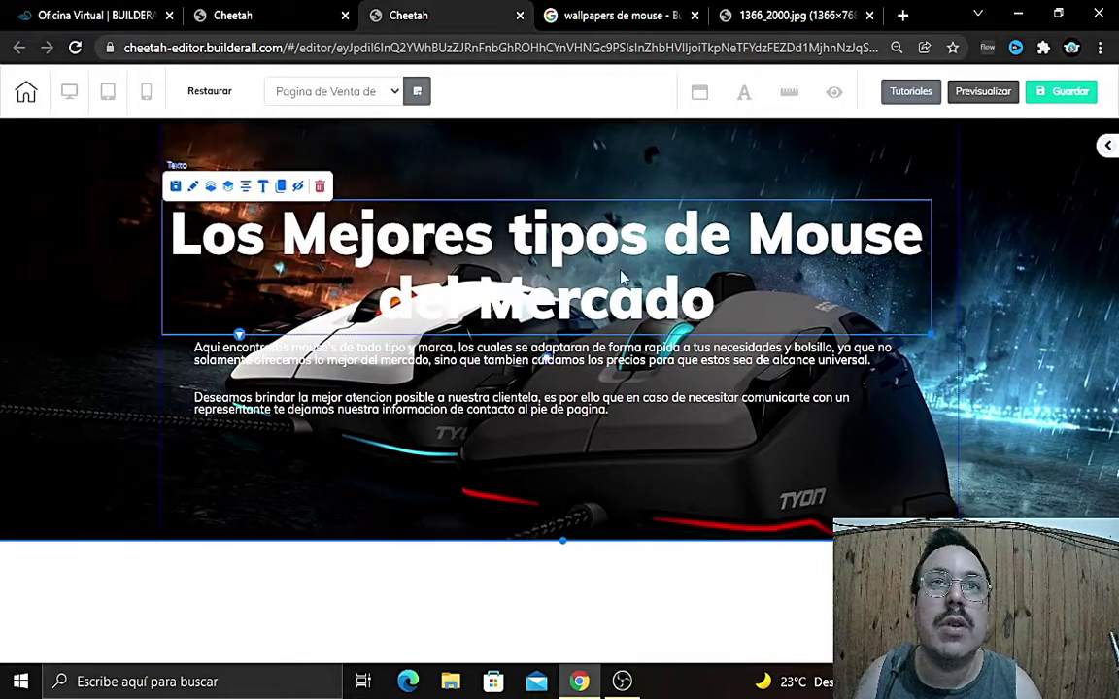
# Step: Set the font of the entire heading to Roboto and make it italic
pyautogui.doubleClick(173, 238)
pyautogui.moveTo(172, 238); pyautogui.dragTo(812, 328)
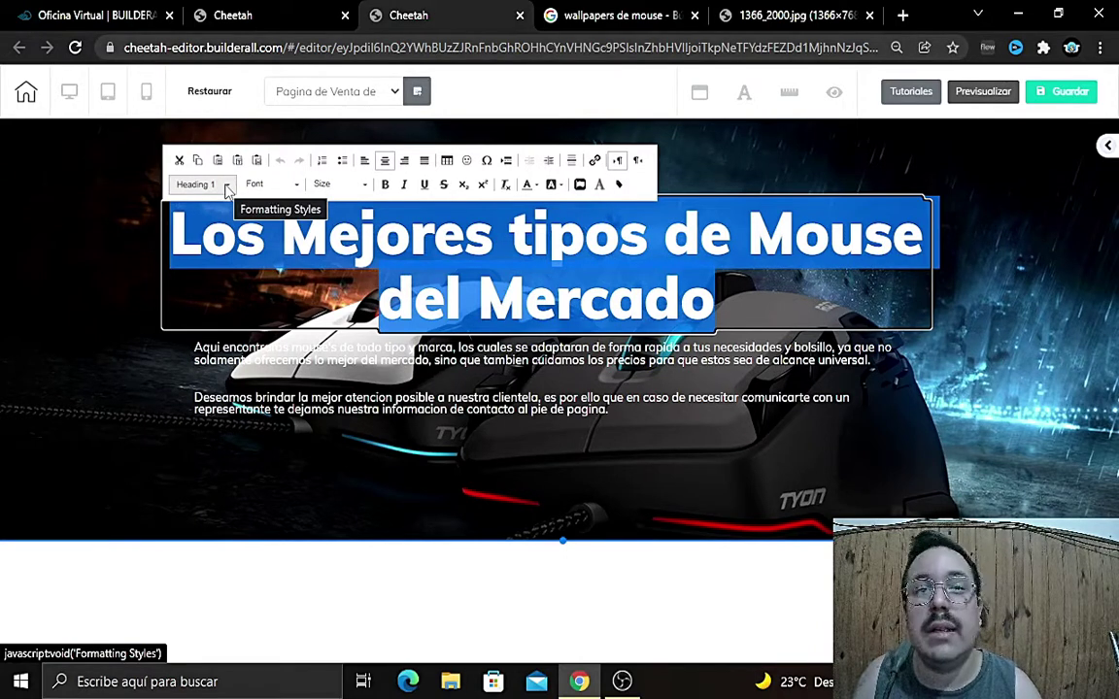
pyautogui.click(227, 186)
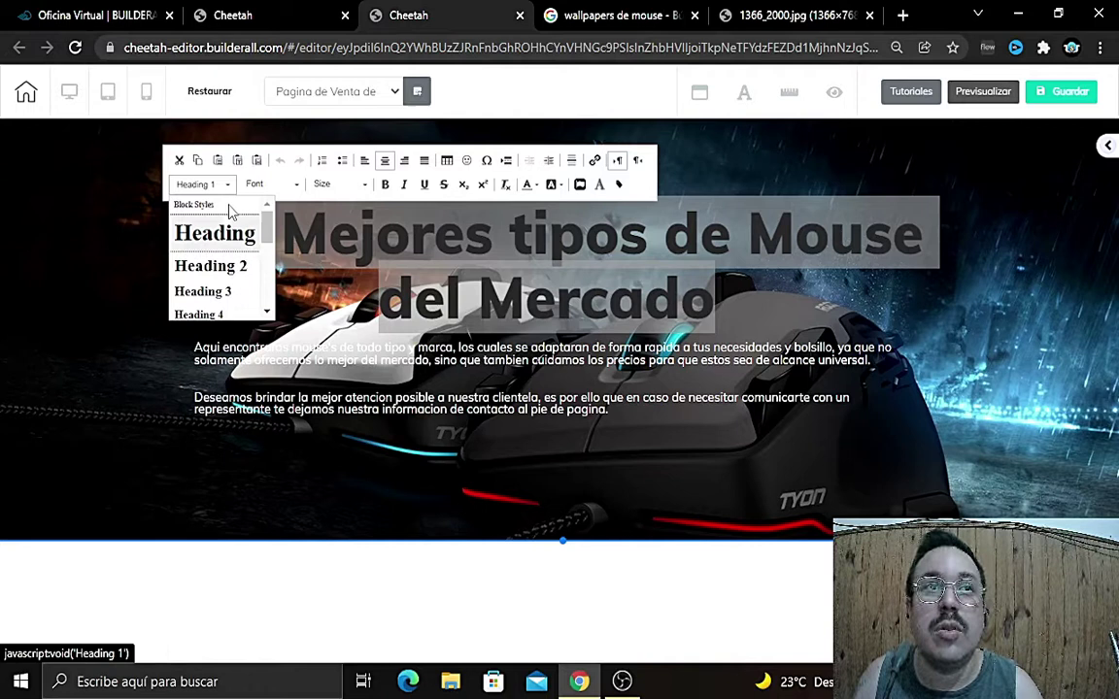
pyautogui.click(291, 184)
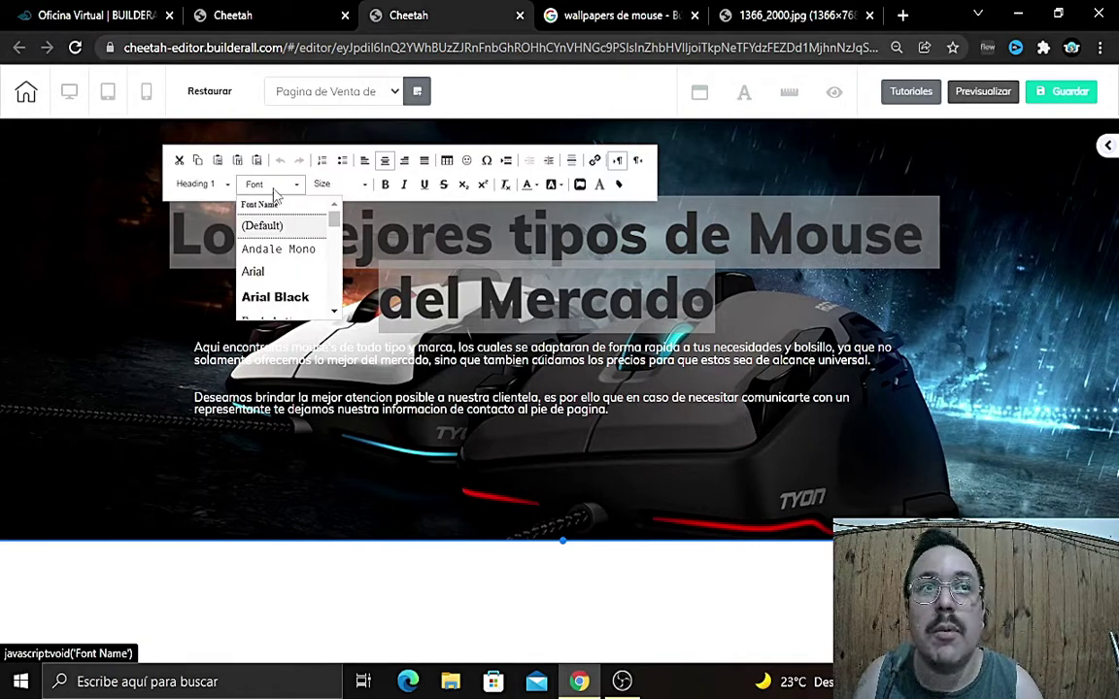
pyautogui.scroll(-5, 305, 271)
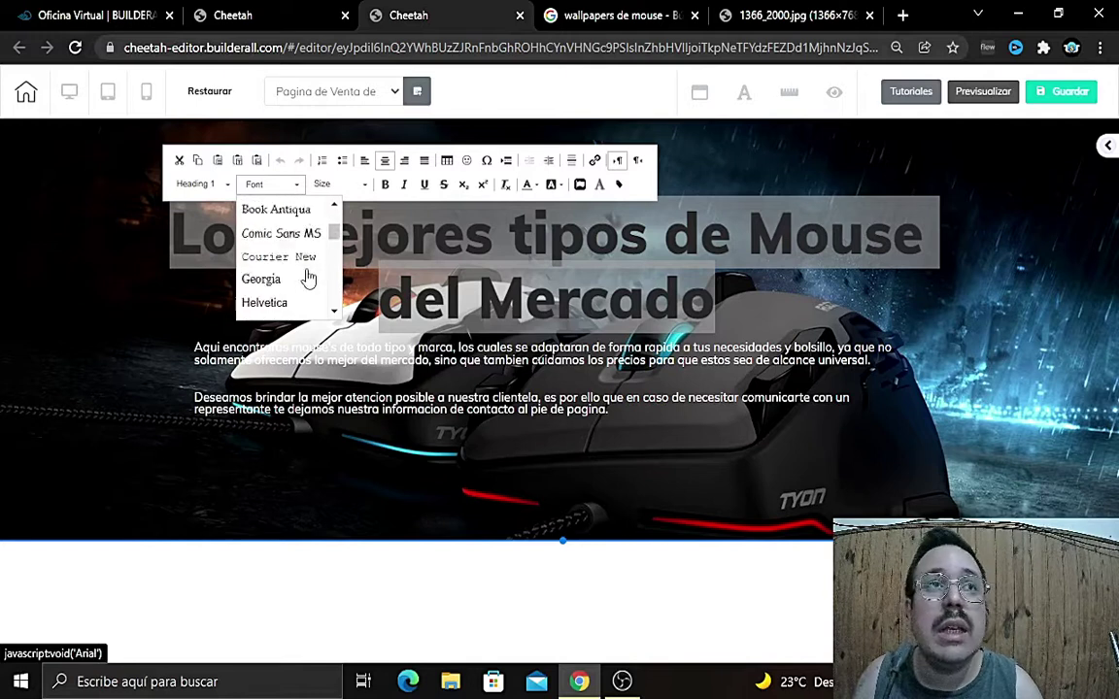
pyautogui.scroll(-4, 307, 278)
pyautogui.scroll(2, 302, 276)
pyautogui.scroll(-1, 296, 289)
pyautogui.scroll(-2, 296, 289)
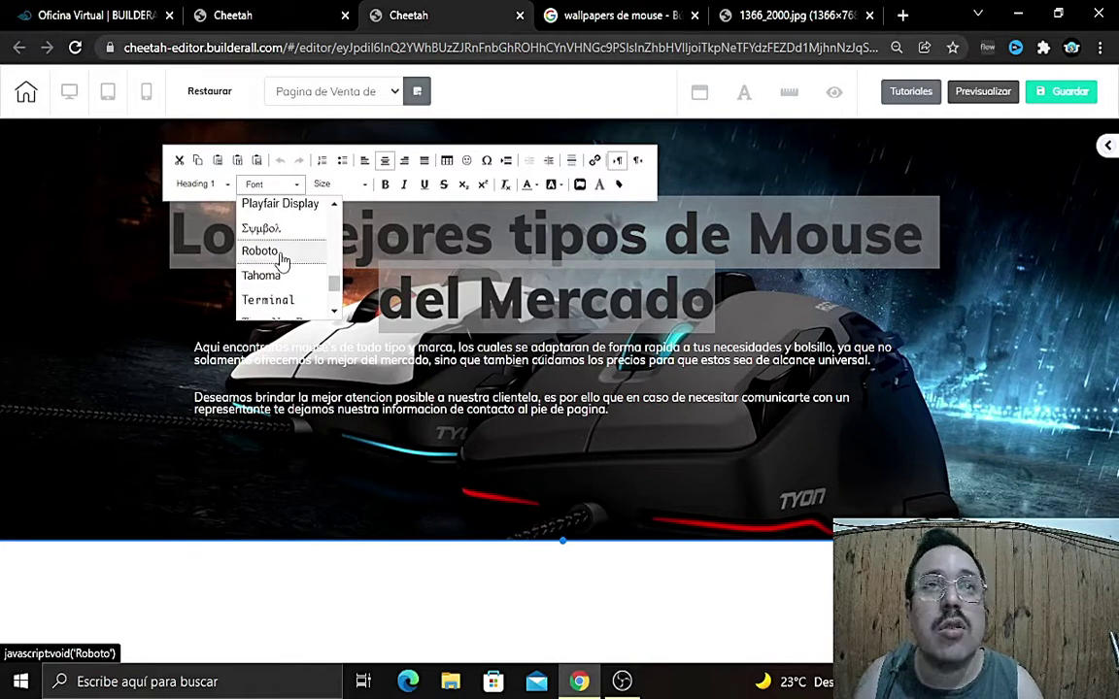
pyautogui.click(282, 254)
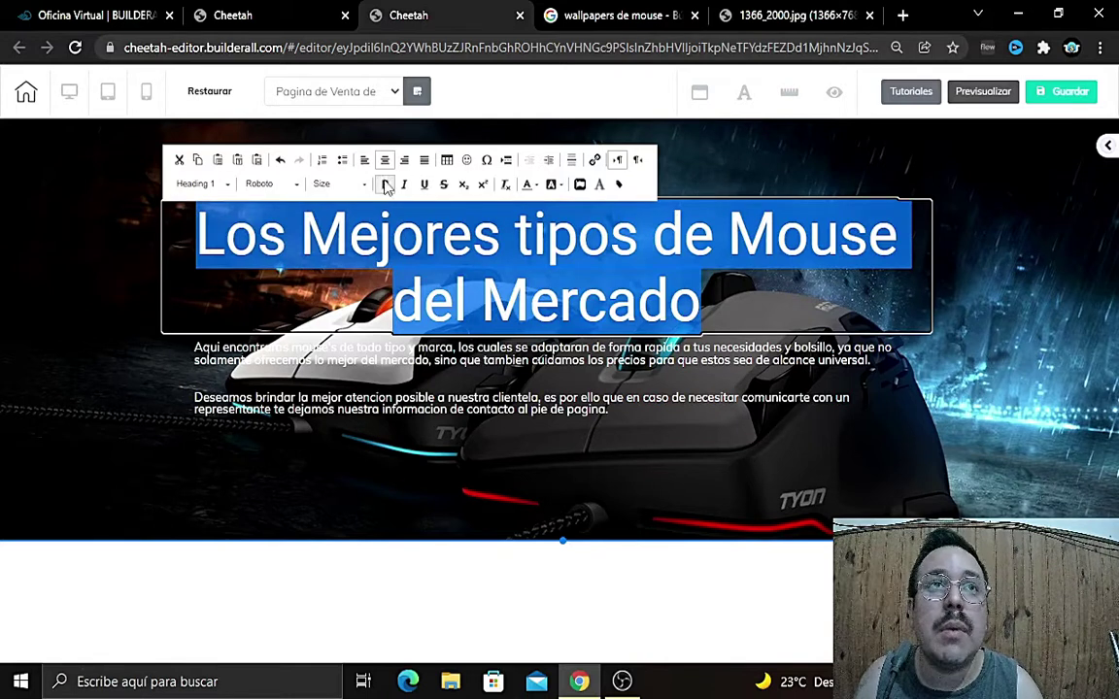
pyautogui.click(385, 184)
pyautogui.click(404, 184)
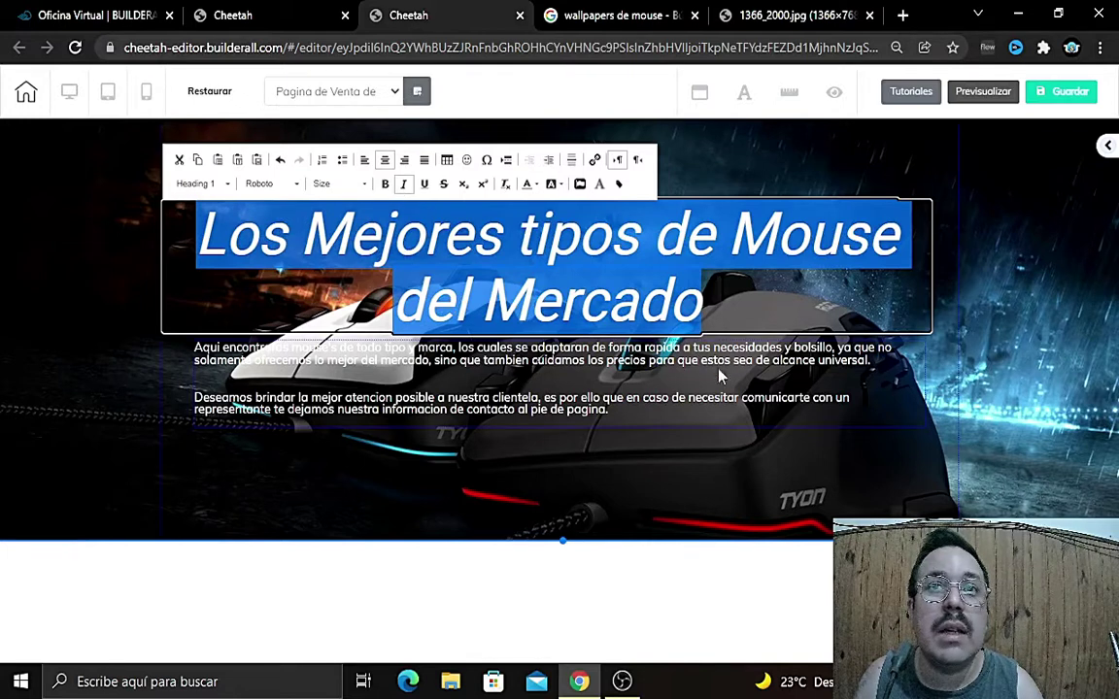
pyautogui.click(799, 472)
# Step: Move the heading back up to the top of the panel and shorten the panel's height slightly
pyautogui.moveTo(624, 272); pyautogui.dragTo(625, 207)
pyautogui.click(589, 237)
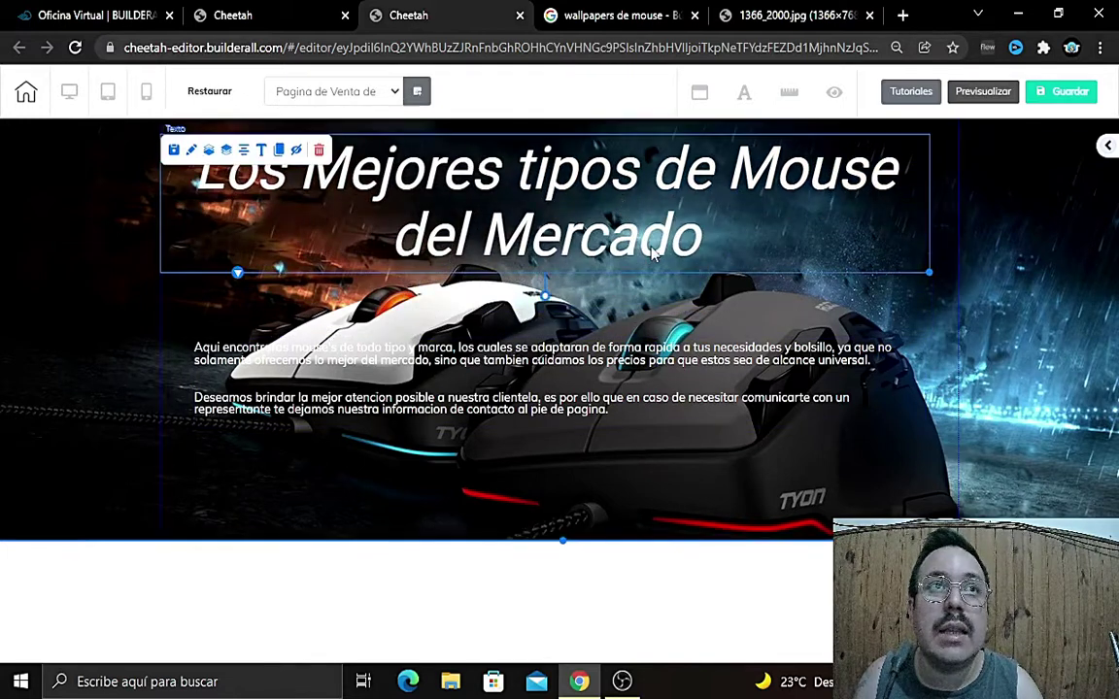
pyautogui.click(657, 302)
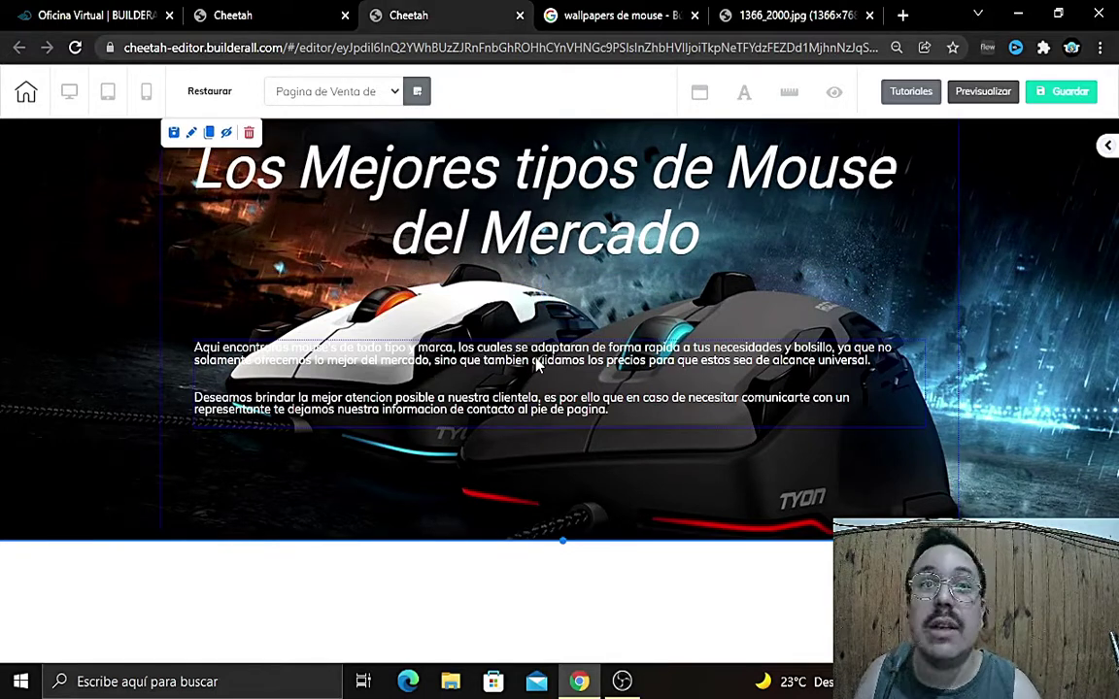
pyautogui.moveTo(564, 538)
pyautogui.mouseDown()
pyautogui.moveTo(562, 584)
pyautogui.moveTo(564, 538)
pyautogui.mouseUp()
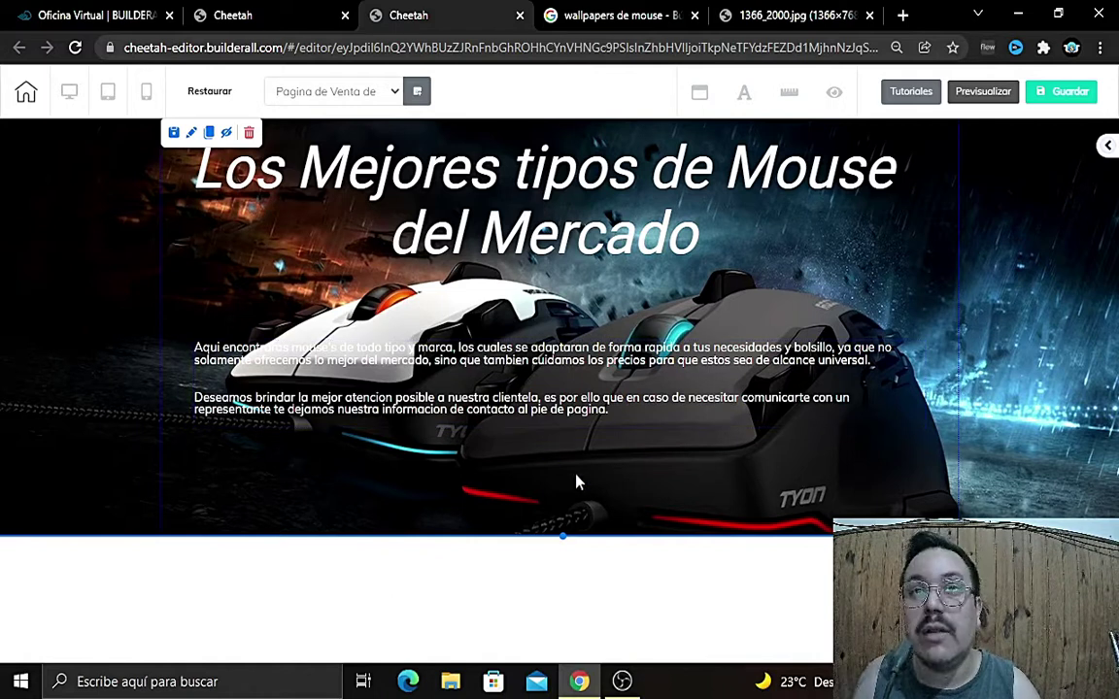
# Step: Add the plain light lavender box from the Cajas elements over the description paragraphs in the heading panel
pyautogui.click(1108, 147)
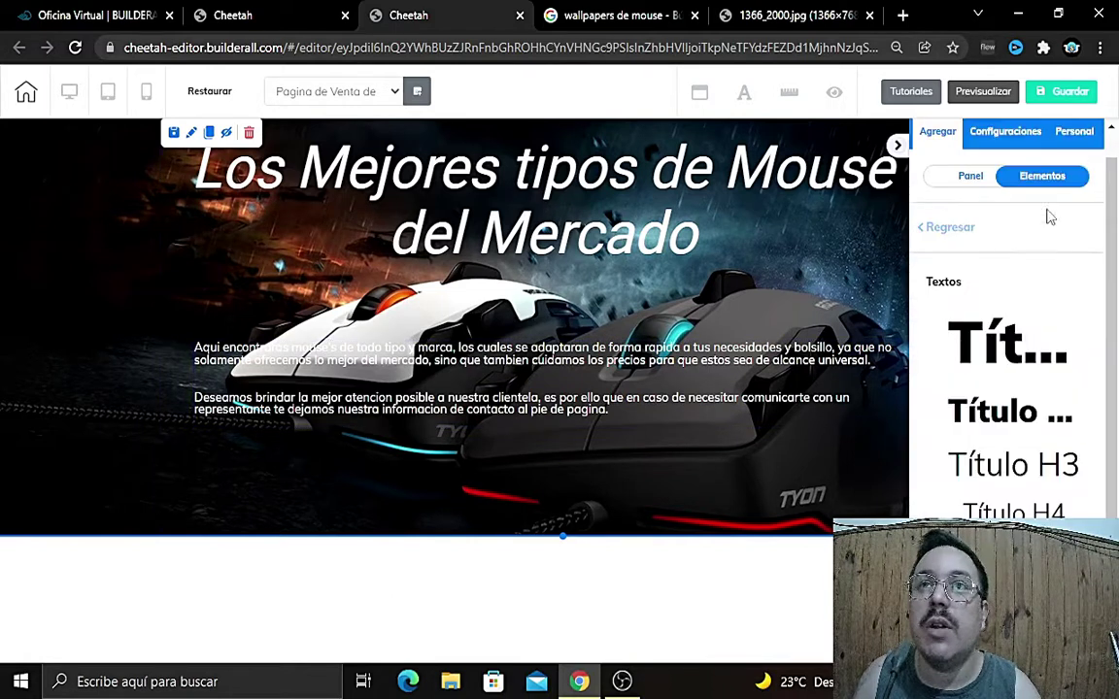
pyautogui.click(949, 231)
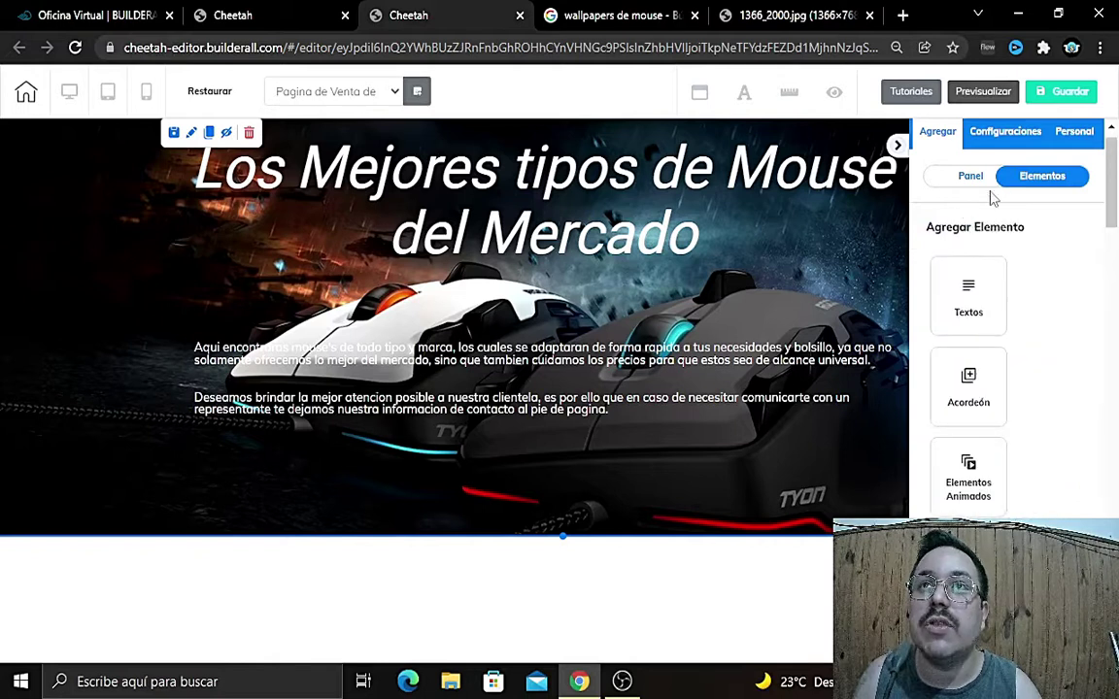
pyautogui.click(972, 291)
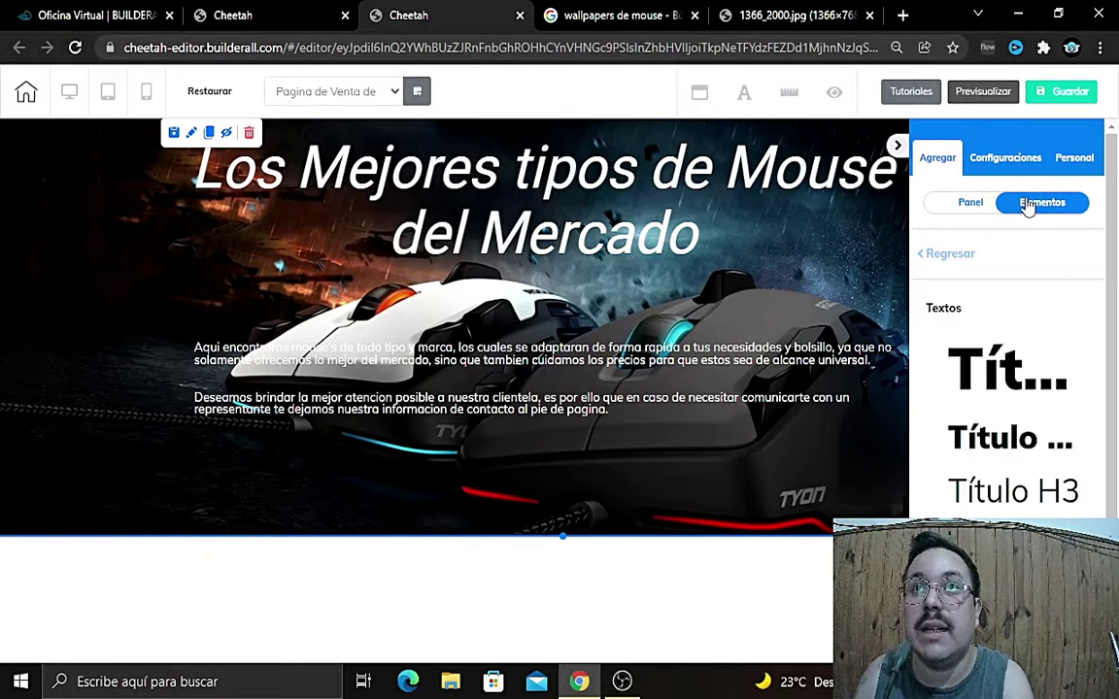
pyautogui.click(923, 254)
pyautogui.scroll(-5, 1020, 405)
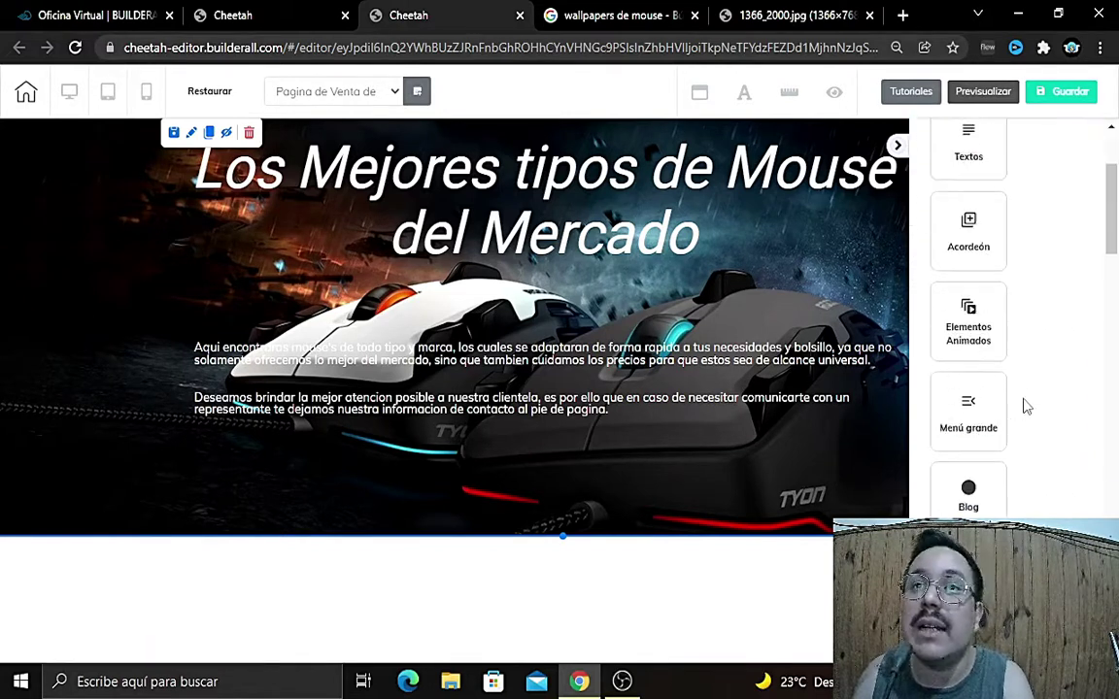
pyautogui.scroll(-6, 1010, 403)
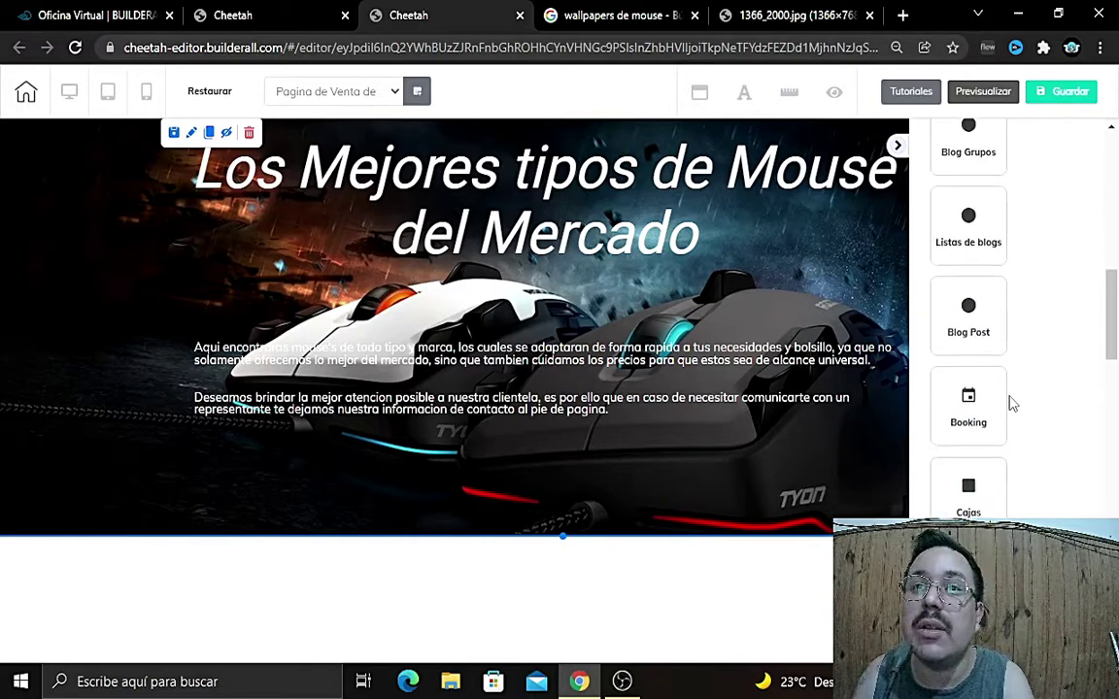
pyautogui.click(969, 313)
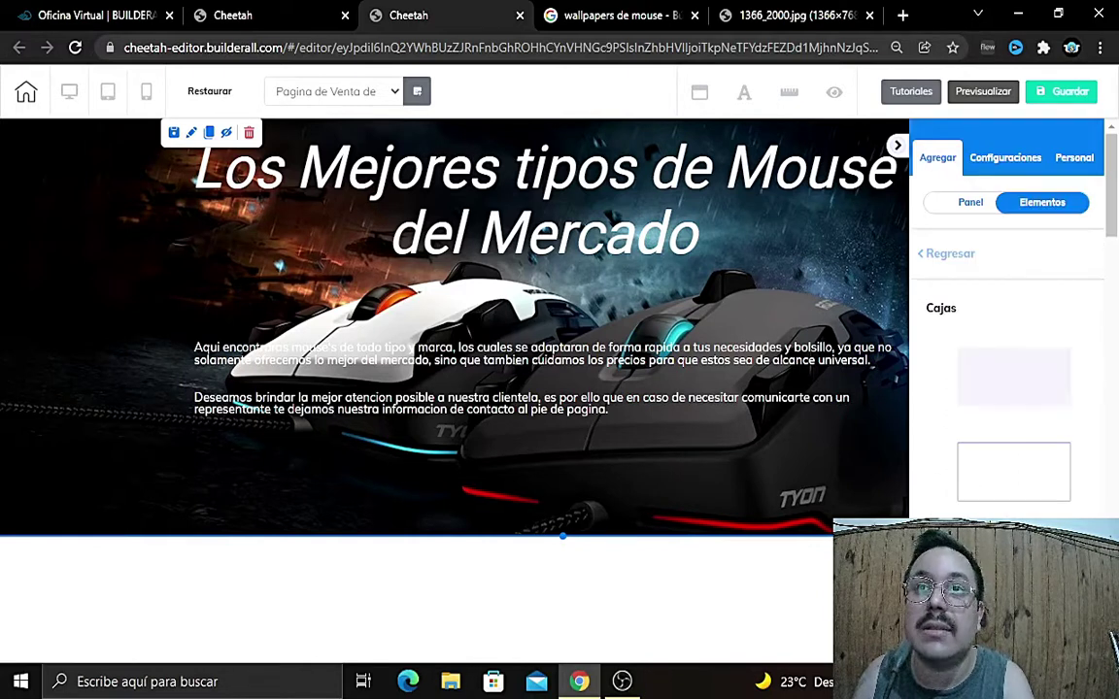
pyautogui.scroll(-3, 1010, 320)
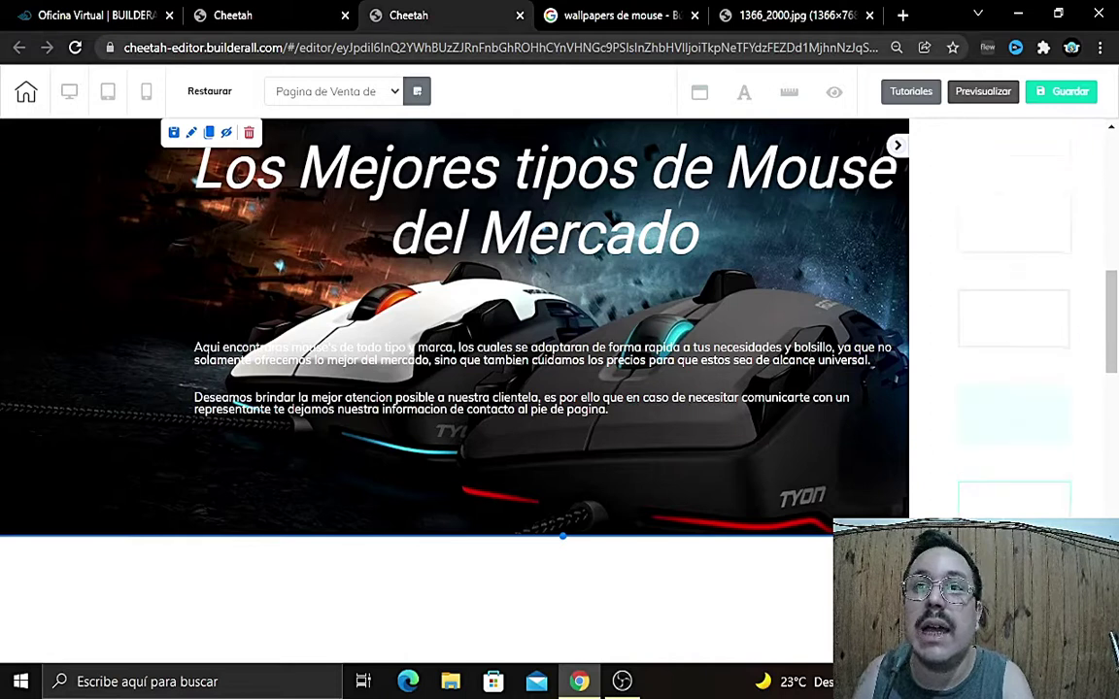
pyautogui.scroll(3, 1010, 321)
pyautogui.moveTo(1027, 379); pyautogui.dragTo(306, 369)
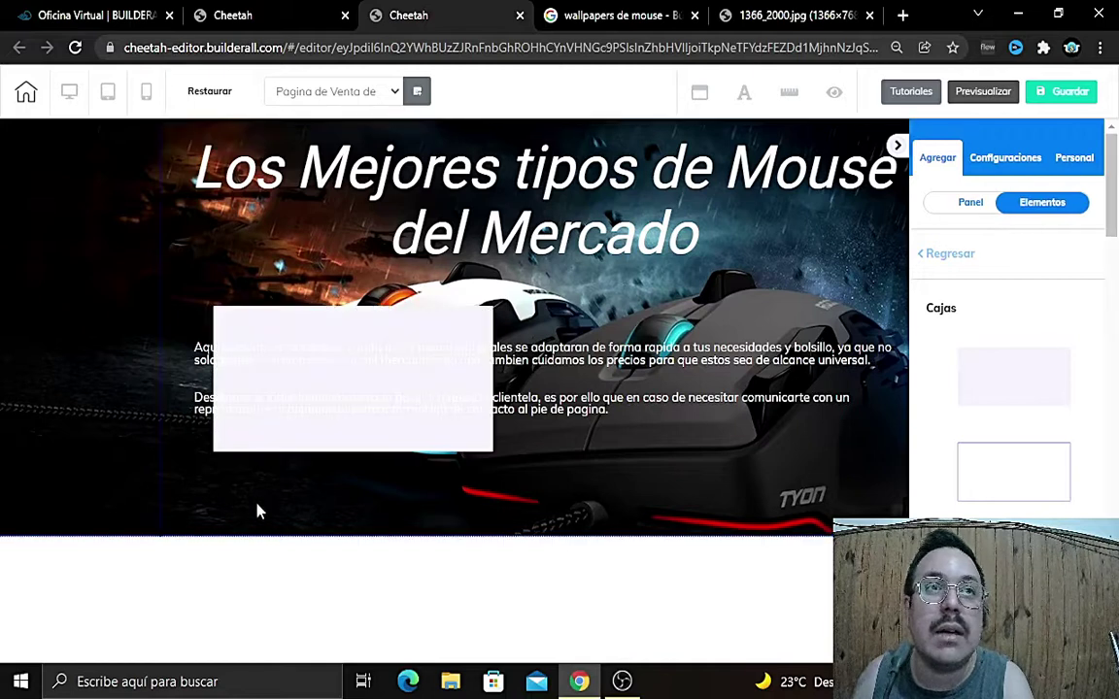
# Step: Collapse the elements sidebar, then position and enlarge the box so that it covers both description paragraphs with a margin around them
pyautogui.click(306, 439)
pyautogui.click(897, 146)
pyautogui.moveTo(463, 450); pyautogui.dragTo(907, 453)
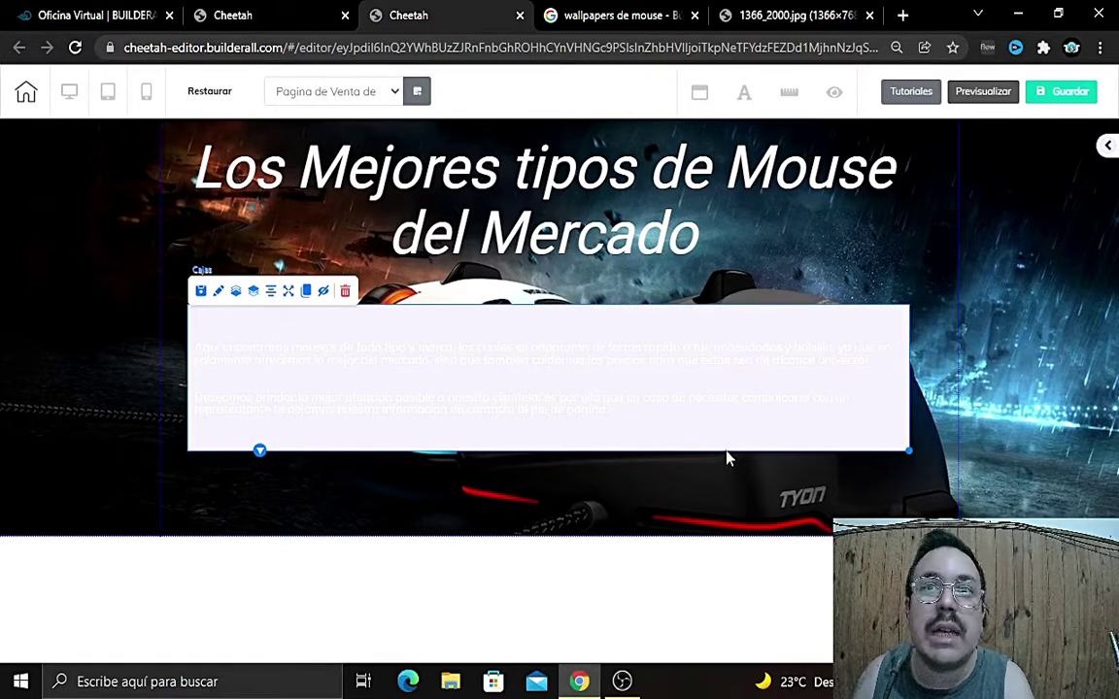
pyautogui.click(910, 460)
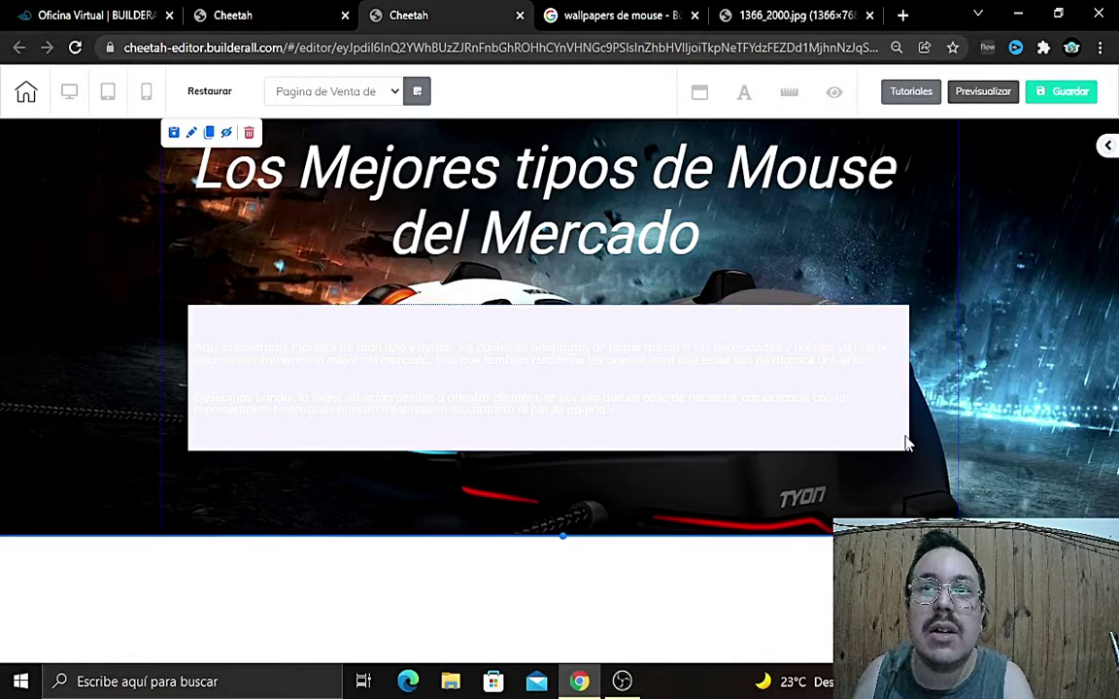
pyautogui.click(906, 449)
pyautogui.moveTo(906, 451)
pyautogui.mouseDown()
pyautogui.moveTo(906, 465)
pyautogui.moveTo(862, 446)
pyautogui.mouseUp()
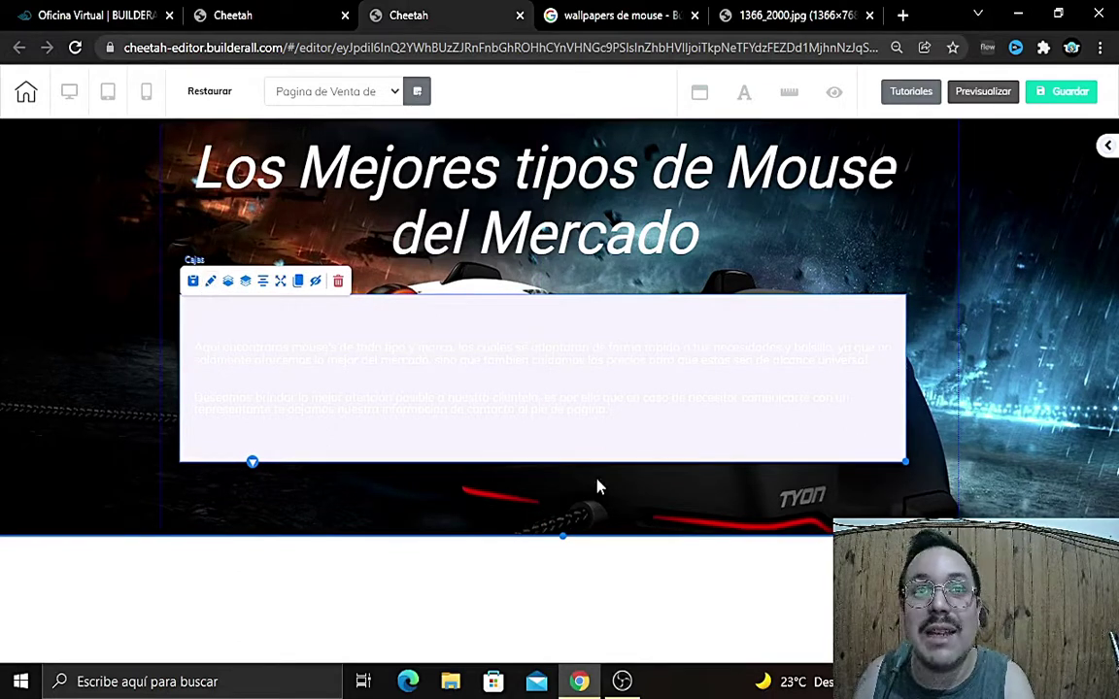
# Step: Set the box's fixed background color to black (000000) with an opacity of 0.41
pyautogui.click(211, 282)
pyautogui.moveTo(752, 327); pyautogui.dragTo(930, 186)
pyautogui.click(944, 302)
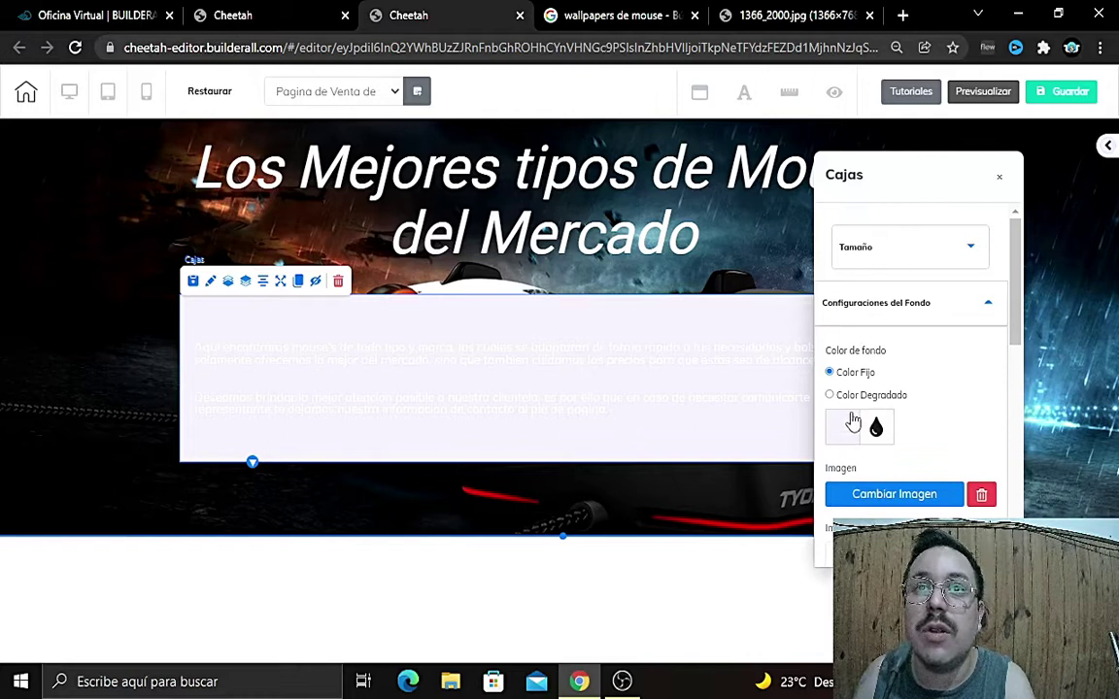
pyautogui.click(851, 429)
pyautogui.scroll(-4, 860, 428)
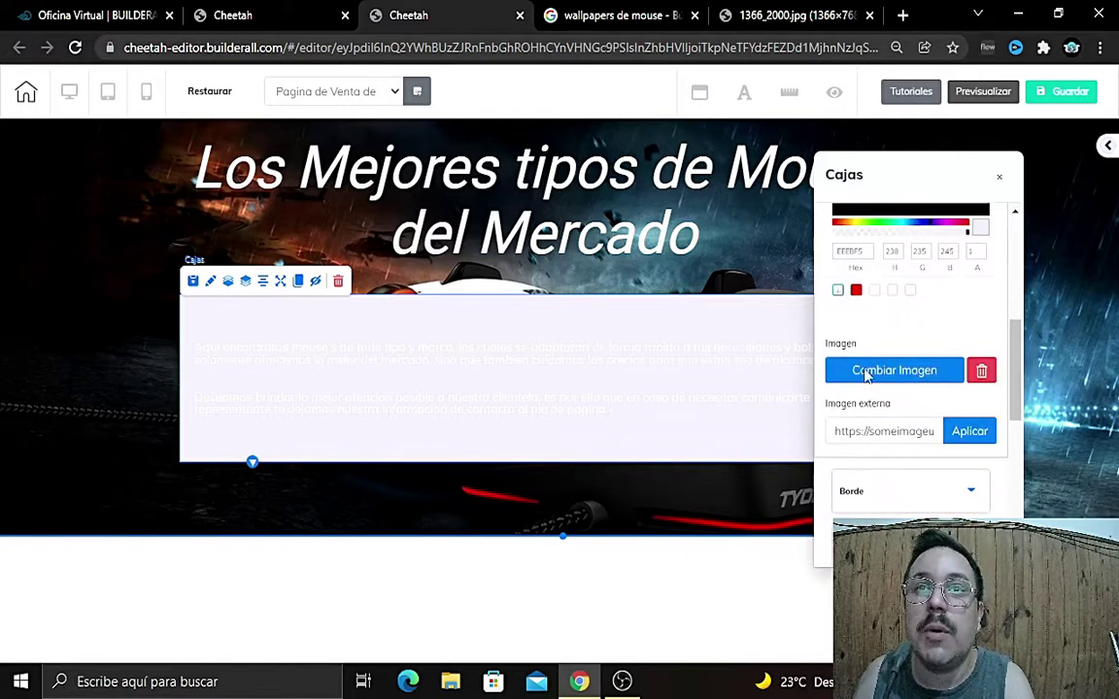
pyautogui.scroll(2, 864, 385)
pyautogui.moveTo(856, 385); pyautogui.dragTo(831, 429)
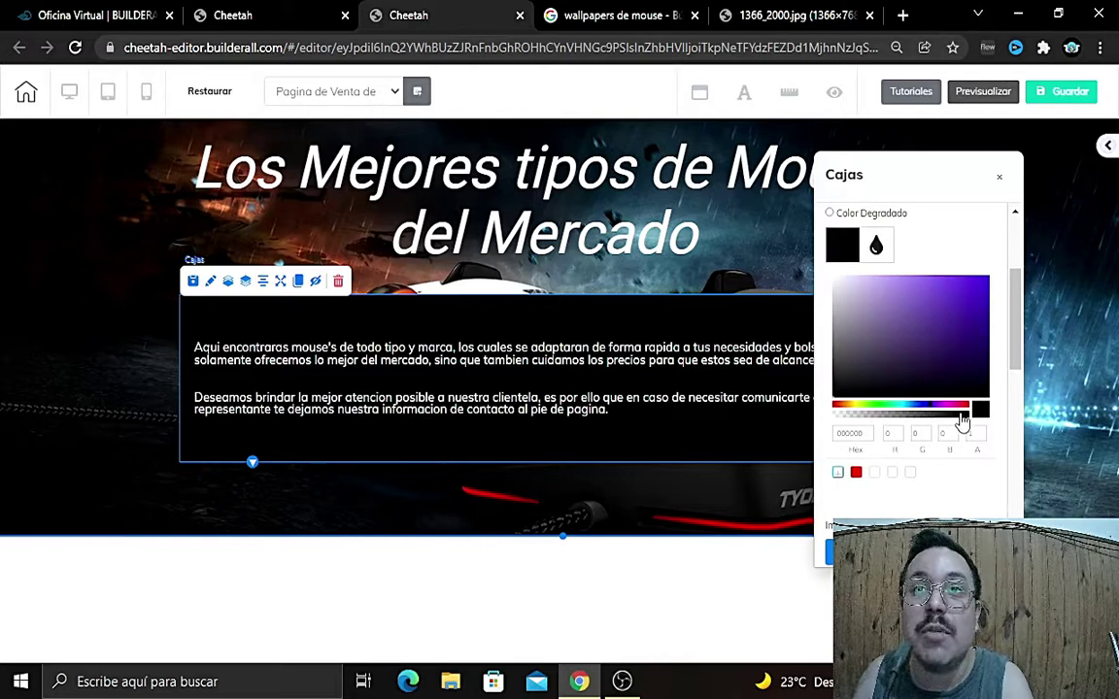
pyautogui.click(890, 417)
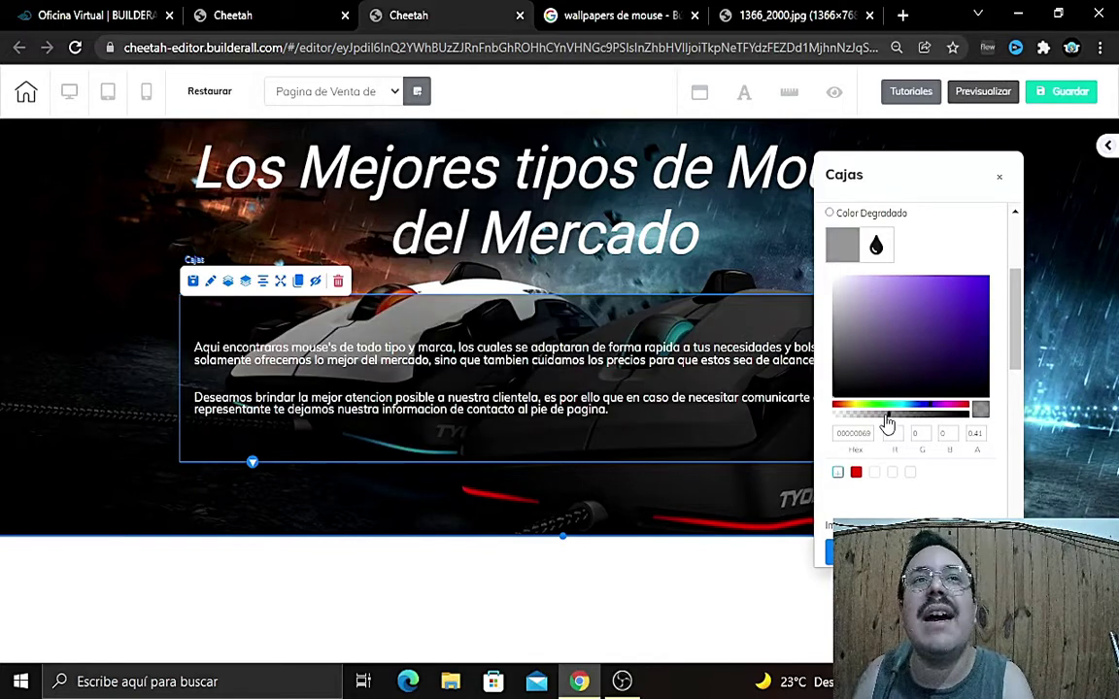
# Step: Close the box's settings and narrow the description text block so that it fits inside the dark box
pyautogui.scroll(-1, 930, 458)
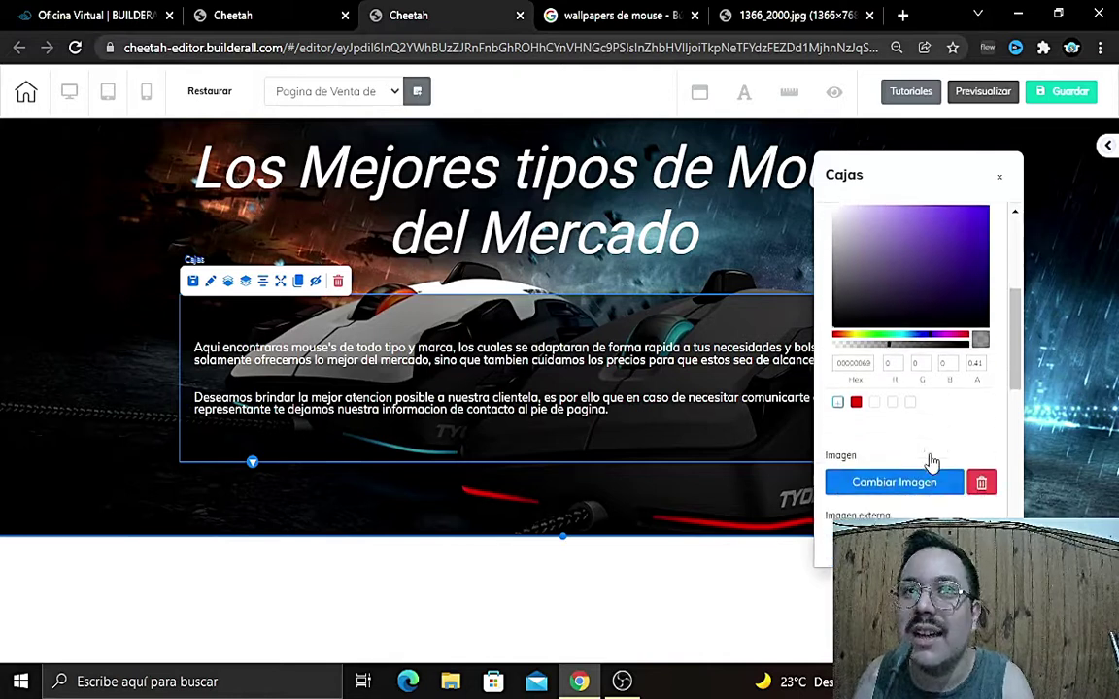
pyautogui.click(997, 182)
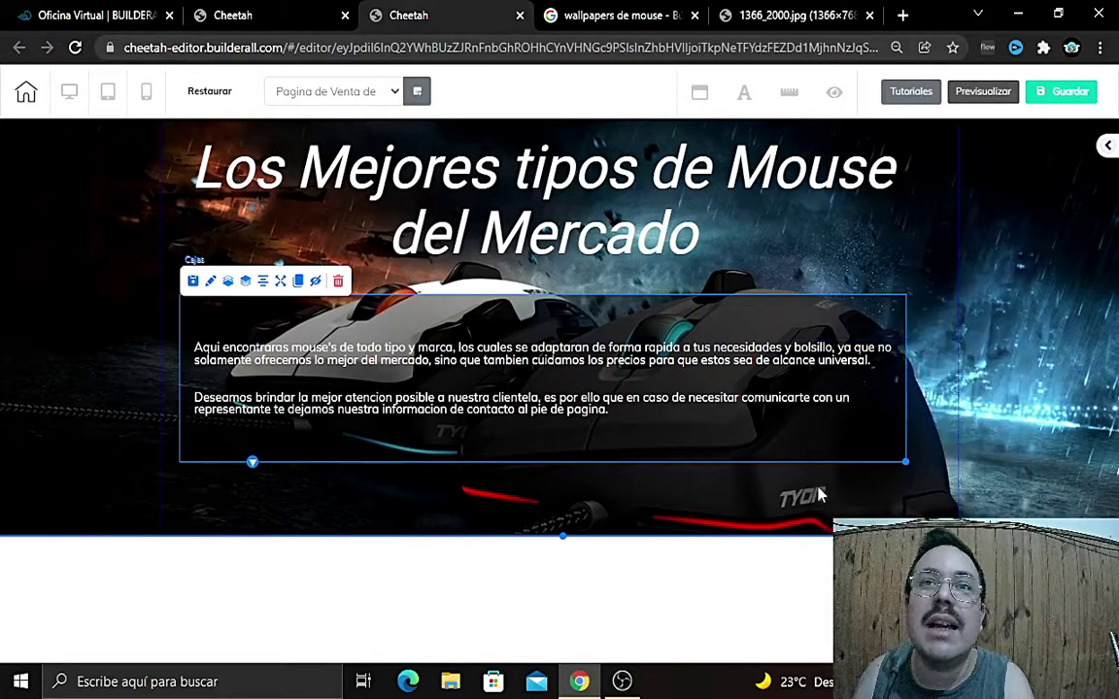
pyautogui.click(839, 510)
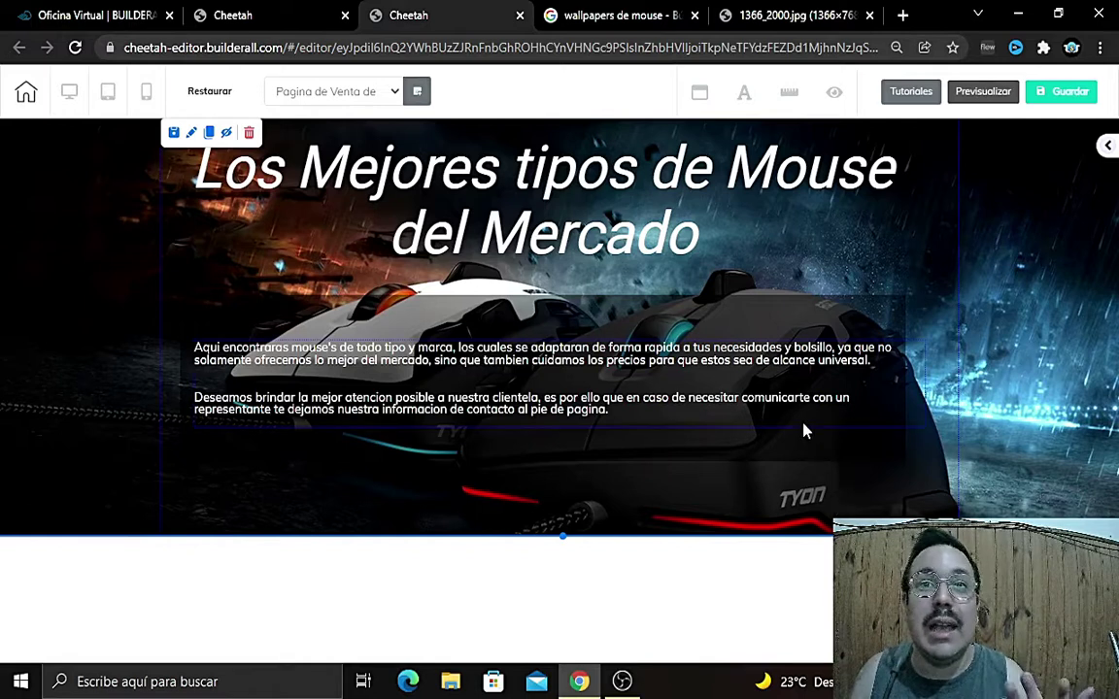
pyautogui.click(714, 372)
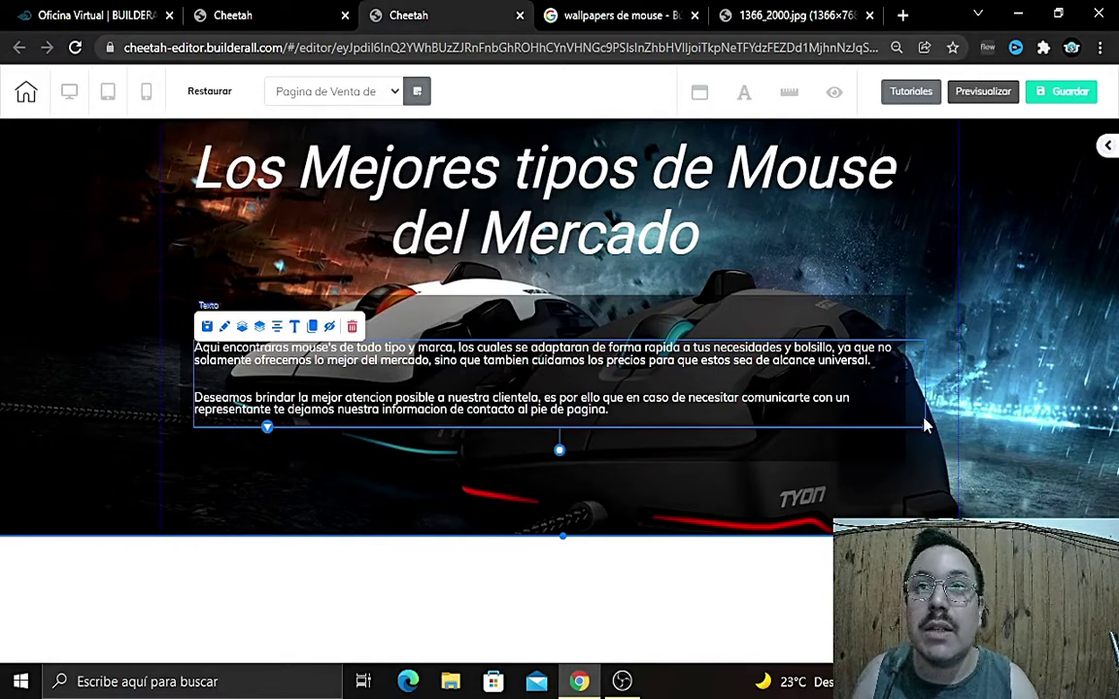
pyautogui.moveTo(923, 423); pyautogui.dragTo(893, 422)
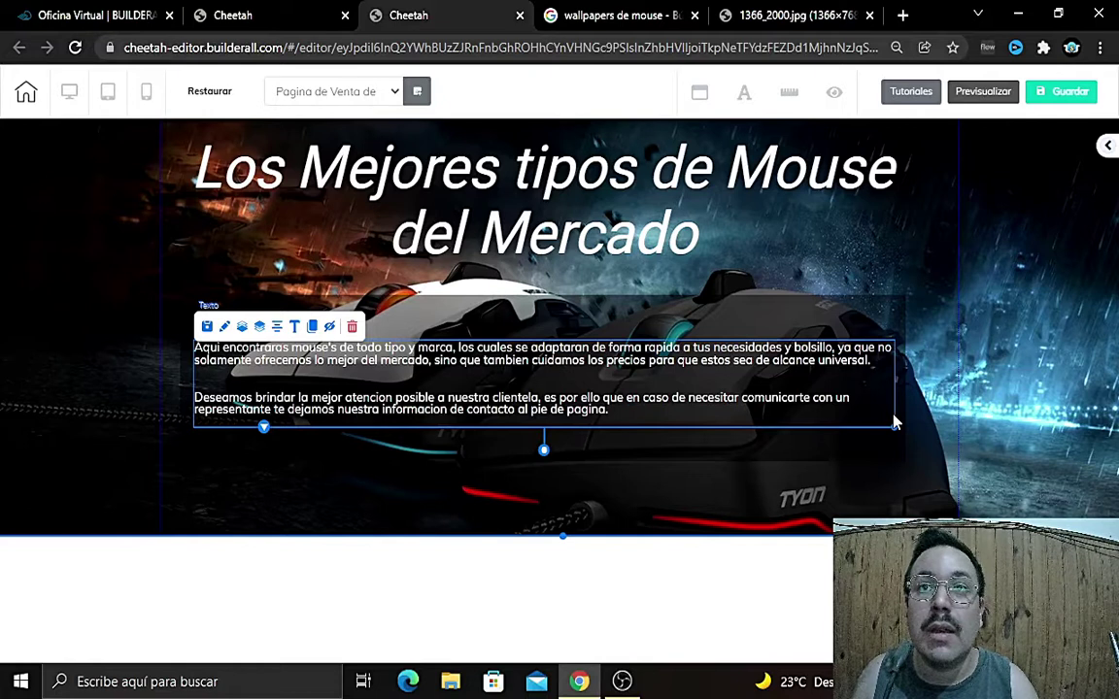
pyautogui.click(863, 495)
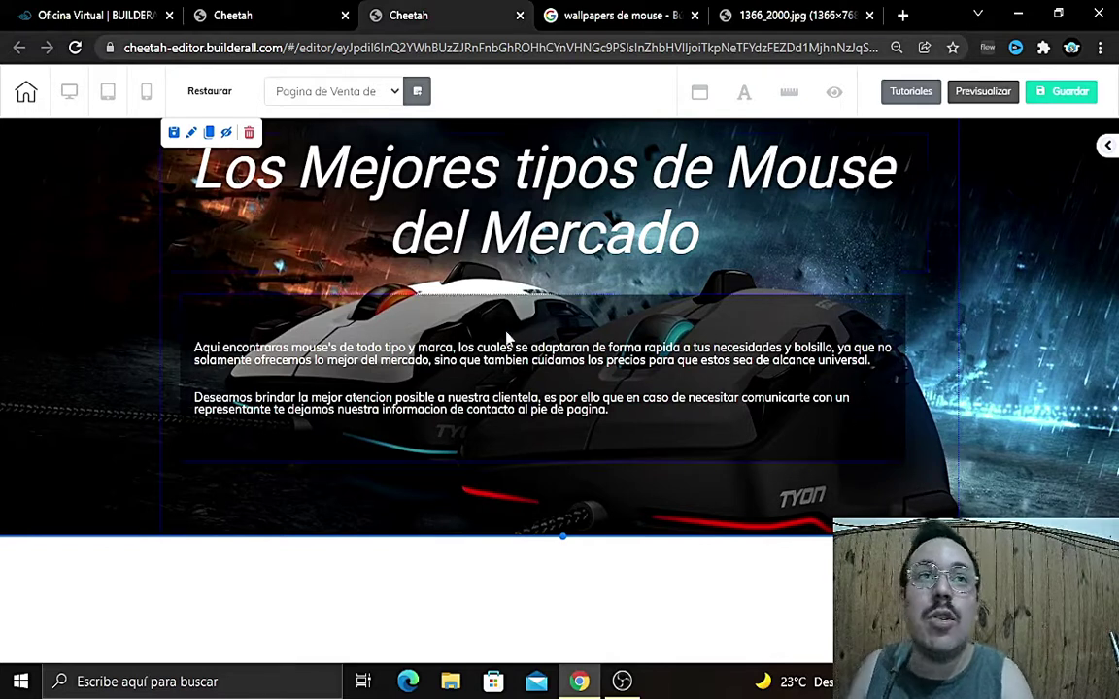
# Step: Add a blank panel below the heading panel, collapse the sidebar and select the new panel's placeholder text
pyautogui.click(1108, 147)
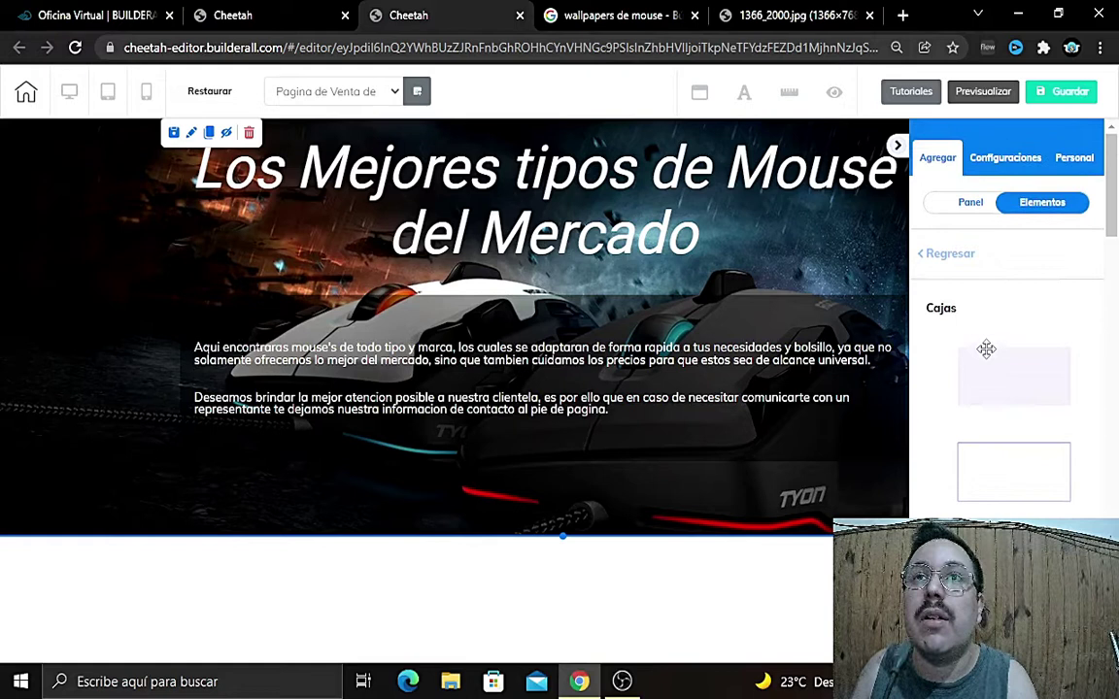
pyautogui.click(968, 204)
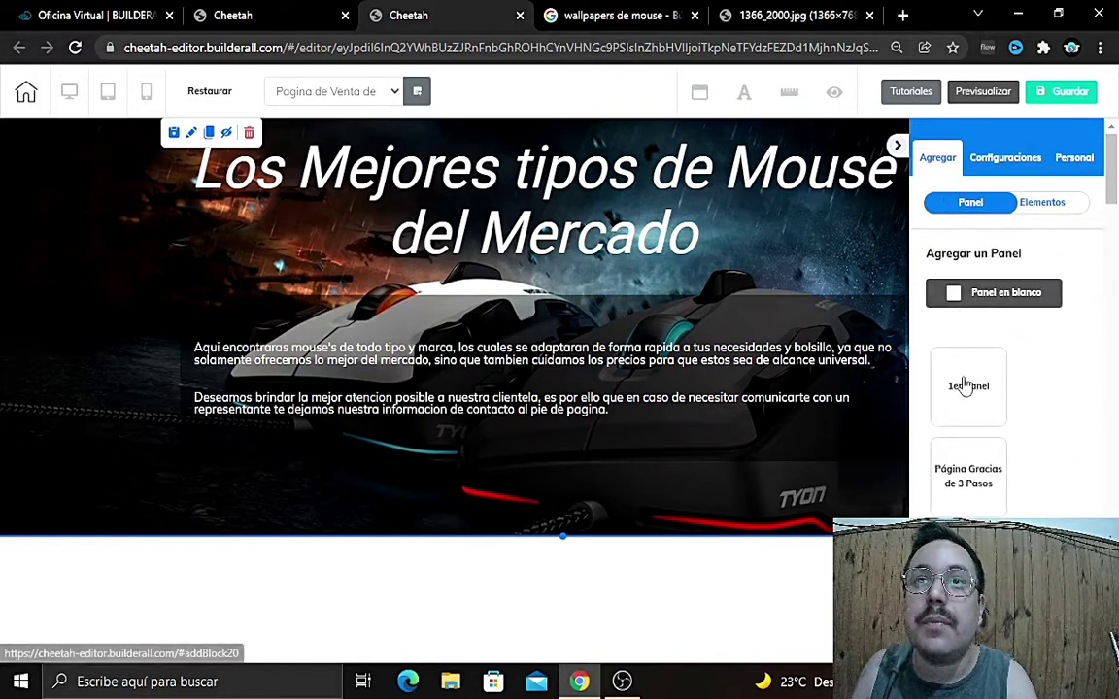
pyautogui.click(981, 293)
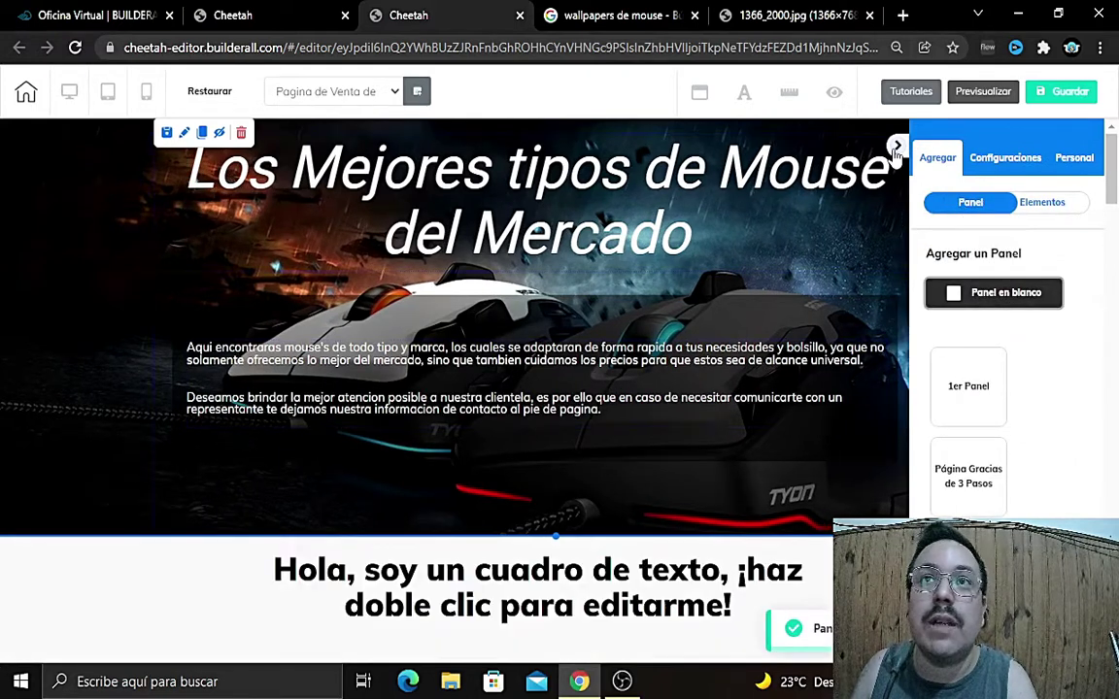
pyautogui.click(895, 148)
pyautogui.scroll(-2, 723, 323)
pyautogui.click(625, 461)
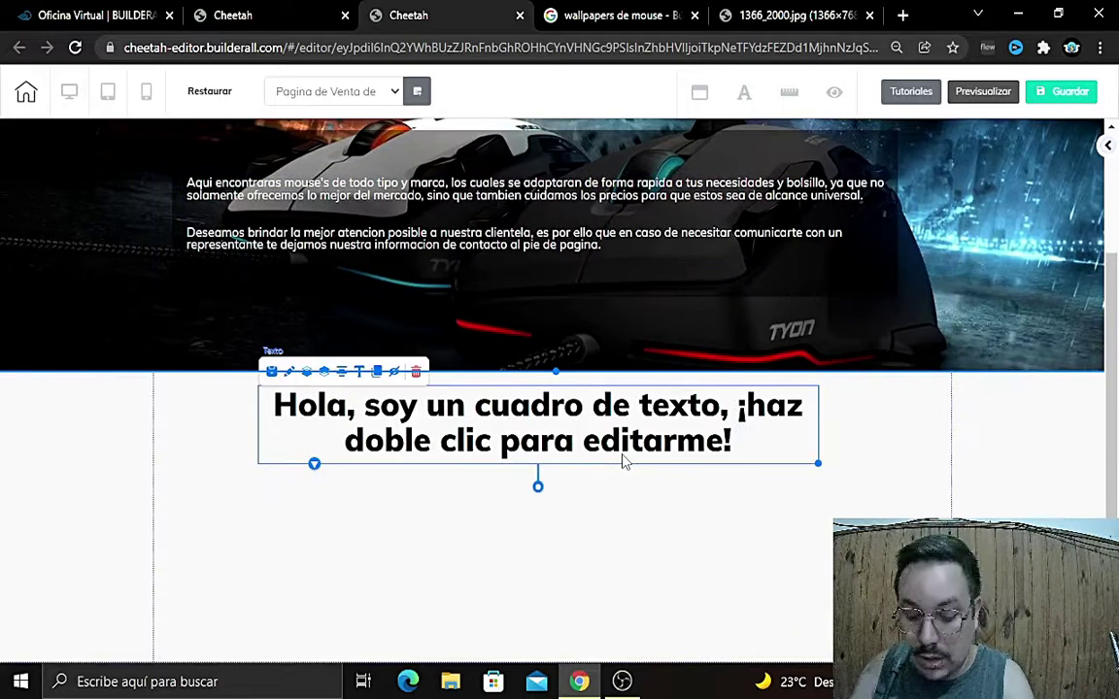
# Step: Delete the placeholder text box from the empty panel below the mouse banner
pyautogui.press('Delete')
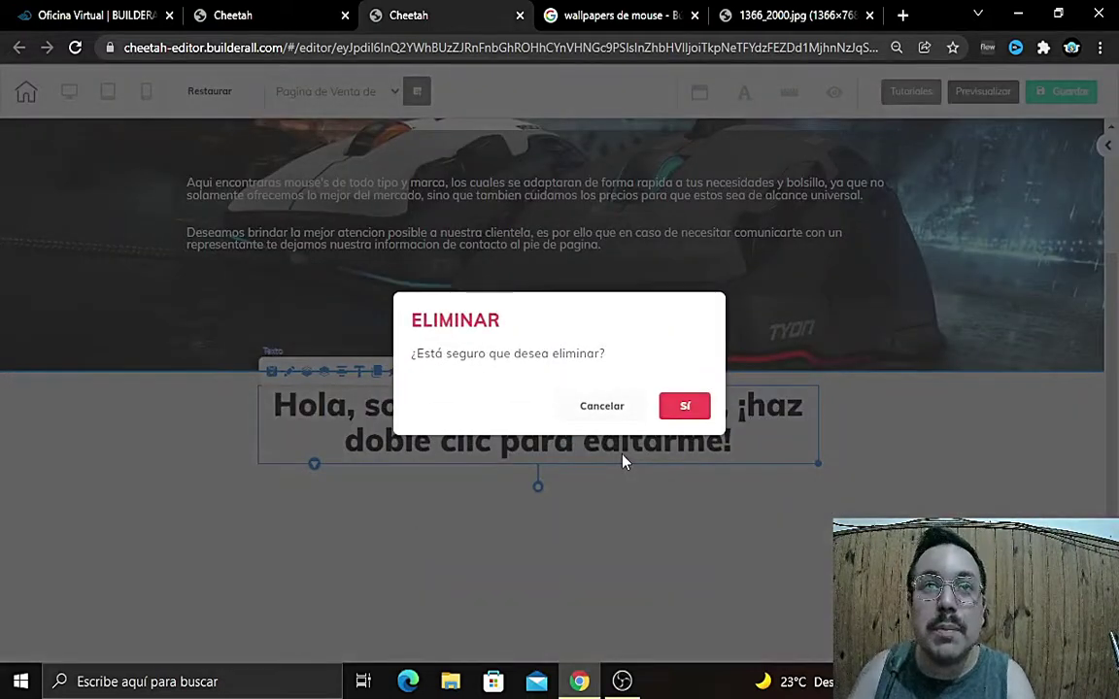
pyautogui.click(688, 407)
pyautogui.click(629, 536)
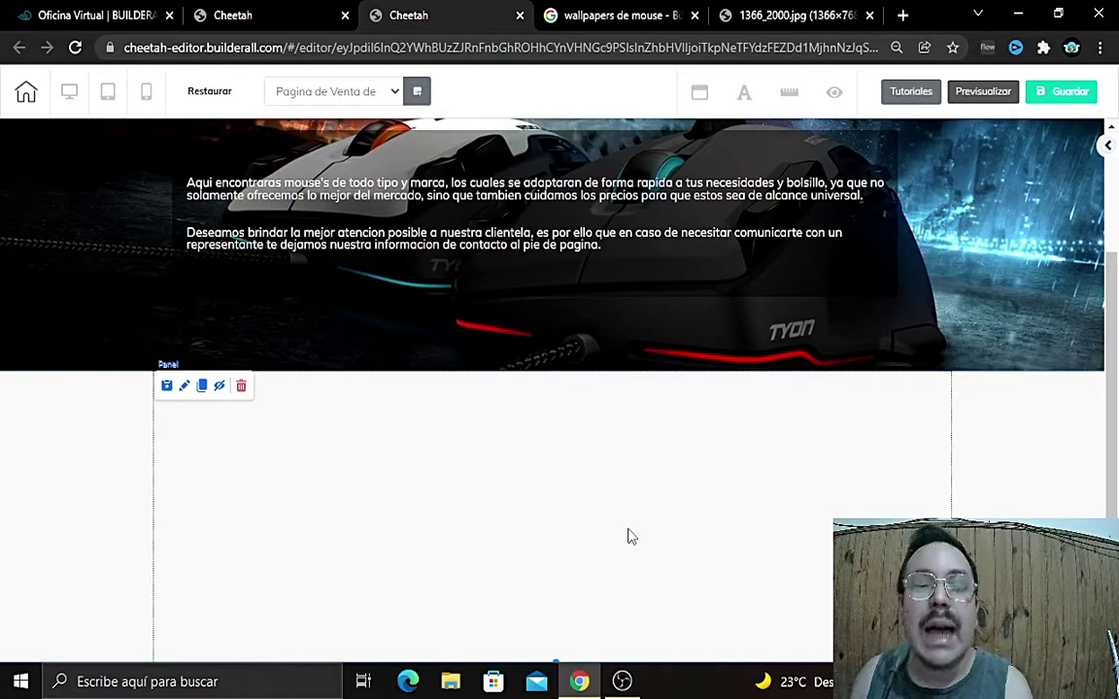
# Step: Add the Menú grande element with sample image and text to the empty panel below the banner
pyautogui.click(1107, 146)
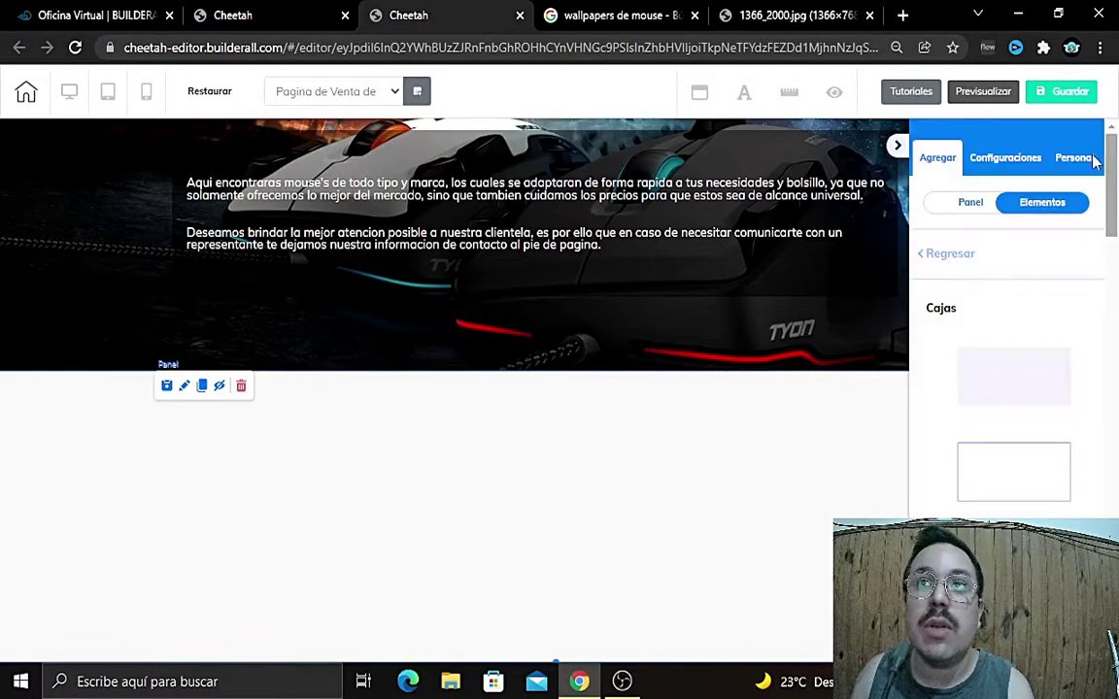
pyautogui.click(949, 254)
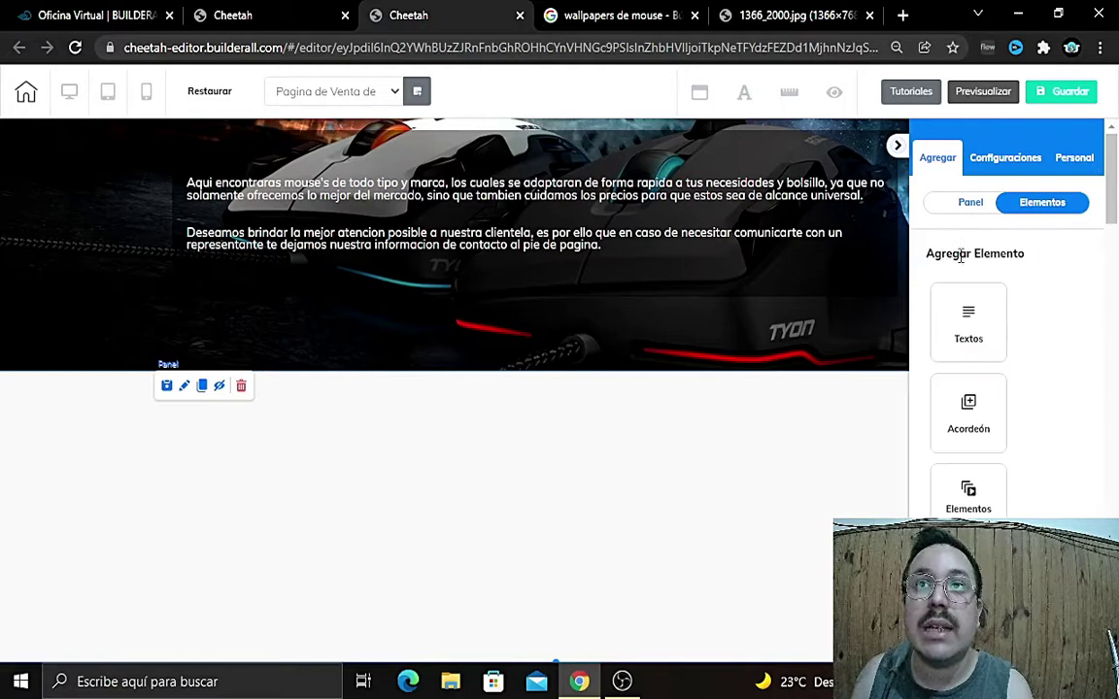
pyautogui.scroll(-3, 995, 315)
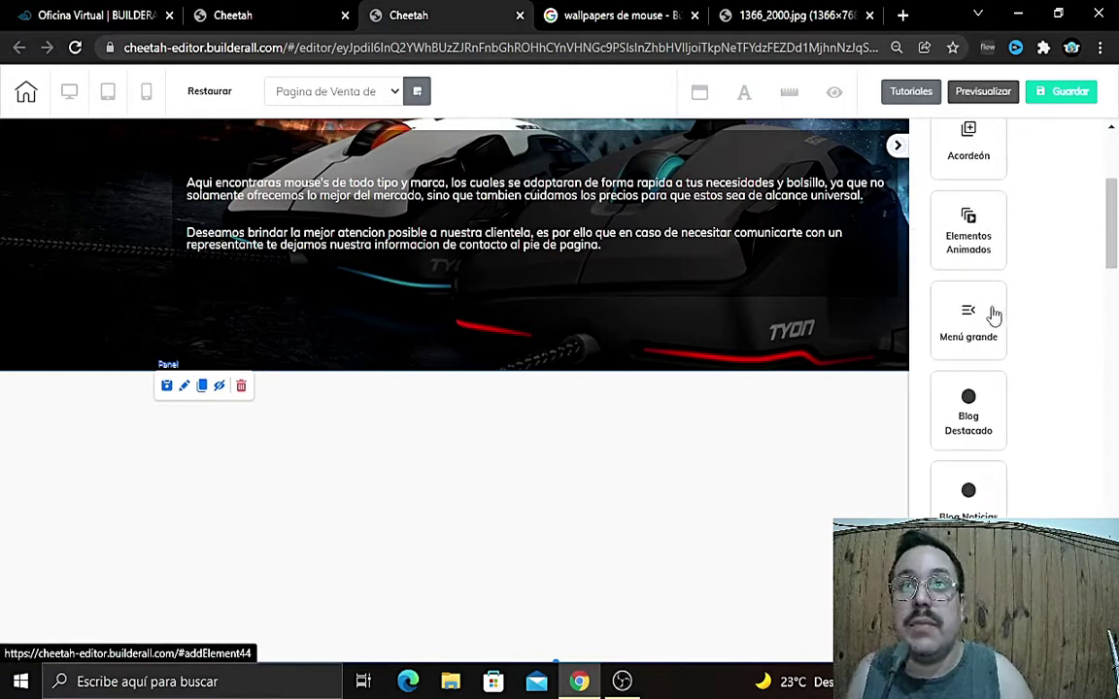
pyautogui.click(992, 312)
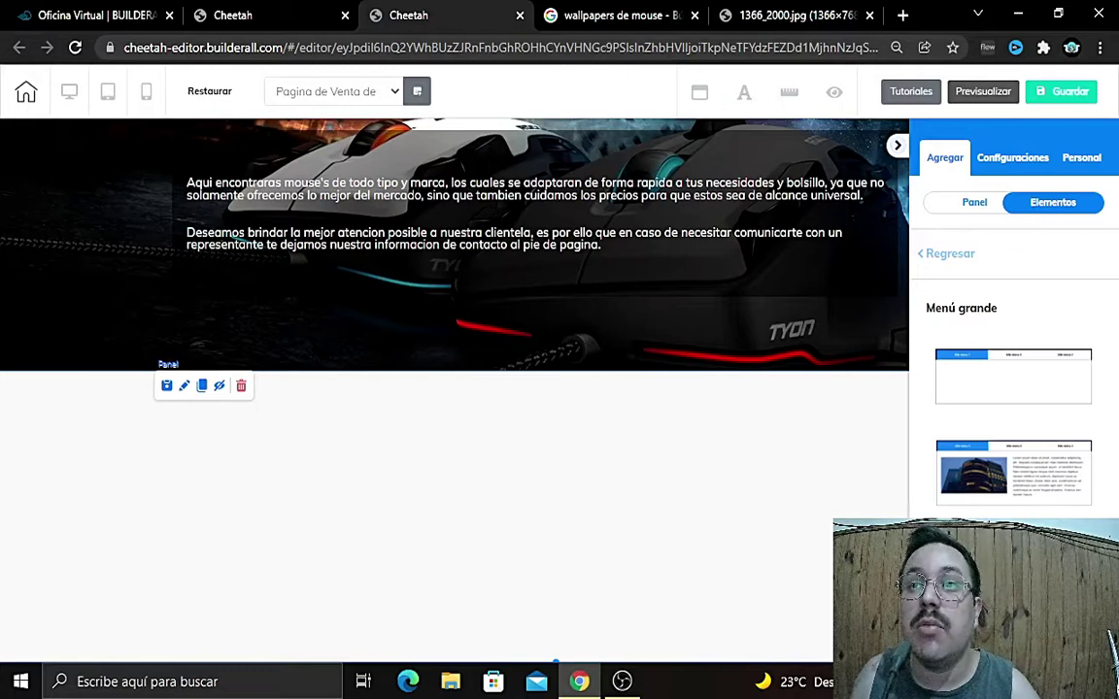
pyautogui.moveTo(980, 480); pyautogui.dragTo(491, 561)
pyautogui.click(897, 145)
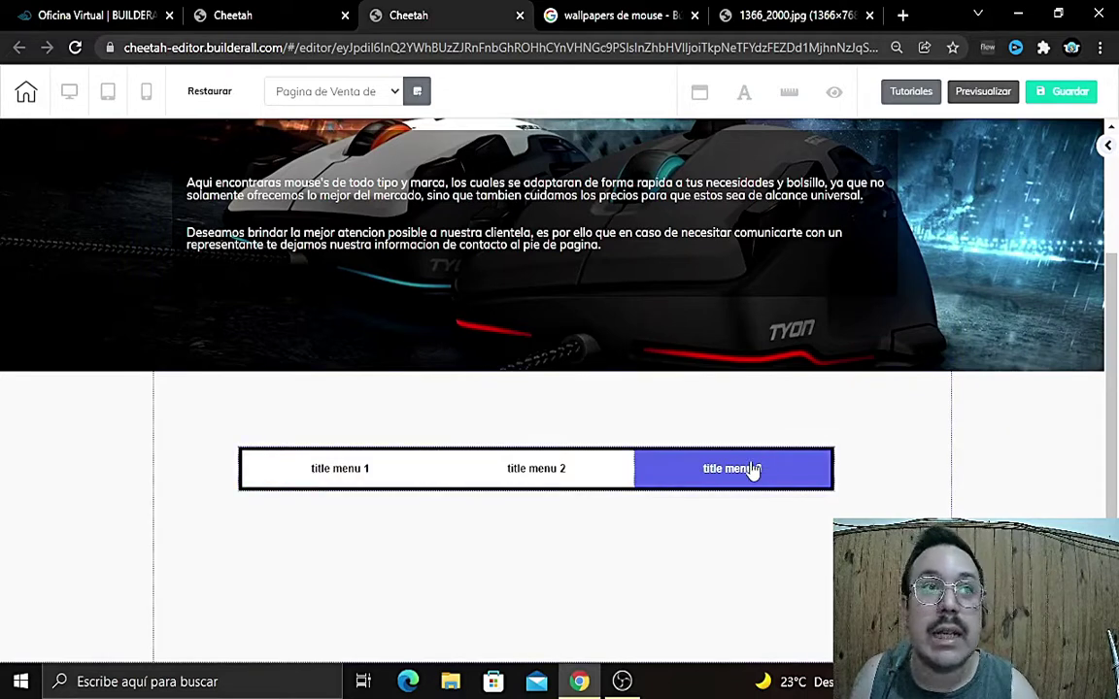
# Step: Examine the sample image and text block inside the title menu 3 page of the large menu
pyautogui.click(699, 474)
pyautogui.scroll(-1, 858, 497)
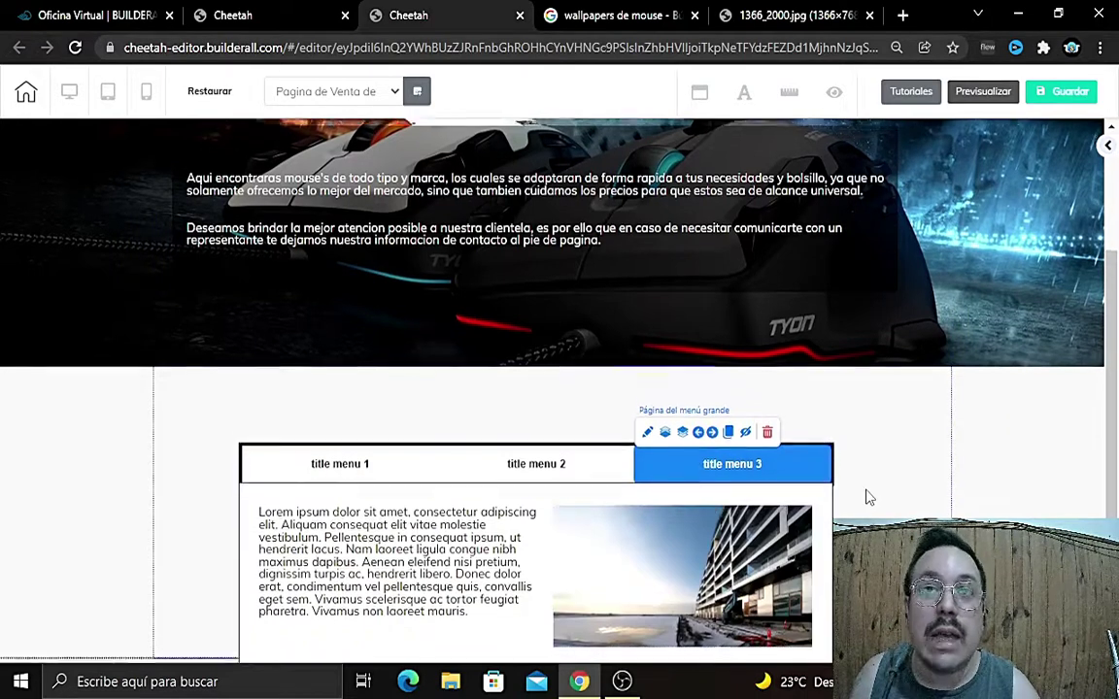
pyautogui.click(733, 553)
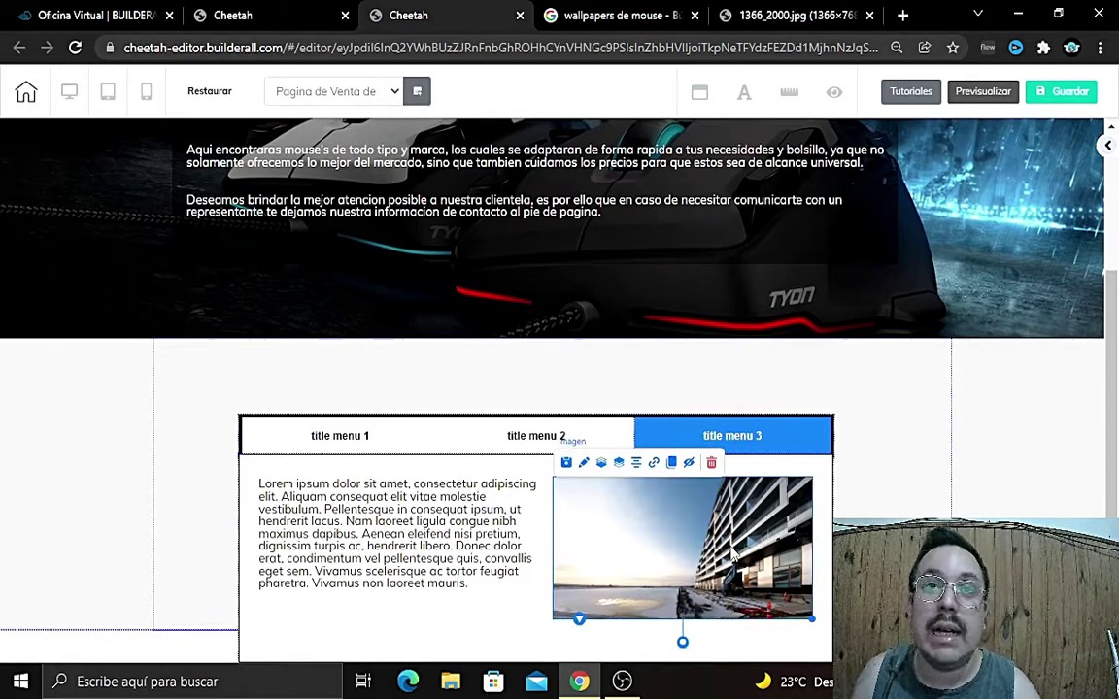
pyautogui.click(342, 515)
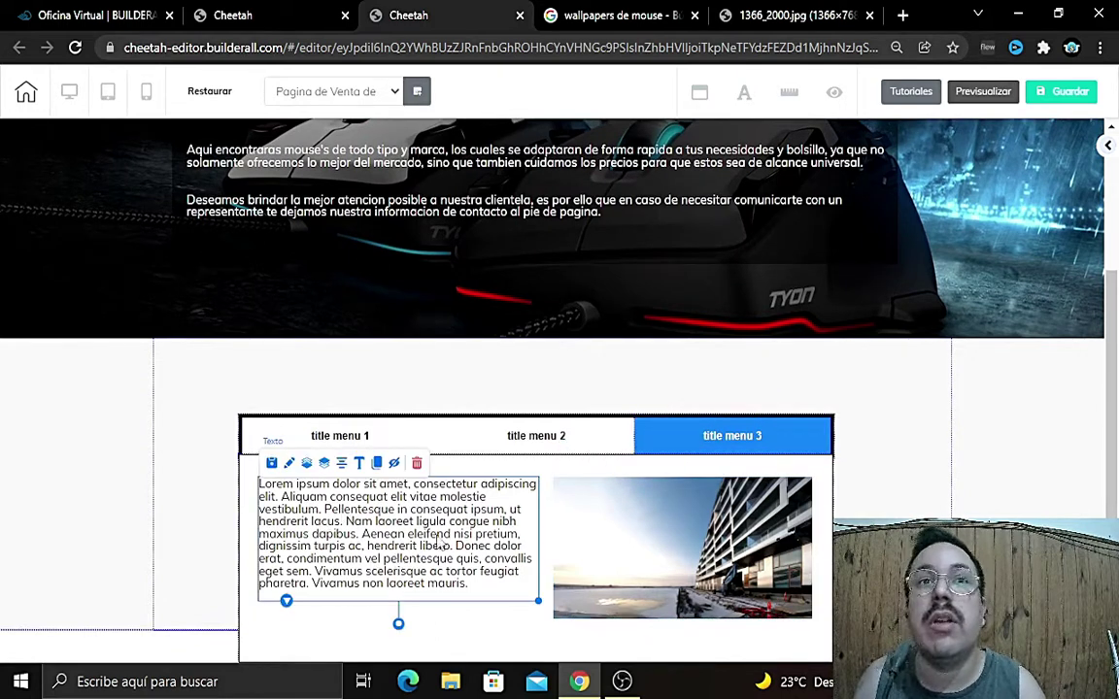
pyautogui.click(511, 617)
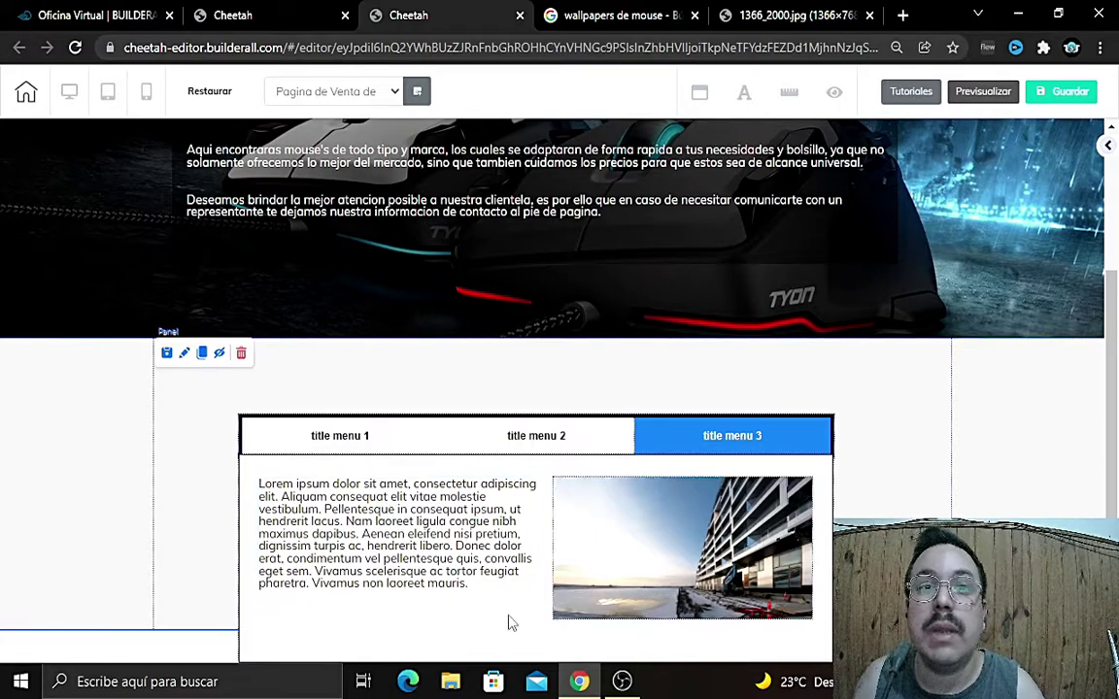
# Step: Collapse the title menu 3 page and move the large menu to the upper-left area of its panel
pyautogui.click(719, 449)
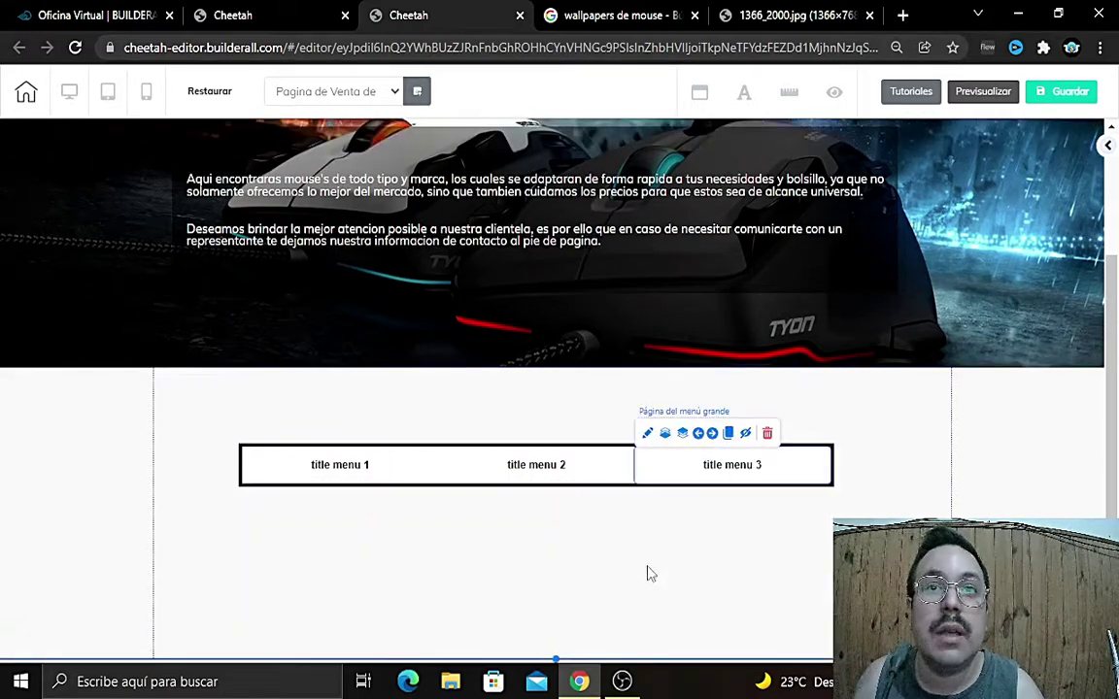
pyautogui.click(533, 430)
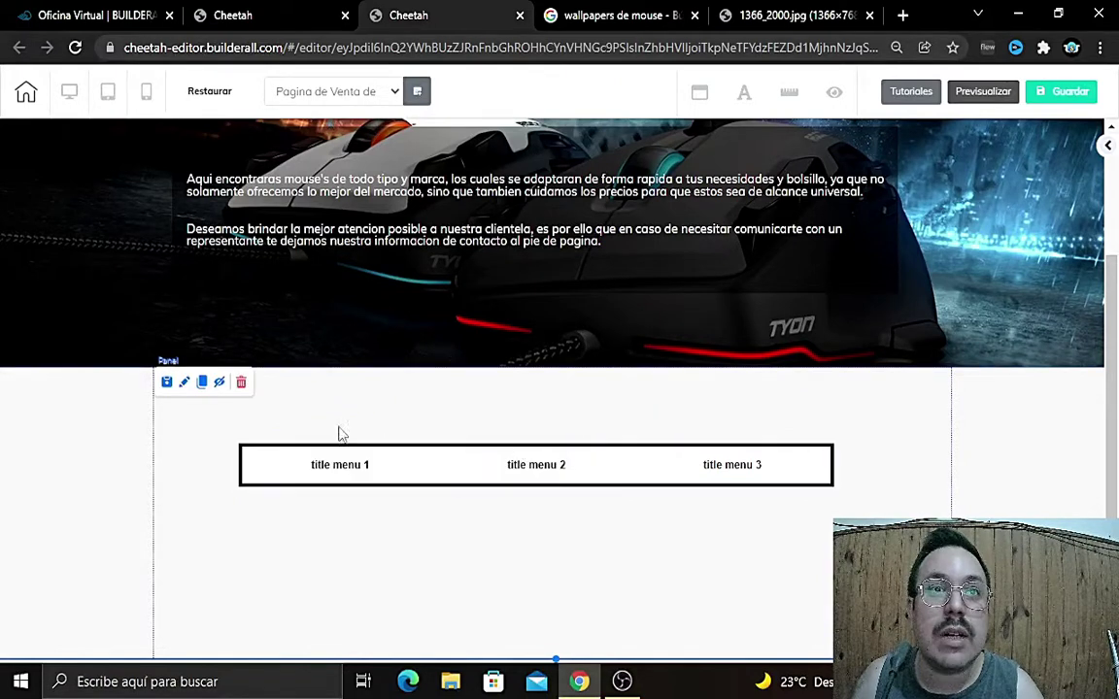
pyautogui.moveTo(439, 454); pyautogui.dragTo(361, 403)
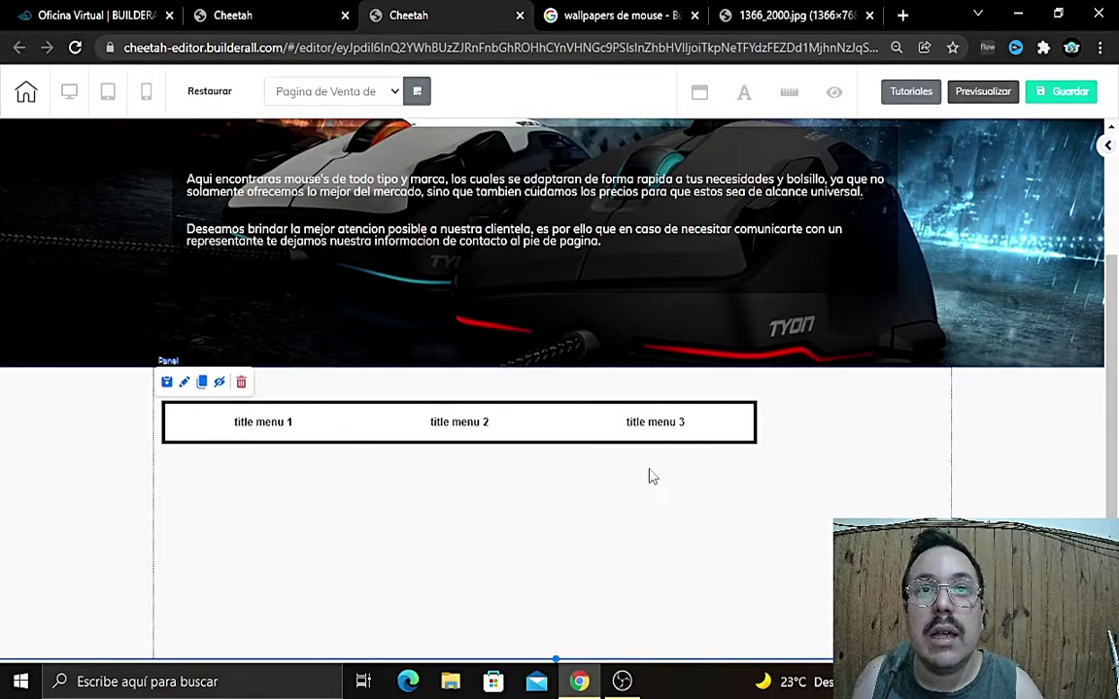
# Step: Look through the contents of the title menu 1, title menu 2 and title menu 3 pages
pyautogui.click(653, 432)
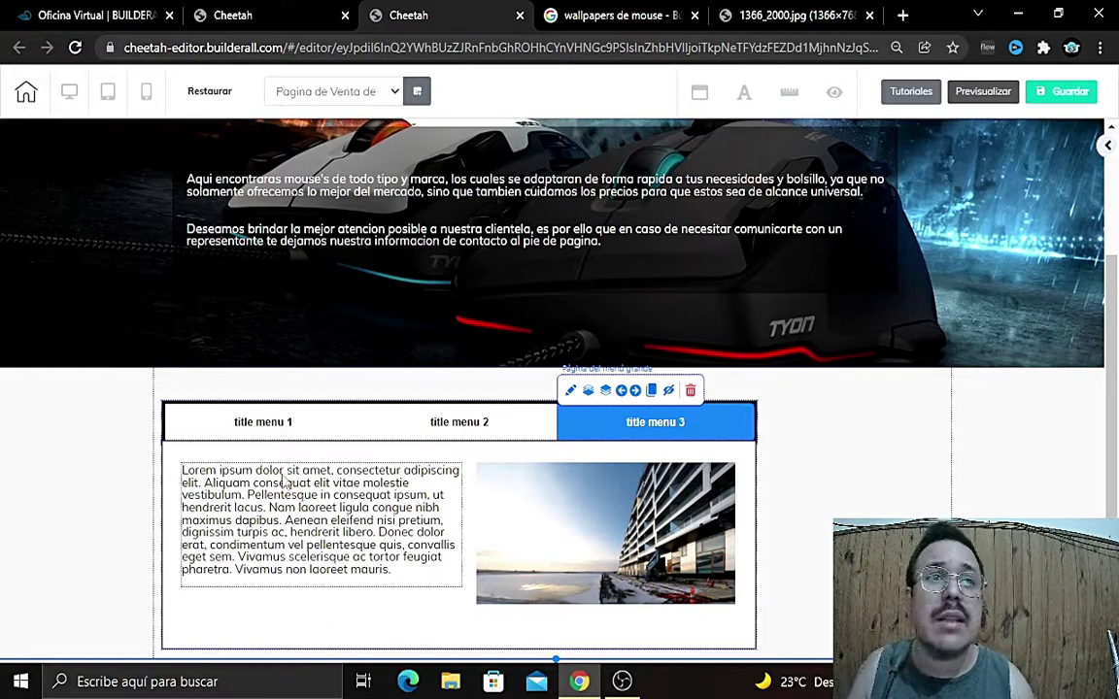
pyautogui.click(279, 436)
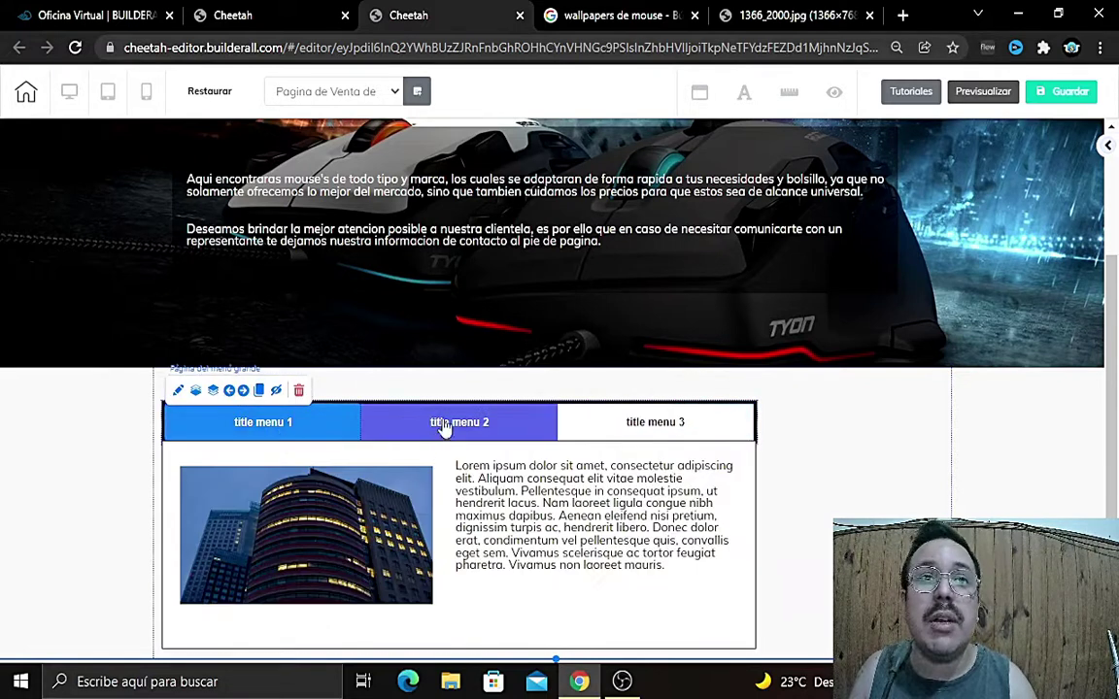
pyautogui.click(447, 427)
pyautogui.click(720, 425)
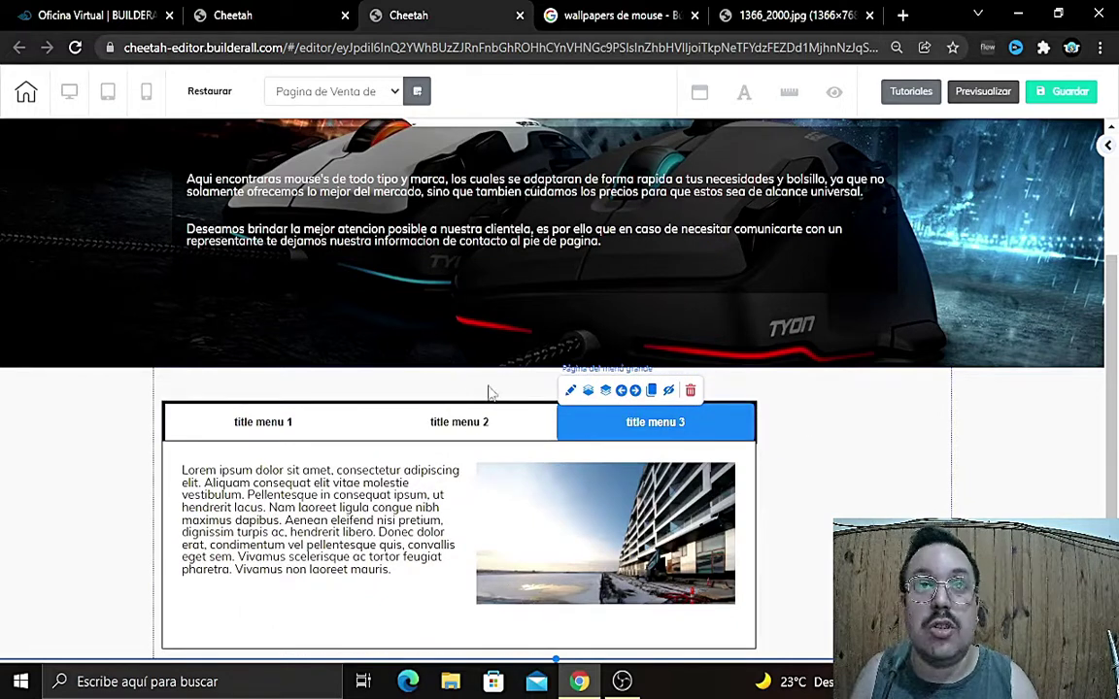
pyautogui.click(454, 422)
pyautogui.click(300, 425)
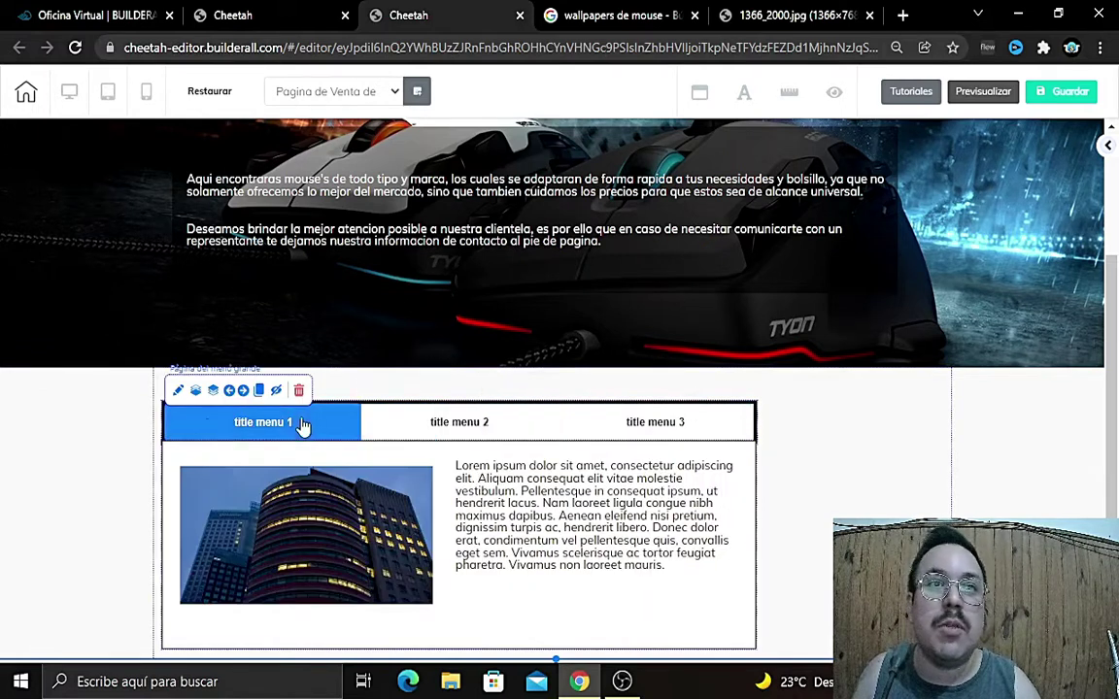
pyautogui.click(637, 428)
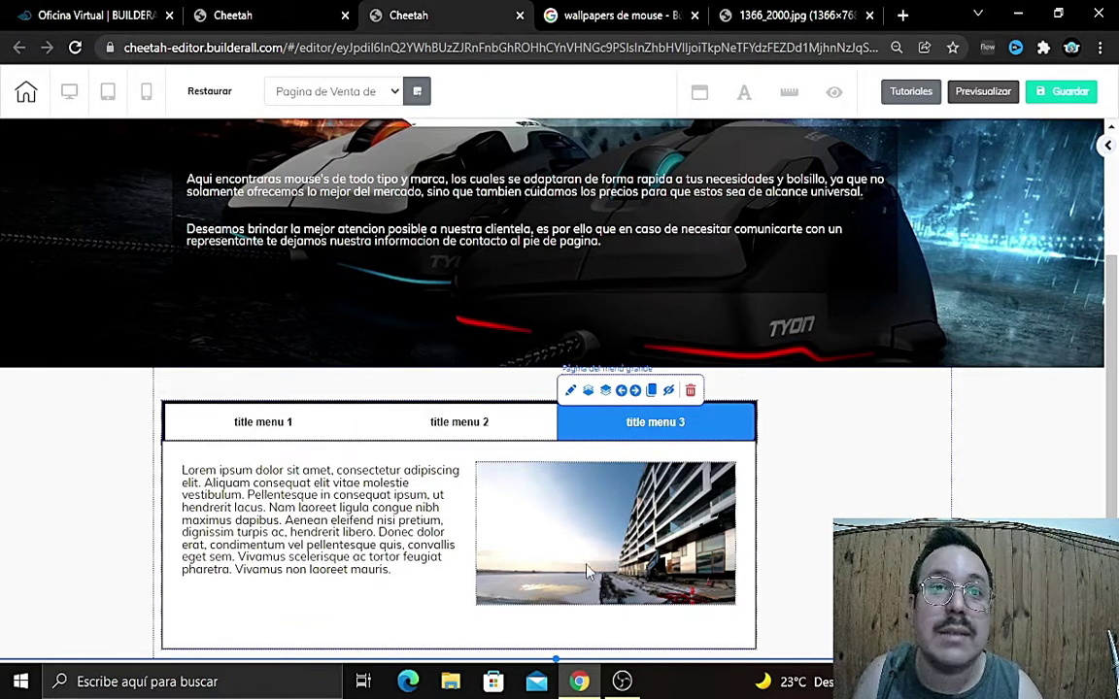
# Step: View the settings available for the title menu 2 page, leaving them as they are
pyautogui.click(524, 432)
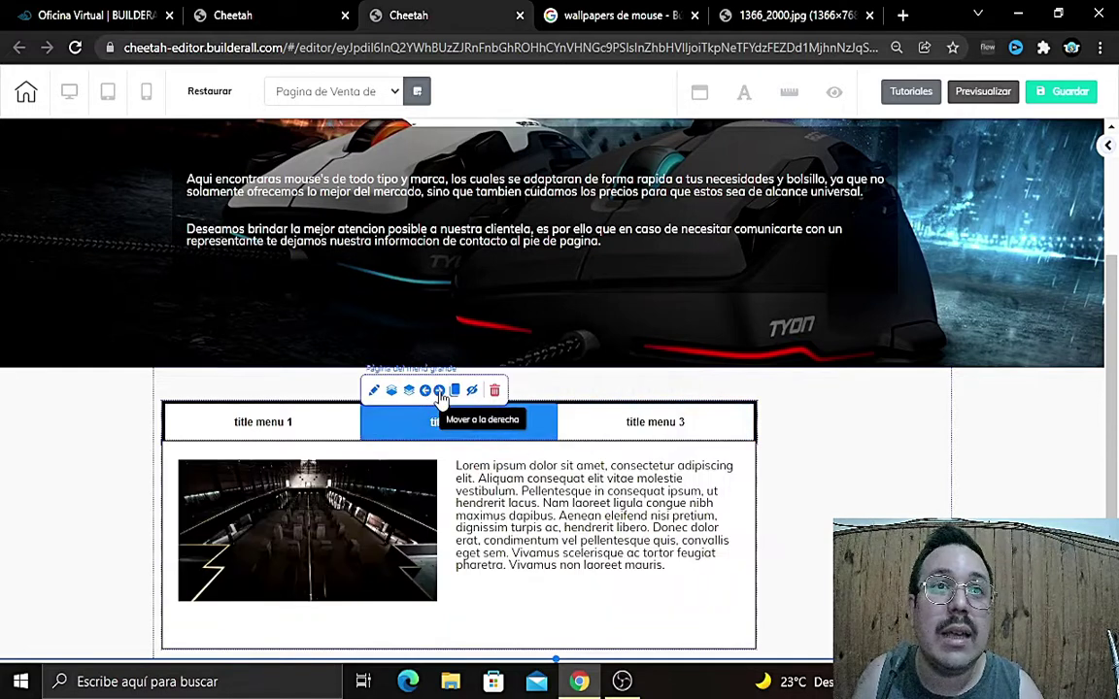
pyautogui.click(374, 391)
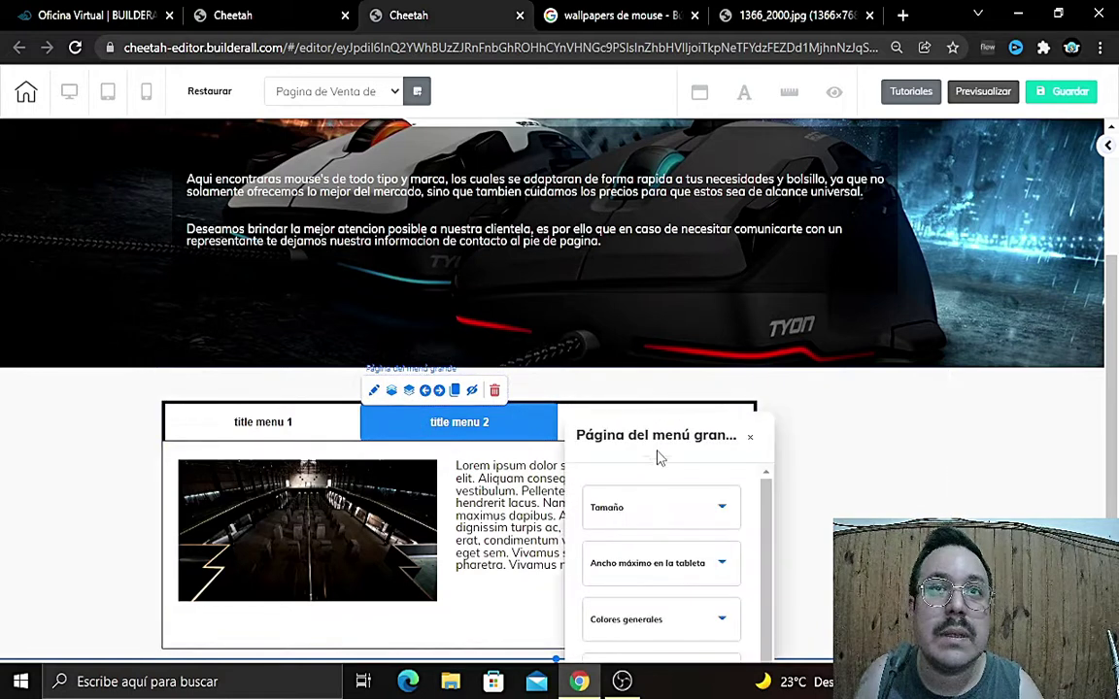
pyautogui.click(750, 438)
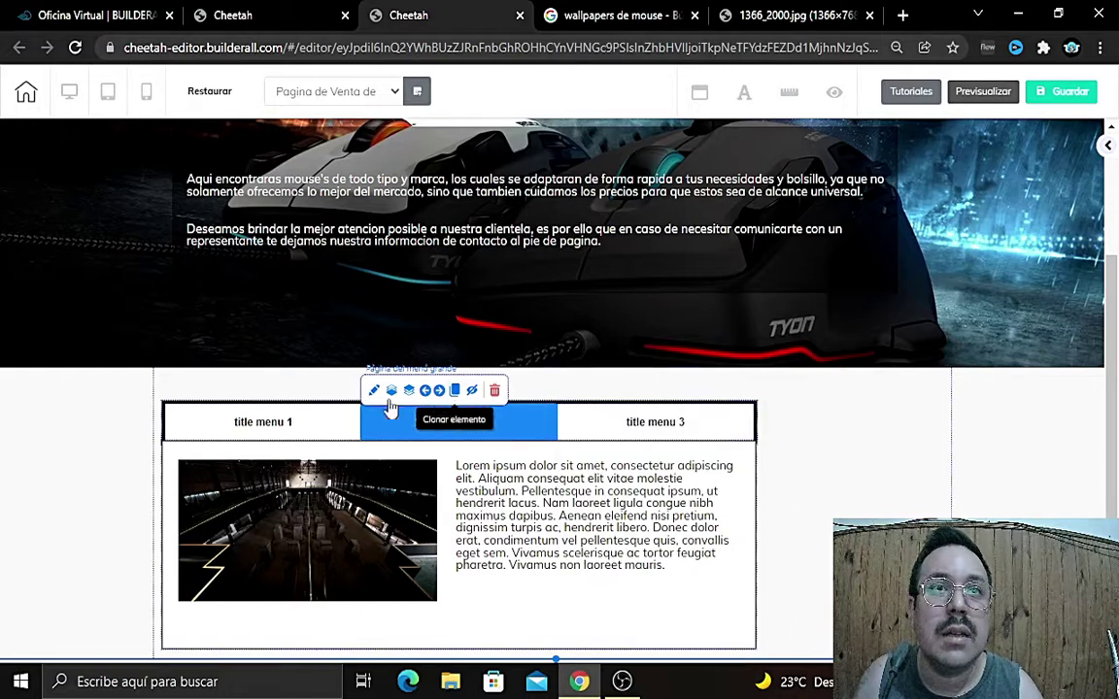
# Step: Review the contents of the first two menu pages and view the settings available for title menu 1
pyautogui.click(292, 427)
pyautogui.click(324, 502)
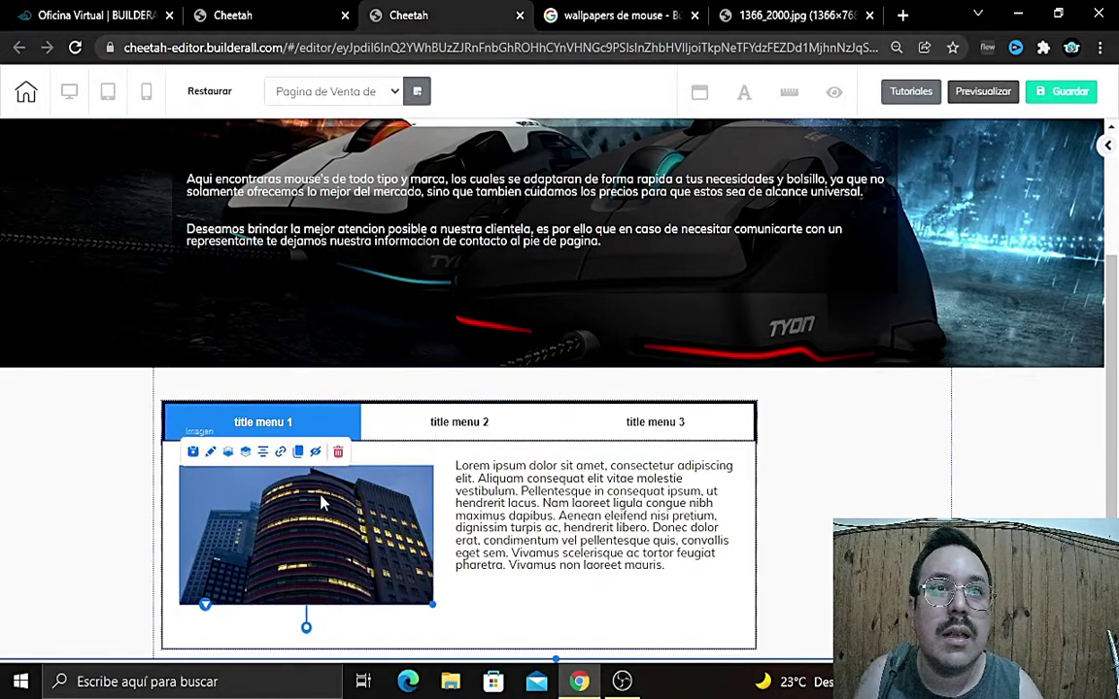
pyautogui.click(424, 420)
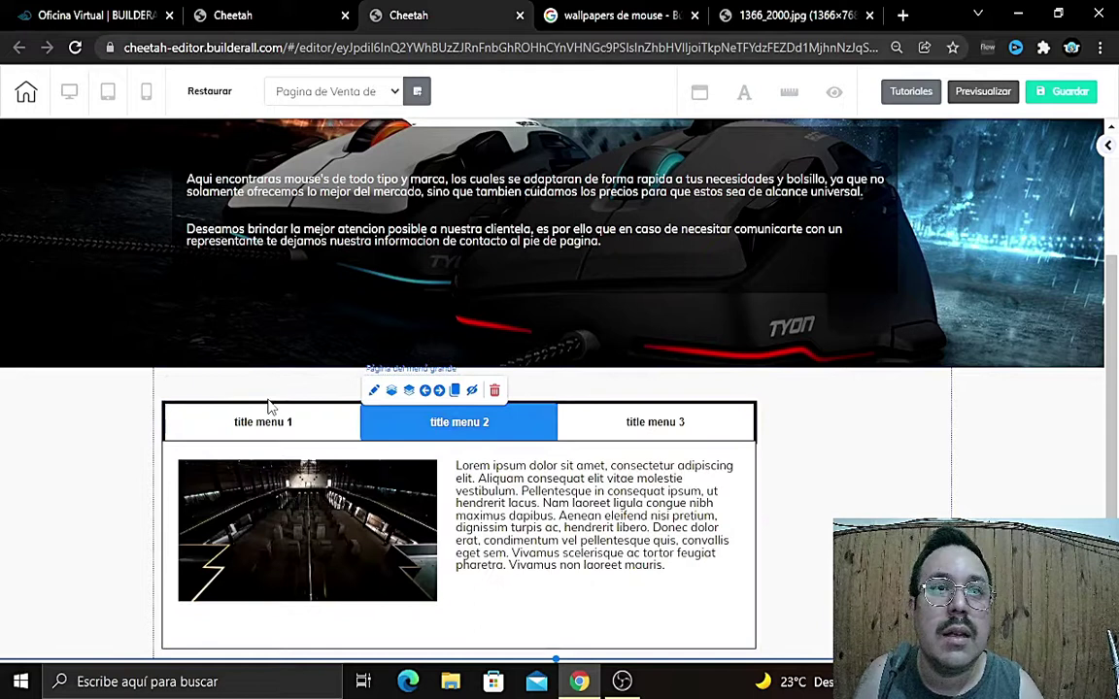
pyautogui.click(270, 416)
pyautogui.click(284, 433)
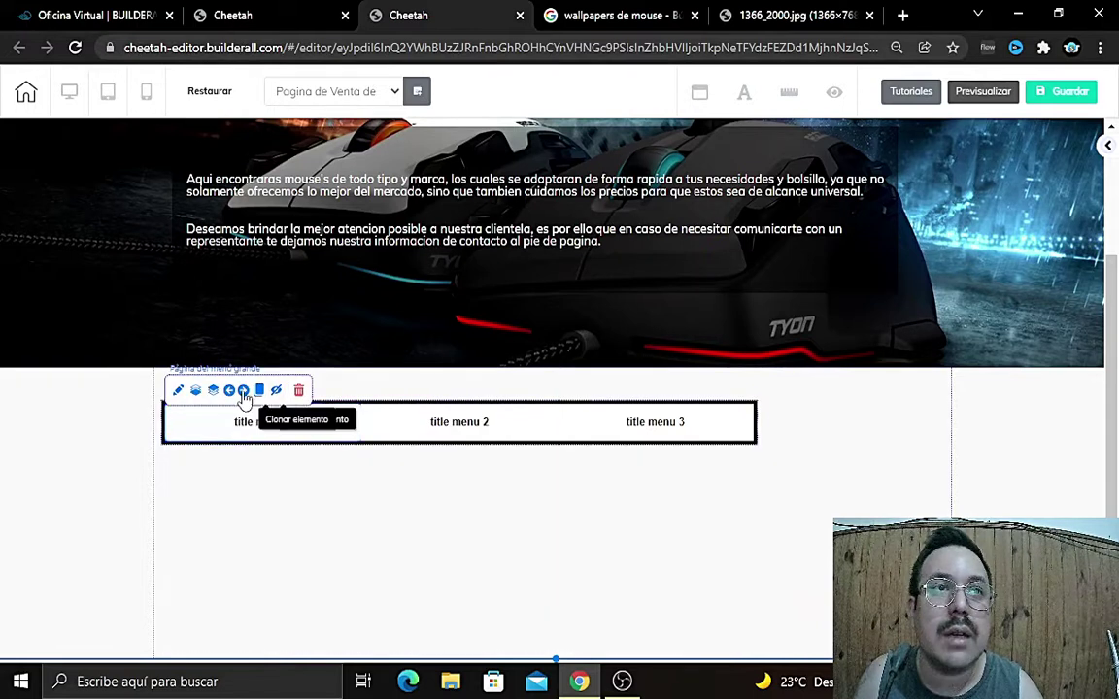
pyautogui.click(179, 391)
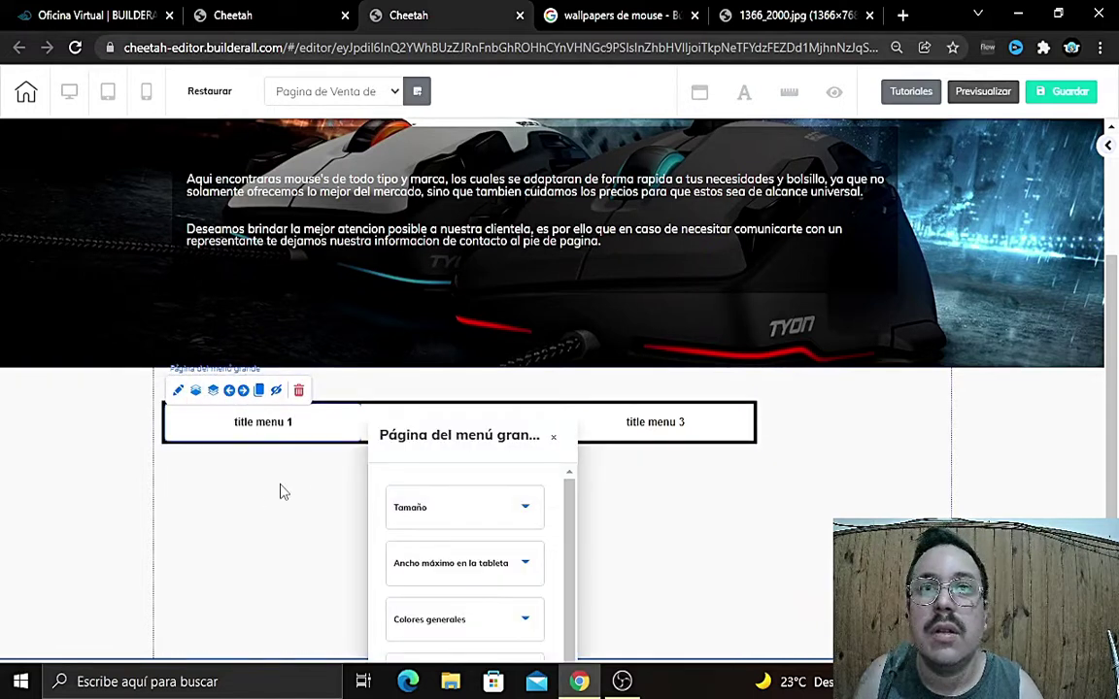
pyautogui.moveTo(452, 424); pyautogui.dragTo(606, 391)
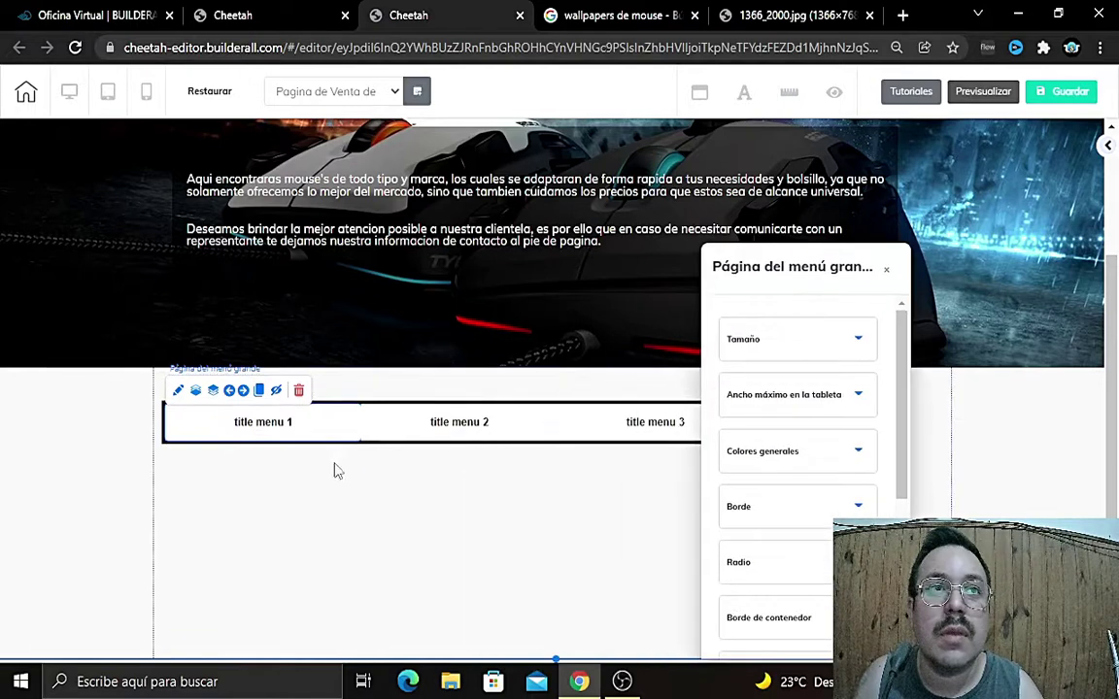
pyautogui.click(886, 269)
# Step: Clone the title menu 1 page and its successive copies until the large menu has eight pages
pyautogui.click(250, 431)
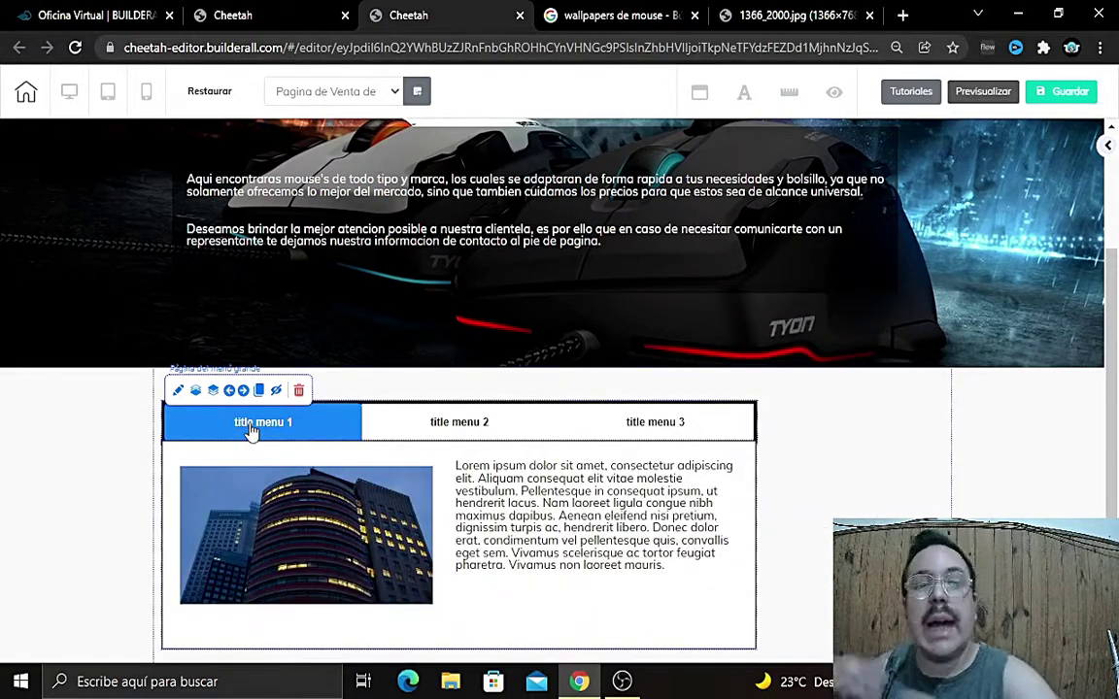
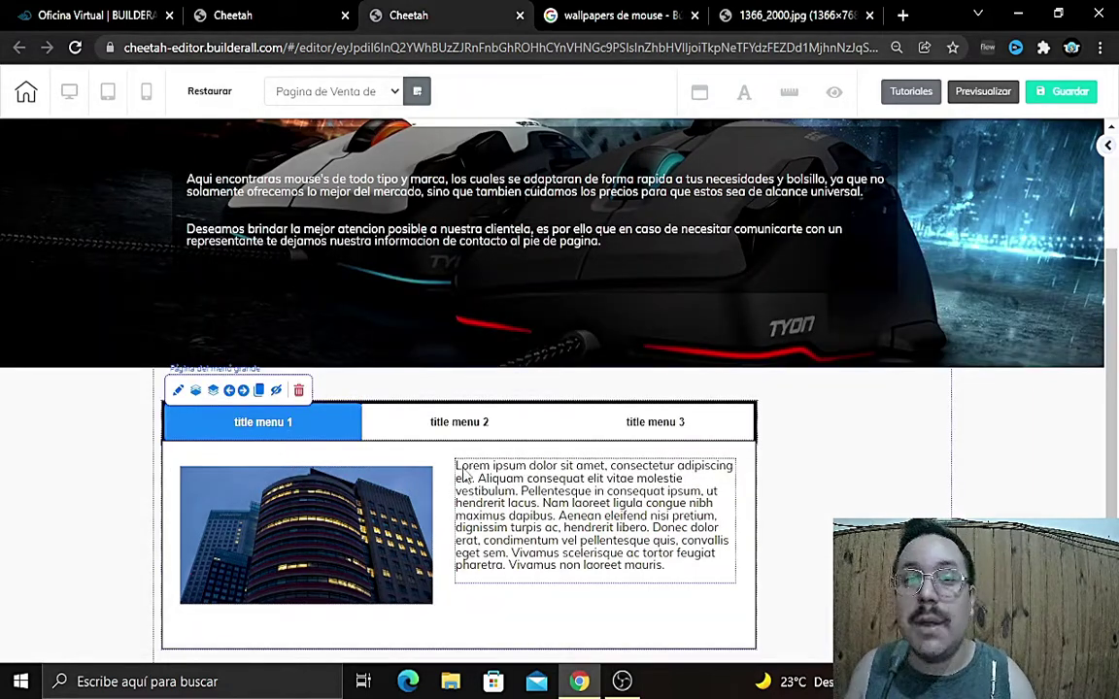
pyautogui.click(260, 393)
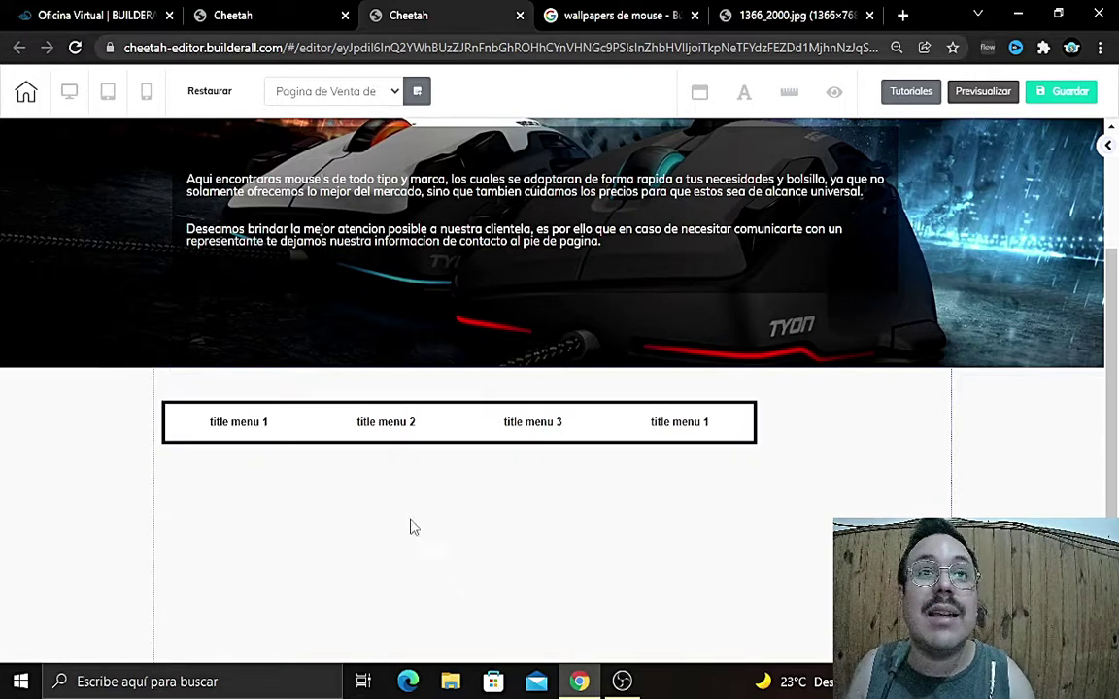
pyautogui.click(693, 434)
pyautogui.click(700, 392)
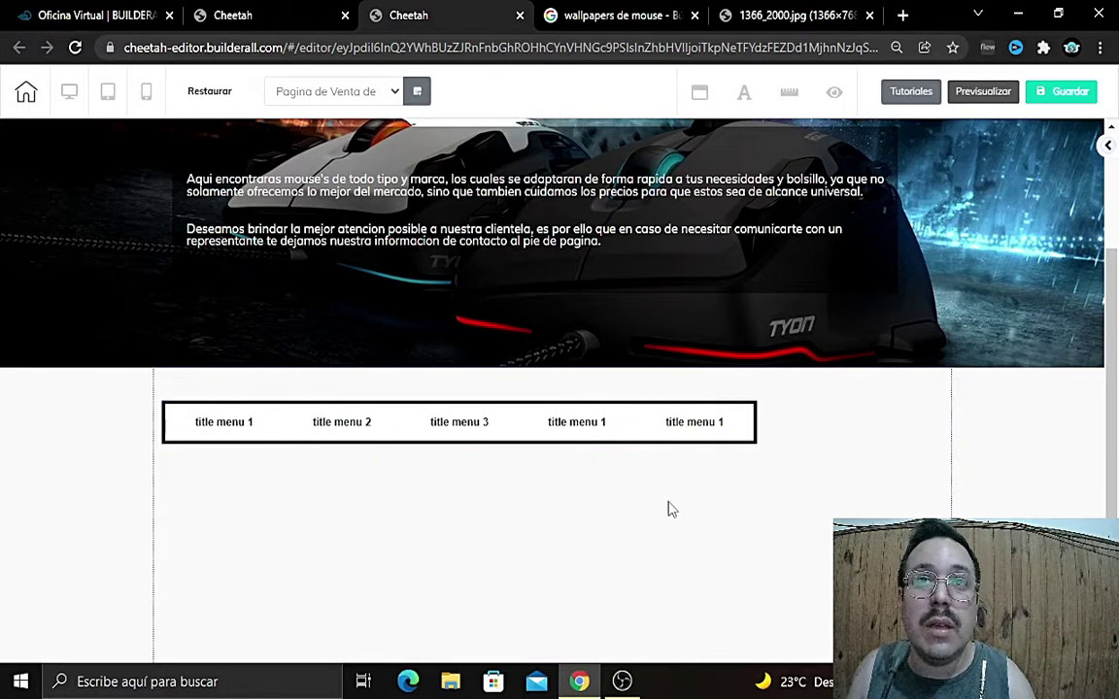
pyautogui.click(690, 429)
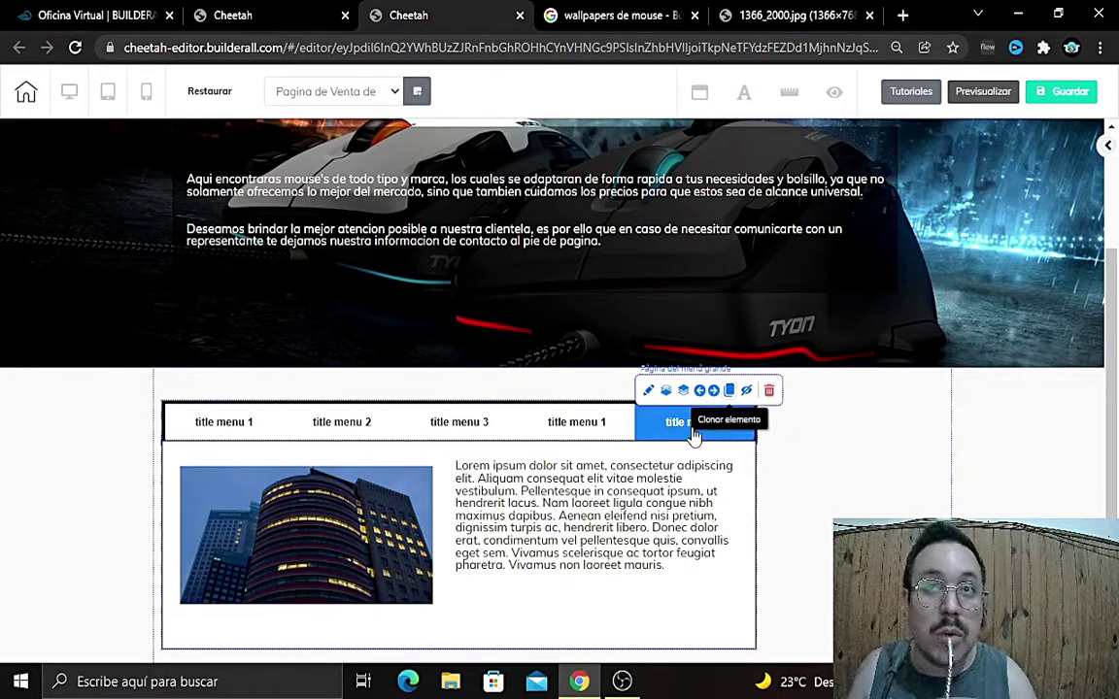
pyautogui.click(730, 390)
pyautogui.click(701, 428)
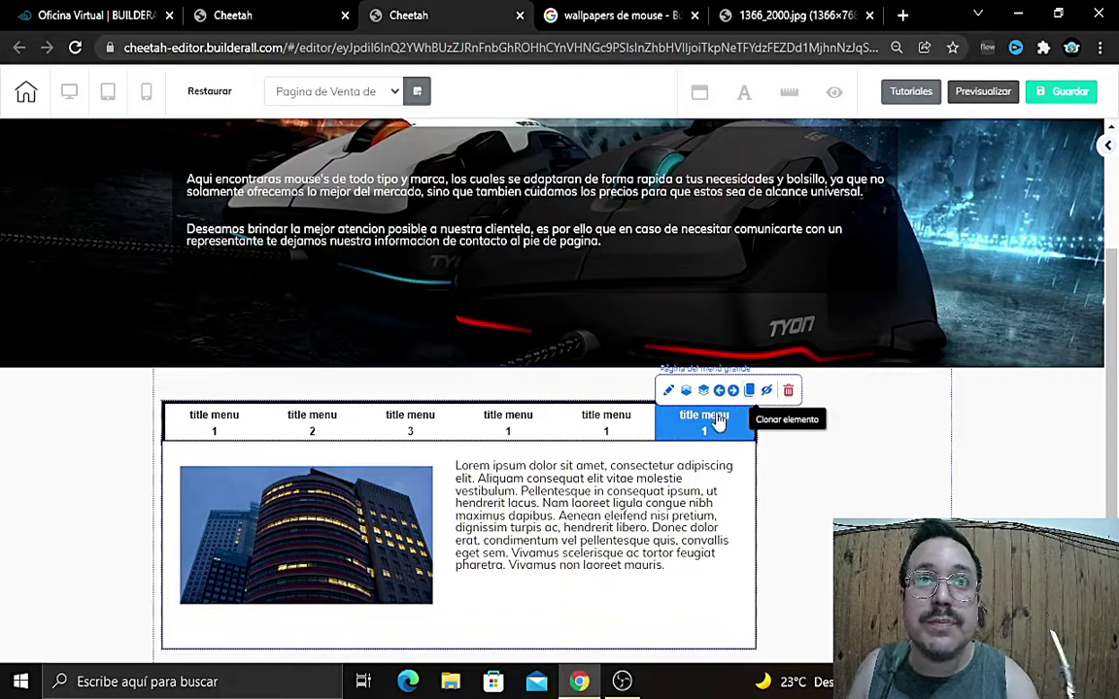
pyautogui.click(749, 389)
pyautogui.click(709, 427)
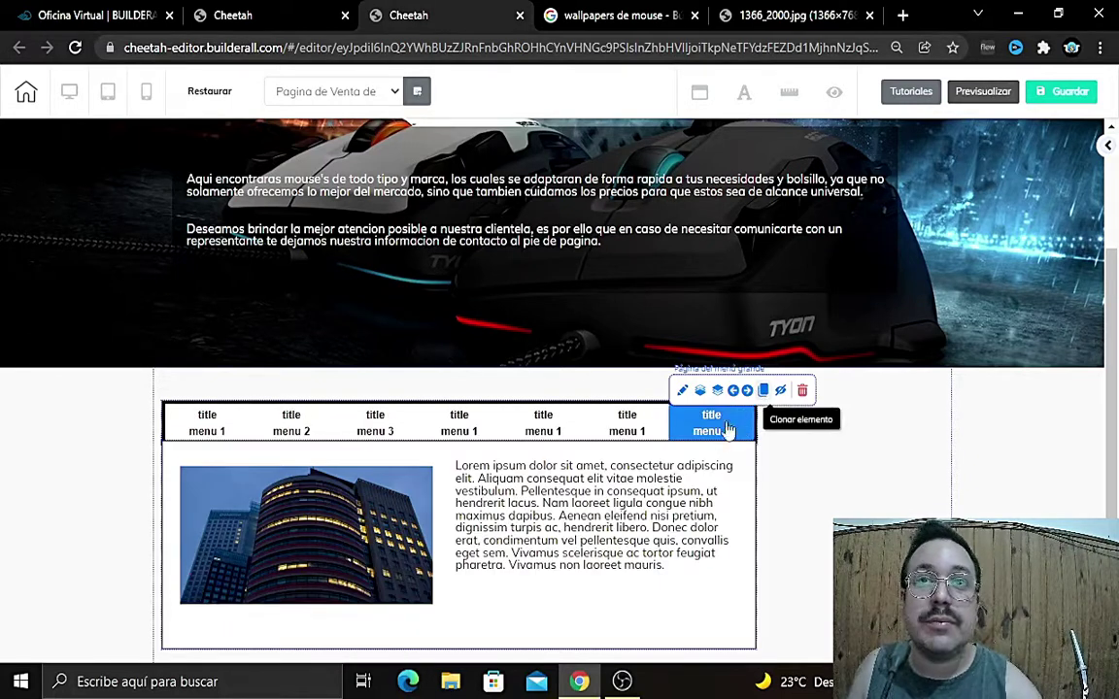
pyautogui.click(763, 390)
pyautogui.click(717, 429)
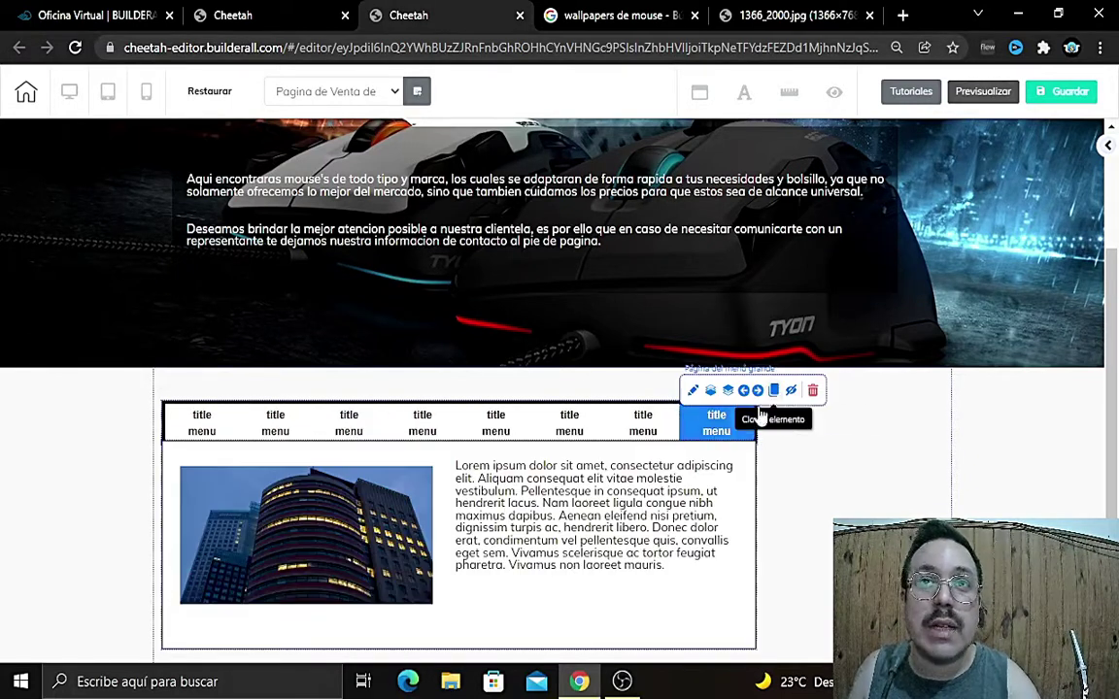
# Step: Clone the last menu page until the large menu has ten pages, and widen the menu across most of the content area
pyautogui.click(773, 390)
pyautogui.click(720, 427)
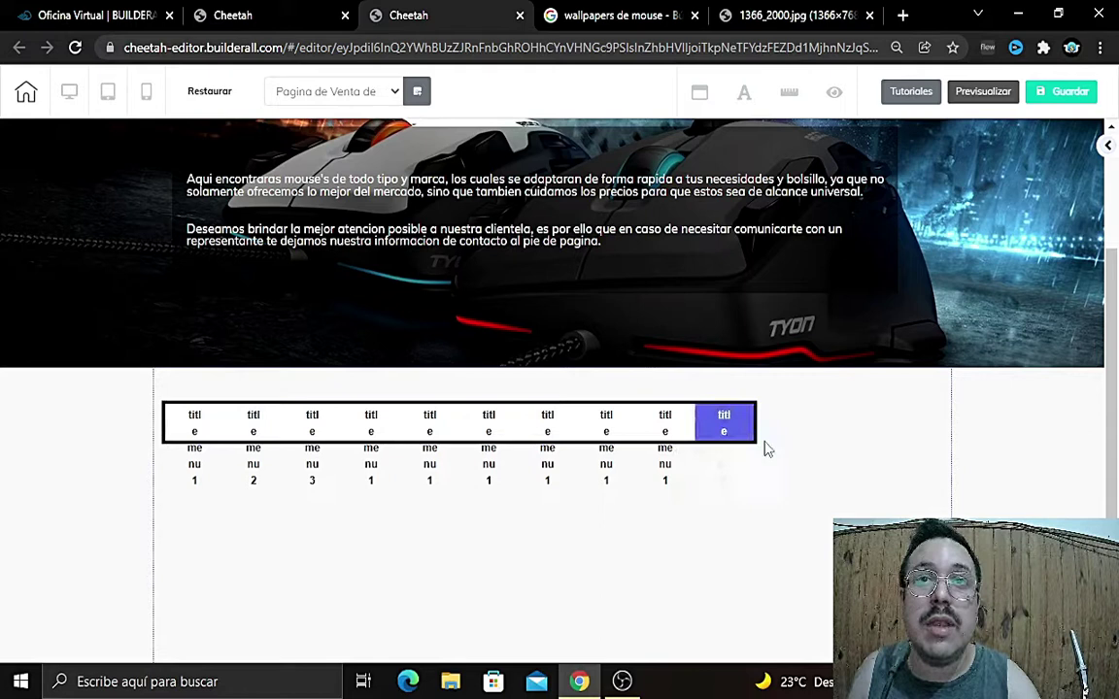
pyautogui.click(756, 453)
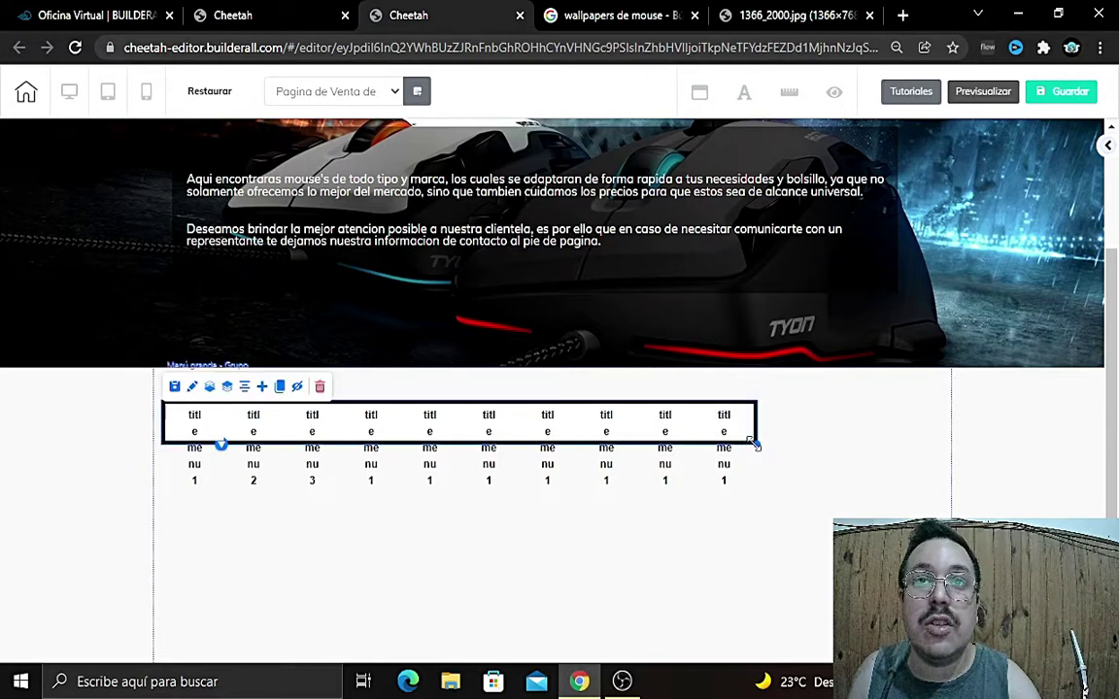
pyautogui.moveTo(756, 444); pyautogui.dragTo(944, 453)
pyautogui.click(929, 460)
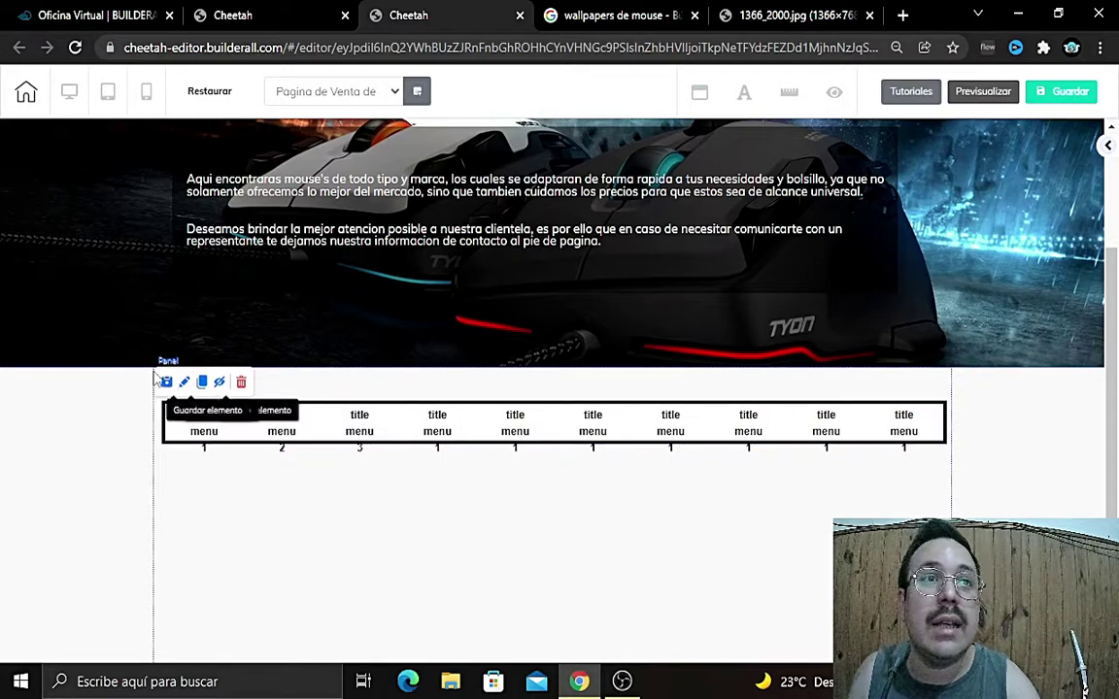
# Step: Shift the large menu to the content area's left guide and stretch it to reach almost the right guide
pyautogui.click(437, 424)
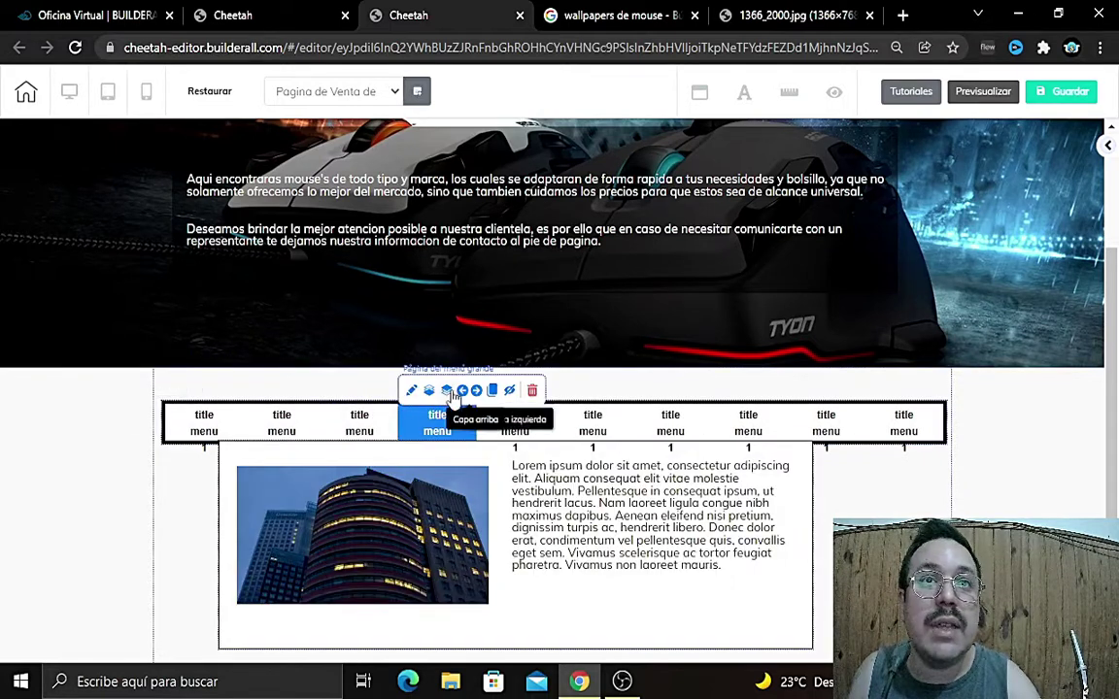
pyautogui.click(592, 420)
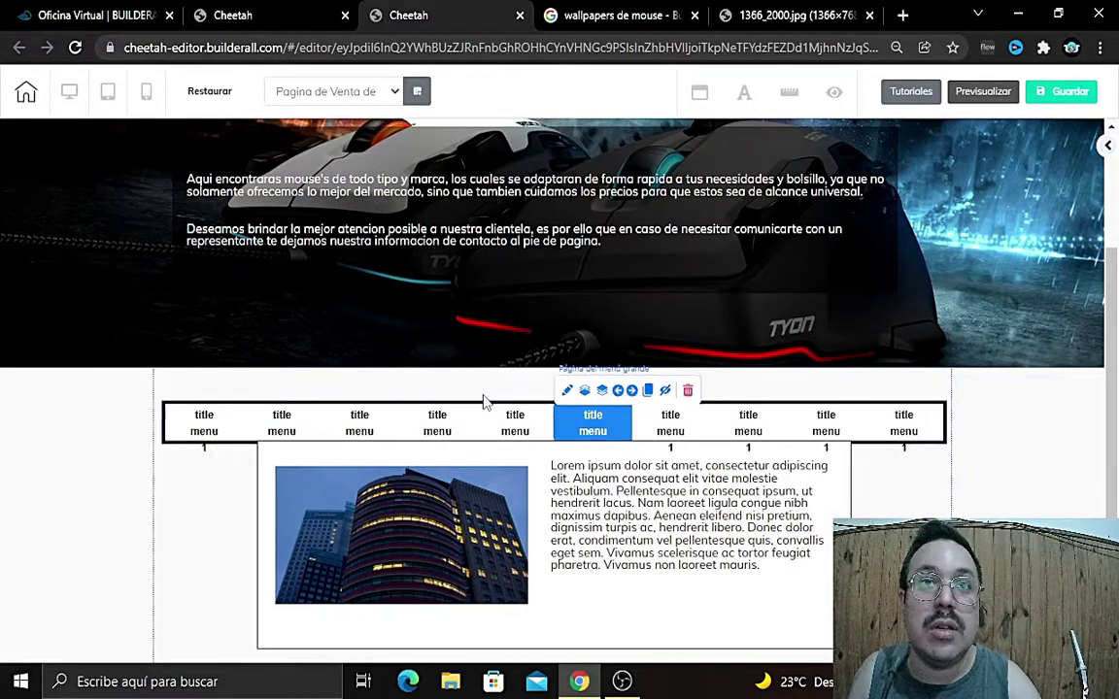
pyautogui.moveTo(492, 407); pyautogui.dragTo(482, 400)
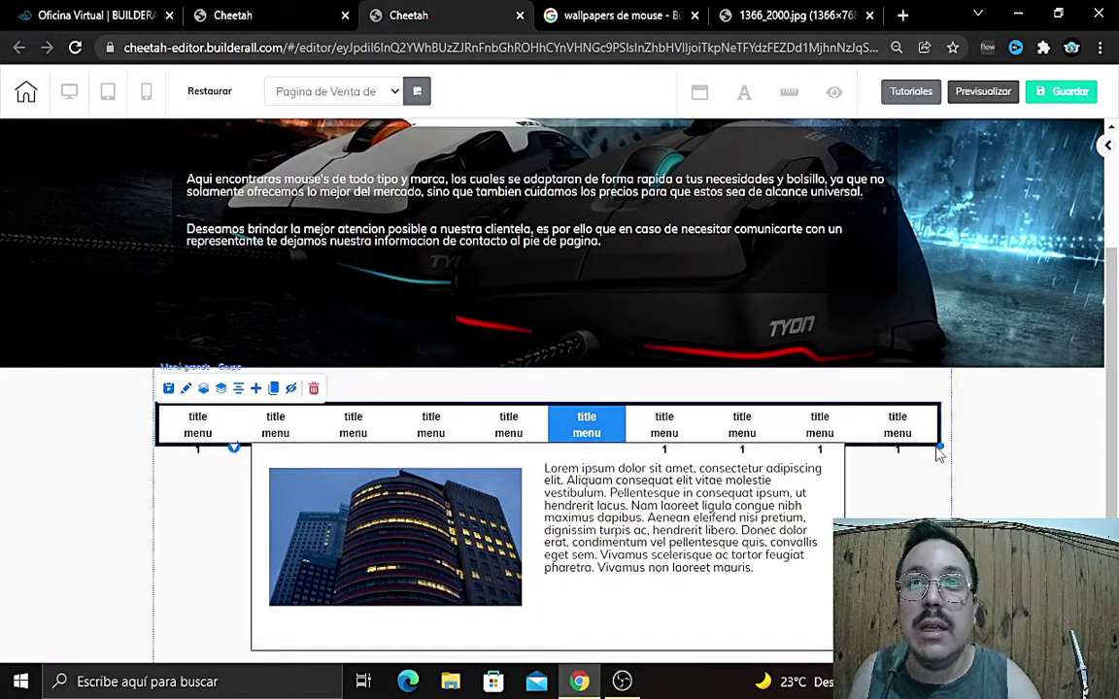
pyautogui.moveTo(938, 455); pyautogui.dragTo(948, 447)
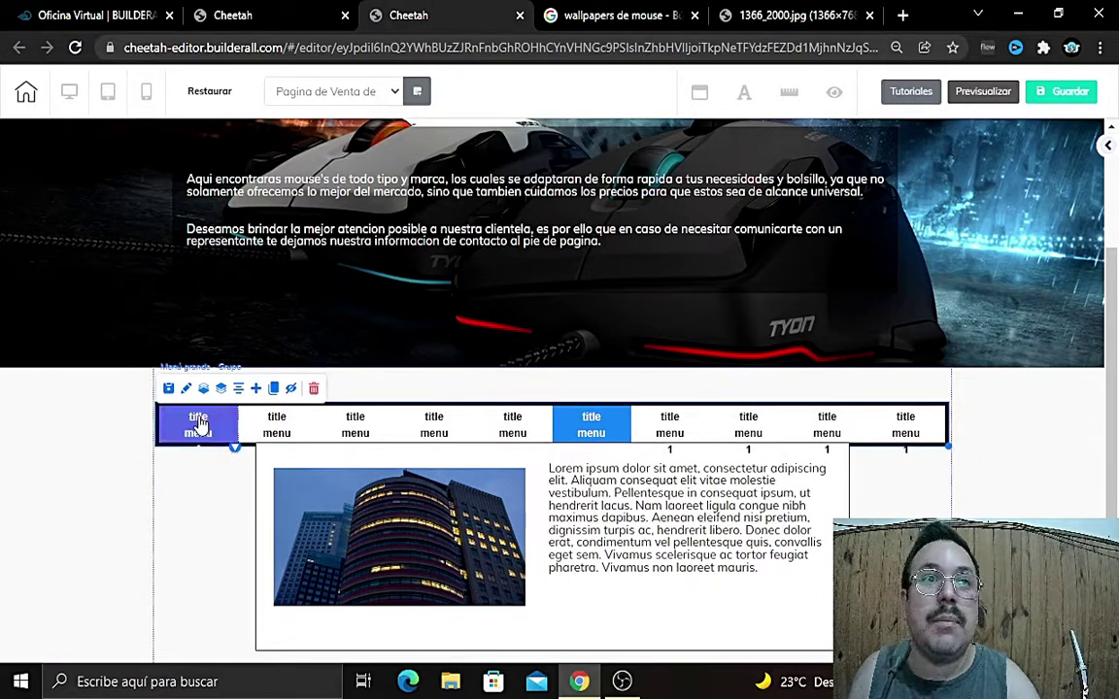
# Step: Rename the first page of the large menu as Logitech
pyautogui.click(198, 424)
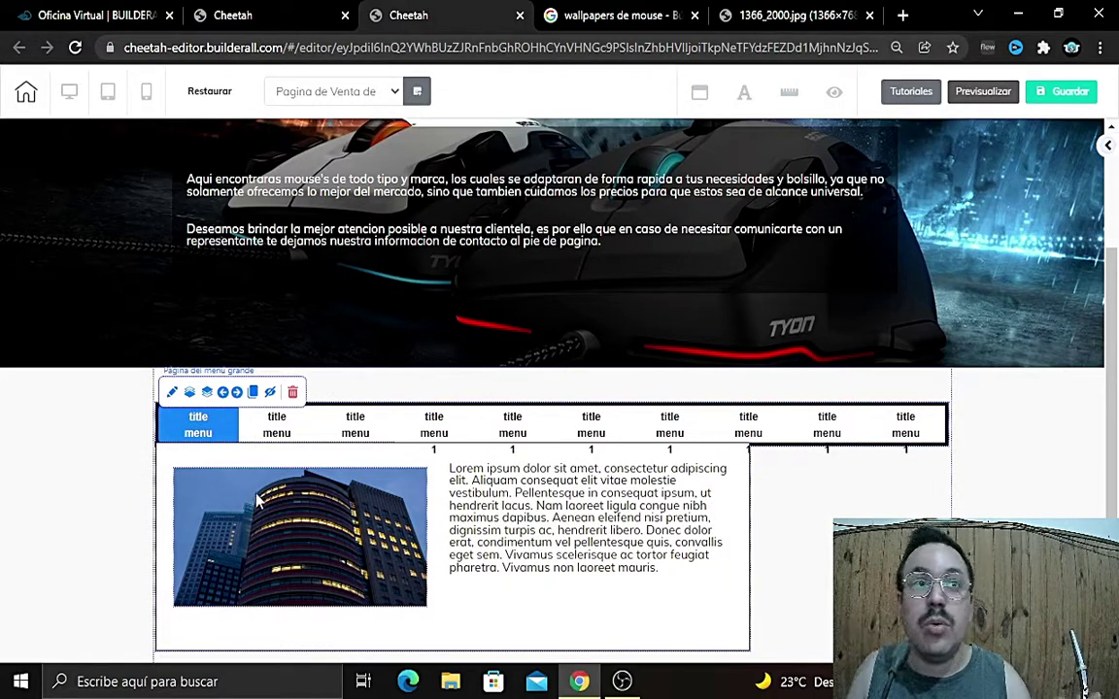
pyautogui.click(173, 394)
pyautogui.moveTo(408, 408); pyautogui.dragTo(880, 144)
pyautogui.scroll(-3, 833, 439)
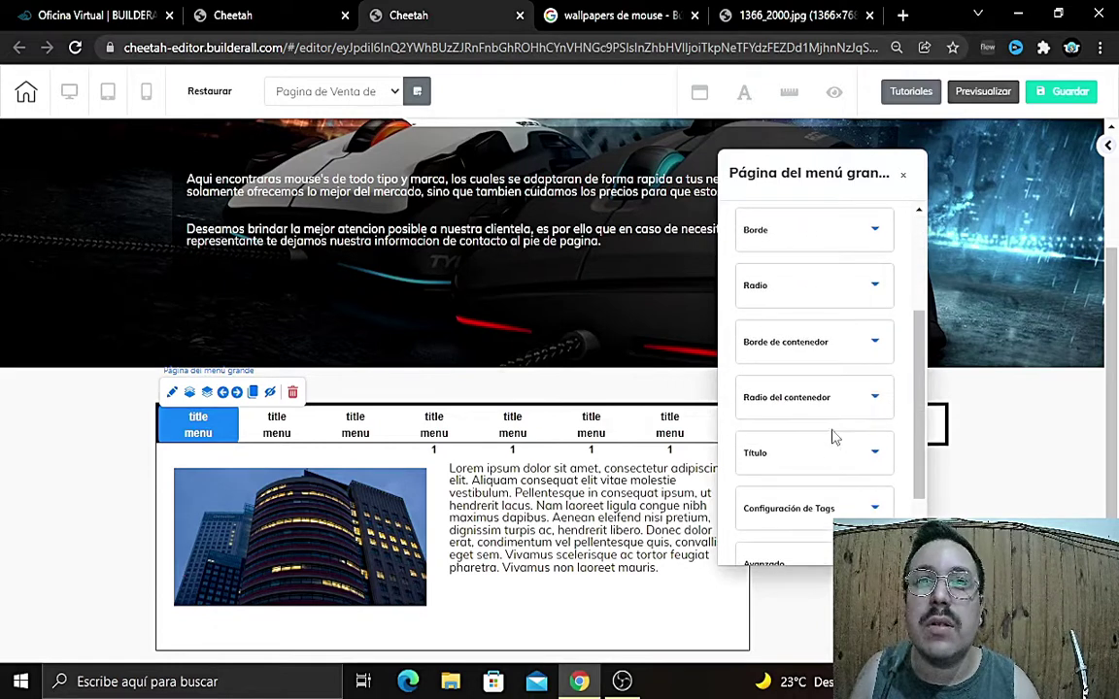
pyautogui.click(823, 462)
pyautogui.doubleClick(792, 527)
pyautogui.moveTo(723, 516); pyautogui.dragTo(623, 525)
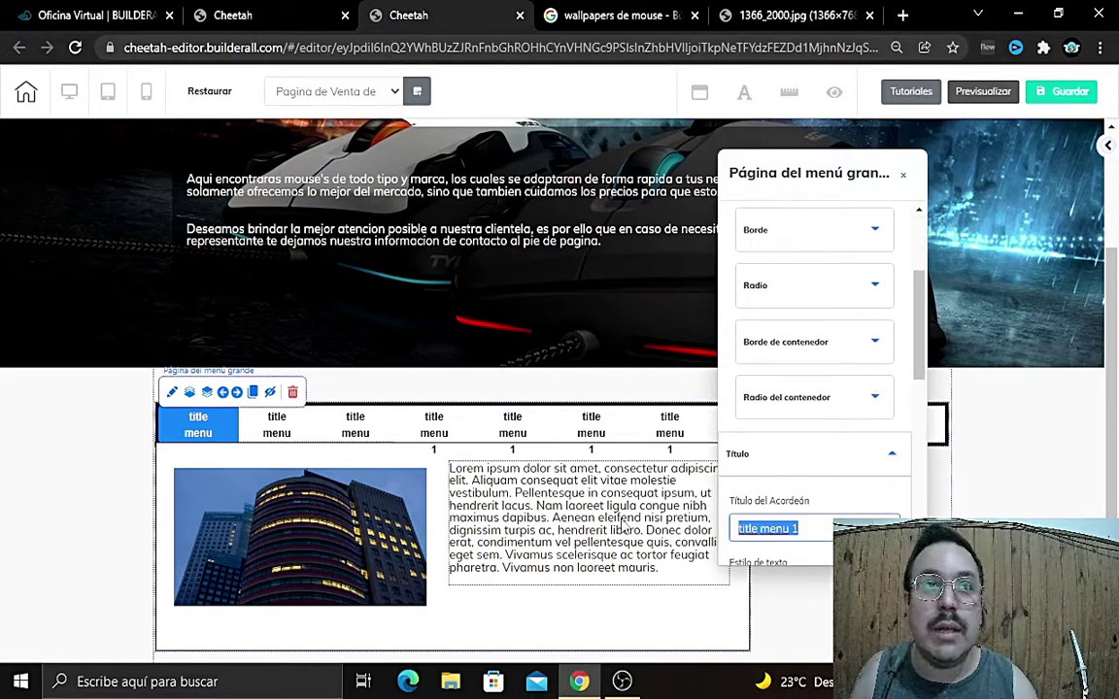
pyautogui.write('Logitech')
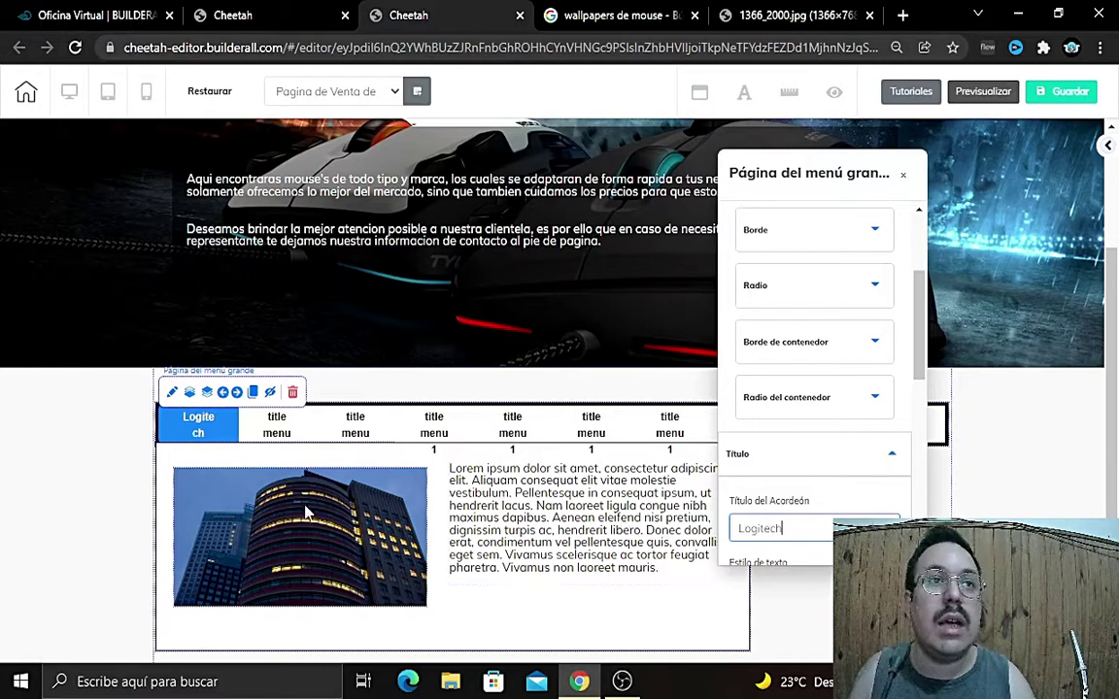
# Step: Set the Logitech page title's font family to Muli Light and its font size to 13
pyautogui.scroll(-2, 824, 519)
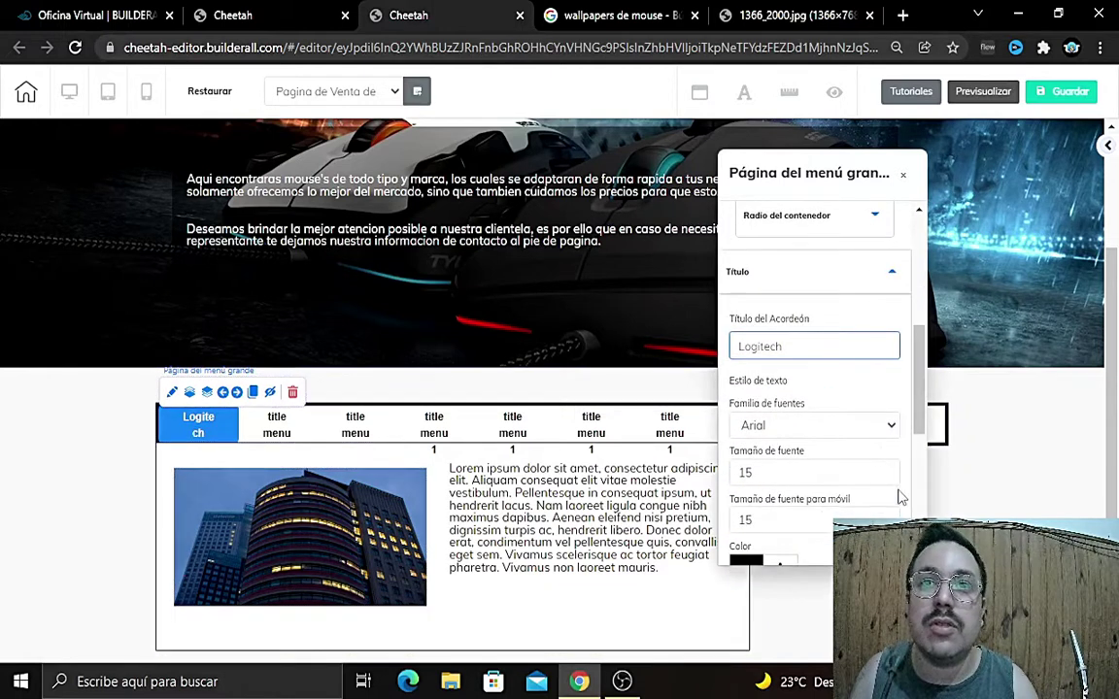
pyautogui.click(836, 425)
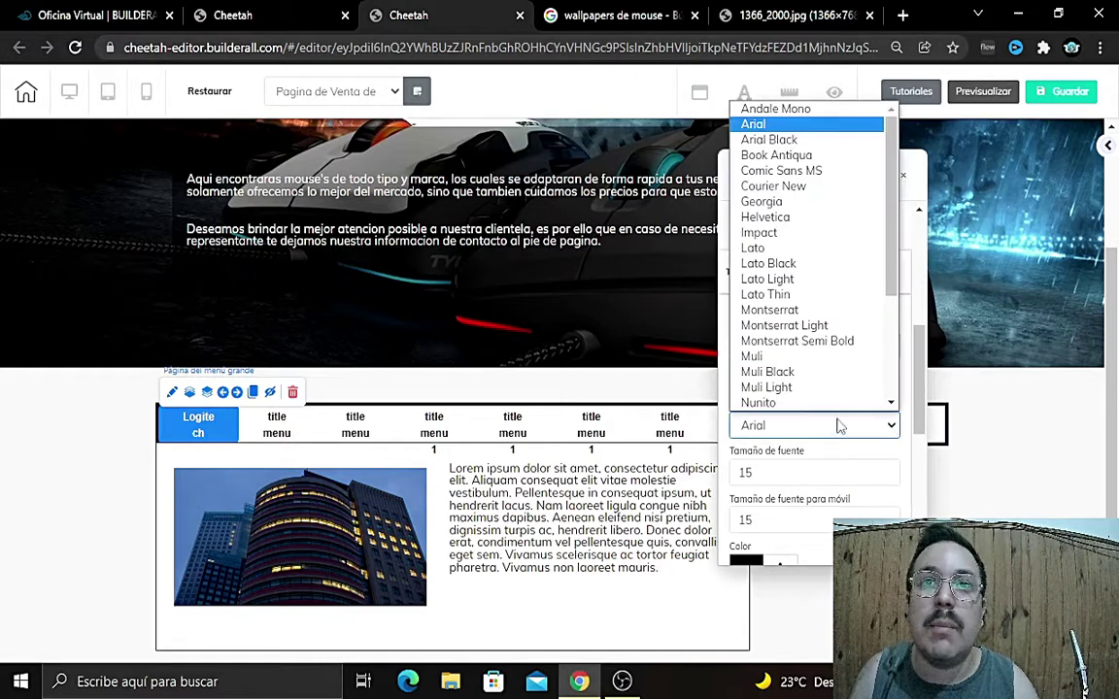
pyautogui.scroll(-1, 806, 384)
pyautogui.click(805, 388)
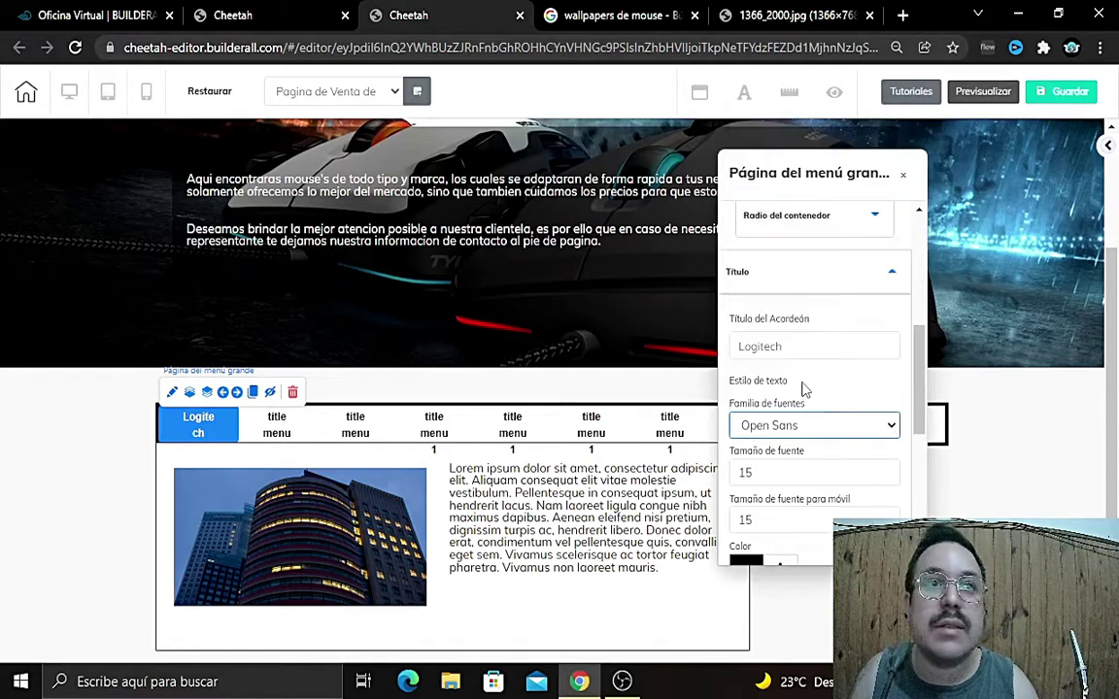
pyautogui.click(856, 435)
pyautogui.scroll(-1, 825, 398)
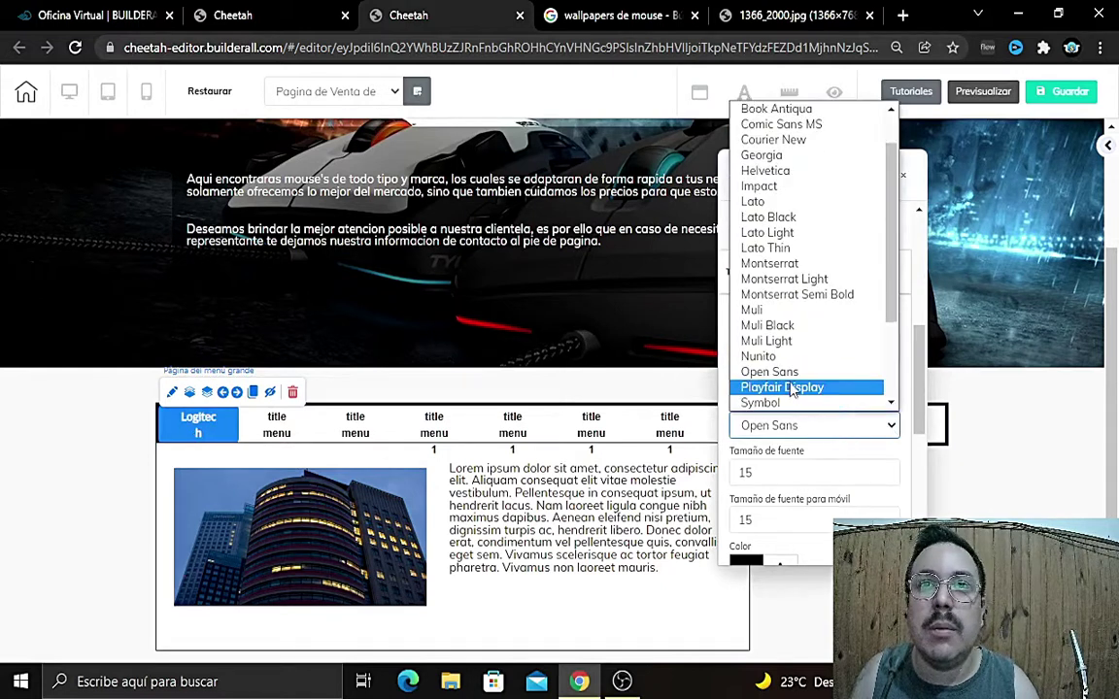
pyautogui.click(781, 355)
pyautogui.click(777, 425)
pyautogui.click(775, 365)
pyautogui.click(814, 429)
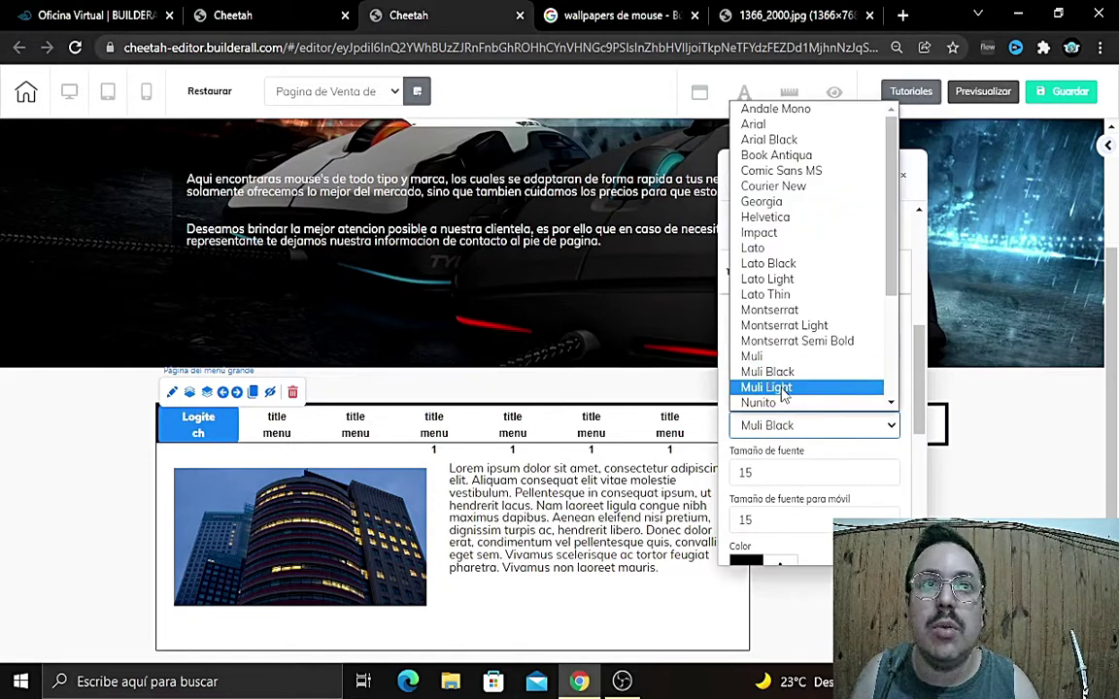
pyautogui.click(777, 387)
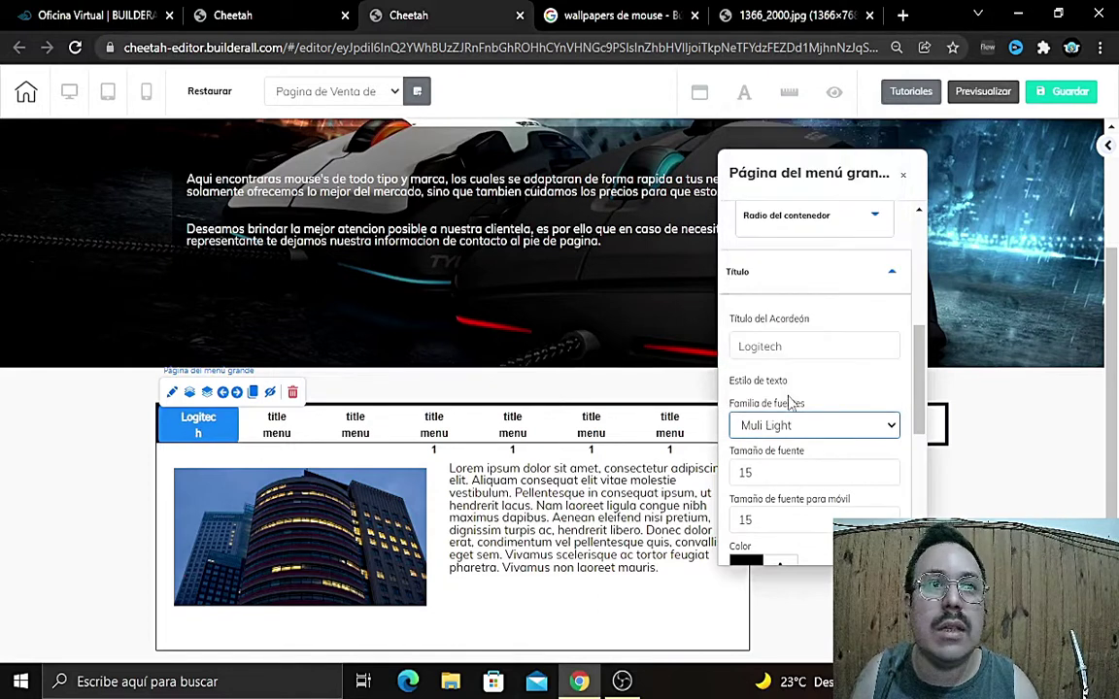
pyautogui.click(889, 477)
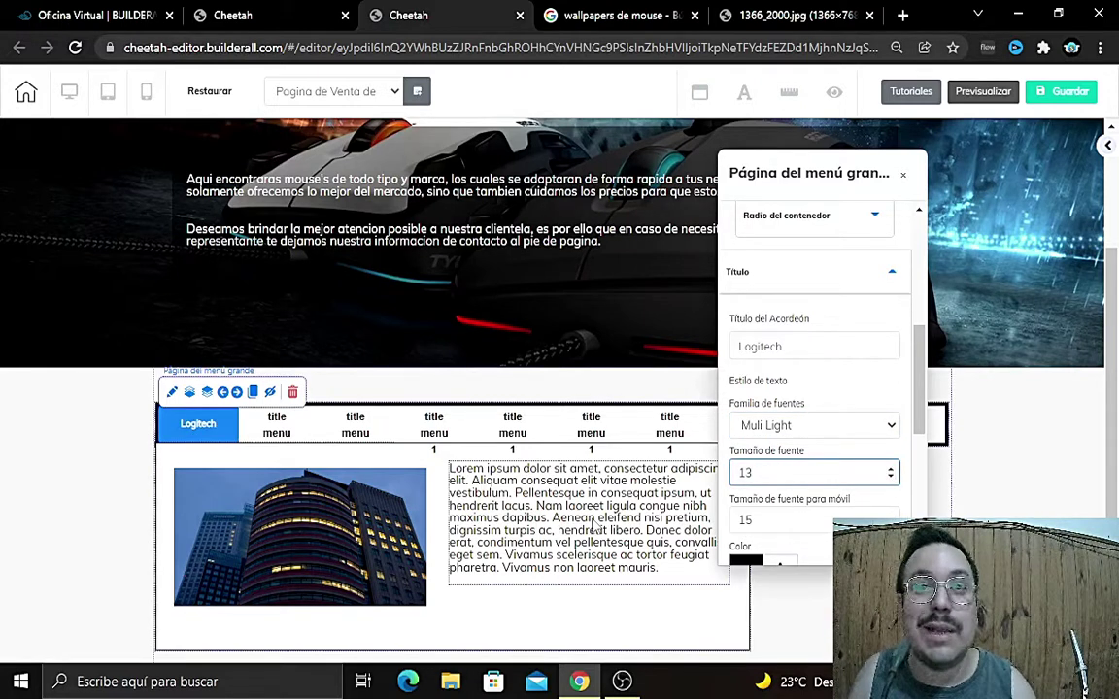
# Step: Set the alt text of the building image on the Logitech page to "Mouse LOGITECH gamer"
pyautogui.click(291, 546)
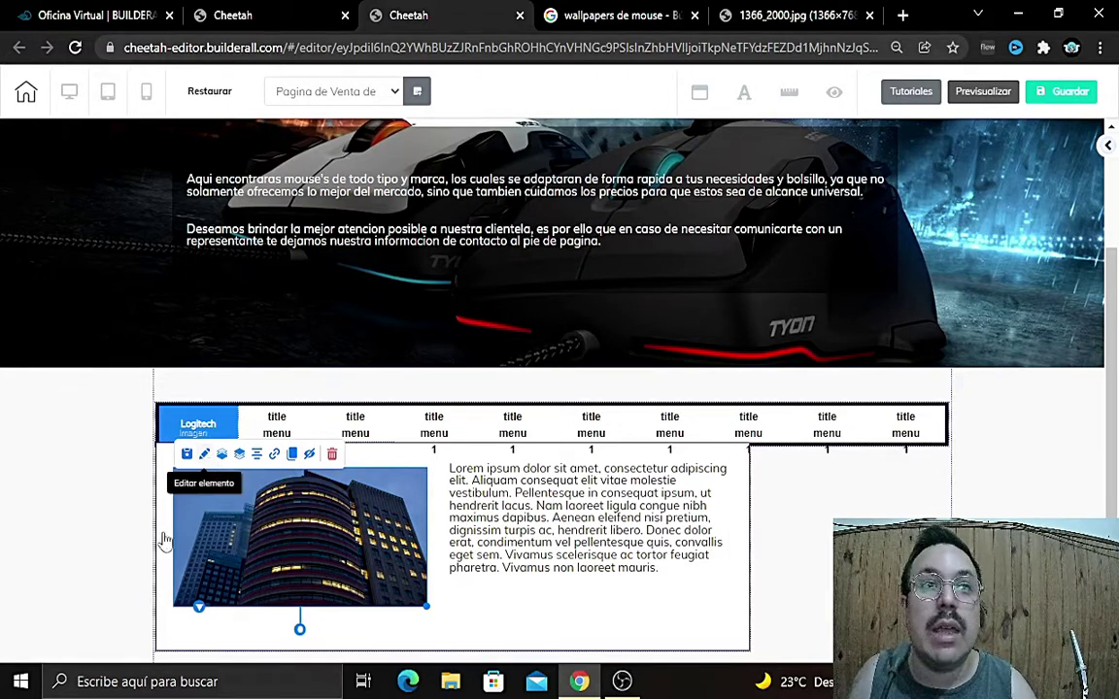
pyautogui.click(206, 455)
pyautogui.scroll(5, 765, 377)
pyautogui.click(835, 199)
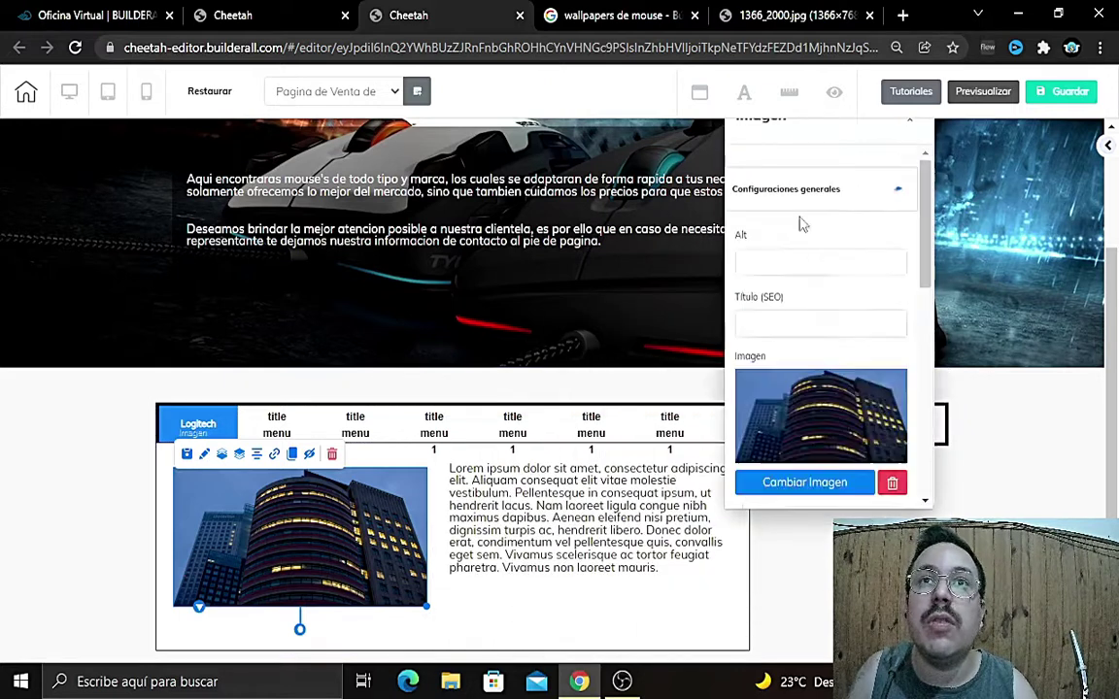
pyautogui.scroll(-2, 803, 336)
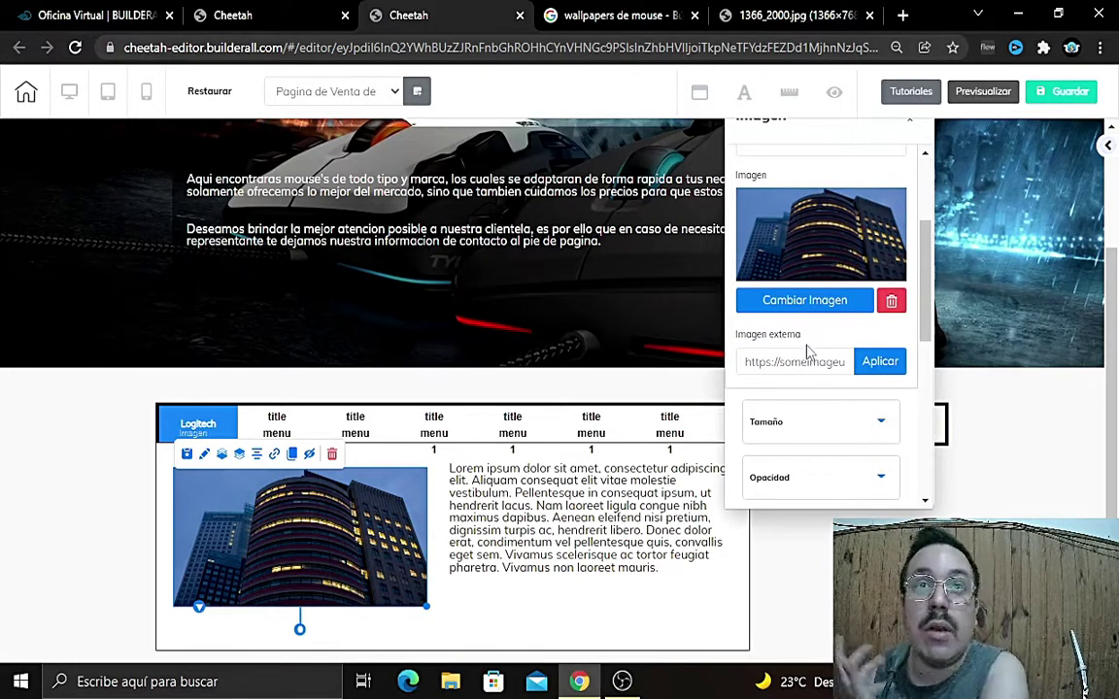
pyautogui.scroll(2, 806, 351)
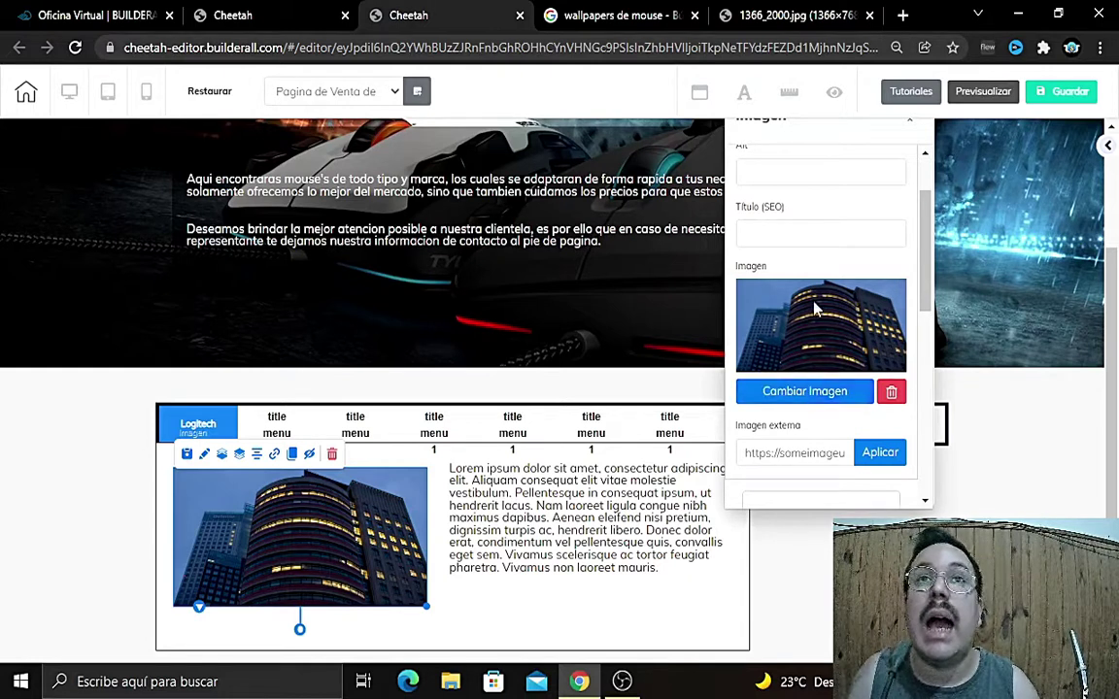
pyautogui.scroll(1, 735, 282)
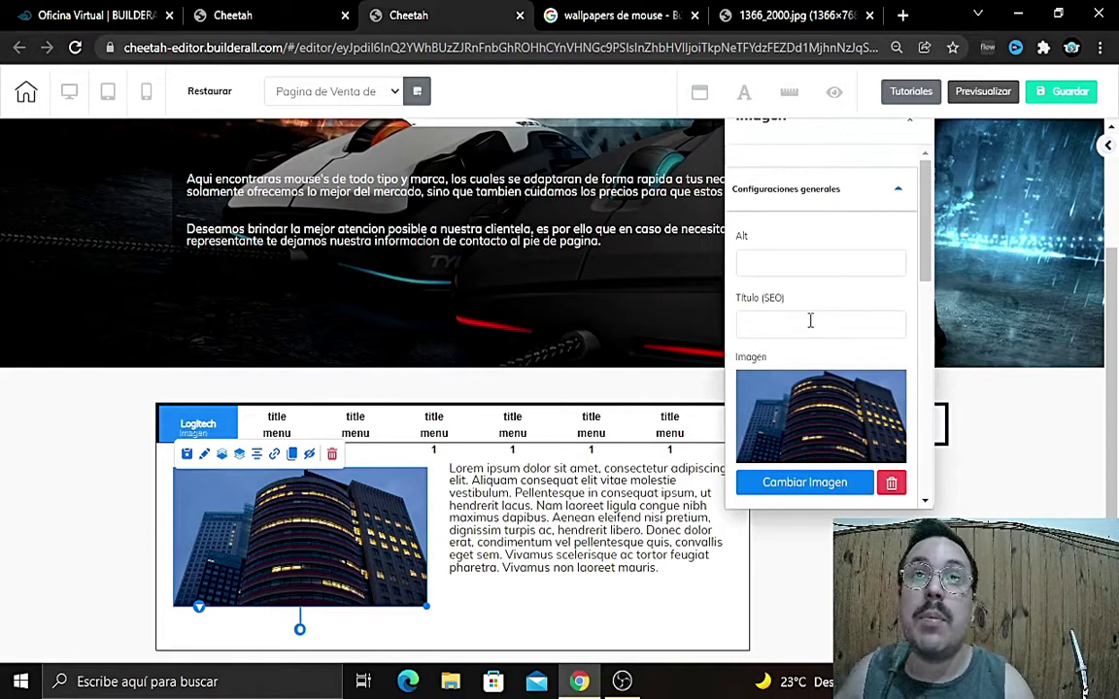
pyautogui.click(786, 265)
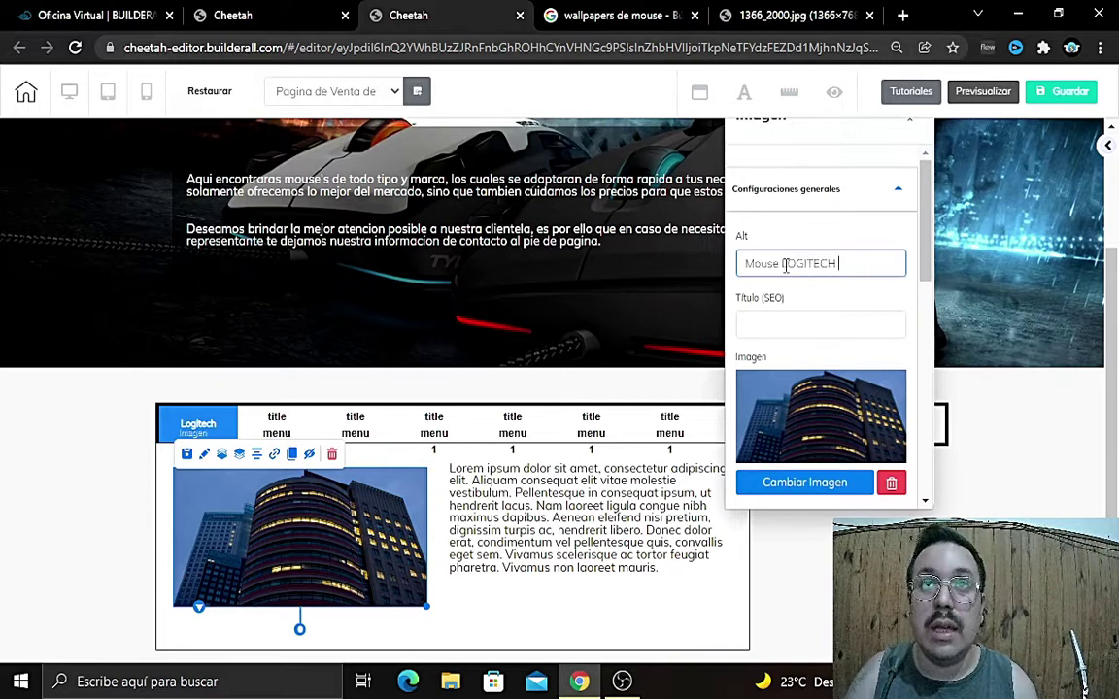
pyautogui.write('Mouse LOGITECH gamer')
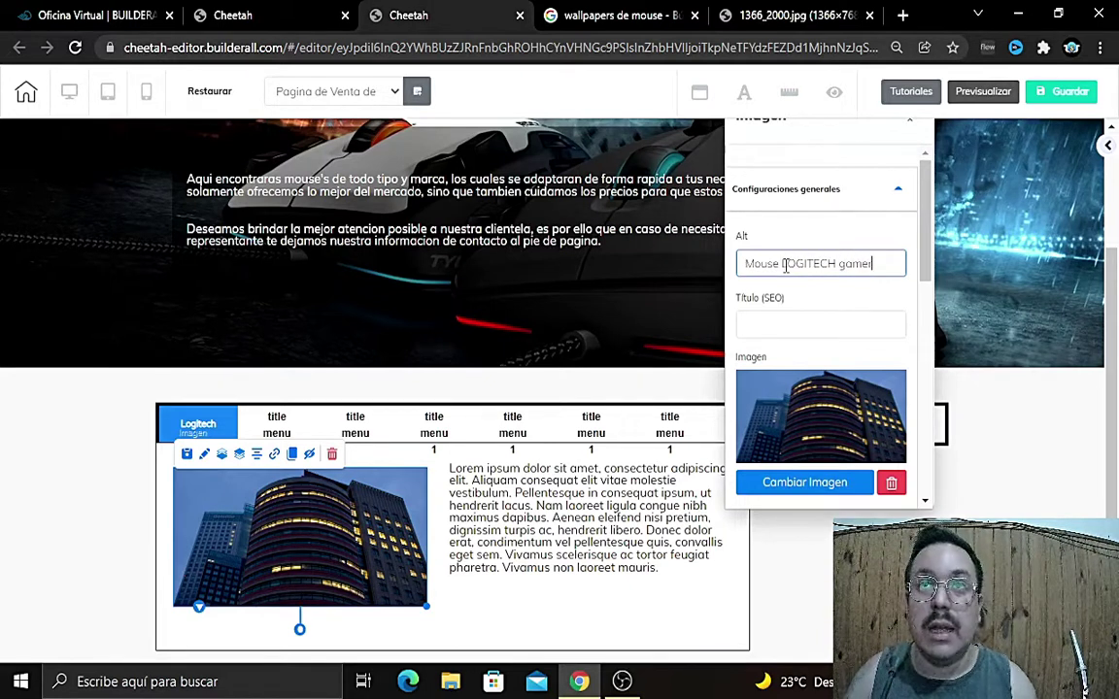
# Step: Copy the image's alt text "Mouse LOGITECH gamer" into its SEO title
pyautogui.hotkey('ctrl', 'a')
pyautogui.hotkey('ctrl', 'c')
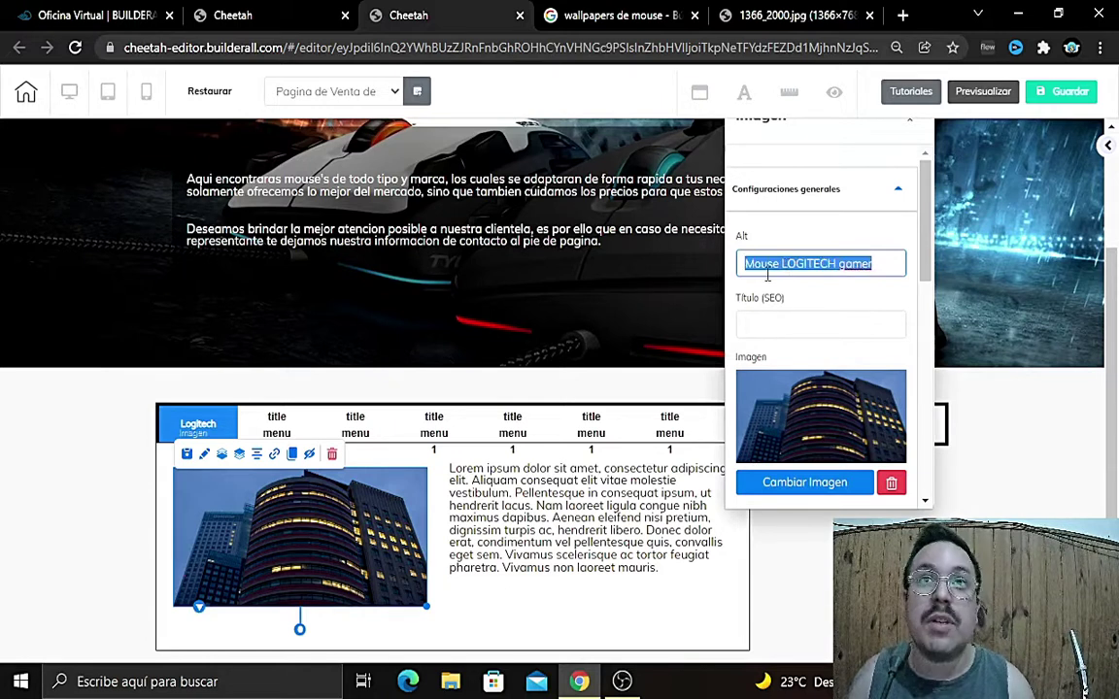
pyautogui.click(757, 321)
pyautogui.hotkey('ctrl', 'v')
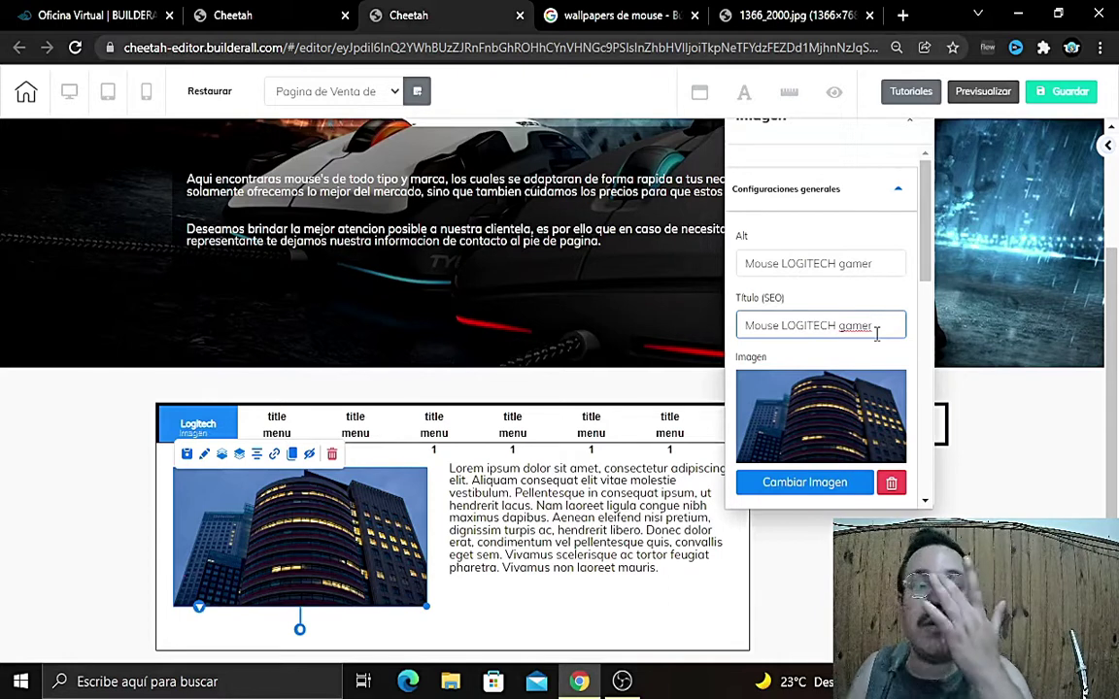
# Step: Open the image library to replace the Logitech page's building image, and close the two mouse wallpaper browser tabs
pyautogui.scroll(-3, 872, 339)
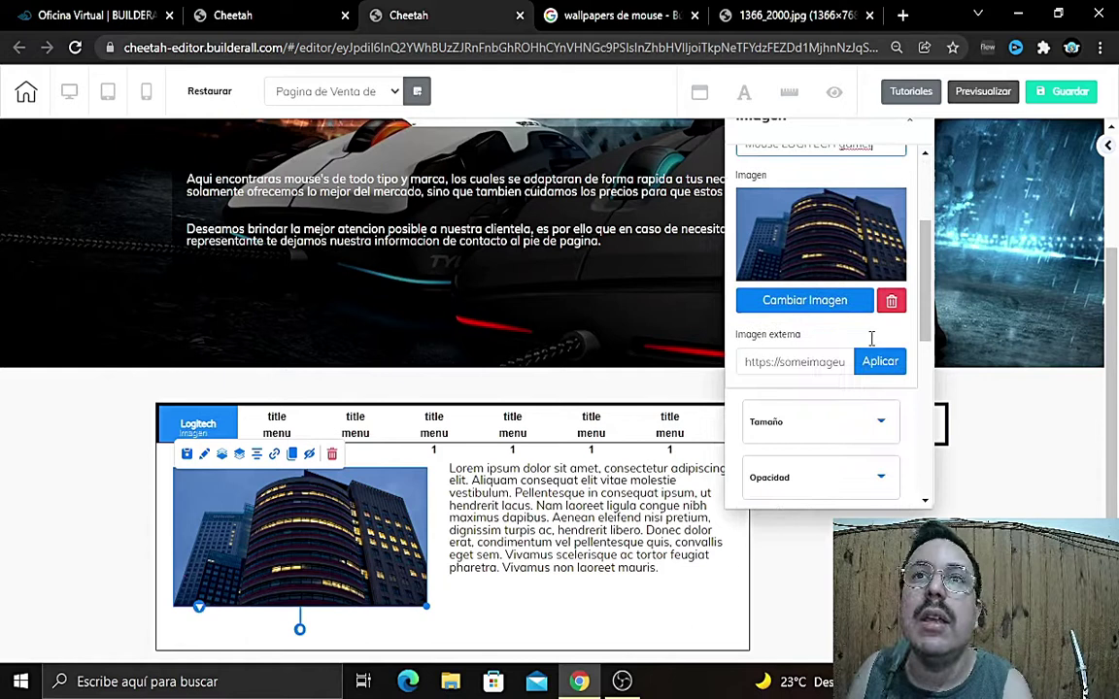
pyautogui.scroll(3, 767, 311)
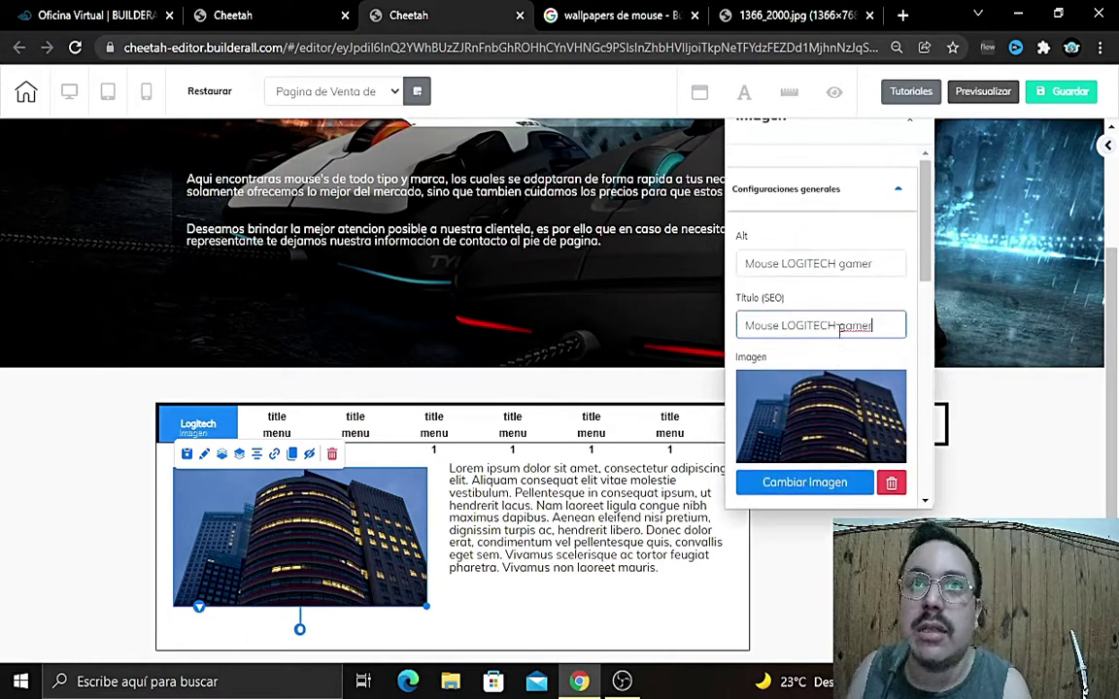
pyautogui.scroll(-2, 845, 372)
pyautogui.click(759, 390)
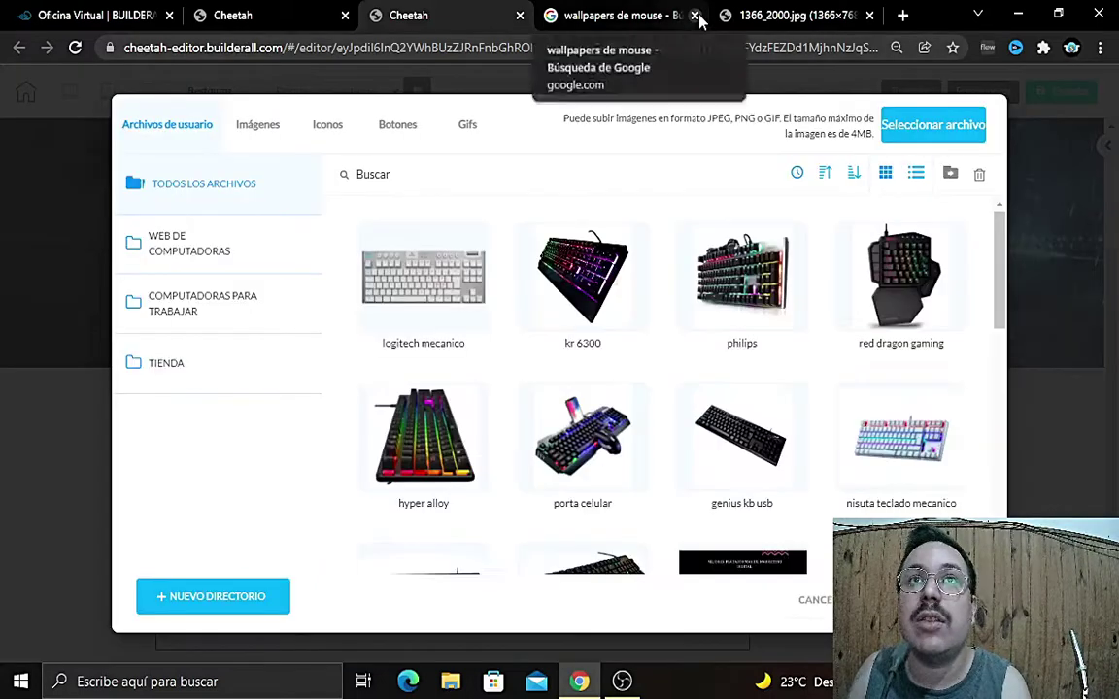
pyautogui.click(694, 15)
pyautogui.click(694, 15)
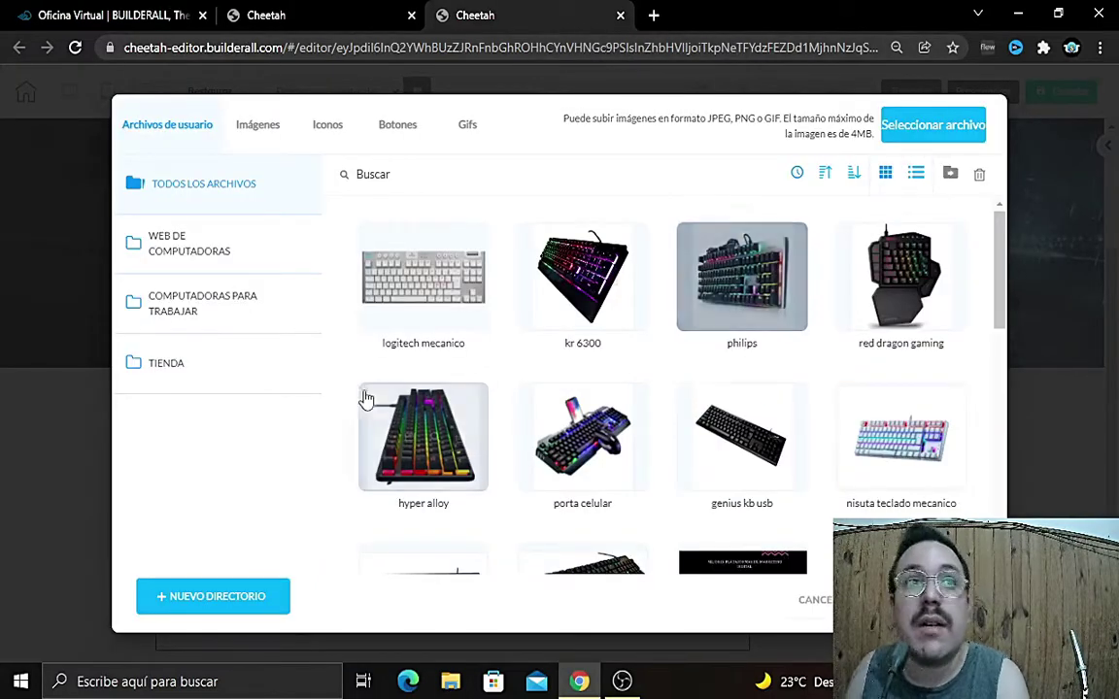
# Step: Upload all the mouse images from the MOUSES folder to the general list of the user image library
pyautogui.click(213, 368)
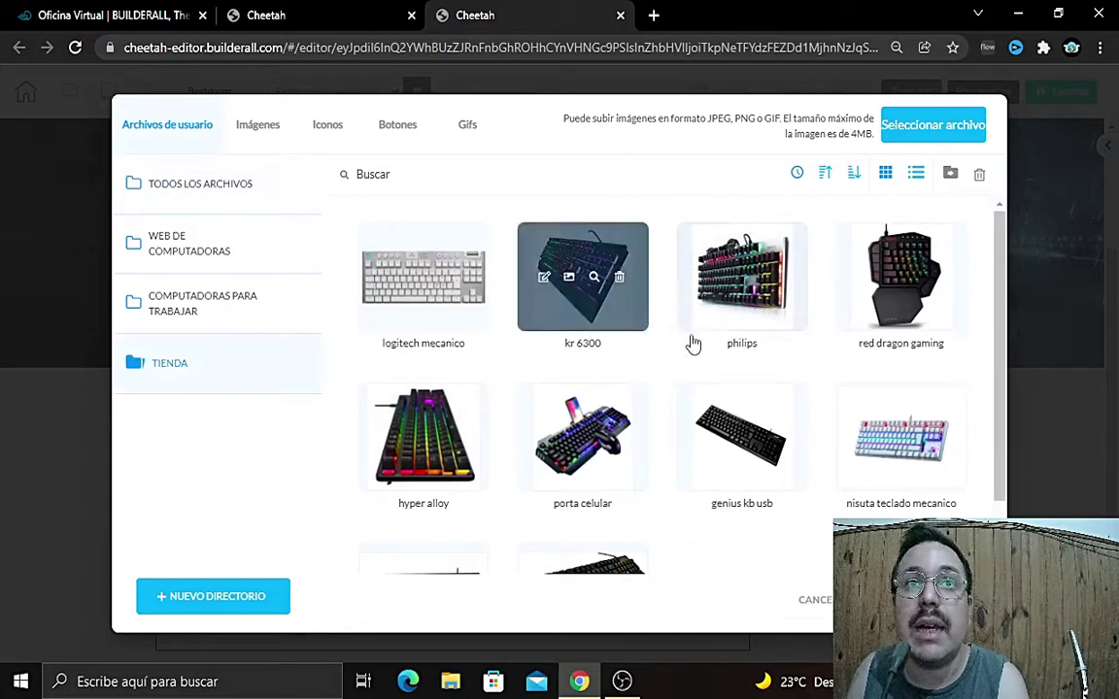
pyautogui.scroll(-1, 680, 447)
pyautogui.scroll(1, 655, 456)
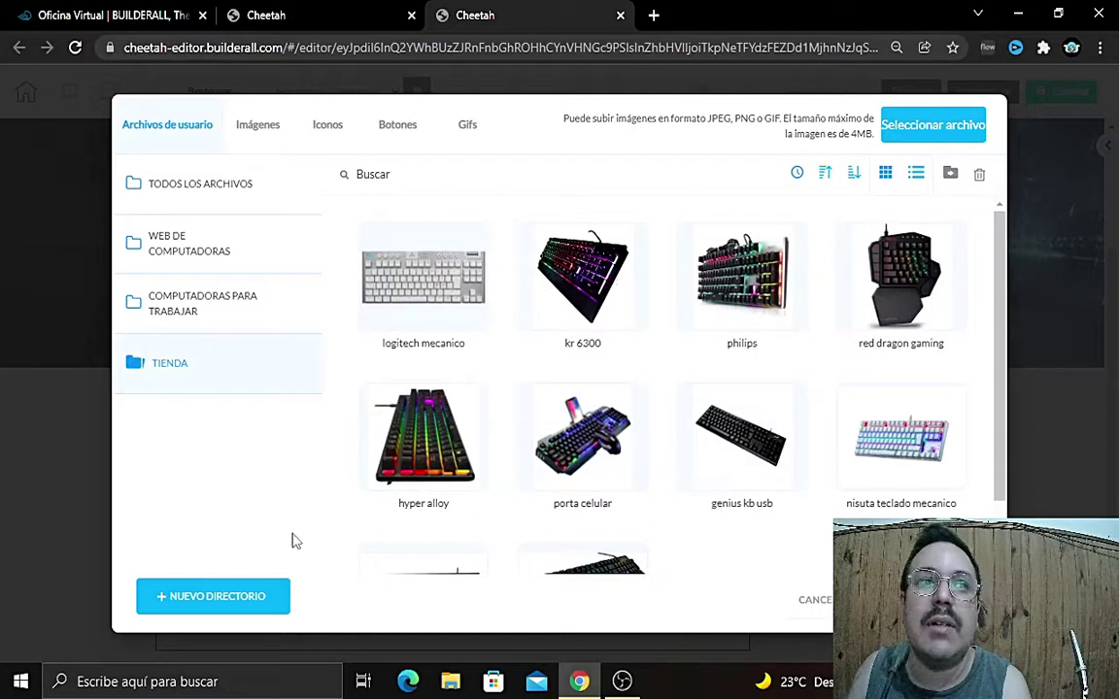
pyautogui.click(180, 173)
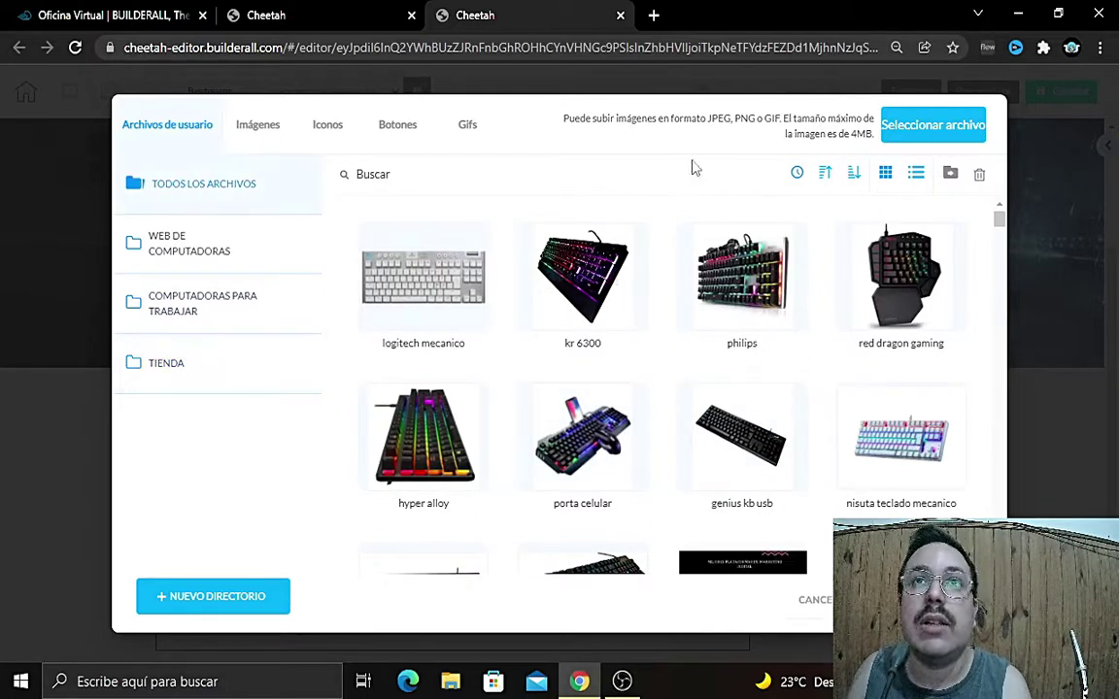
pyautogui.click(925, 133)
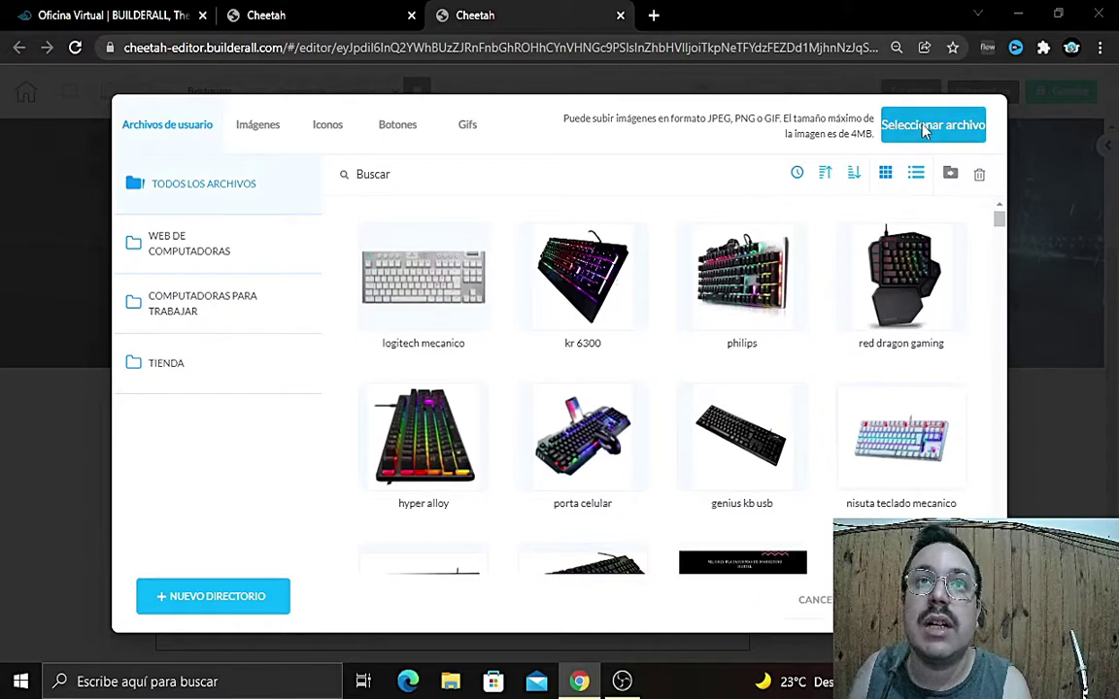
pyautogui.click(150, 46)
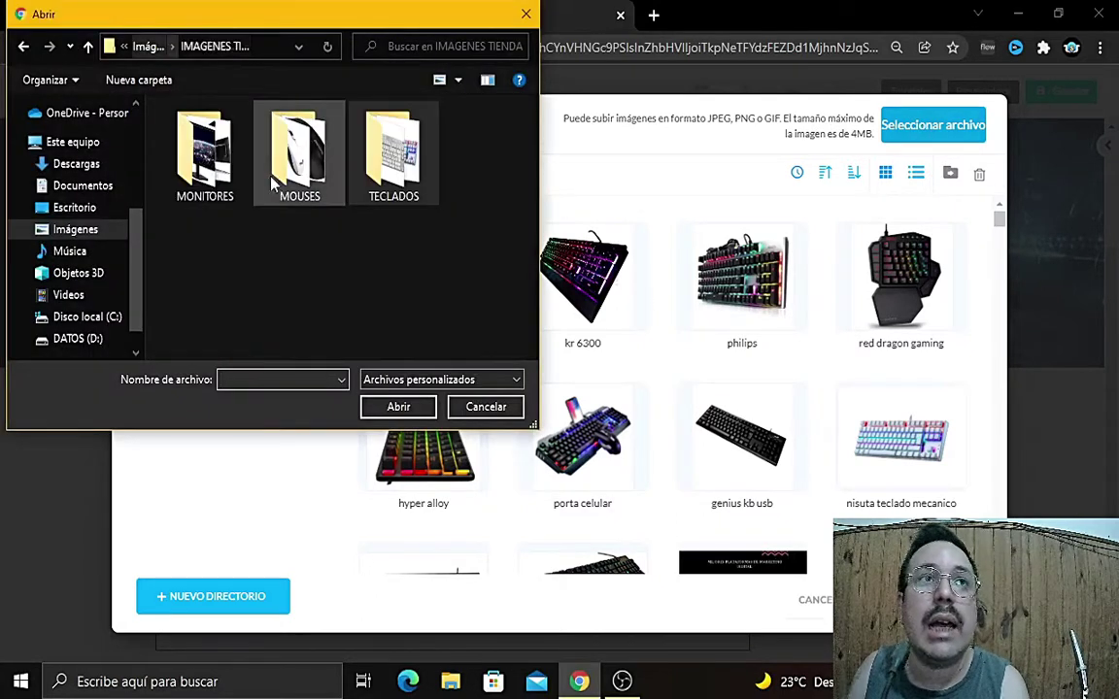
pyautogui.doubleClick(290, 170)
pyautogui.moveTo(451, 113); pyautogui.dragTo(165, 407)
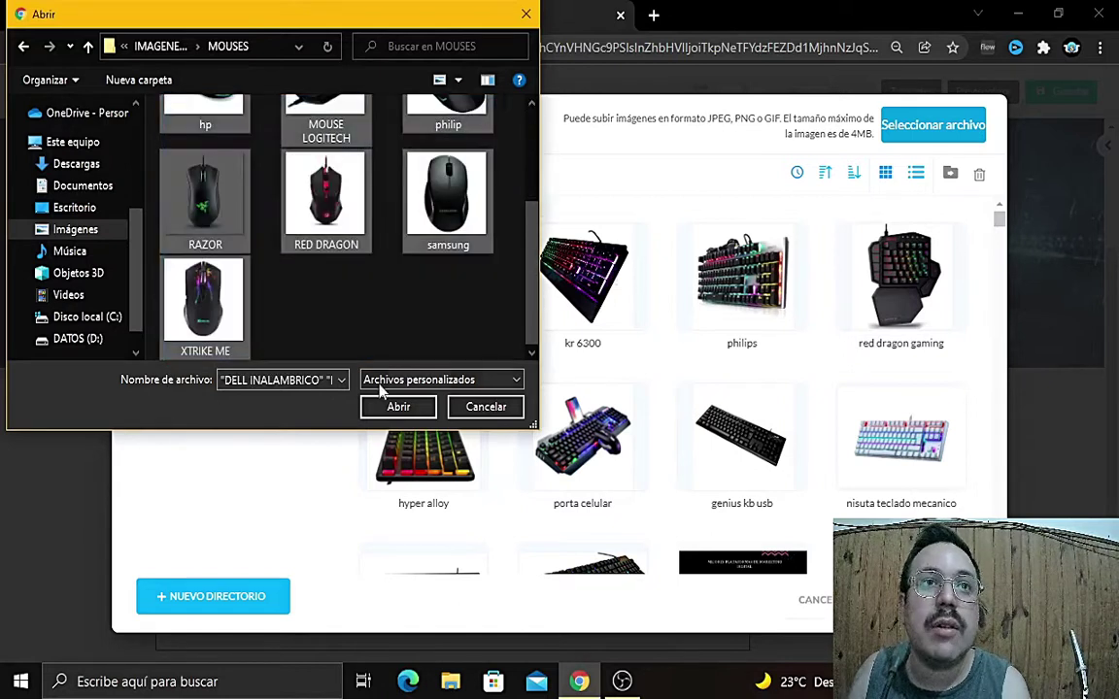
pyautogui.click(396, 406)
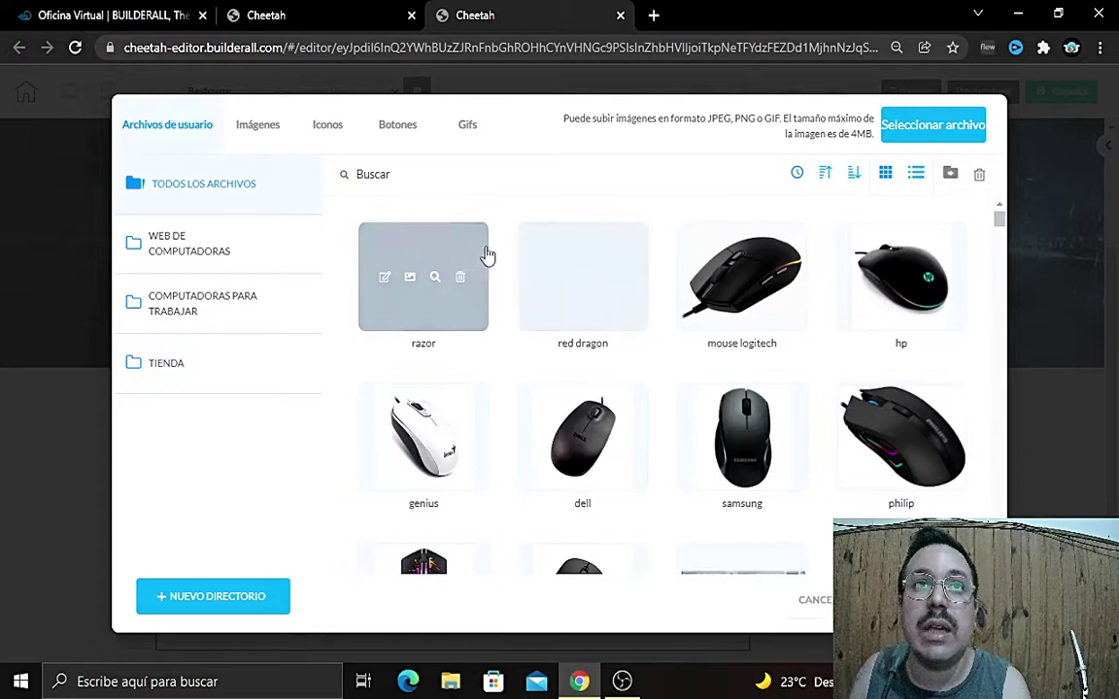
# Step: Move the ten uploaded mouse images, from razor through dell inalambrico, into the TIENDA folder of the image library
pyautogui.click(452, 253)
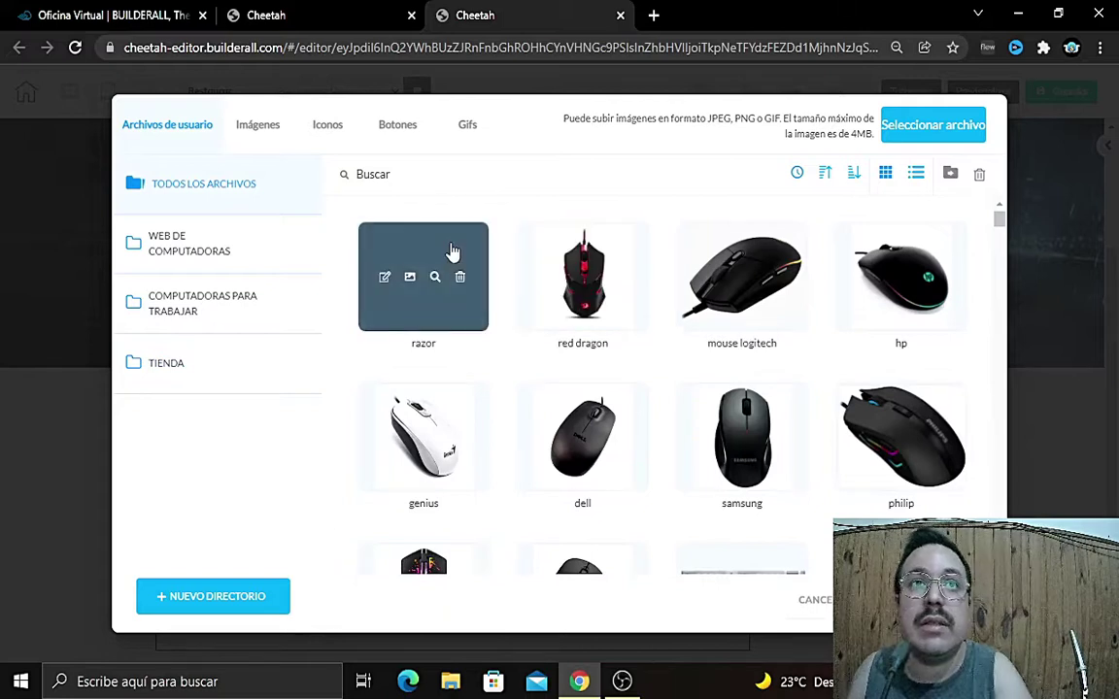
pyautogui.click(641, 248)
pyautogui.click(712, 242)
pyautogui.click(872, 245)
pyautogui.click(464, 398)
pyautogui.click(552, 388)
pyautogui.click(703, 393)
pyautogui.click(877, 395)
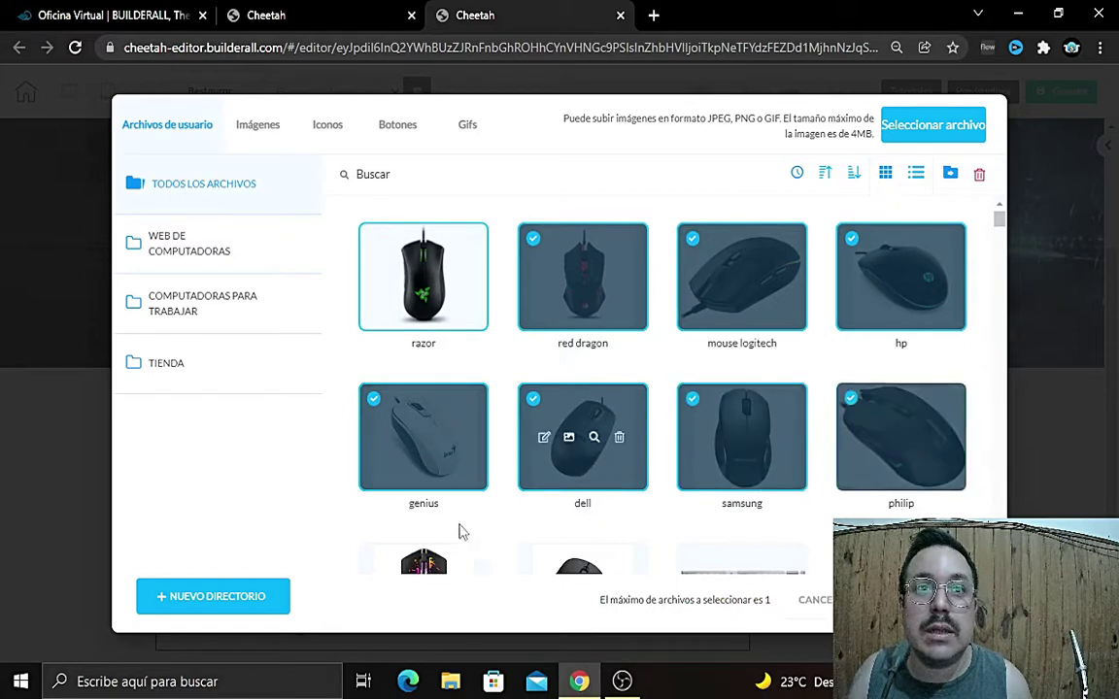
pyautogui.click(458, 551)
pyautogui.scroll(-2, 524, 485)
pyautogui.click(573, 388)
pyautogui.scroll(-1, 747, 475)
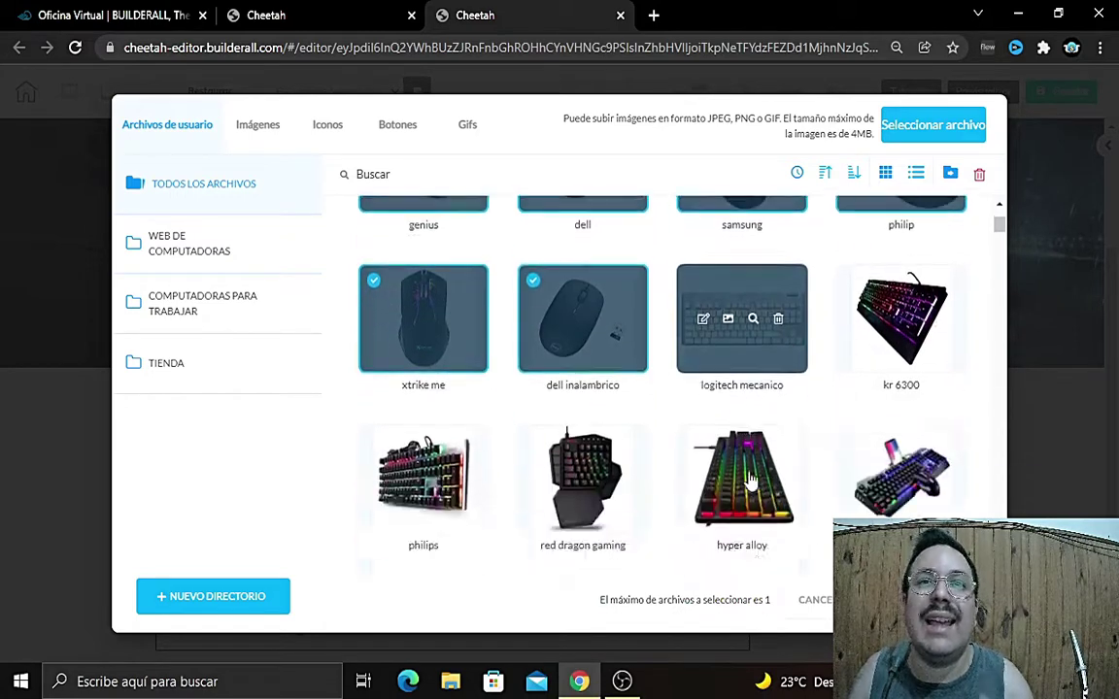
pyautogui.scroll(-1, 745, 480)
pyautogui.scroll(4, 745, 476)
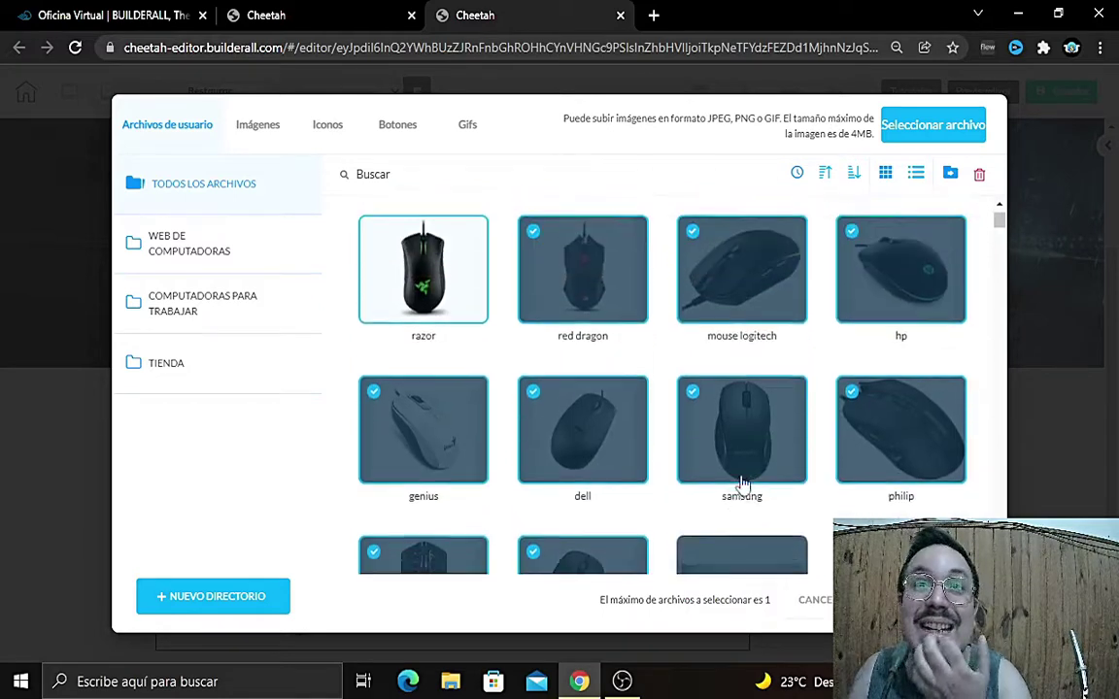
pyautogui.click(950, 175)
pyautogui.click(512, 427)
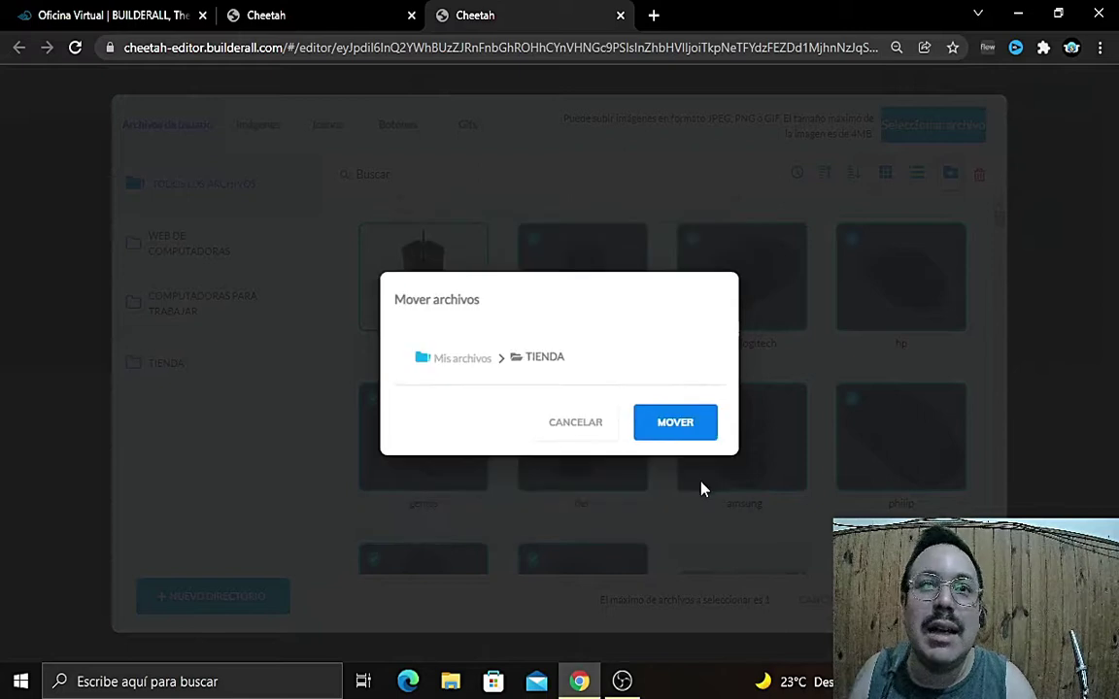
pyautogui.click(692, 424)
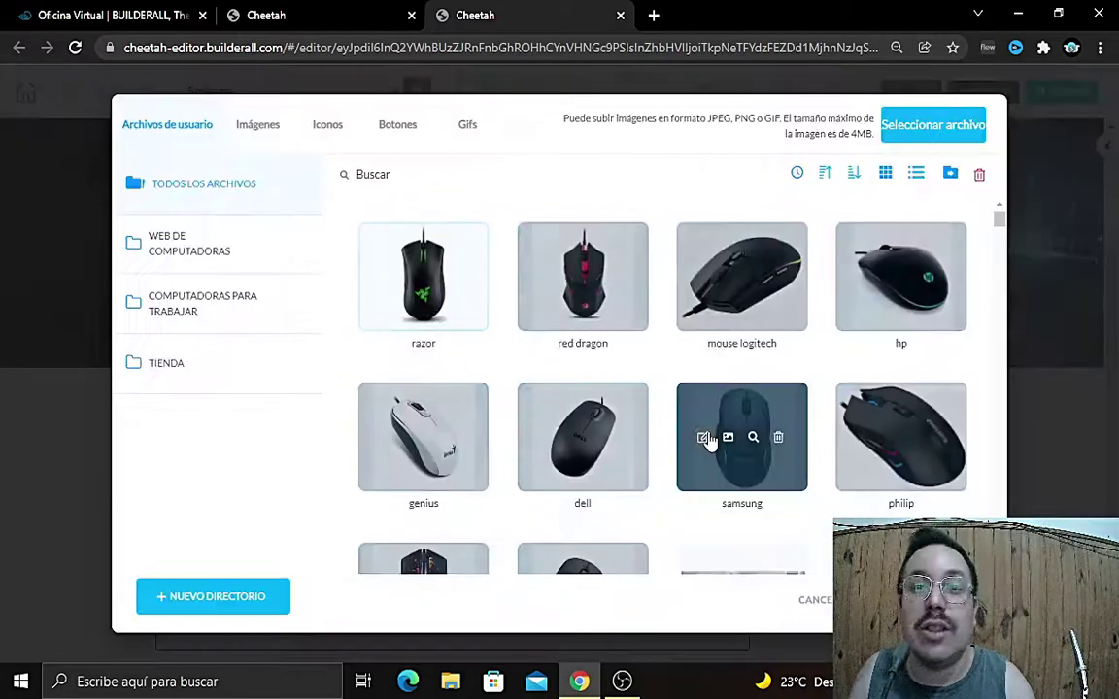
# Step: Replace the Logitech page's picture with the razor mouse image and shrink it to fit inside the page's content box
pyautogui.click(437, 254)
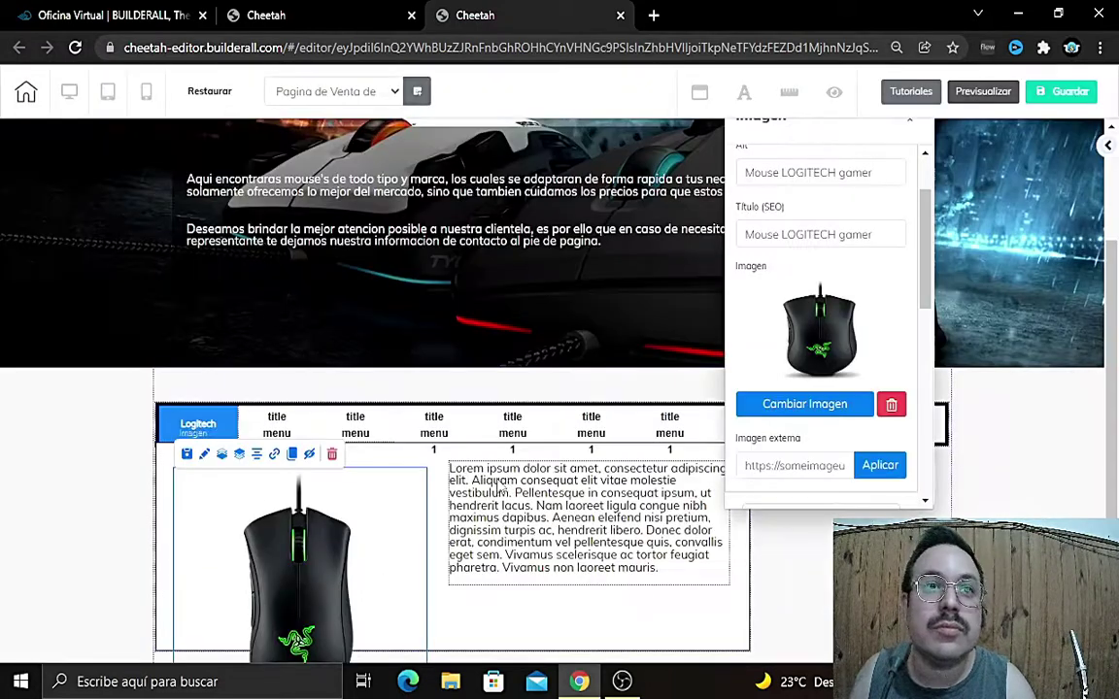
pyautogui.scroll(-2, 456, 428)
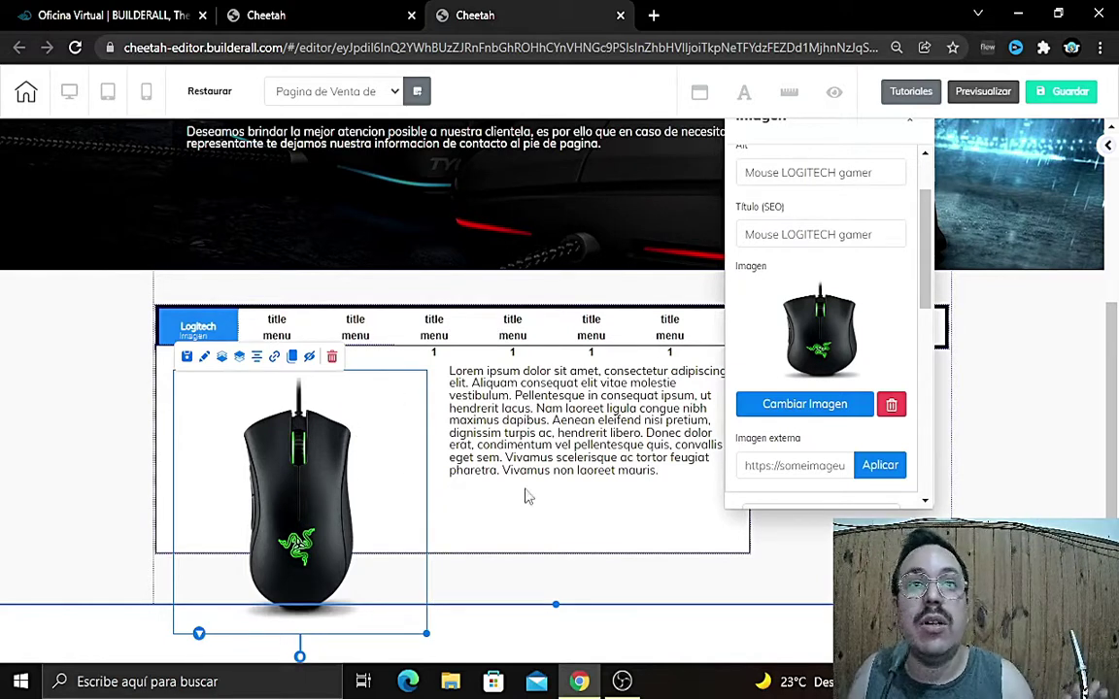
pyautogui.moveTo(426, 633); pyautogui.dragTo(323, 515)
pyautogui.click(419, 554)
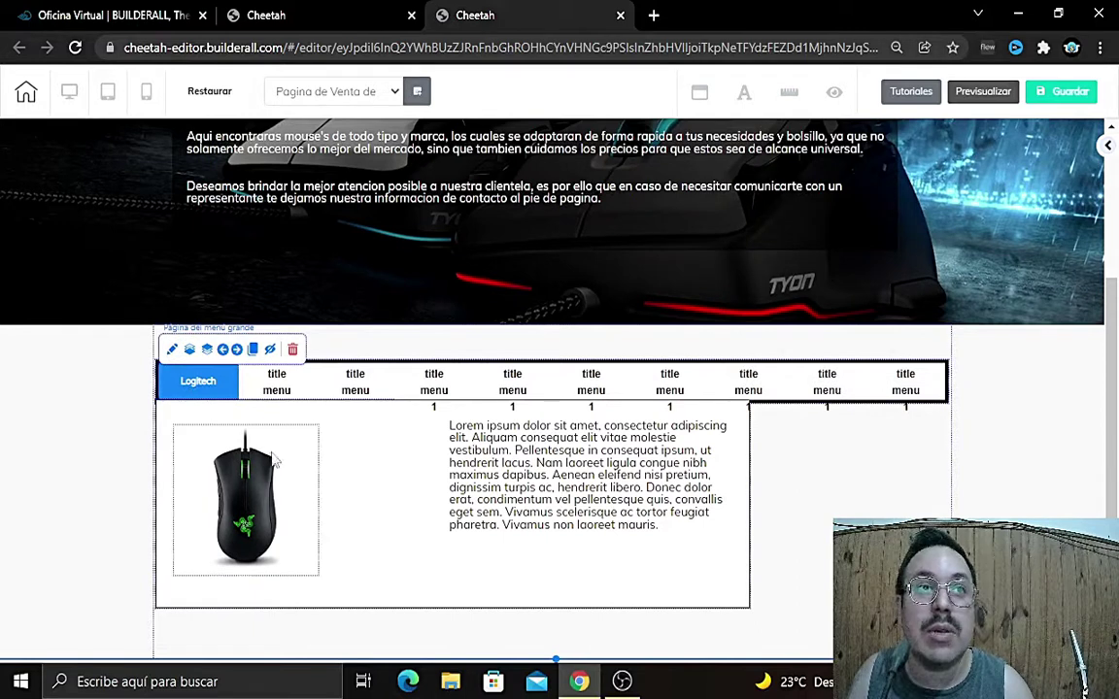
# Step: Change the title of the first menu page from Logitech to "Razor"
pyautogui.click(171, 349)
pyautogui.scroll(1, 318, 544)
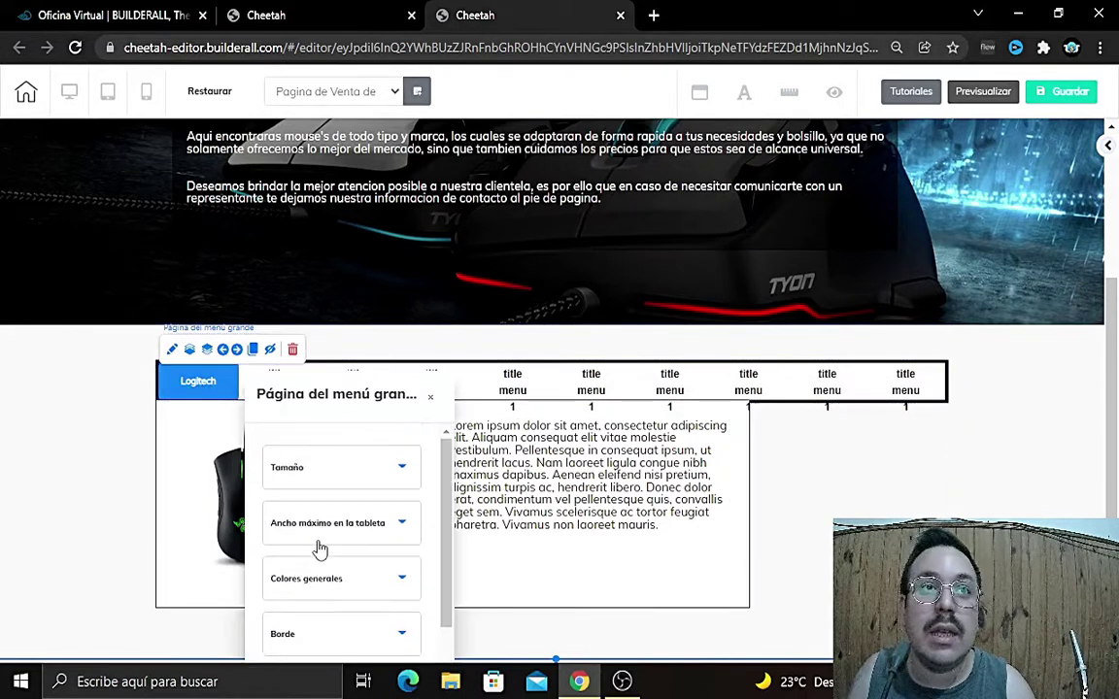
pyautogui.scroll(-3, 324, 497)
pyautogui.click(330, 583)
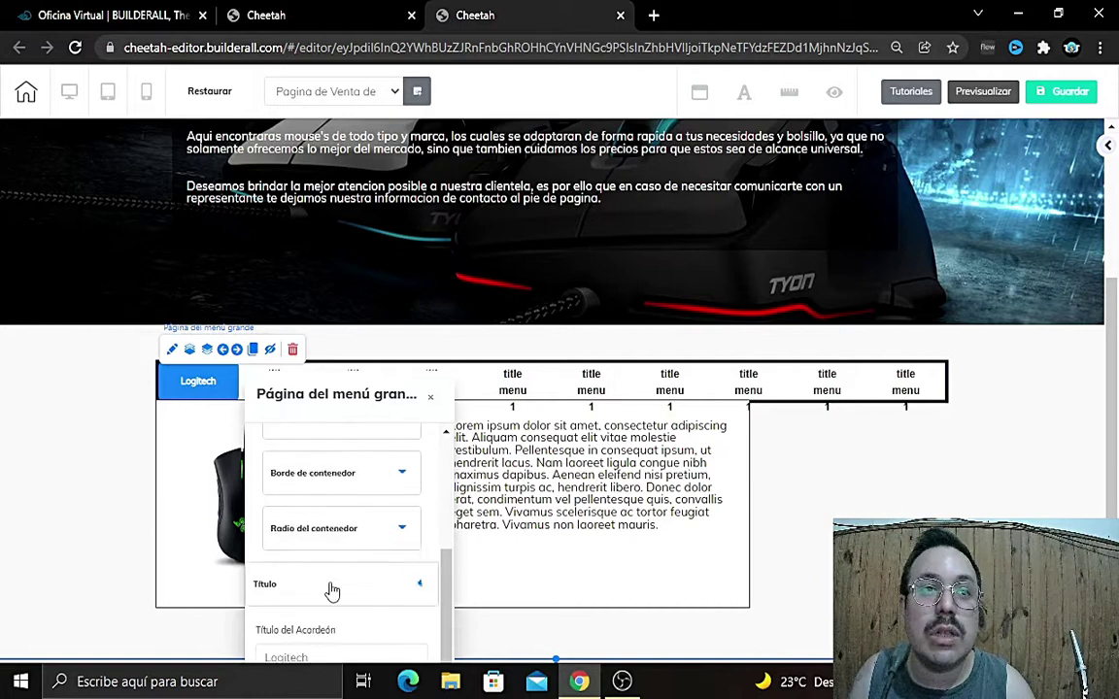
pyautogui.scroll(-1, 332, 583)
pyautogui.moveTo(332, 571); pyautogui.dragTo(163, 559)
pyautogui.write('RAzon')
pyautogui.press('BackSpace')
pyautogui.press('BackSpace')
pyautogui.press('BackSpace')
pyautogui.press('BackSpace')
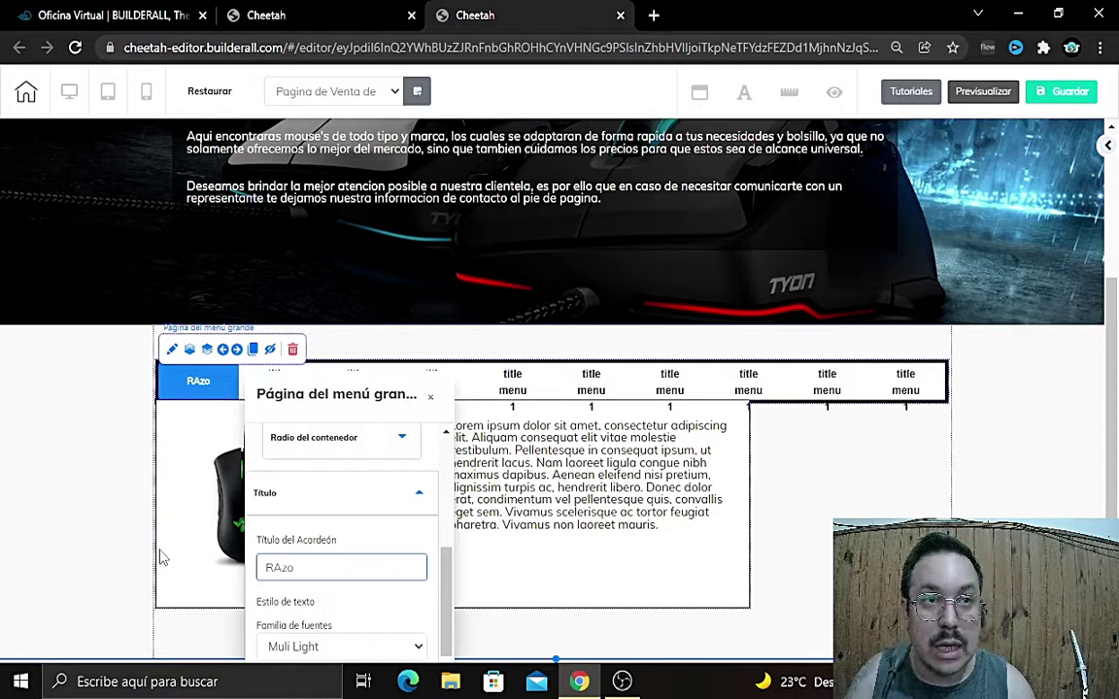
pyautogui.write('azor')
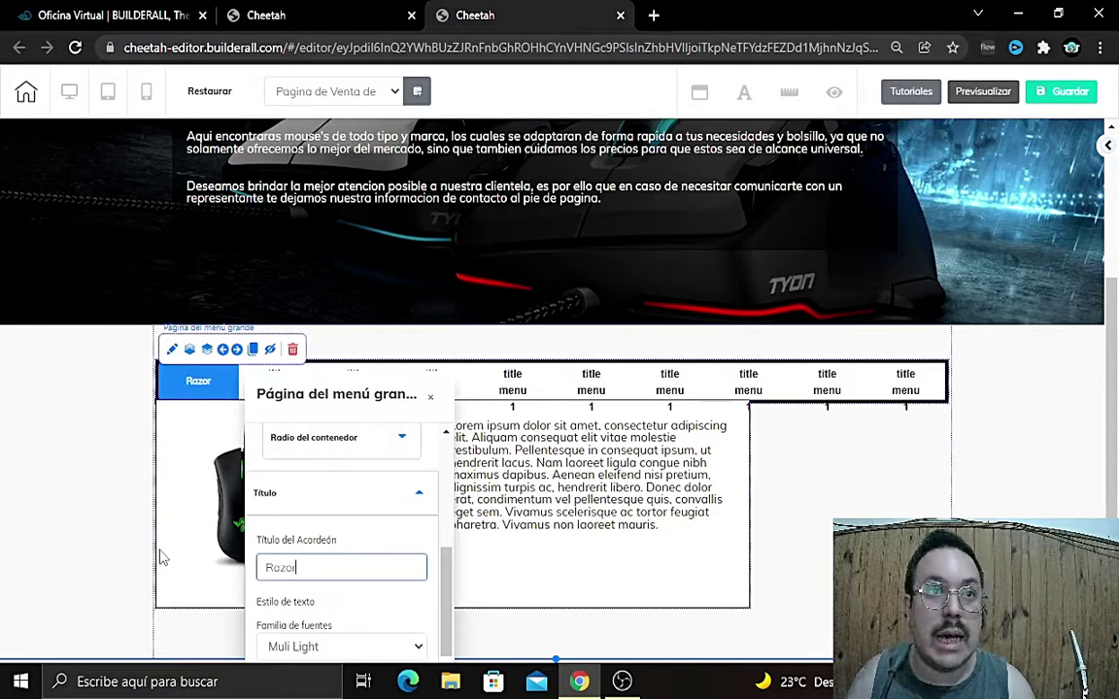
pyautogui.click(428, 399)
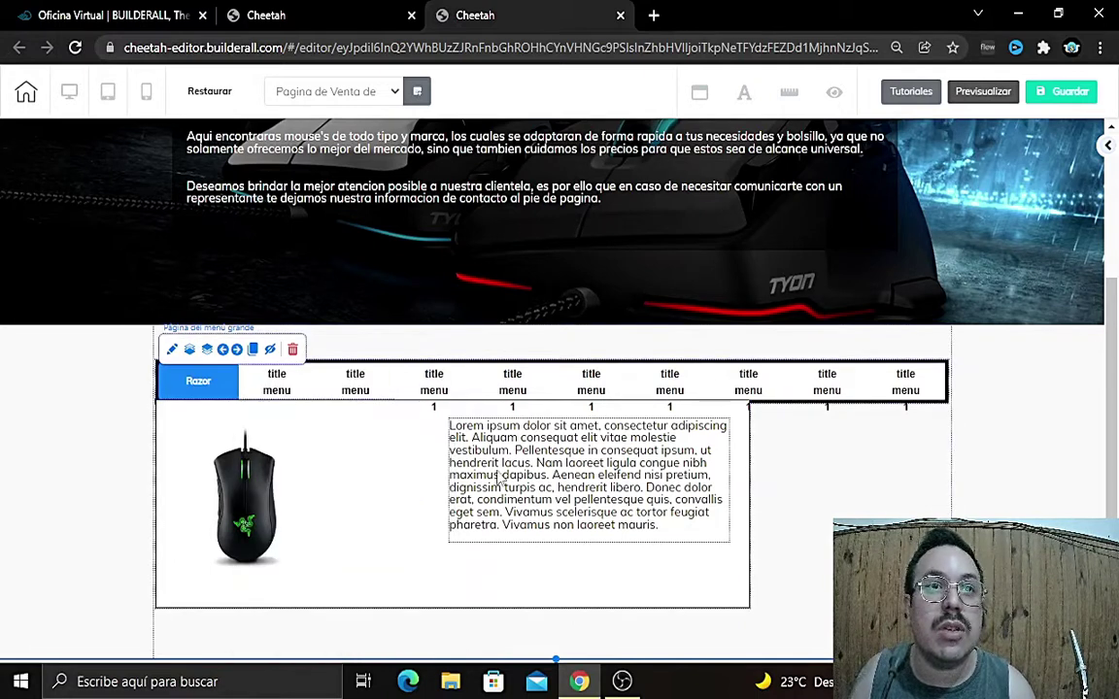
# Step: Replace the Razor page's placeholder paragraph with the lines "Mouse Razor Gamer" and "Caracteristicas", followed by a blank line
pyautogui.click(525, 500)
pyautogui.doubleClick(524, 500)
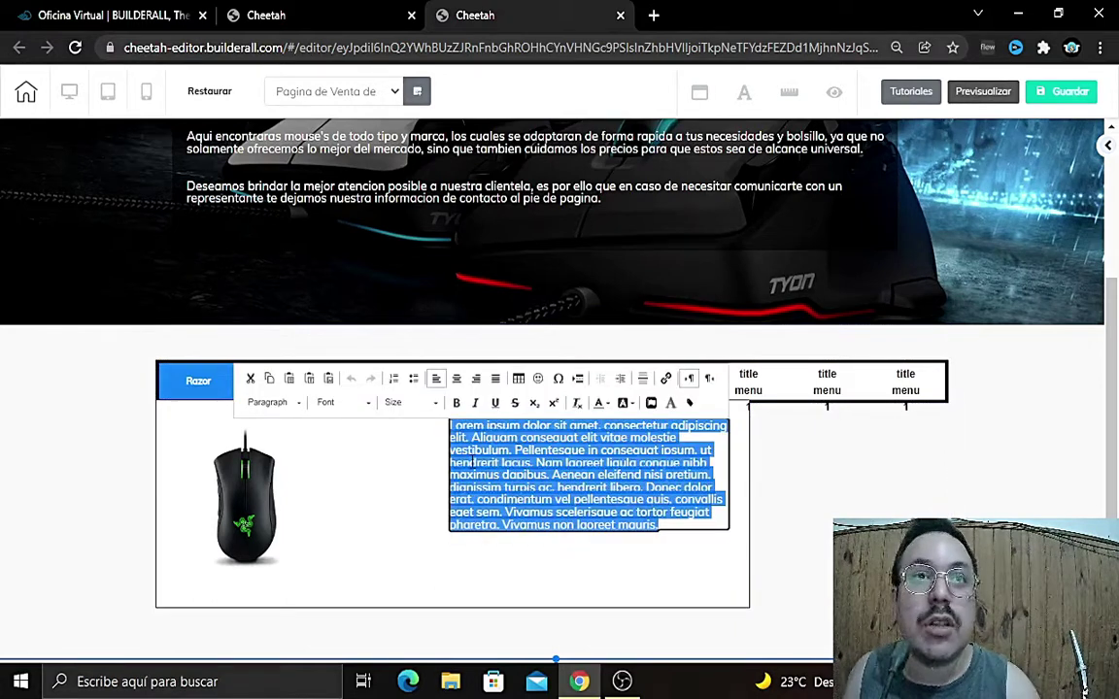
pyautogui.write('Mouse Razor Gamer')
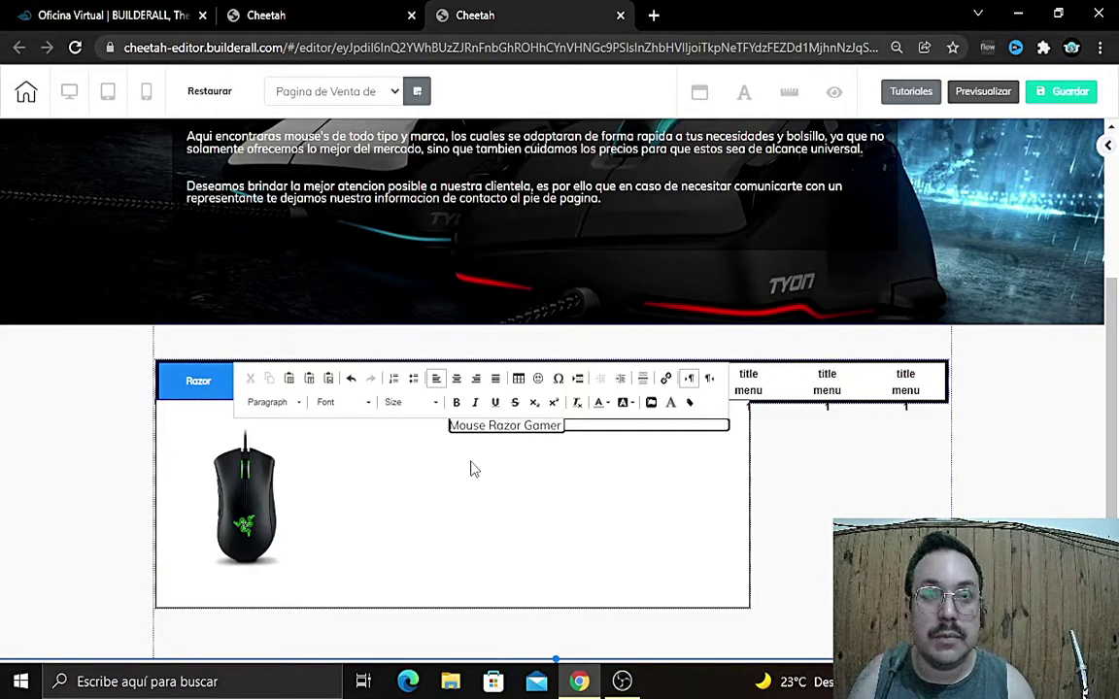
pyautogui.press('Return')
pyautogui.write('Caracti')
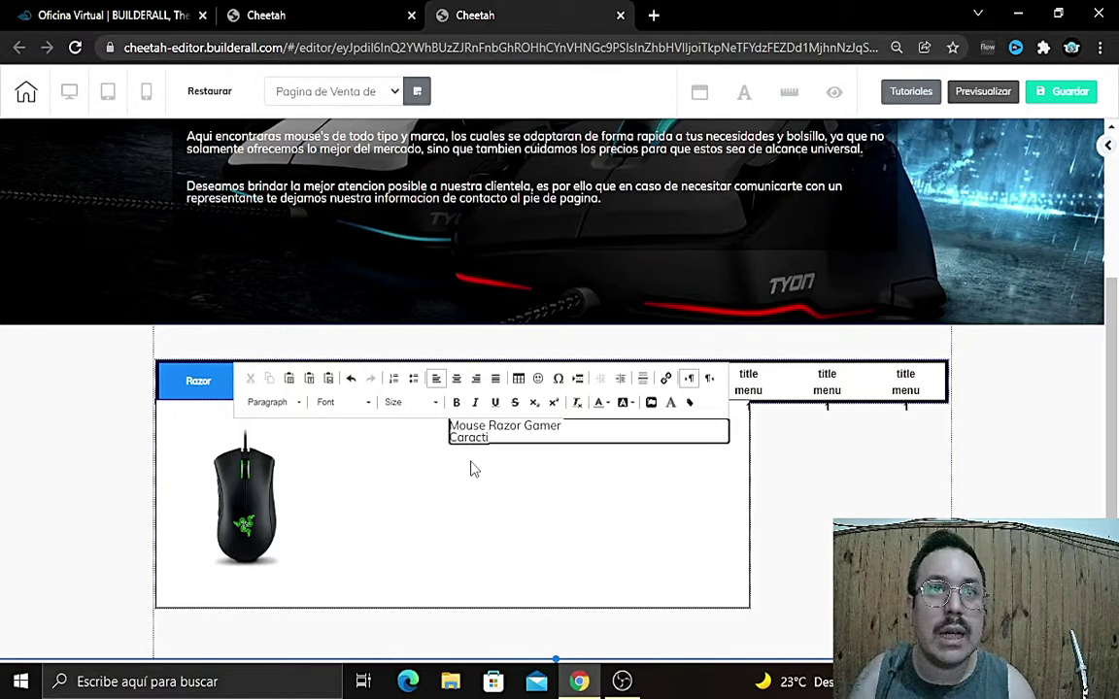
pyautogui.press('BackSpace')
pyautogui.write('eristicas')
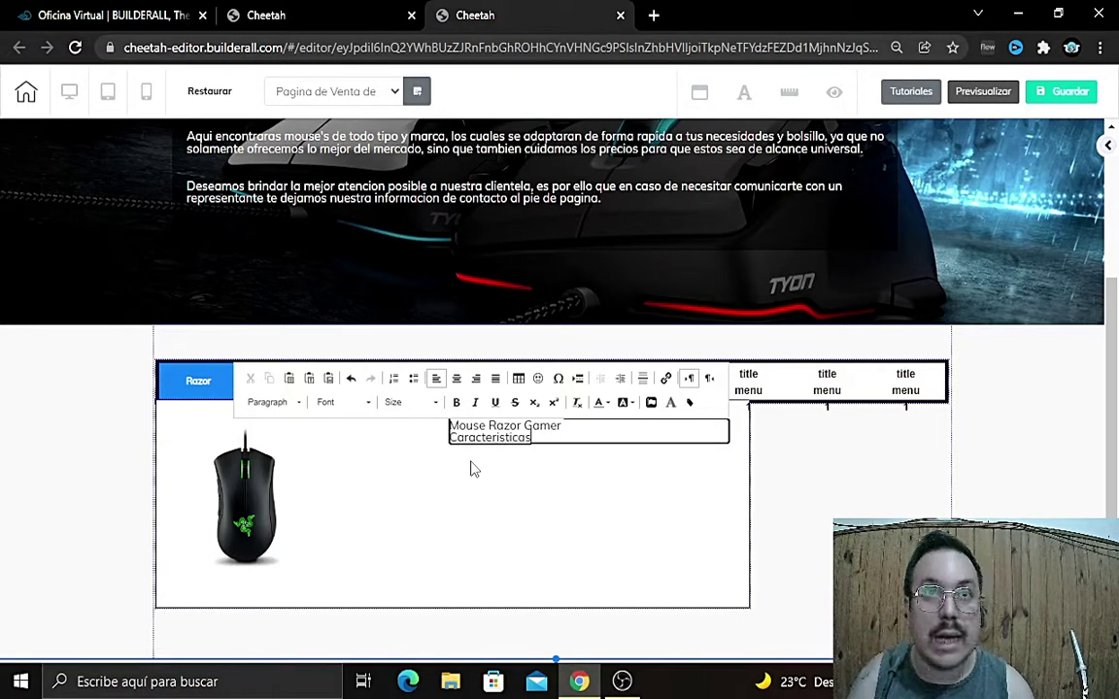
pyautogui.press('Return')
pyautogui.press('Return')
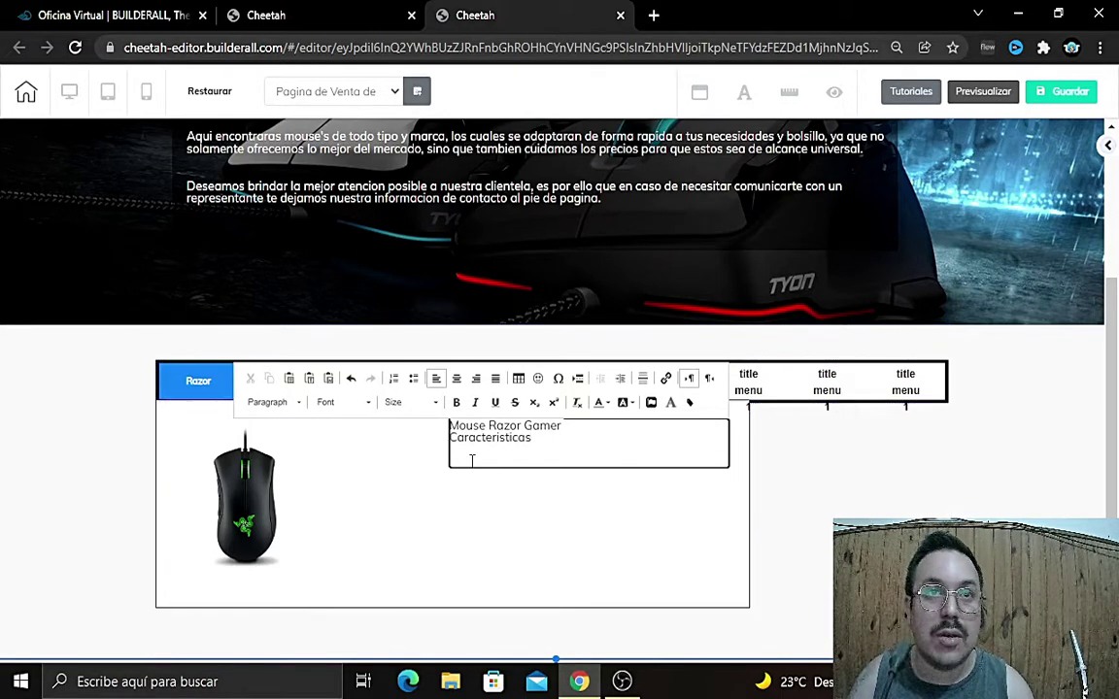
# Step: Add the feature lines "Color Negro detalles en Verde" and "8 Botones Funcionales" to the Razor page's description
pyautogui.write('C')
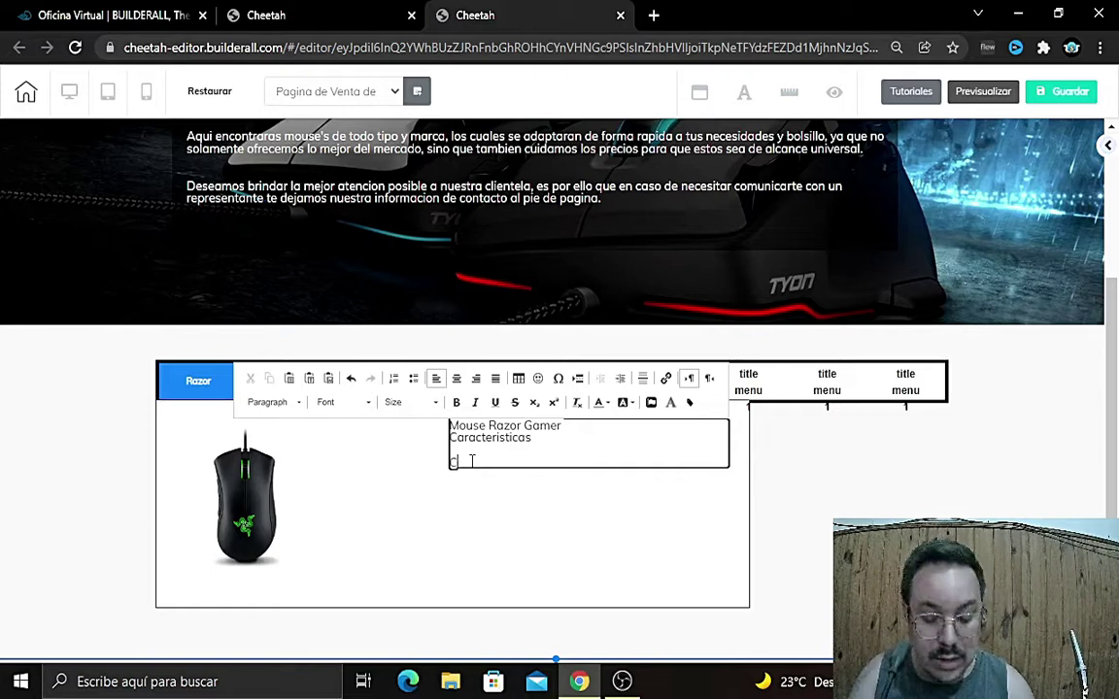
pyautogui.write('olor Negro')
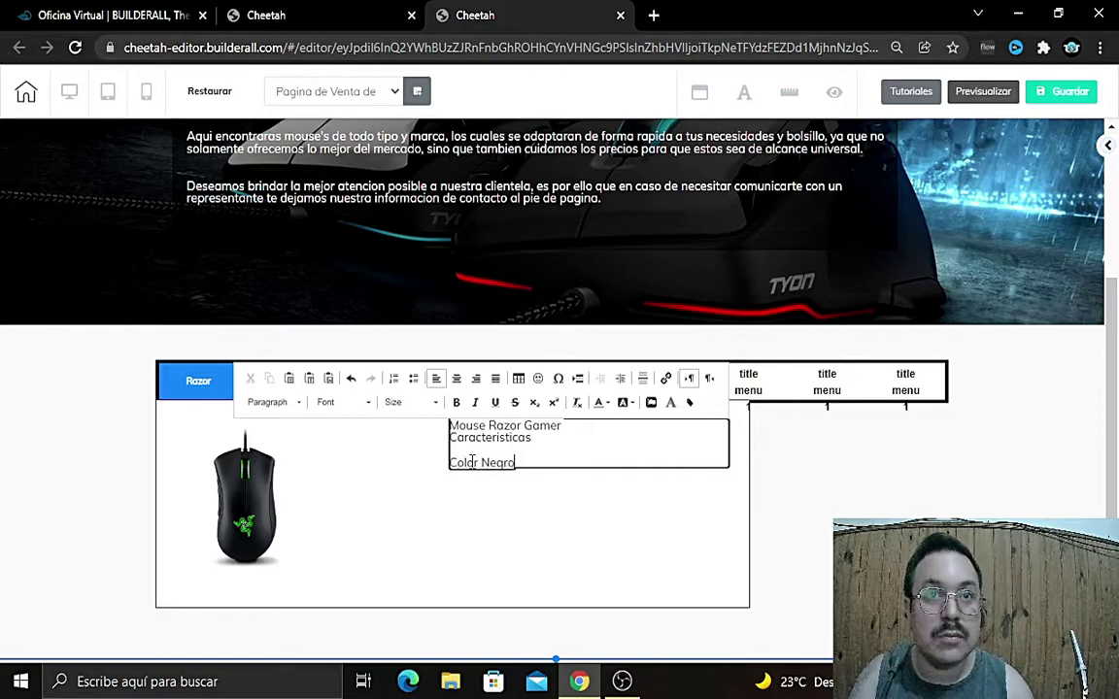
pyautogui.write(' det')
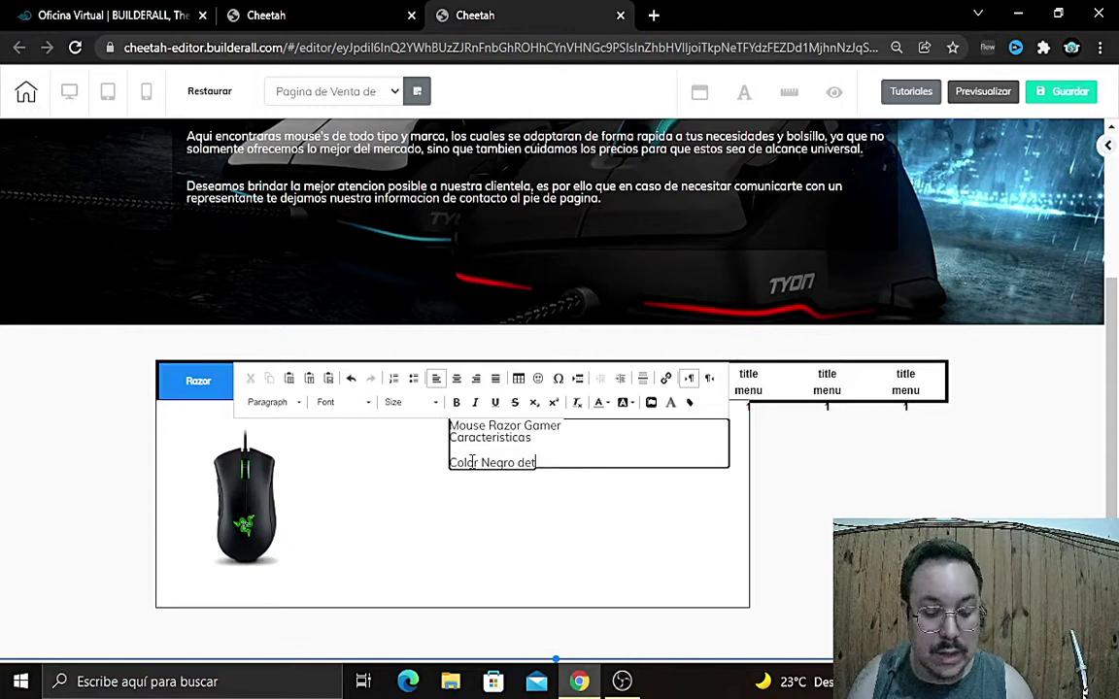
pyautogui.write('alles en Verde')
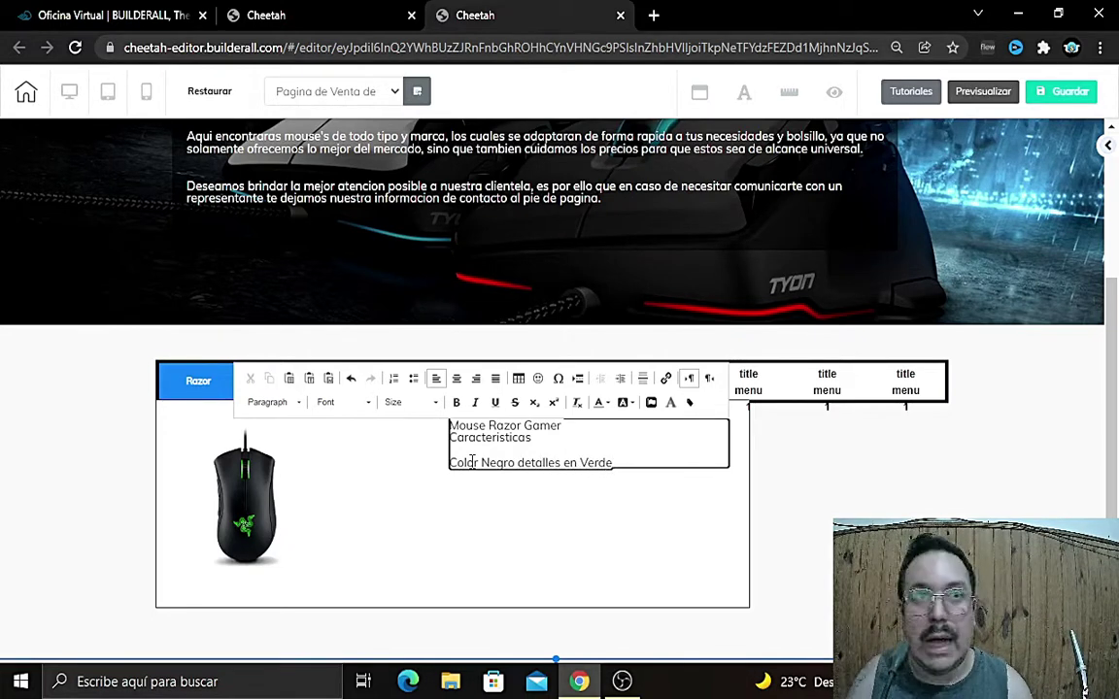
pyautogui.press('Return')
pyautogui.write('3Botone')
pyautogui.press('BackSpace')
pyautogui.press('BackSpace')
pyautogui.press('BackSpace')
pyautogui.press('BackSpace')
pyautogui.press('BackSpace')
pyautogui.press('BackSpace')
pyautogui.write('Botones')
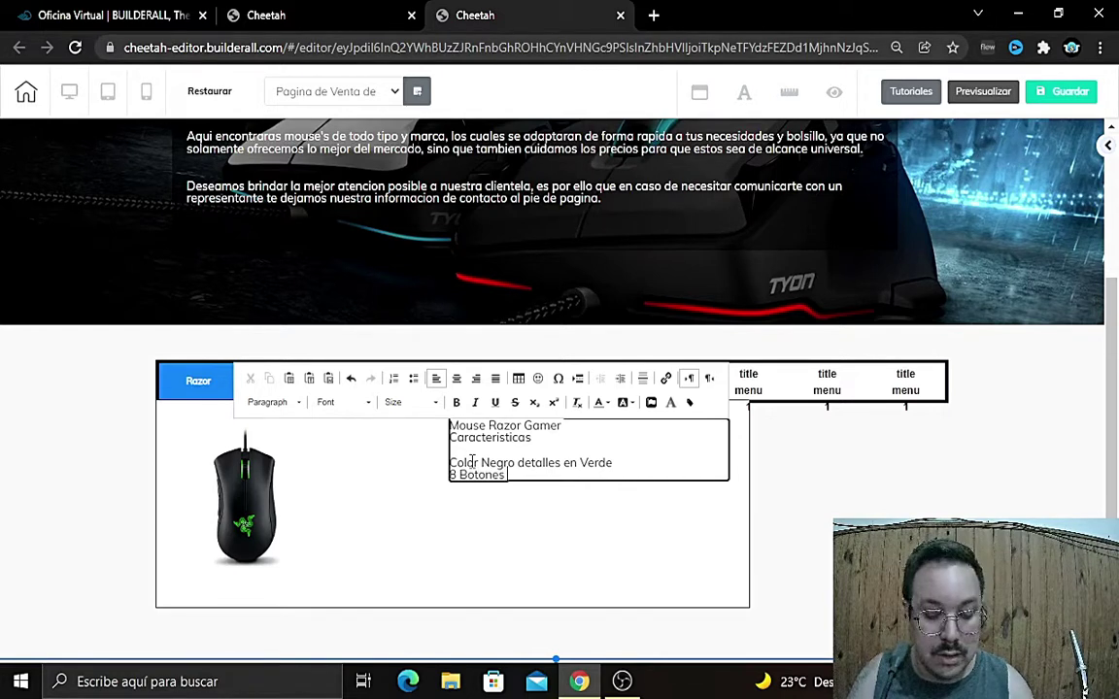
pyautogui.write(' Funciona')
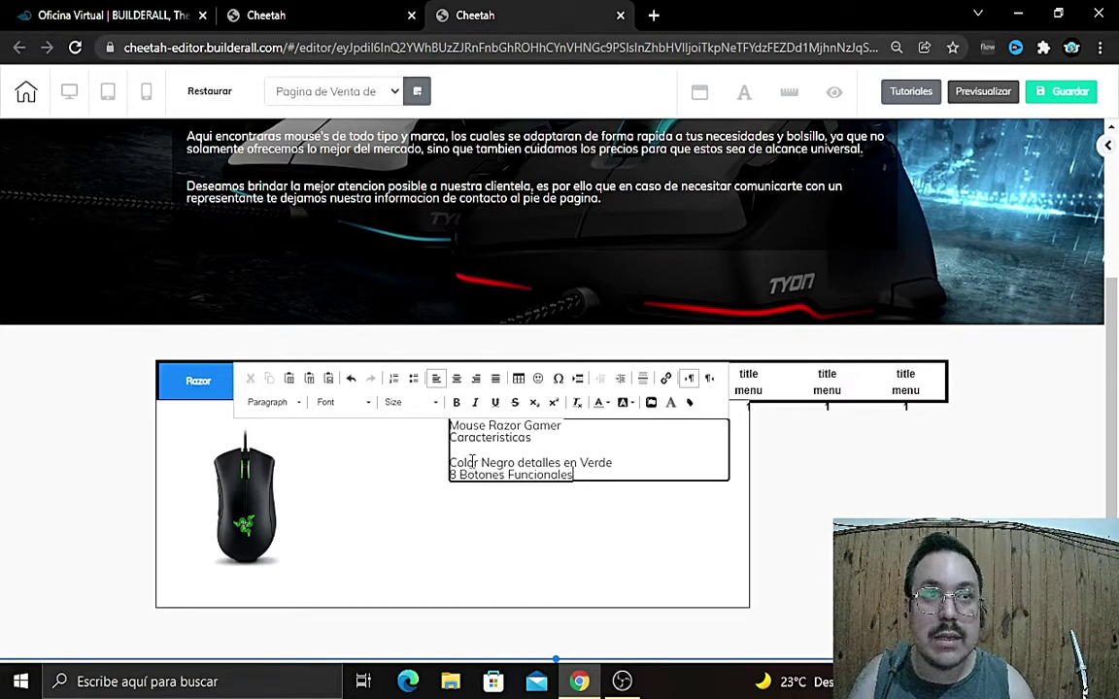
pyautogui.write('les')
pyautogui.press('Return')
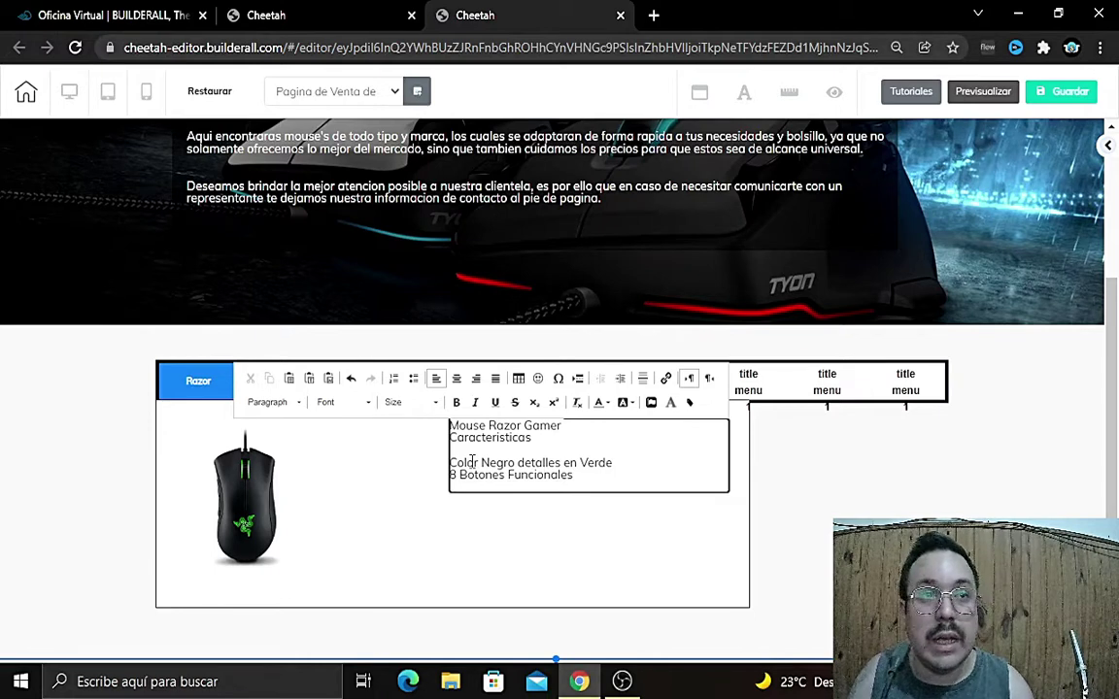
# Step: Add the feature line "Lazer Lector de alta precision." to the Razor page's description
pyautogui.write('N')
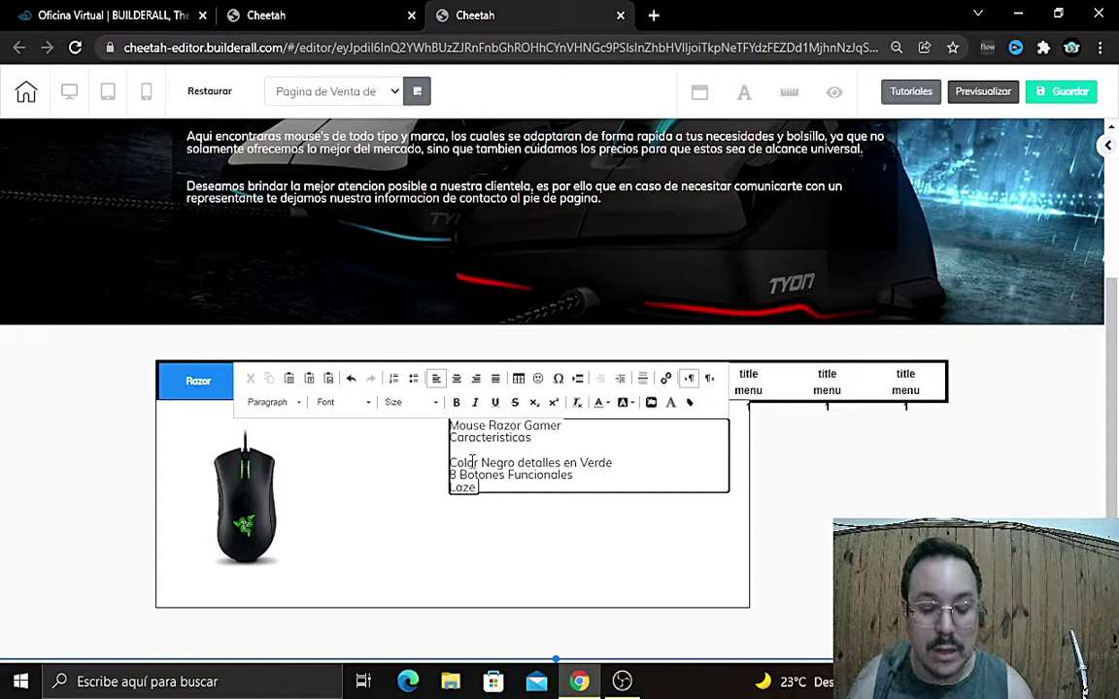
pyautogui.write('azer LK')
pyautogui.write('ctor de alta')
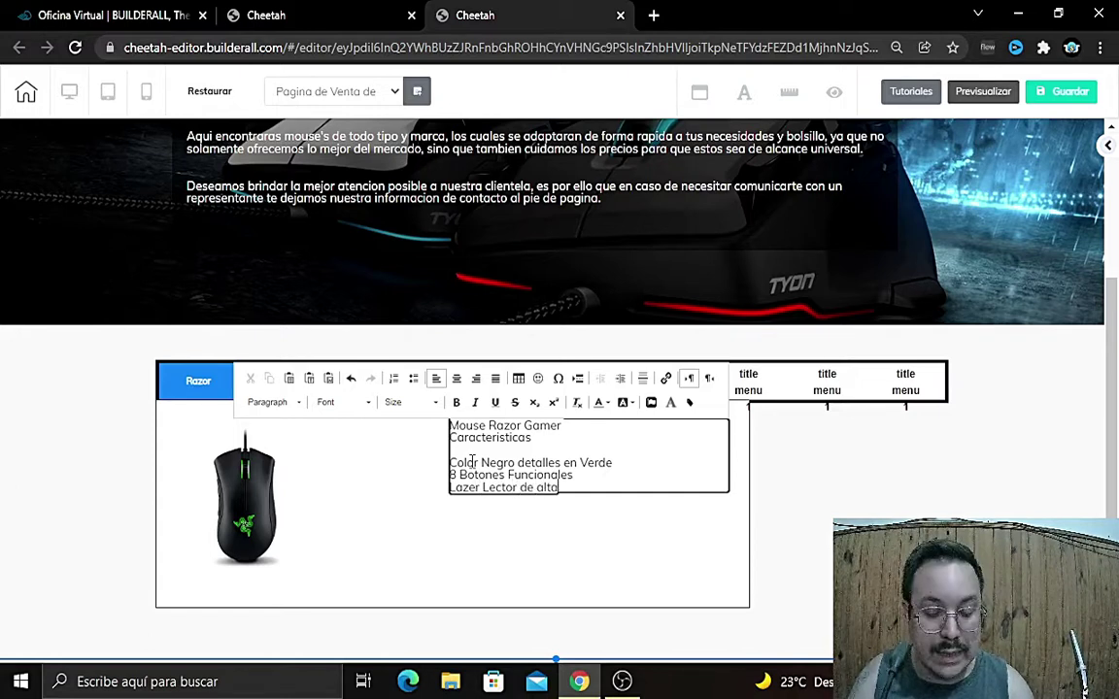
pyautogui.write(' preciisio')
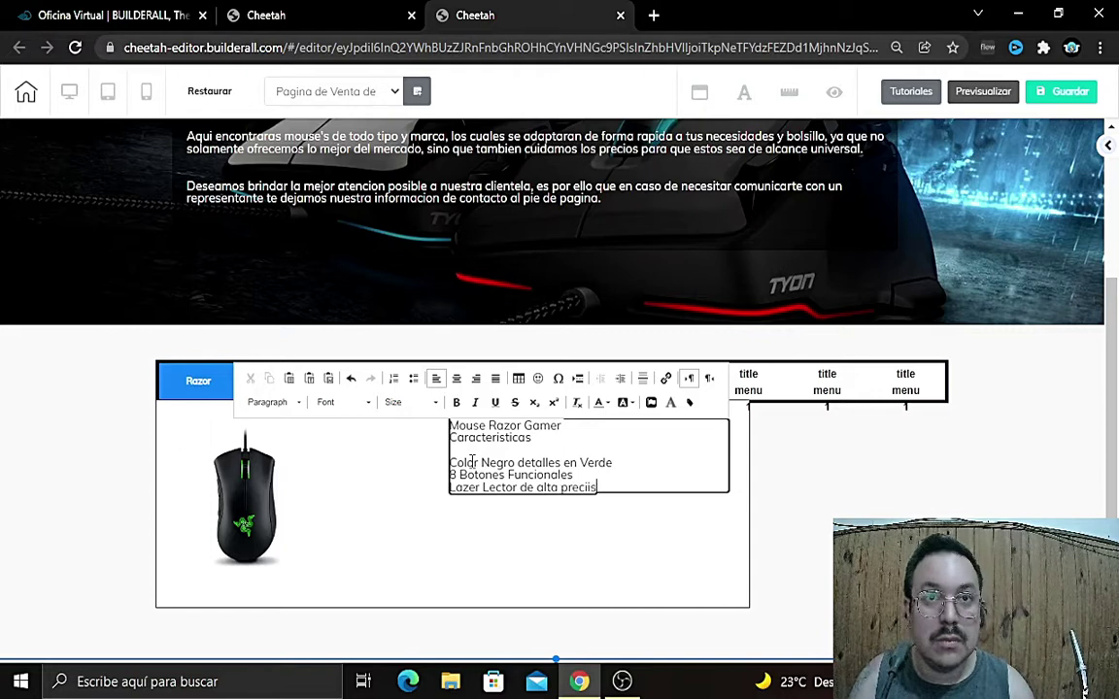
pyautogui.write('sion.')
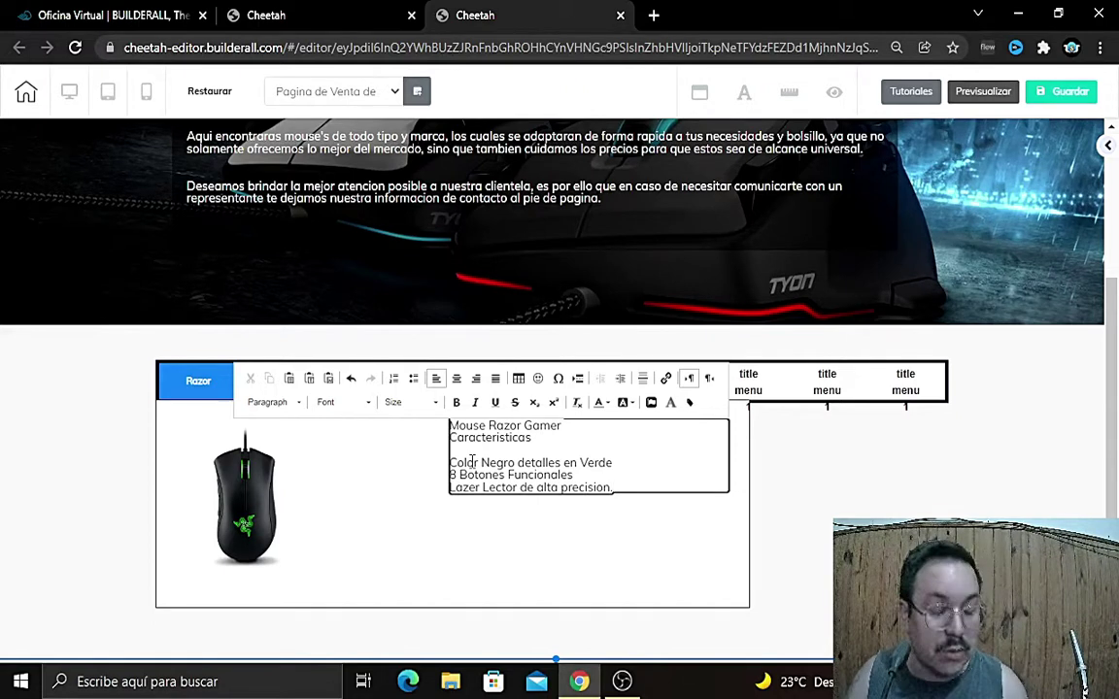
# Step: Format the three feature lines under "Caracteristicas", from the colour to the laser reader, as a bulleted list
pyautogui.hotkey('shift', 'Up')
pyautogui.hotkey('shift', 'Up')
pyautogui.hotkey('shift', 'Home')
pyautogui.hotkey('shift', 'End')
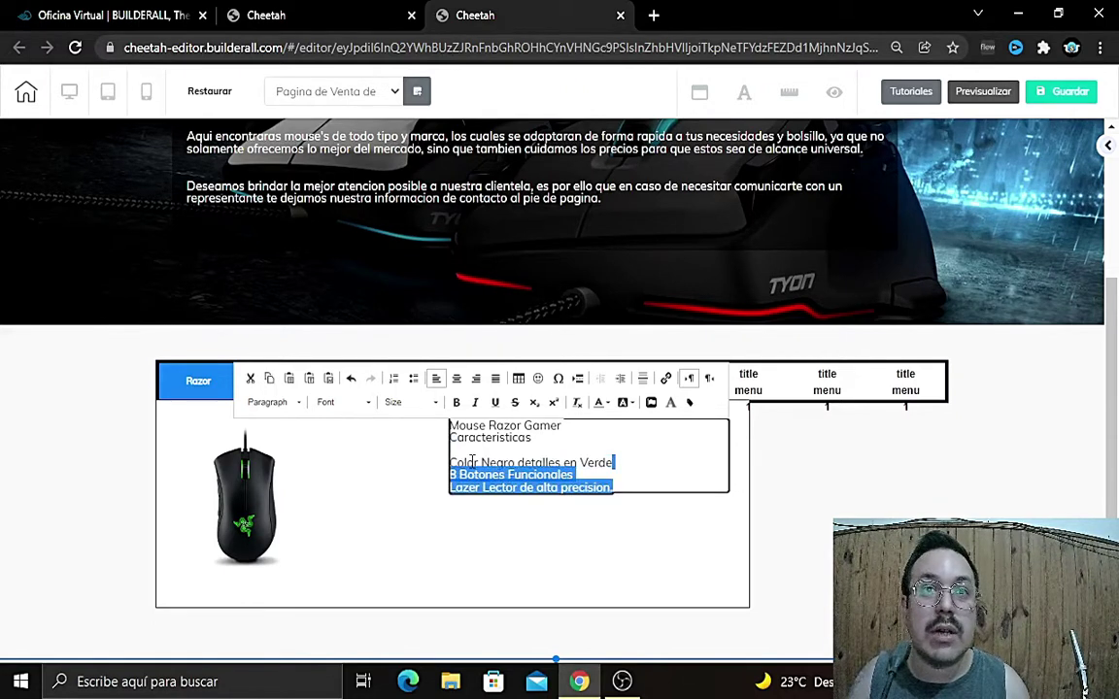
pyautogui.click(449, 455)
pyautogui.moveTo(450, 456); pyautogui.dragTo(647, 484)
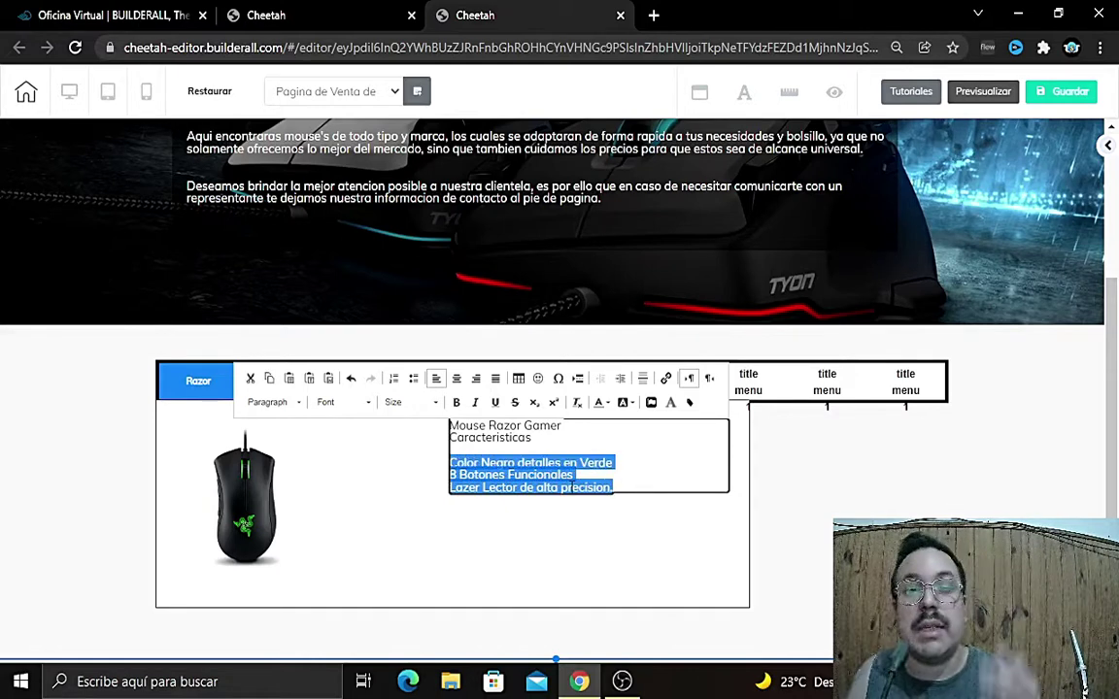
pyautogui.click(413, 381)
pyautogui.click(510, 534)
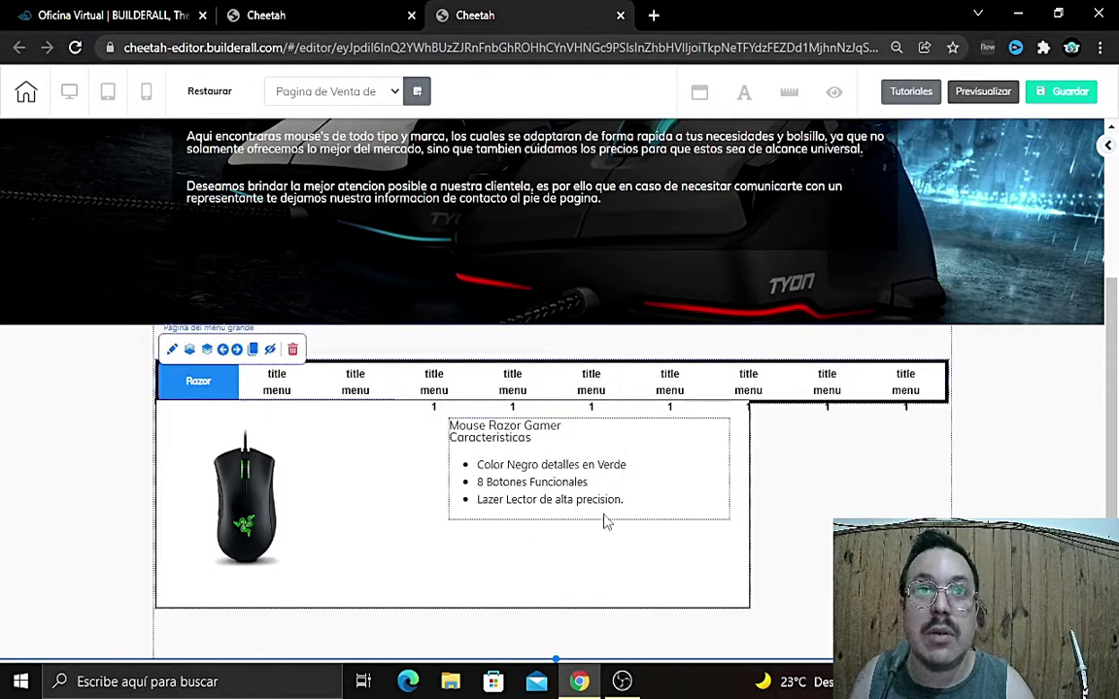
# Step: Move the Razor description text block closer to the mouse image inside the content box
pyautogui.moveTo(587, 486); pyautogui.dragTo(580, 493)
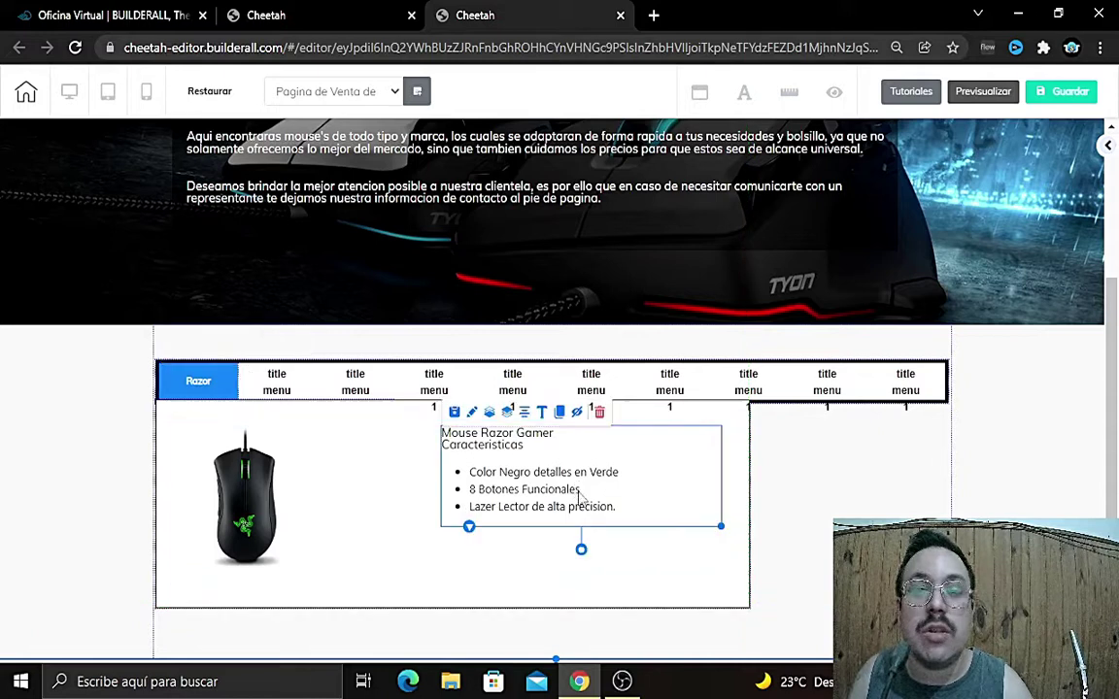
pyautogui.click(626, 559)
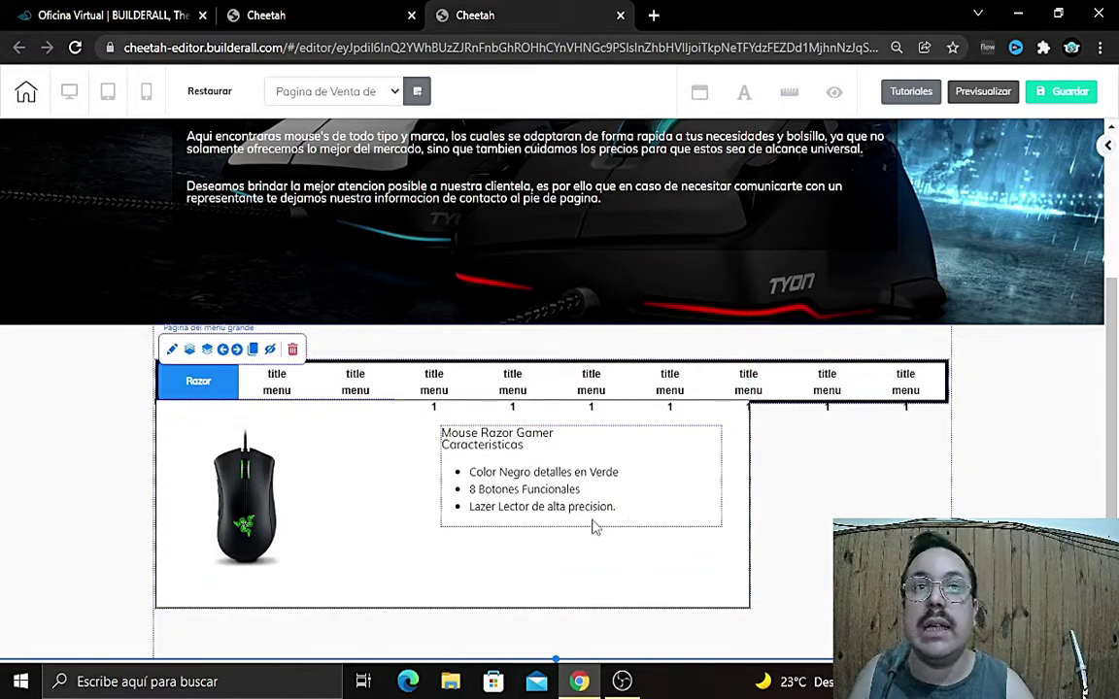
pyautogui.moveTo(500, 468); pyautogui.dragTo(523, 465)
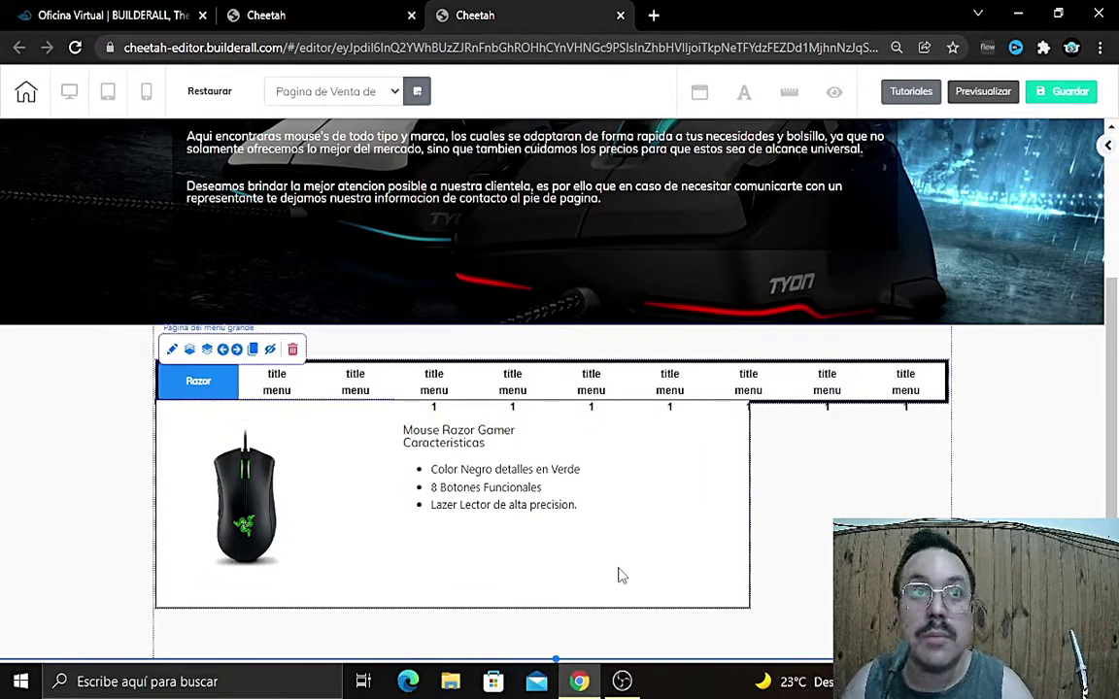
# Step: Set the Razor mouse image's link to the Página type and apply a page as its target
pyautogui.click(264, 488)
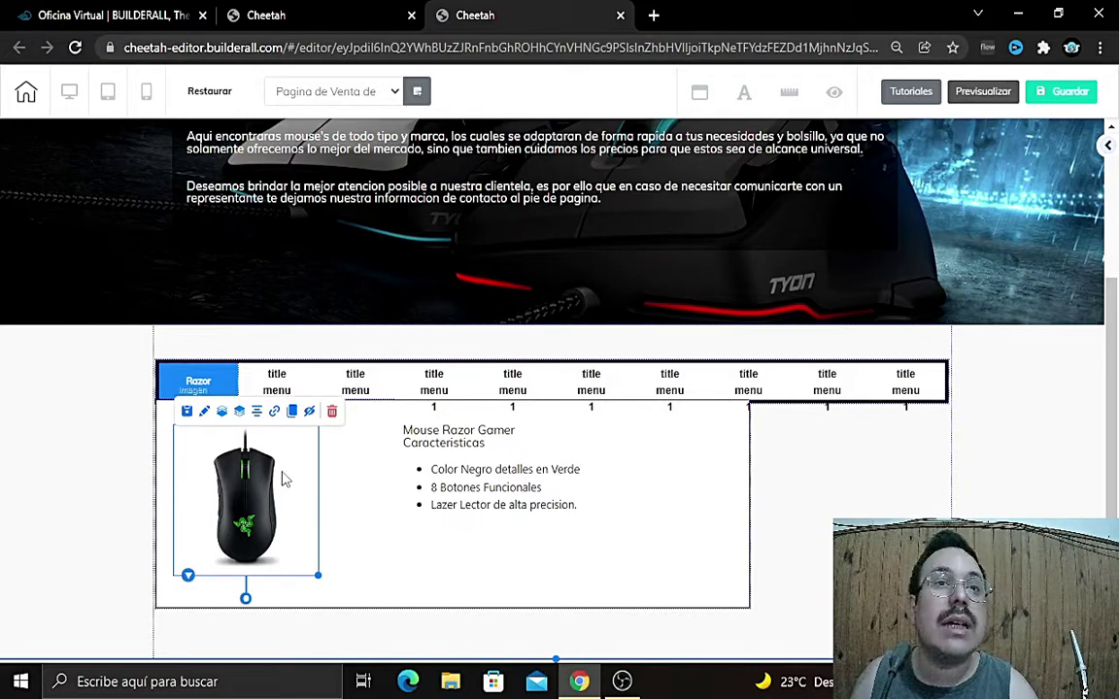
pyautogui.click(275, 414)
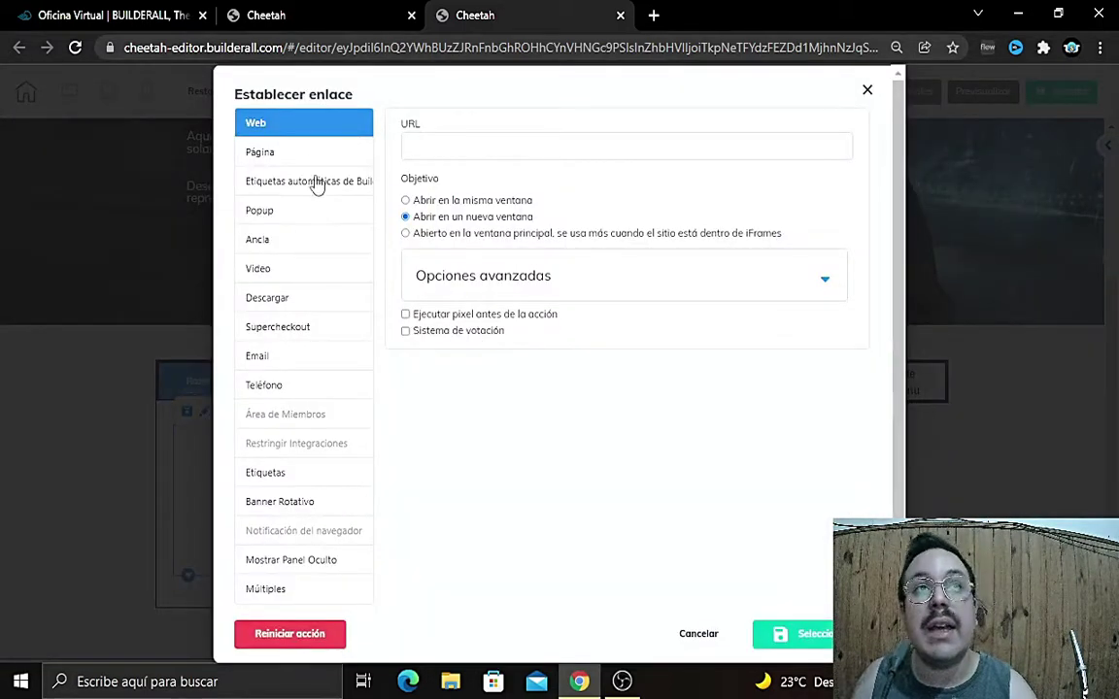
pyautogui.click(283, 151)
pyautogui.click(405, 272)
pyautogui.click(791, 635)
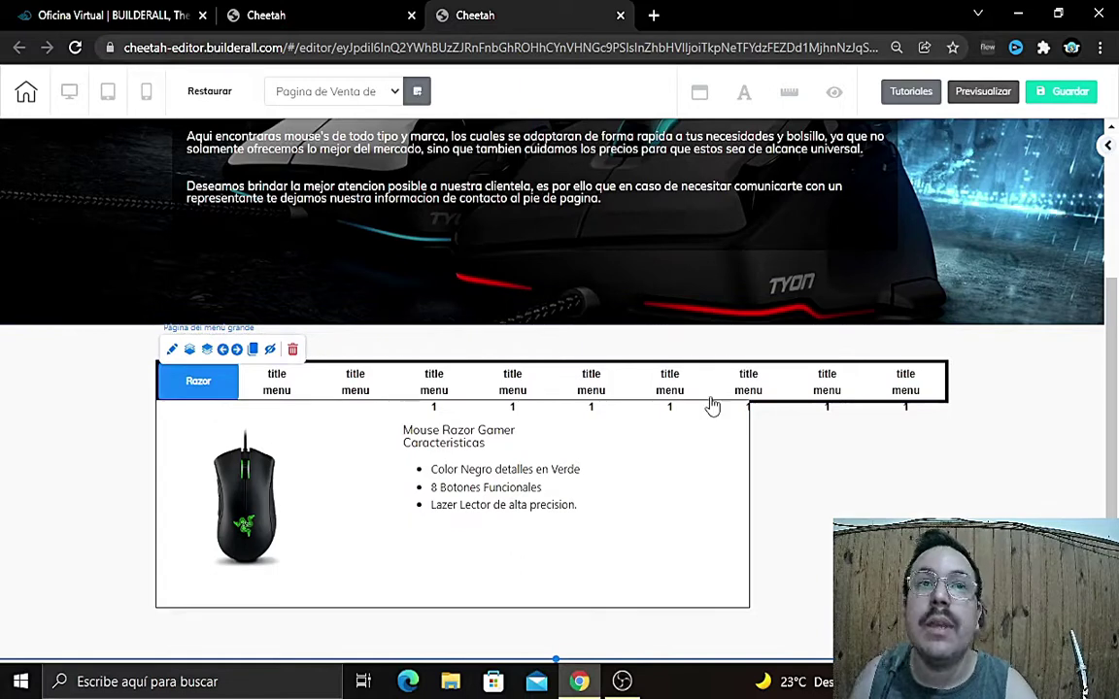
# Step: Open the collection of ready-made button designs among the elements that can be added
pyautogui.click(643, 369)
pyautogui.scroll(4, 976, 375)
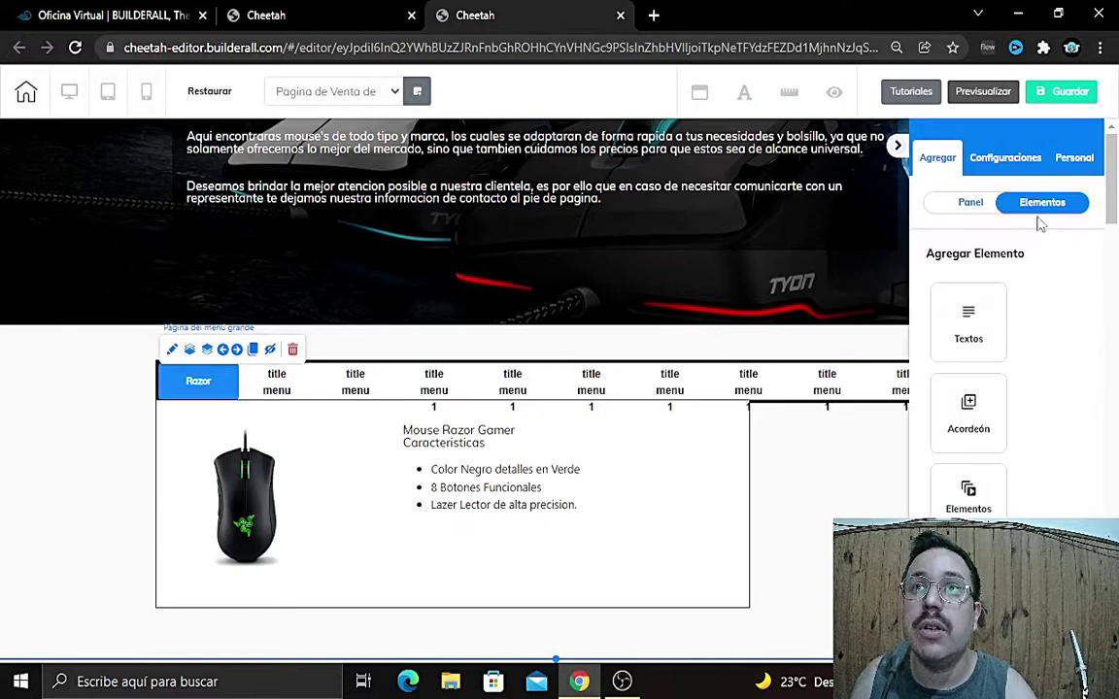
pyautogui.scroll(-7, 962, 340)
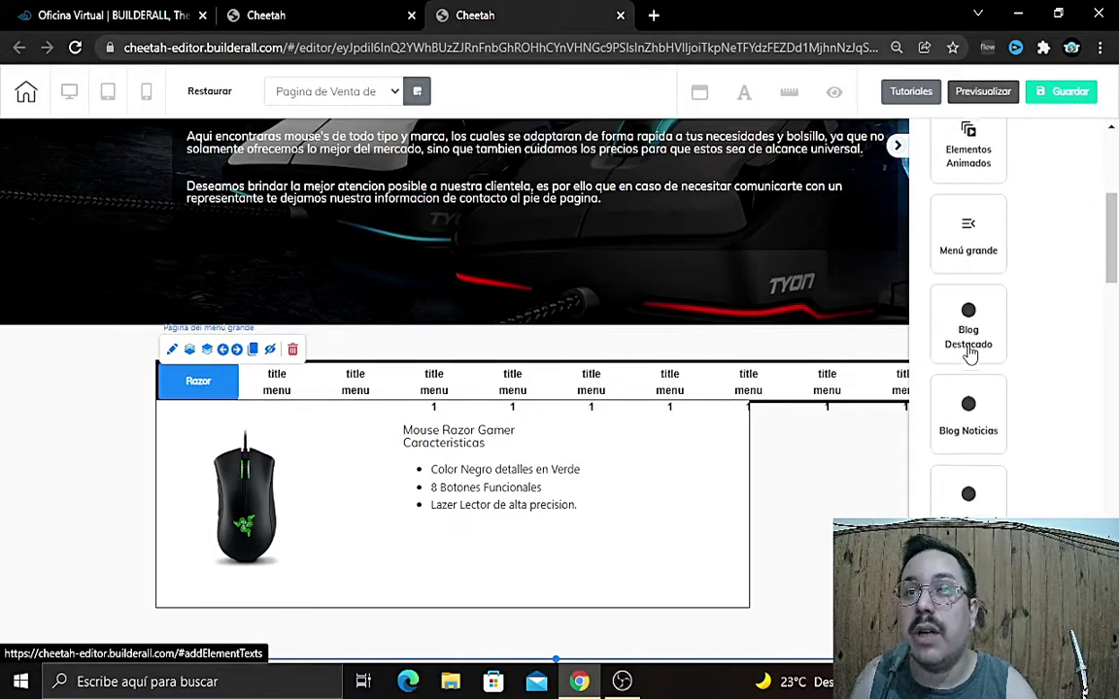
pyautogui.scroll(-4, 969, 351)
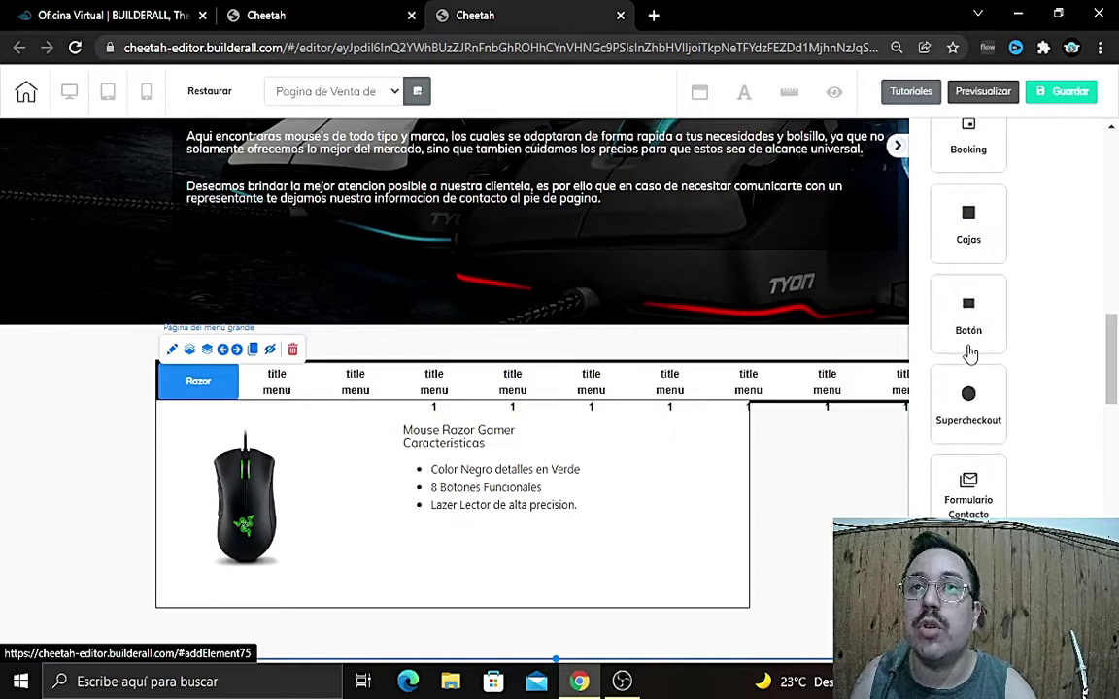
pyautogui.click(971, 344)
# Step: Try to place the purple "BUY NOW!" cart button below the Razor feature list
pyautogui.scroll(-10, 1013, 389)
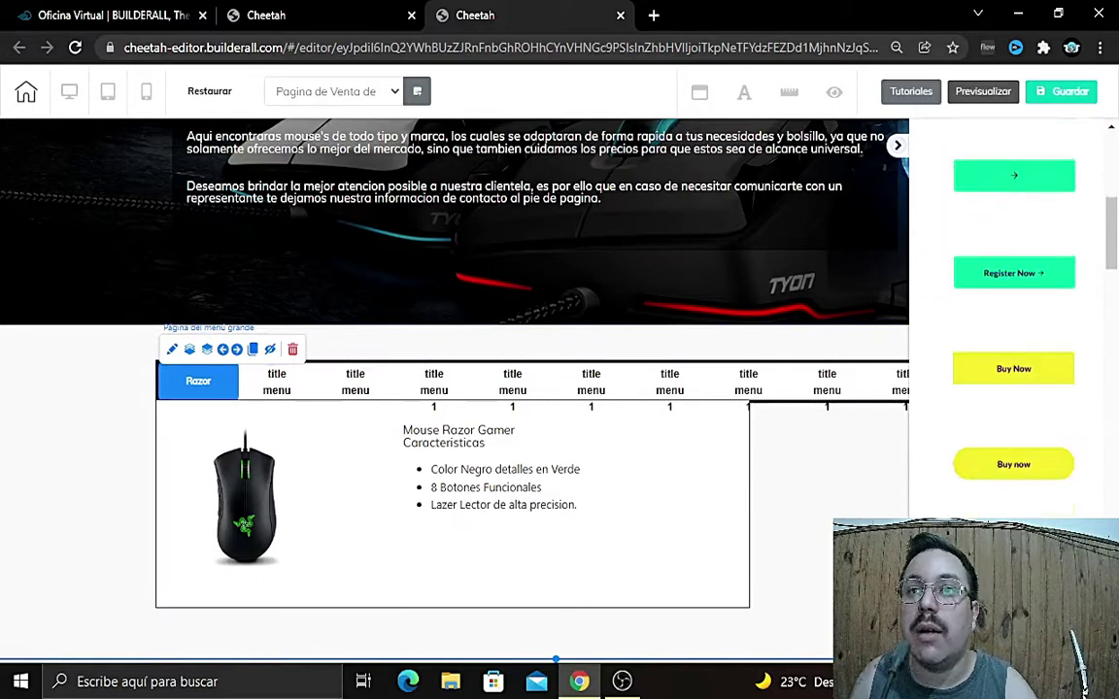
pyautogui.scroll(-10, 1013, 321)
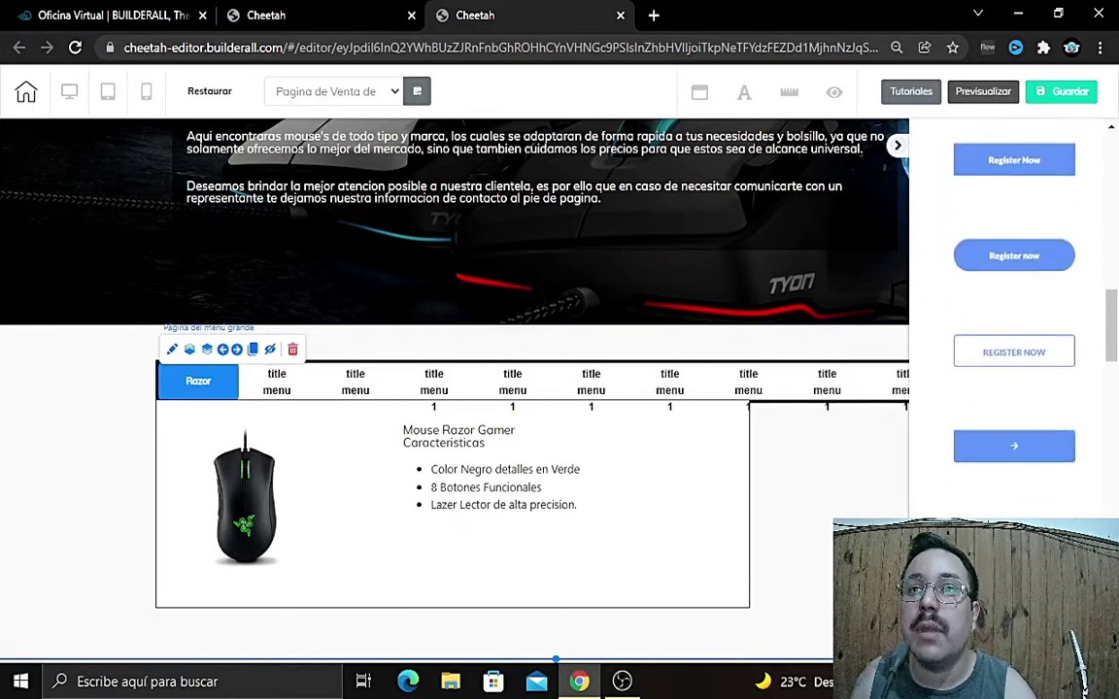
pyautogui.scroll(-10, 1013, 320)
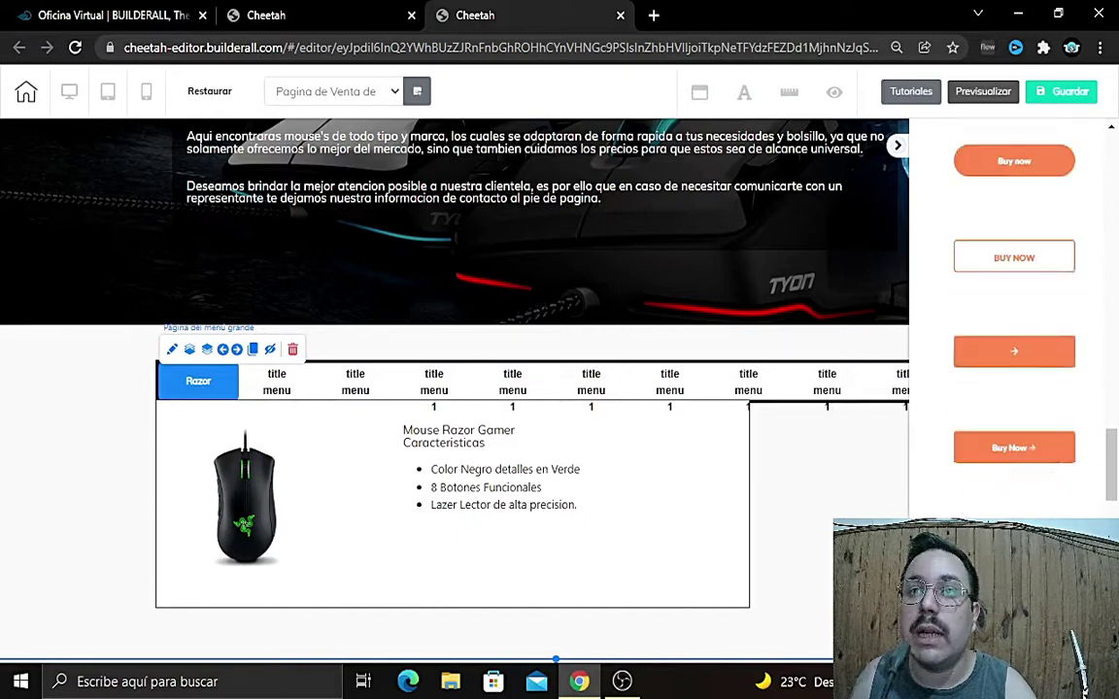
pyautogui.scroll(-5, 1013, 321)
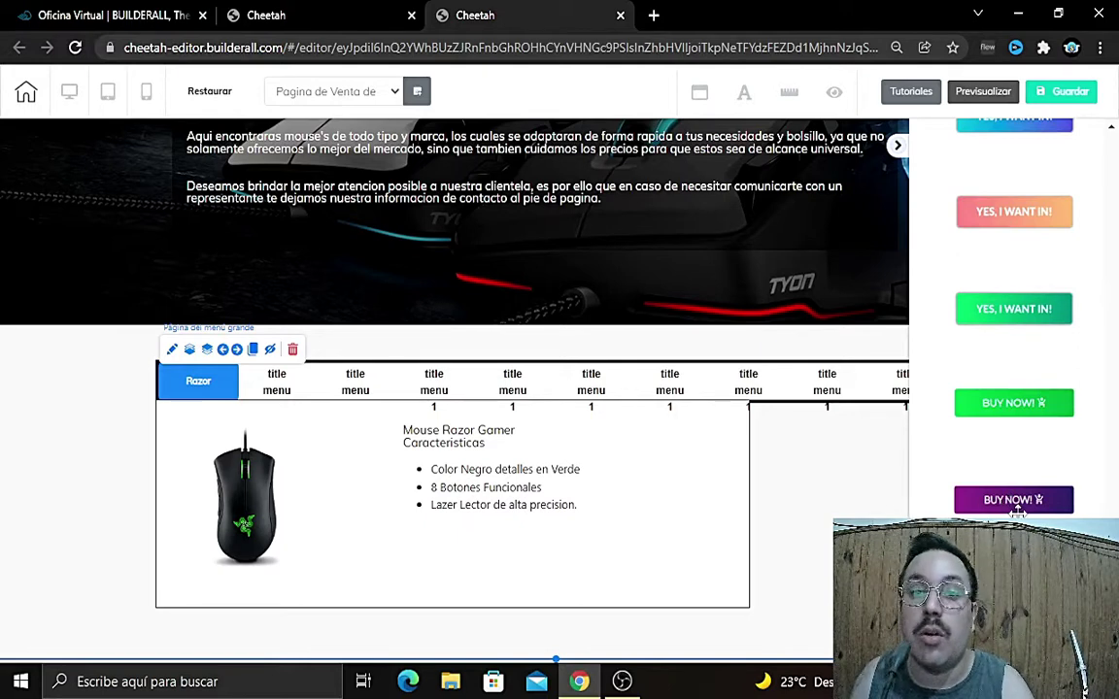
pyautogui.moveTo(1010, 499); pyautogui.dragTo(580, 569)
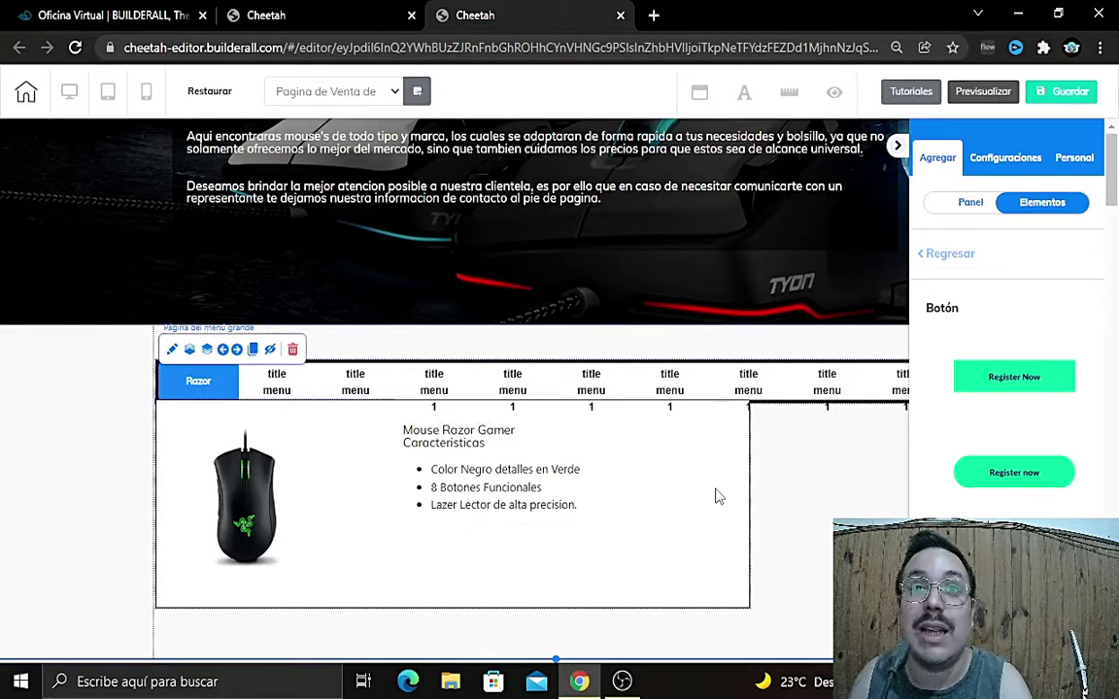
# Step: Add the purple "BUY NOW!" cart button, enlarge it slightly and position it below the Razor feature list
pyautogui.scroll(-3, 984, 447)
pyautogui.scroll(-10, 1014, 320)
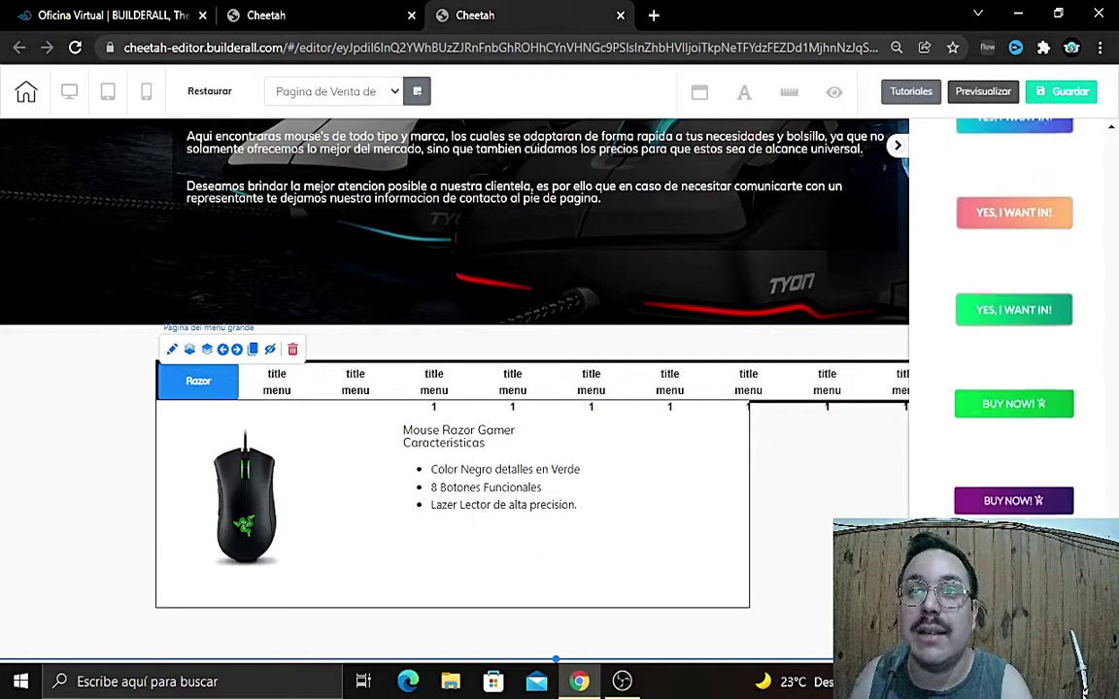
pyautogui.moveTo(1013, 501); pyautogui.dragTo(827, 515)
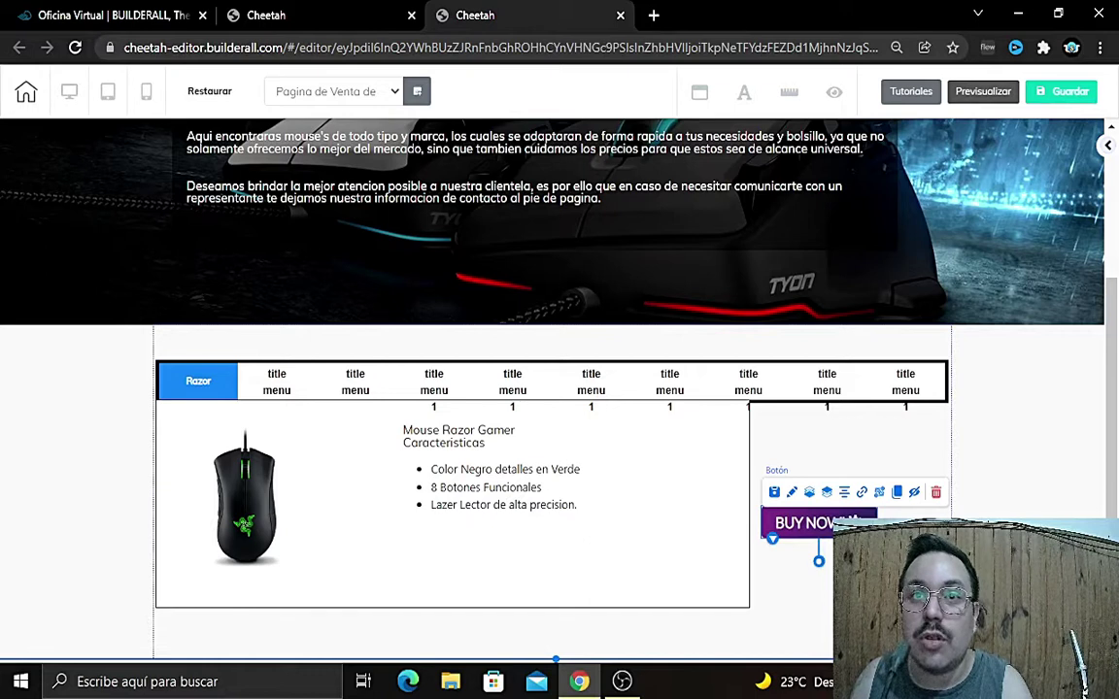
pyautogui.moveTo(796, 523); pyautogui.dragTo(491, 552)
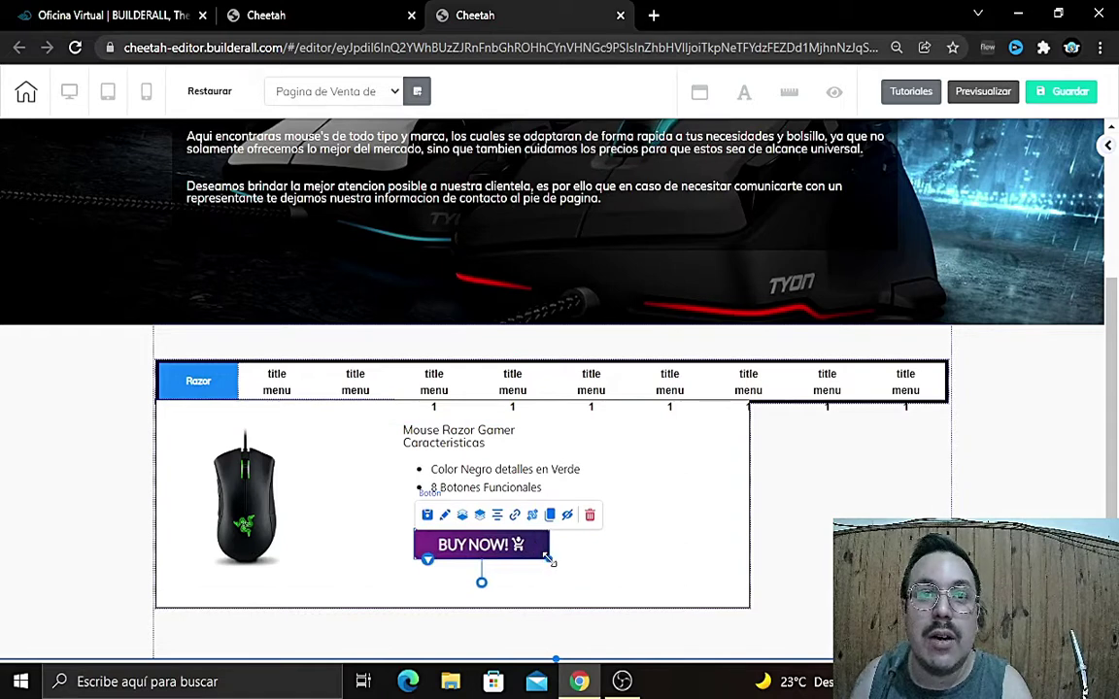
pyautogui.moveTo(514, 548); pyautogui.dragTo(537, 551)
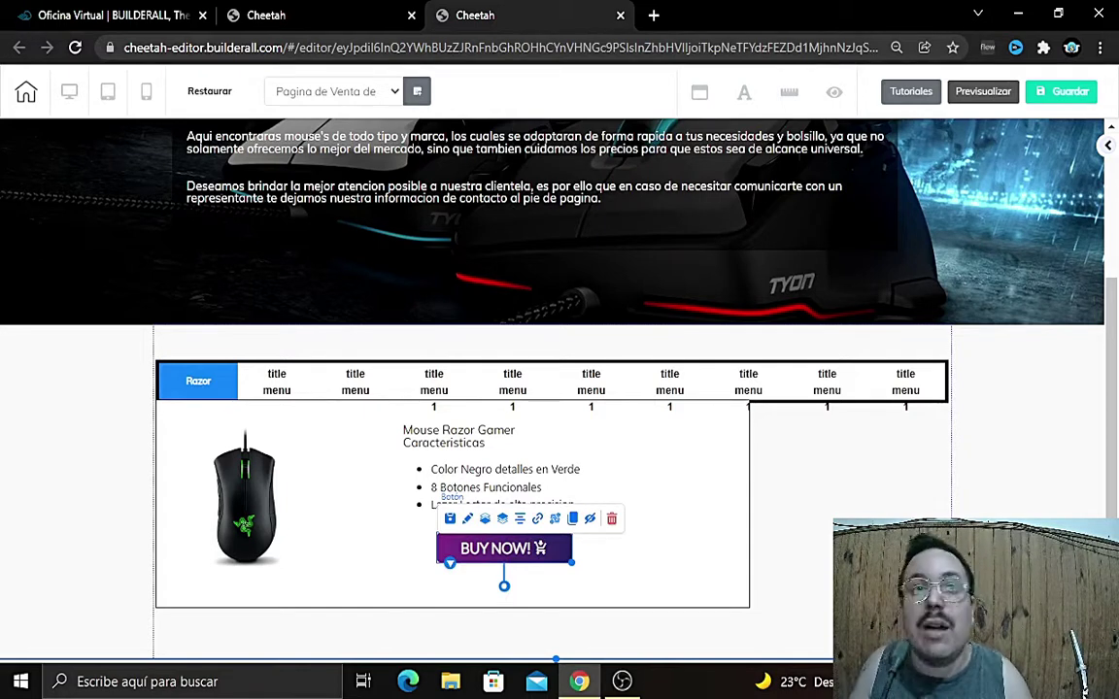
pyautogui.moveTo(503, 548); pyautogui.dragTo(507, 548)
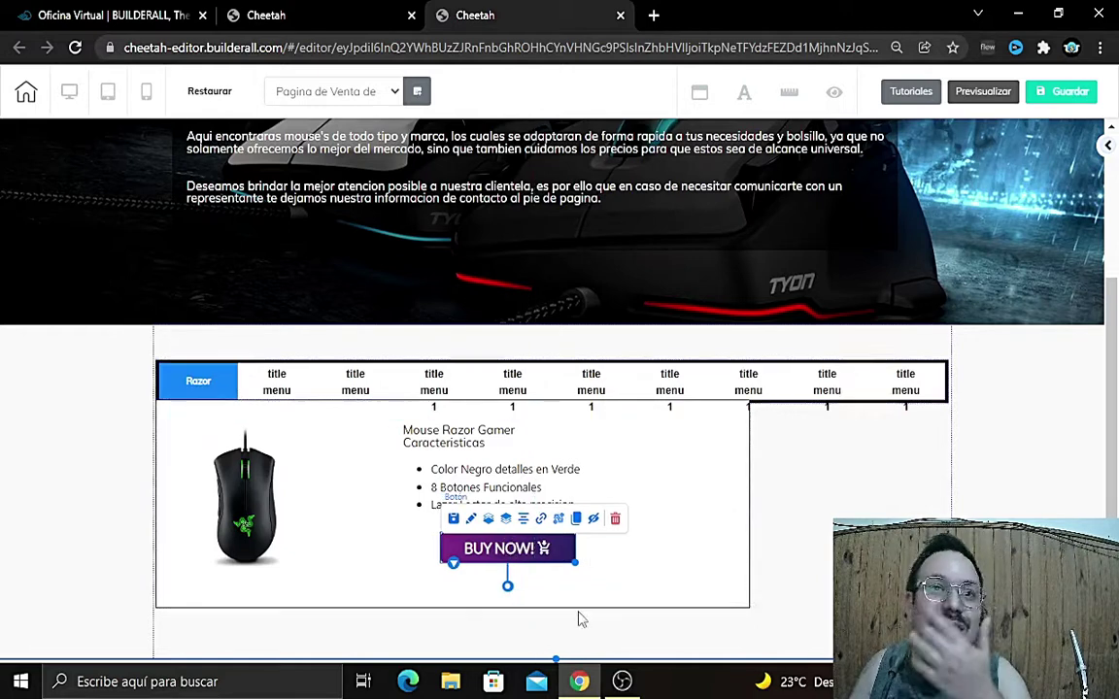
# Step: Change the purple button's title to "COMPRAR AHORA!"
pyautogui.click(470, 519)
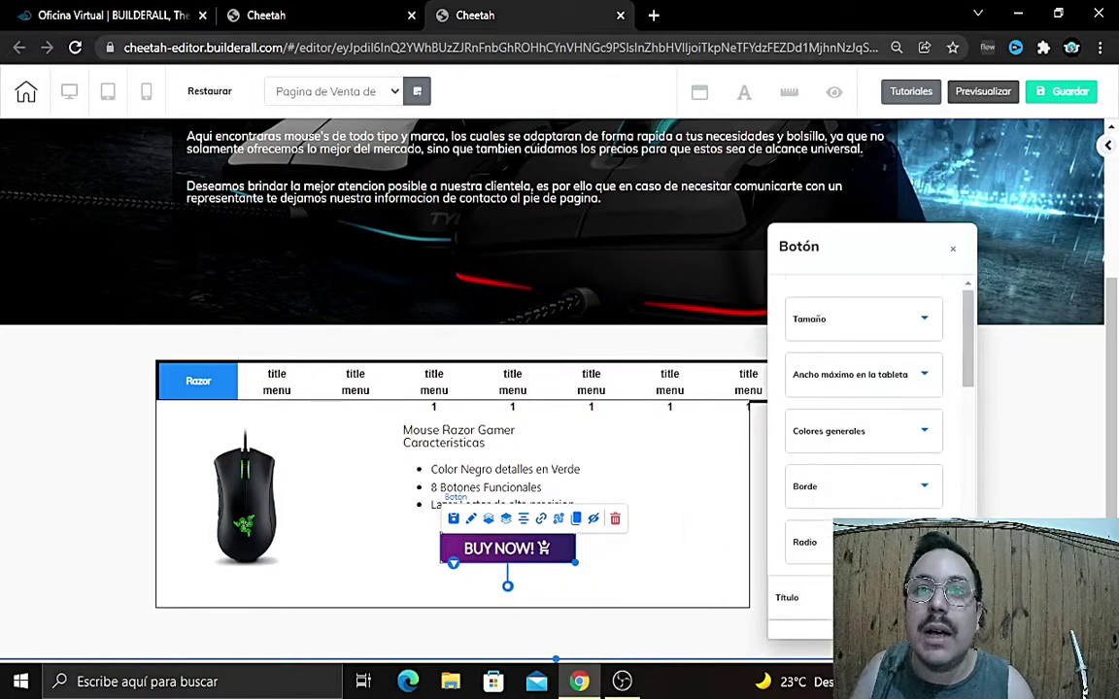
pyautogui.click(894, 597)
pyautogui.click(845, 400)
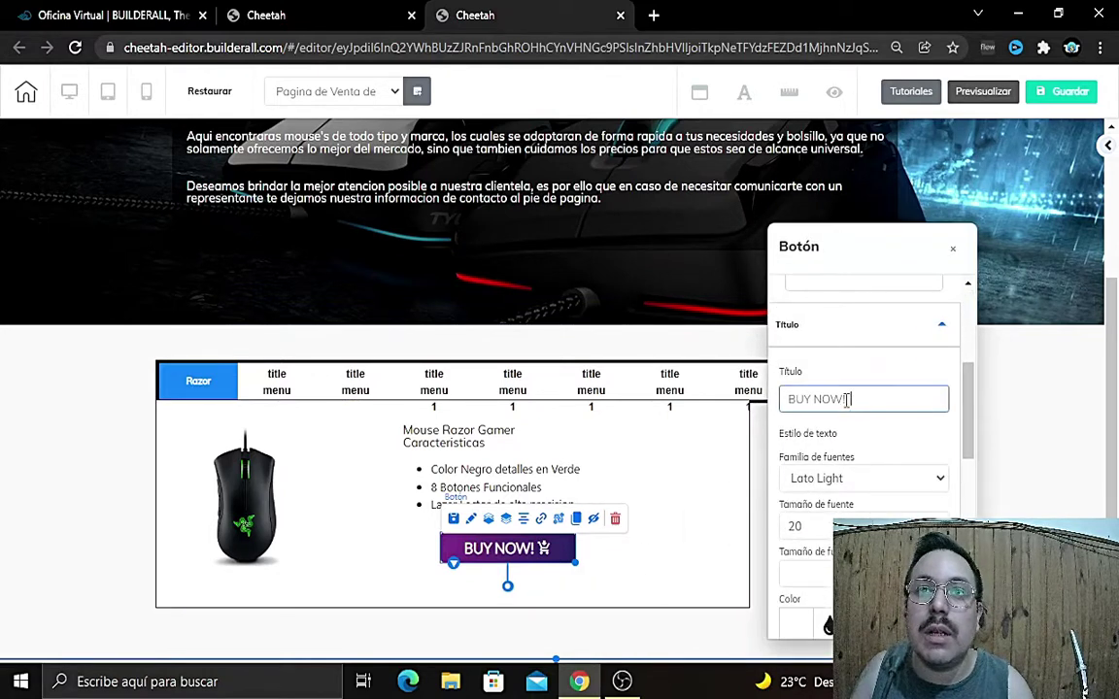
pyautogui.hotkey('ctrl', 'a')
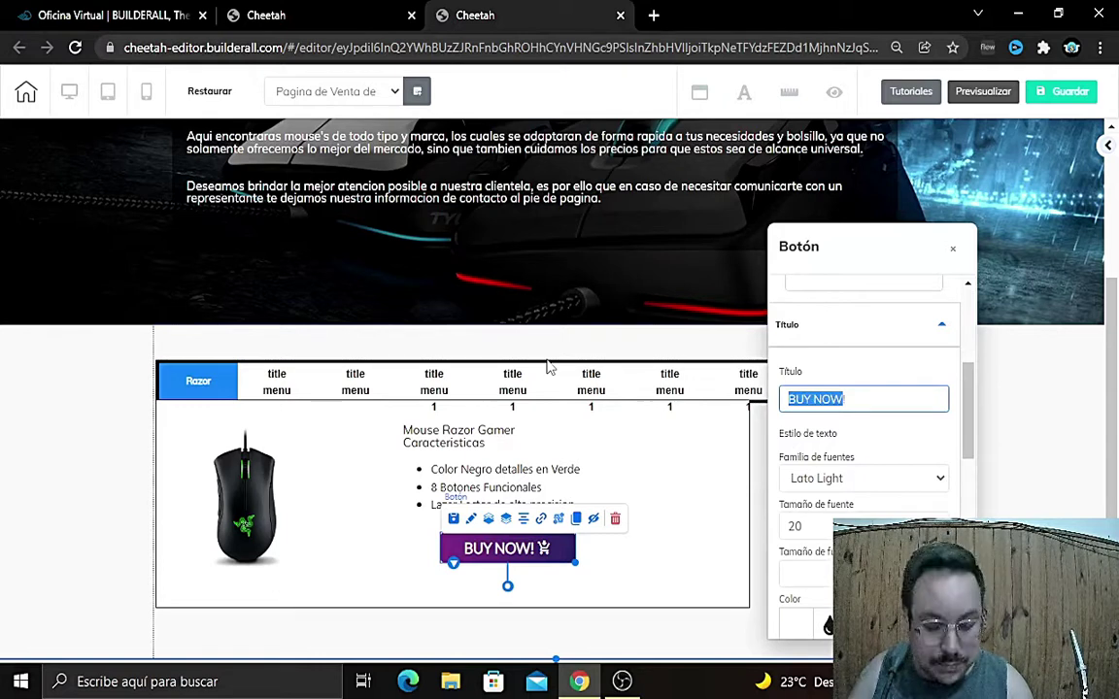
pyautogui.write('COMPR')
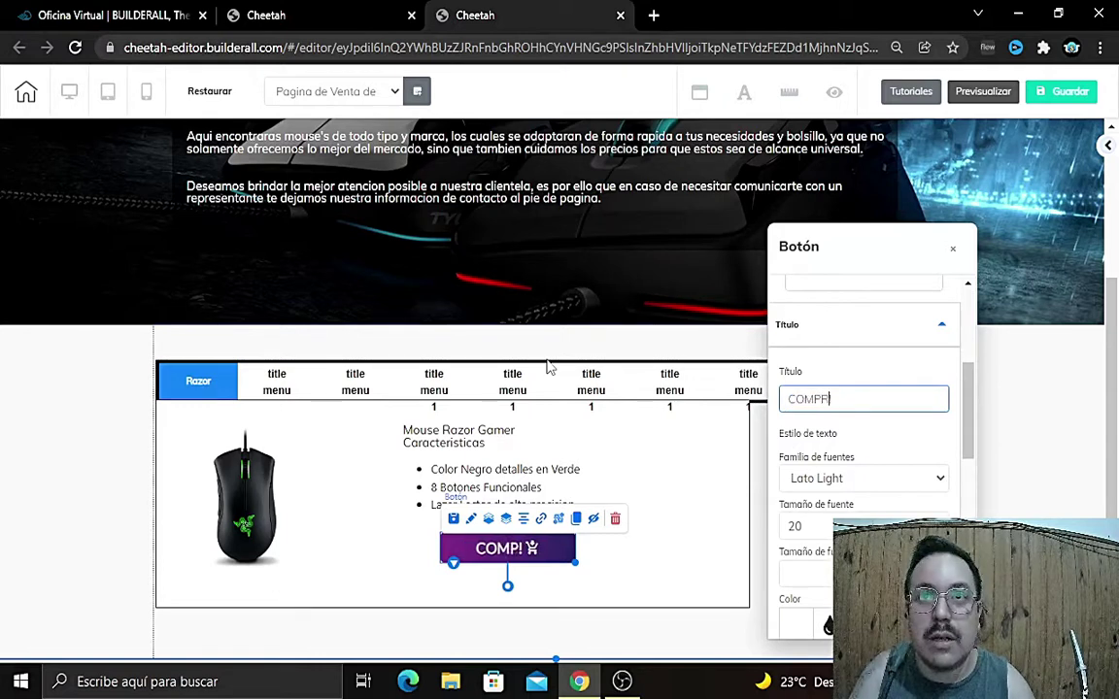
pyautogui.write('AR AHORA!')
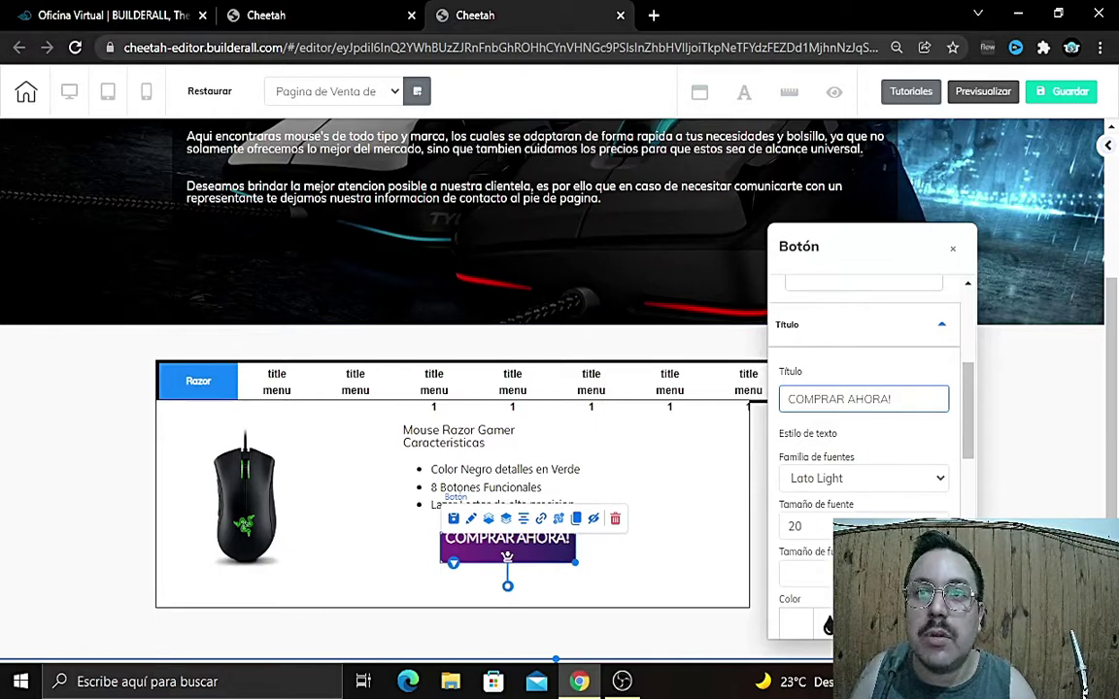
# Step: Set the font size of the "COMPRAR AHORA!" button's title to 15 and look over its remaining settings
pyautogui.doubleClick(794, 526)
pyautogui.write('13')
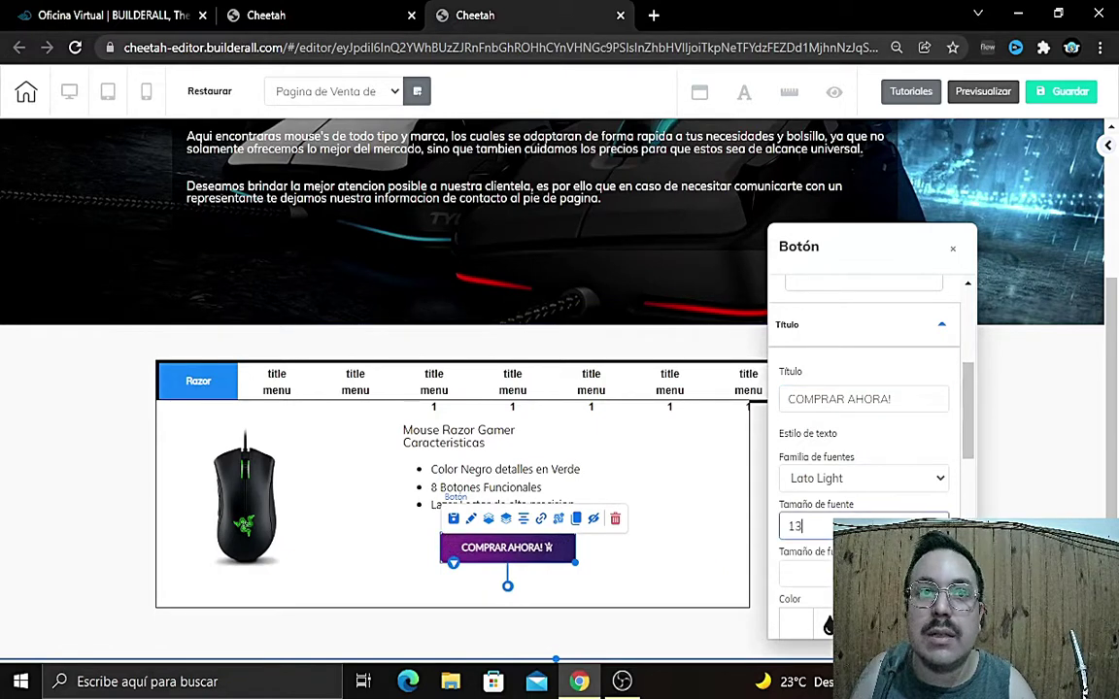
pyautogui.press('BackSpace')
pyautogui.write('5')
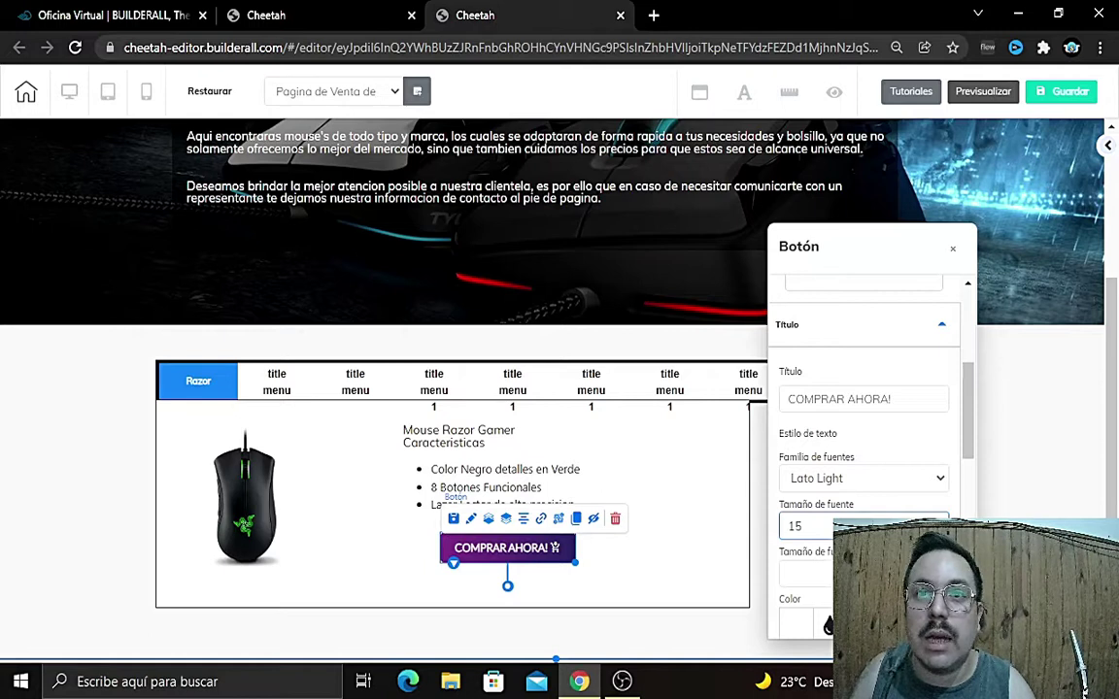
pyautogui.scroll(-10, 819, 552)
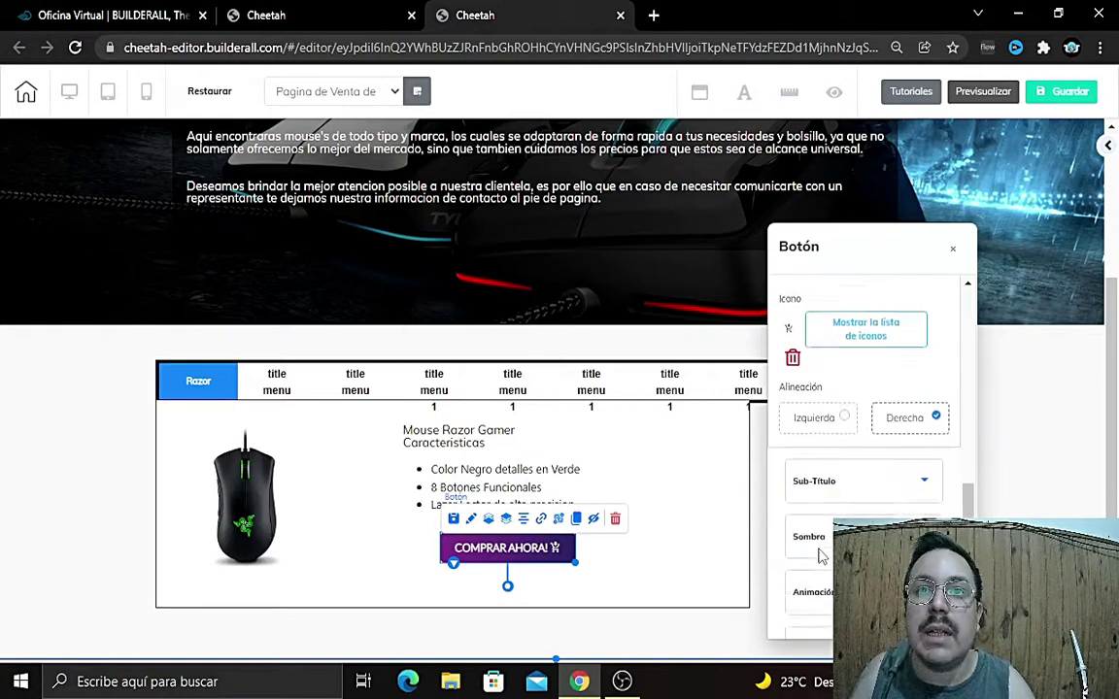
pyautogui.scroll(10, 821, 554)
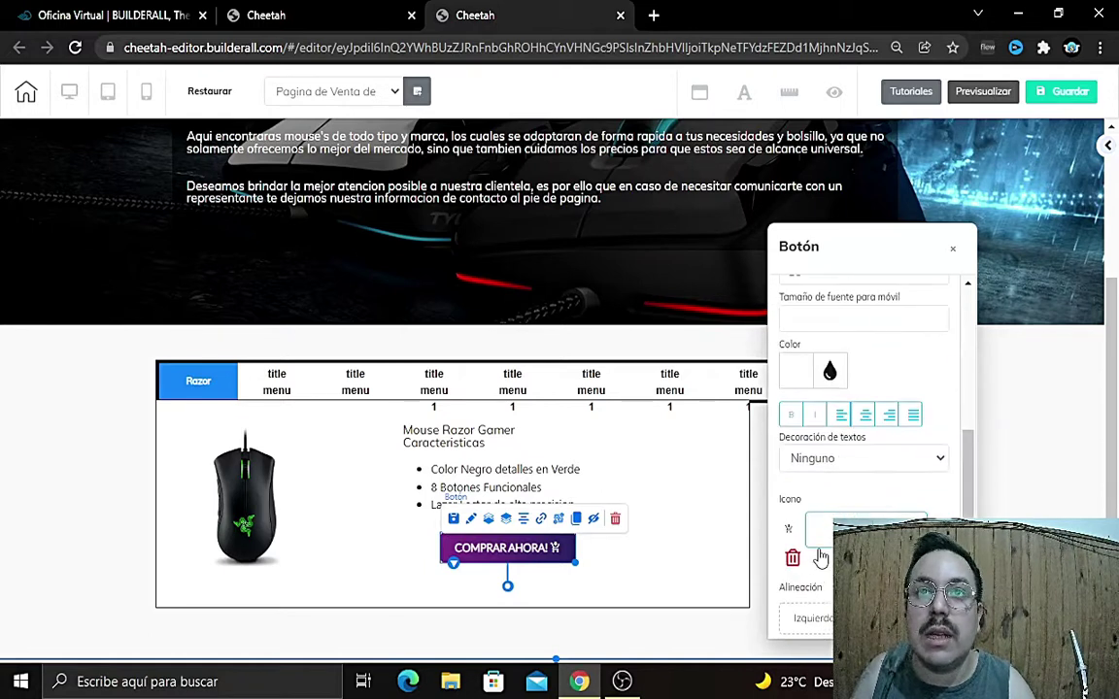
# Step: Open the buy button's general colours and switch its background to Color Fijo
pyautogui.scroll(-5, 823, 549)
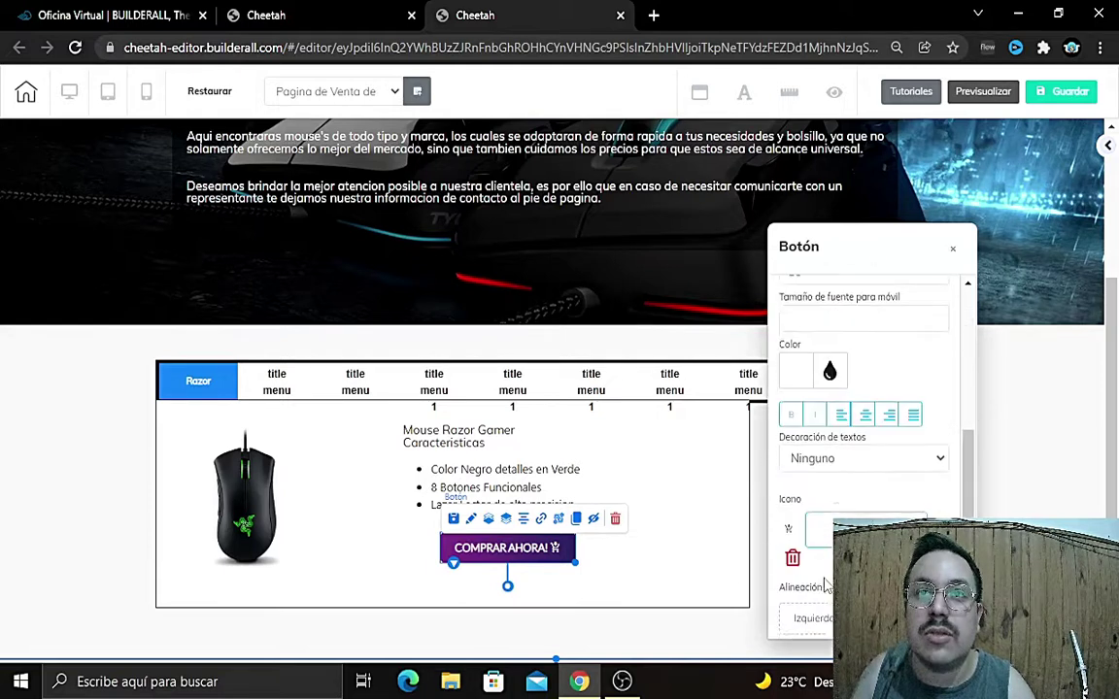
pyautogui.scroll(5, 824, 549)
pyautogui.scroll(2, 831, 567)
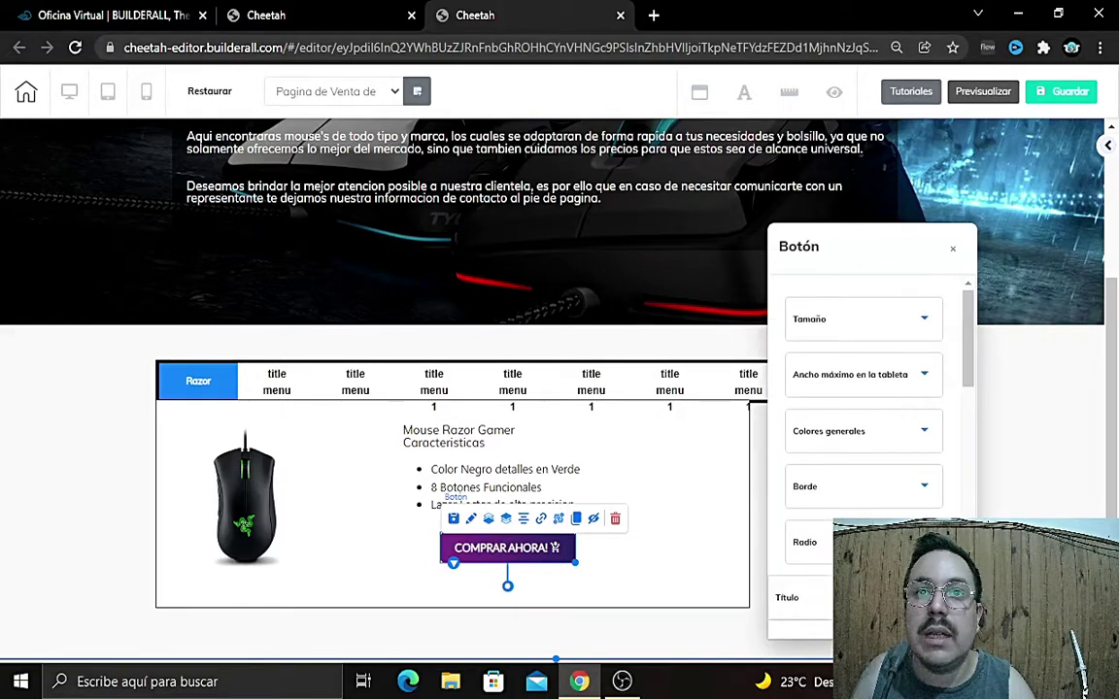
pyautogui.scroll(-2, 879, 427)
pyautogui.click(880, 425)
pyautogui.scroll(-2, 877, 452)
pyautogui.scroll(4, 874, 461)
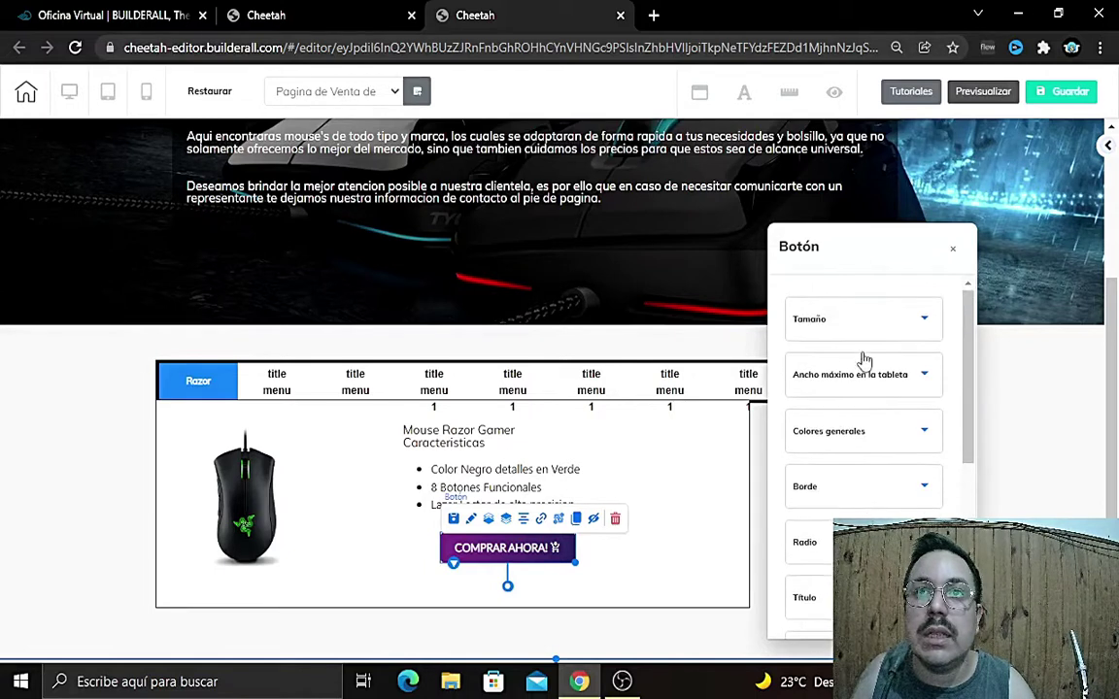
pyautogui.click(864, 431)
pyautogui.scroll(-2, 852, 472)
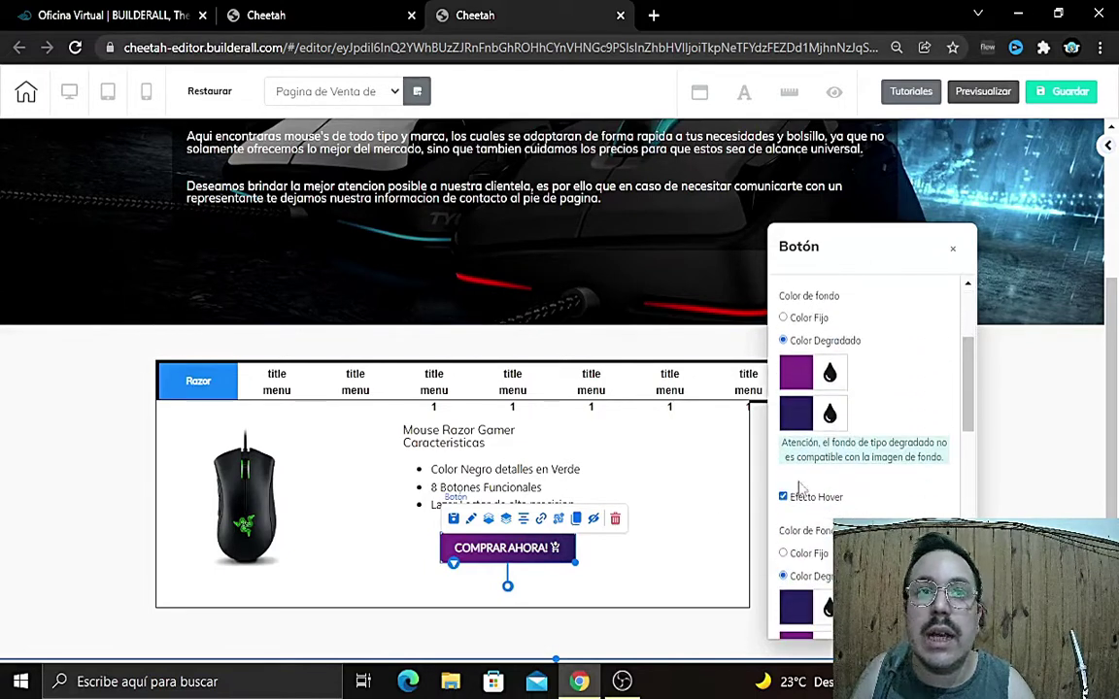
pyautogui.scroll(1, 804, 452)
pyautogui.click(783, 409)
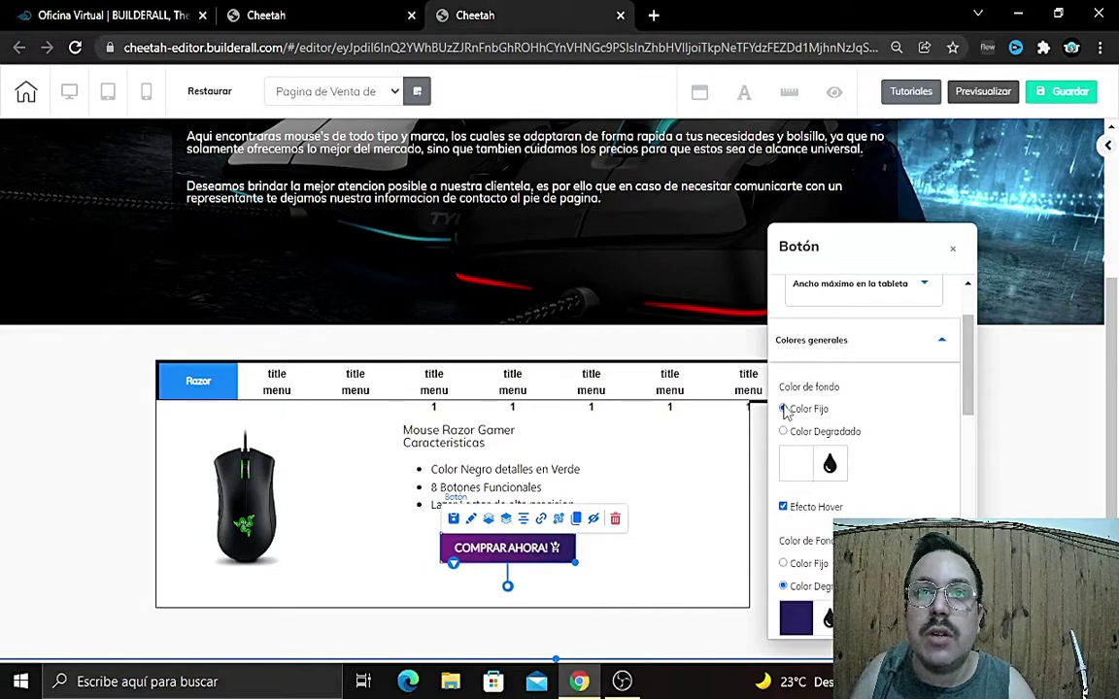
pyautogui.click(784, 432)
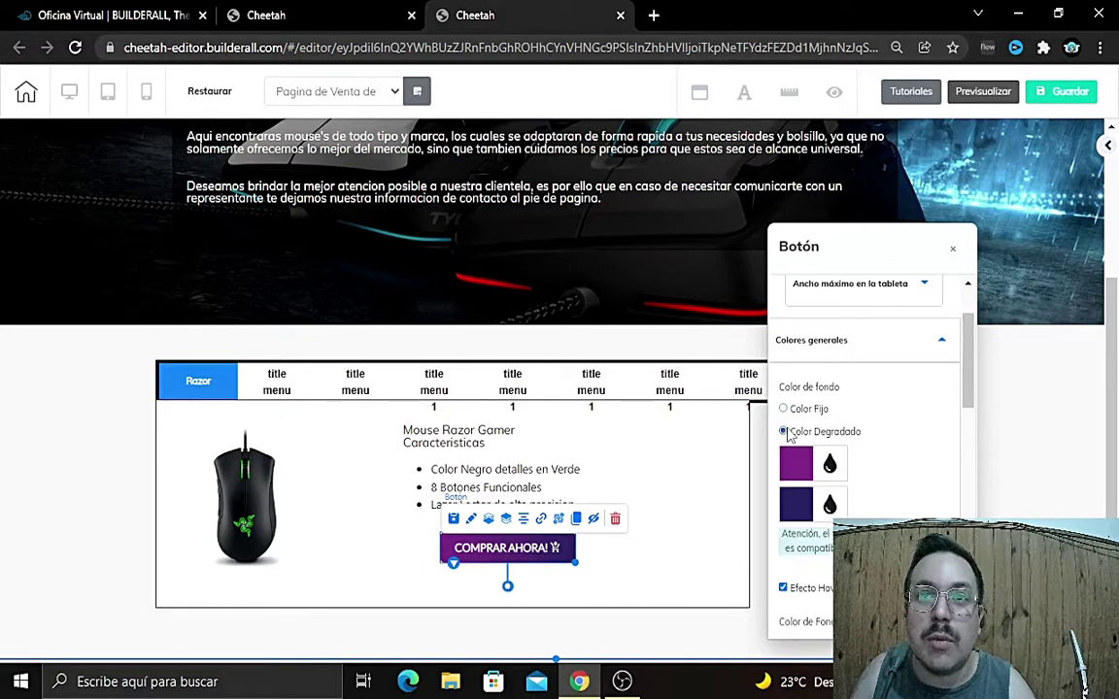
pyautogui.click(784, 408)
# Step: Set the buy button's fixed background colour to bright yellow, E3F600
pyautogui.click(801, 464)
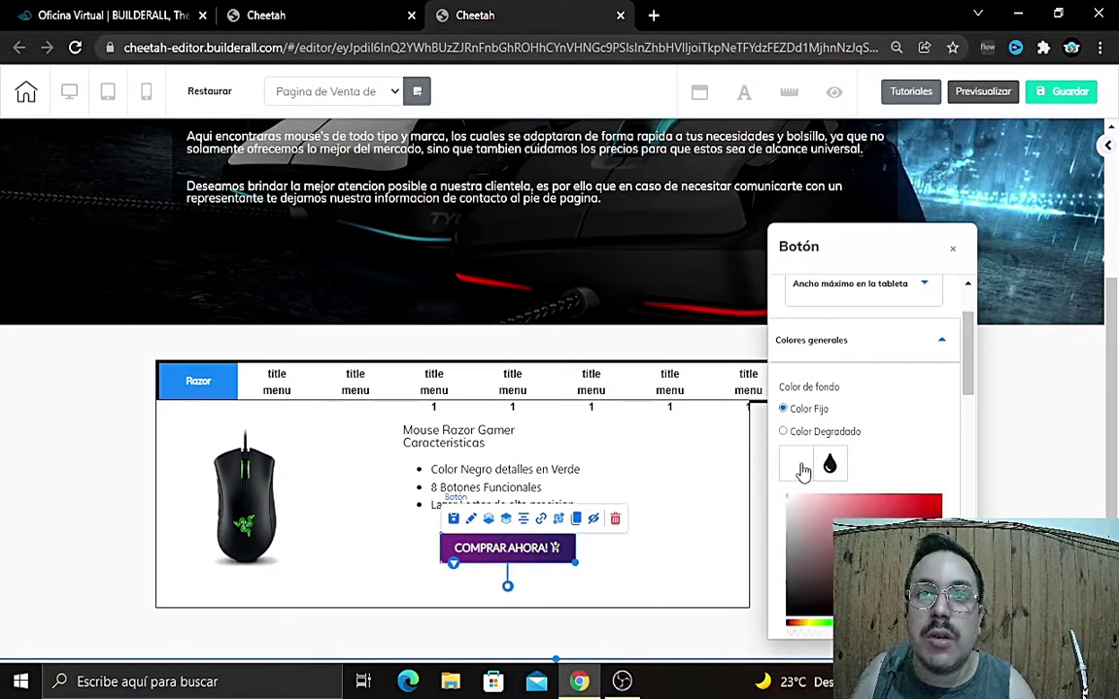
pyautogui.click(812, 623)
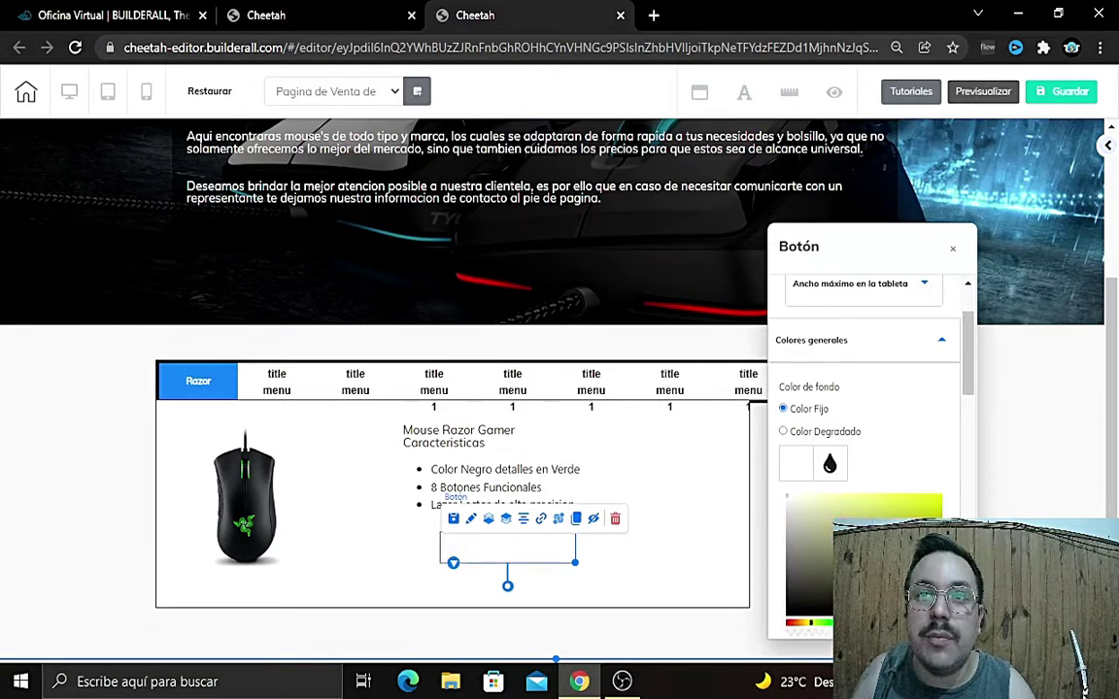
pyautogui.click(944, 503)
pyautogui.scroll(-10, 869, 490)
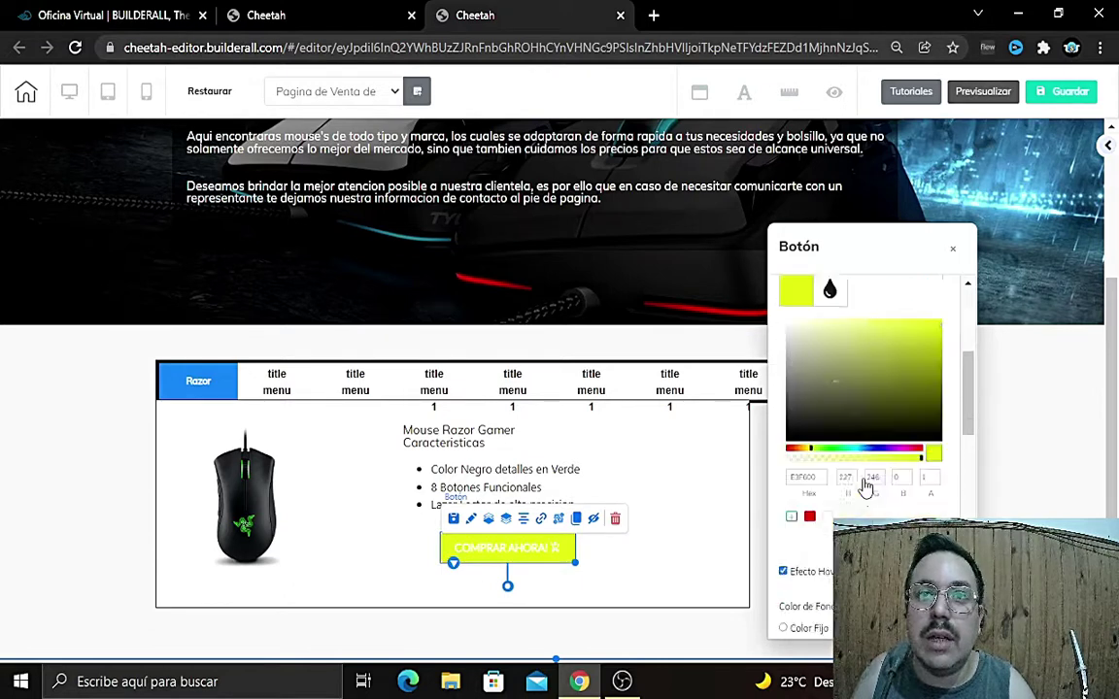
# Step: Change the "COMPRAR AHORA!" title's text colour to black, 000000
pyautogui.scroll(-1, 806, 504)
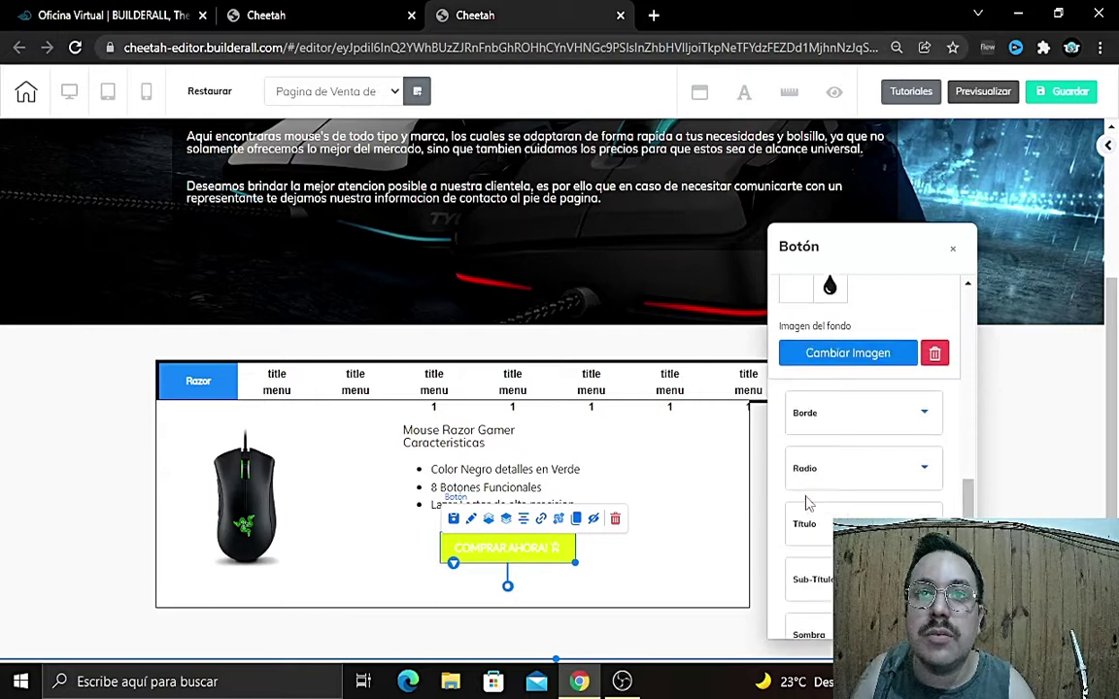
pyautogui.click(843, 516)
pyautogui.scroll(-5, 837, 500)
pyautogui.scroll(3, 832, 486)
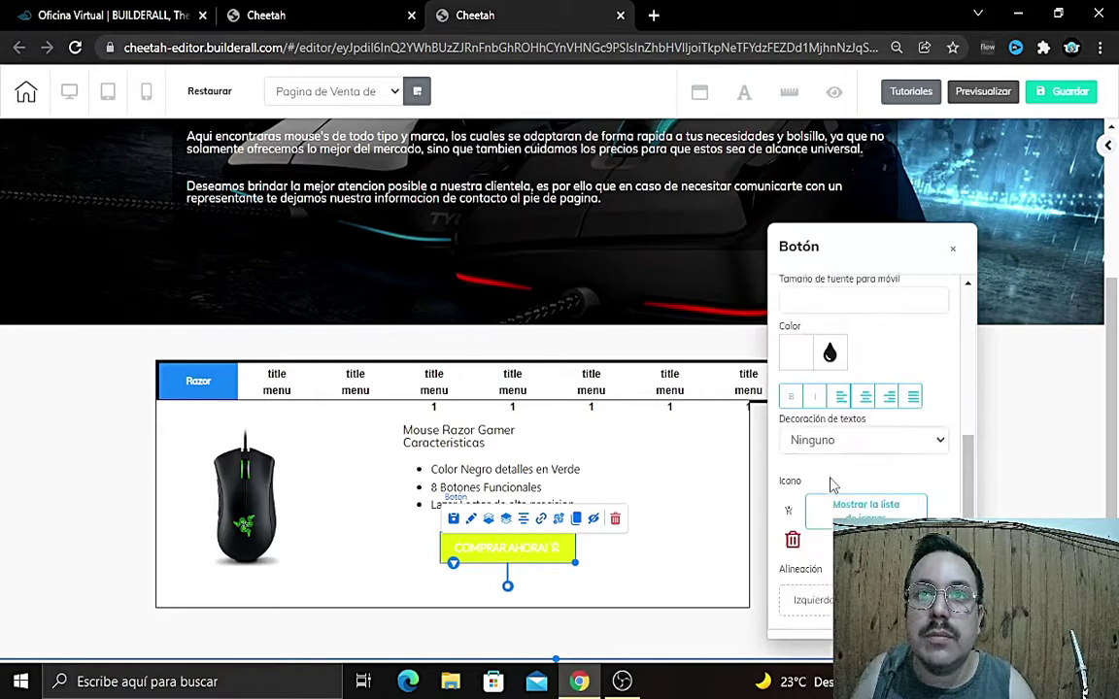
pyautogui.scroll(2, 817, 525)
pyautogui.click(796, 540)
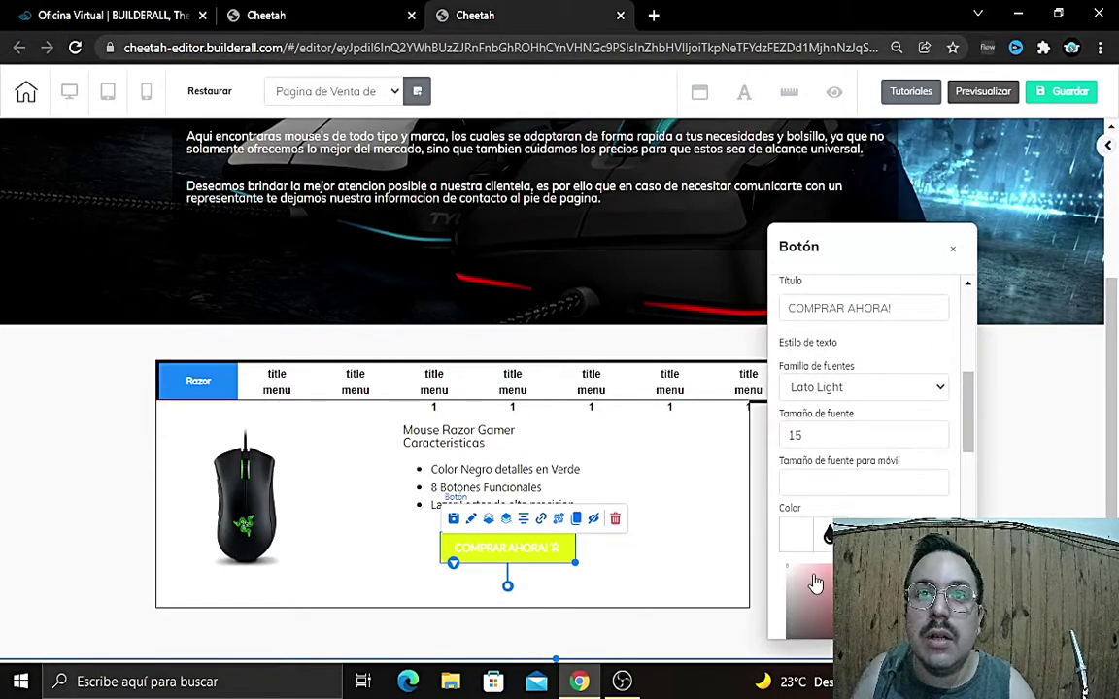
pyautogui.scroll(-5, 810, 524)
pyautogui.scroll(2, 821, 495)
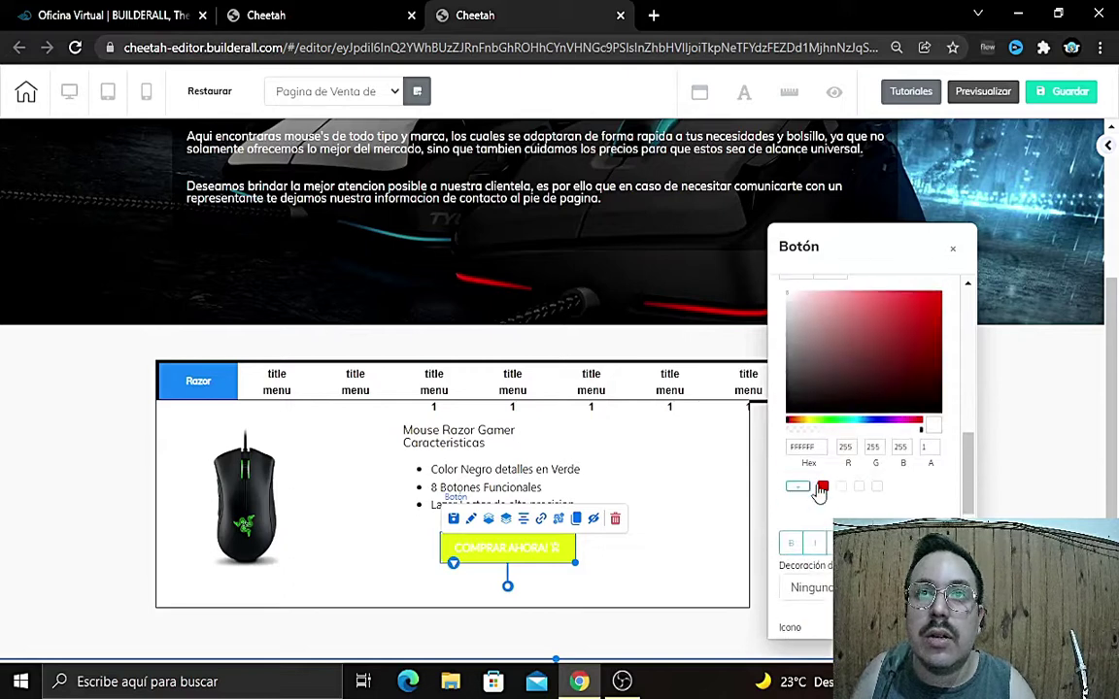
pyautogui.click(795, 406)
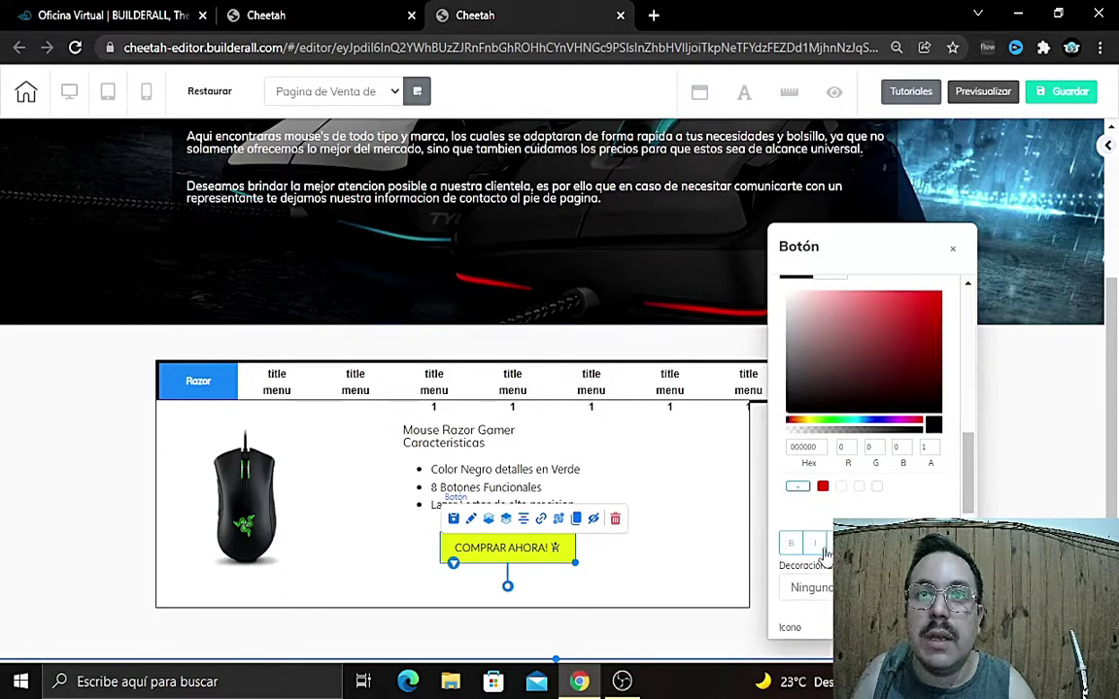
# Step: Return the "COMPRAR AHORA!" title's text colour to white and collapse the title settings
pyautogui.scroll(4, 864, 407)
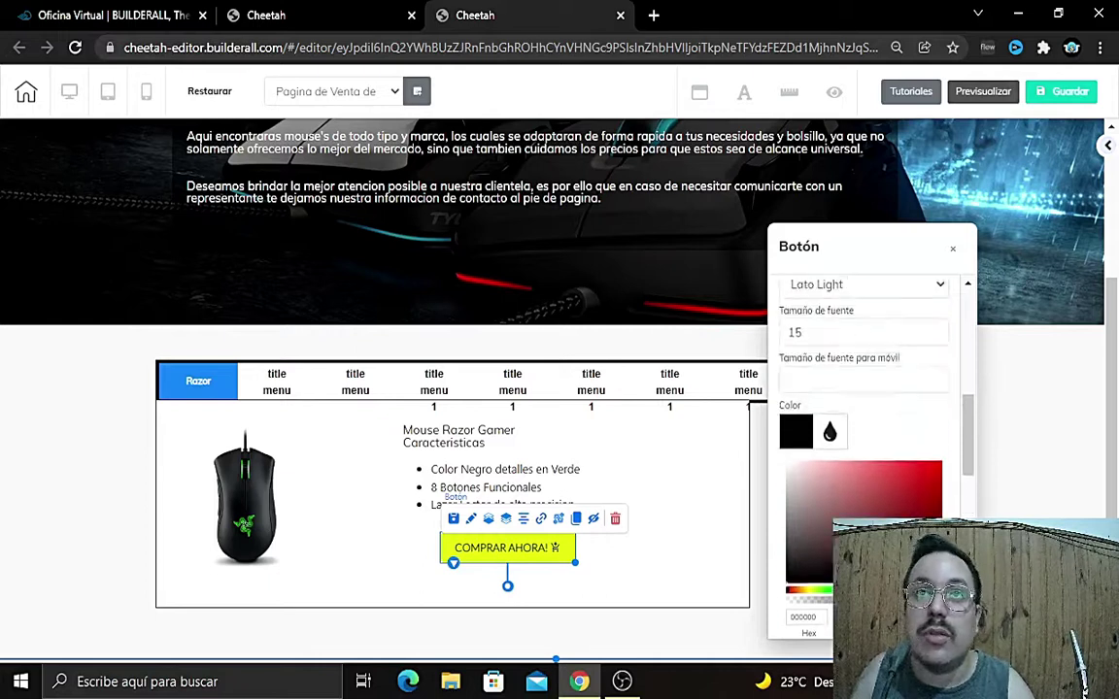
pyautogui.scroll(-3, 864, 408)
pyautogui.scroll(1, 864, 408)
pyautogui.scroll(1, 805, 486)
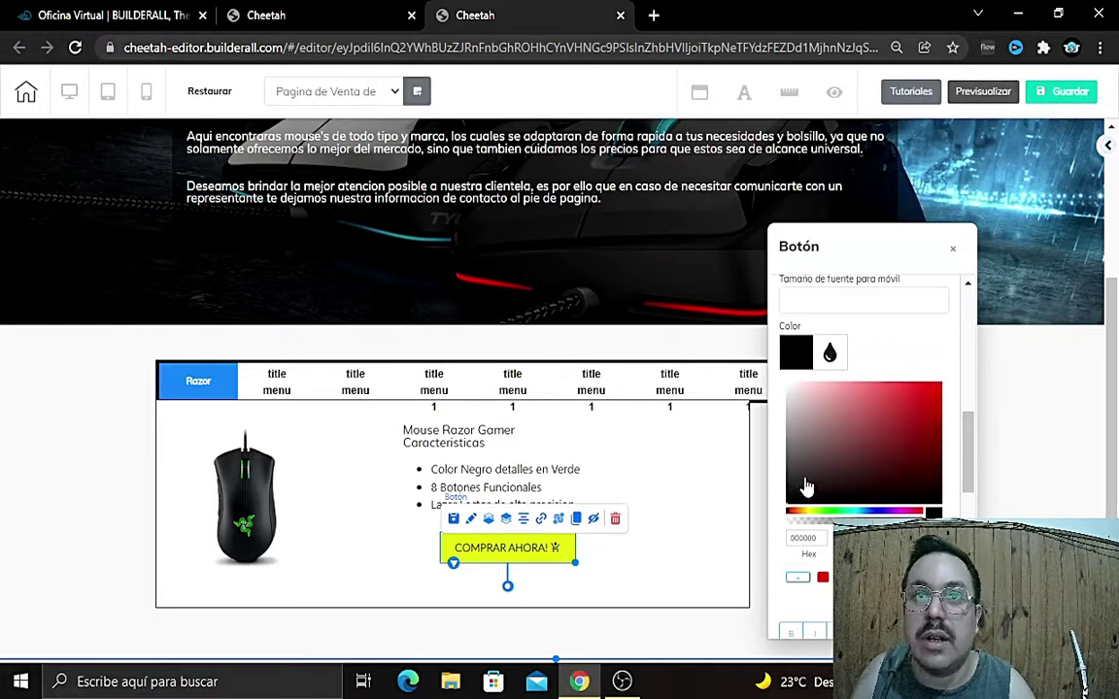
pyautogui.click(788, 388)
pyautogui.scroll(3, 886, 454)
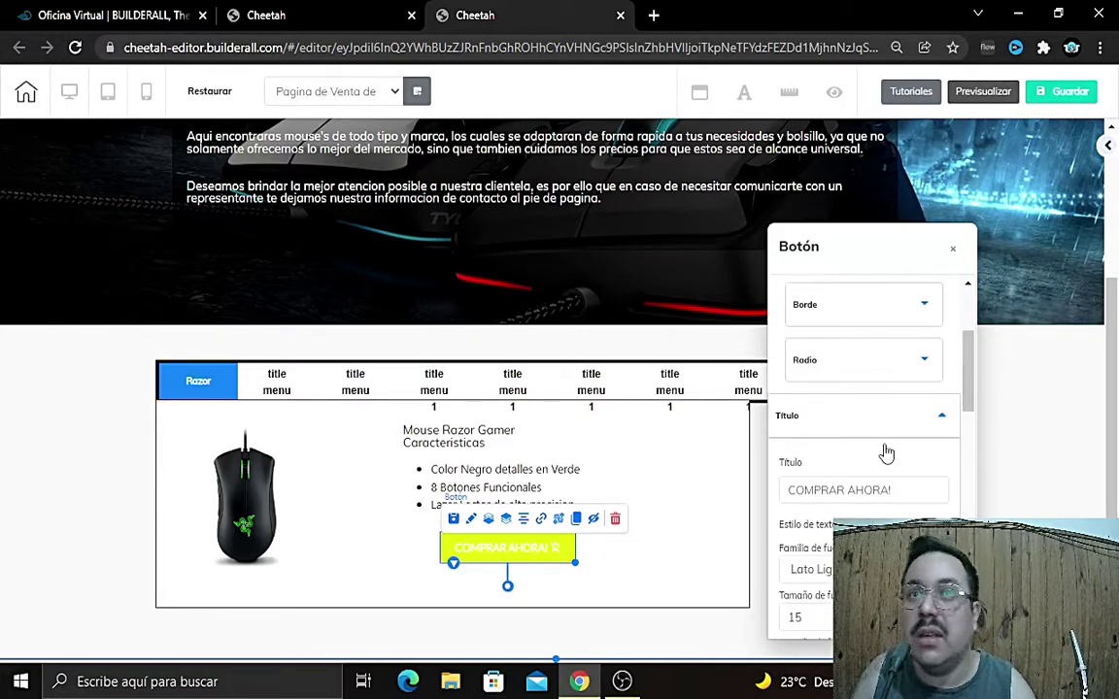
pyautogui.click(938, 420)
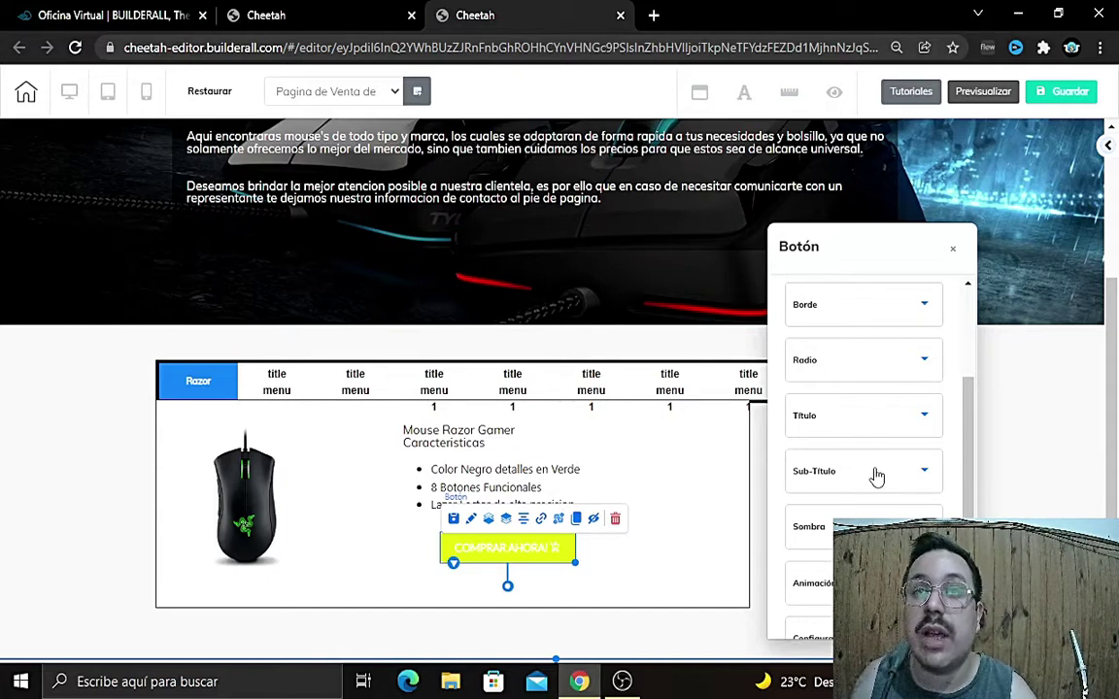
# Step: Try to switch the buy button's background to Color Degradado and open both gradient colours for editing
pyautogui.scroll(3, 869, 424)
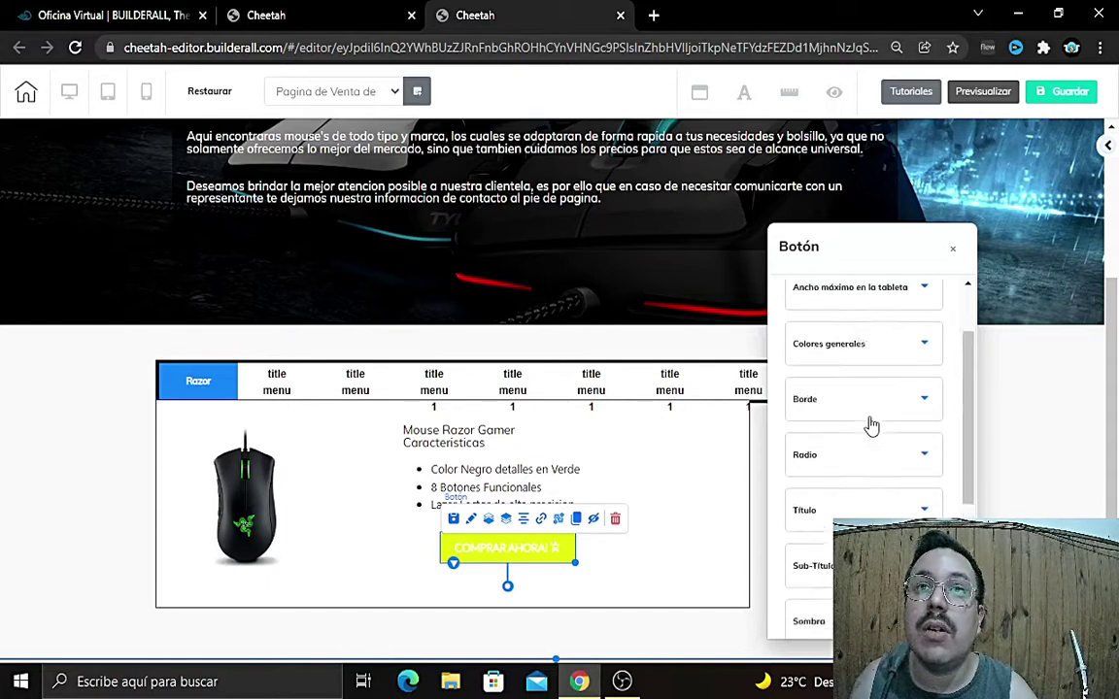
pyautogui.click(887, 437)
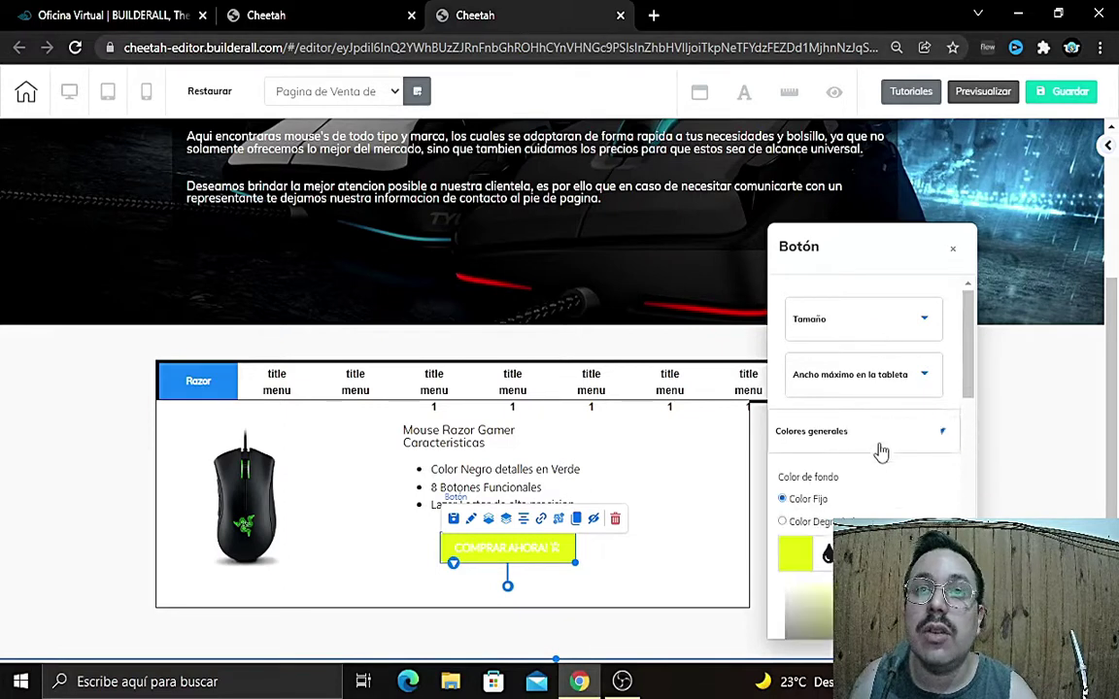
pyautogui.click(785, 523)
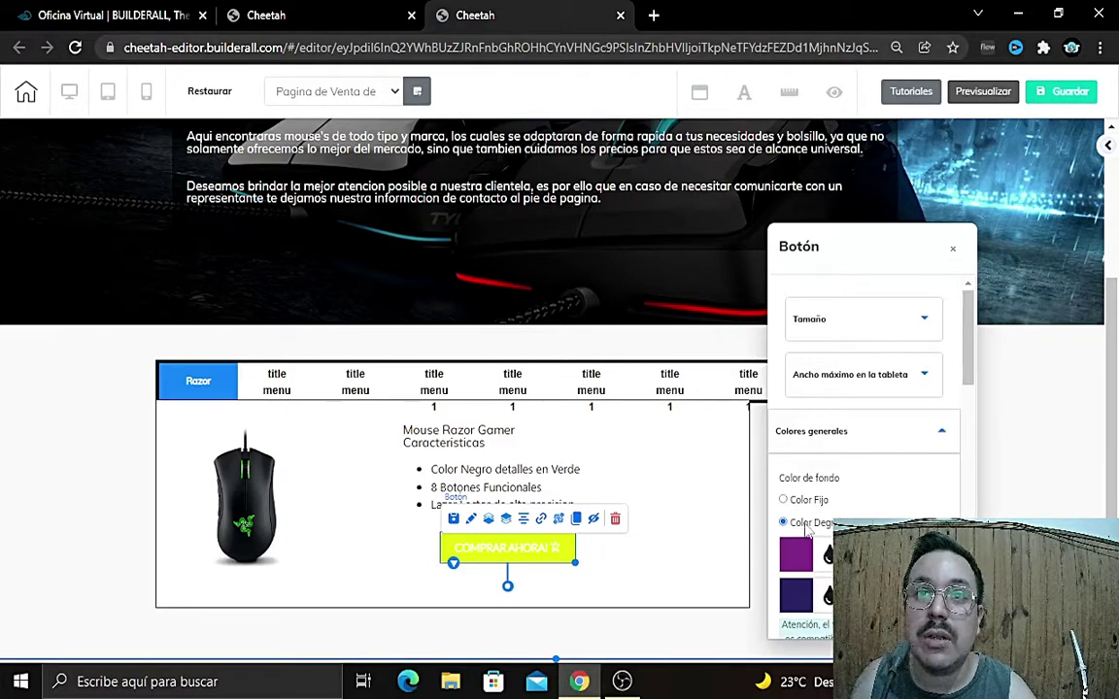
pyautogui.scroll(-2, 855, 485)
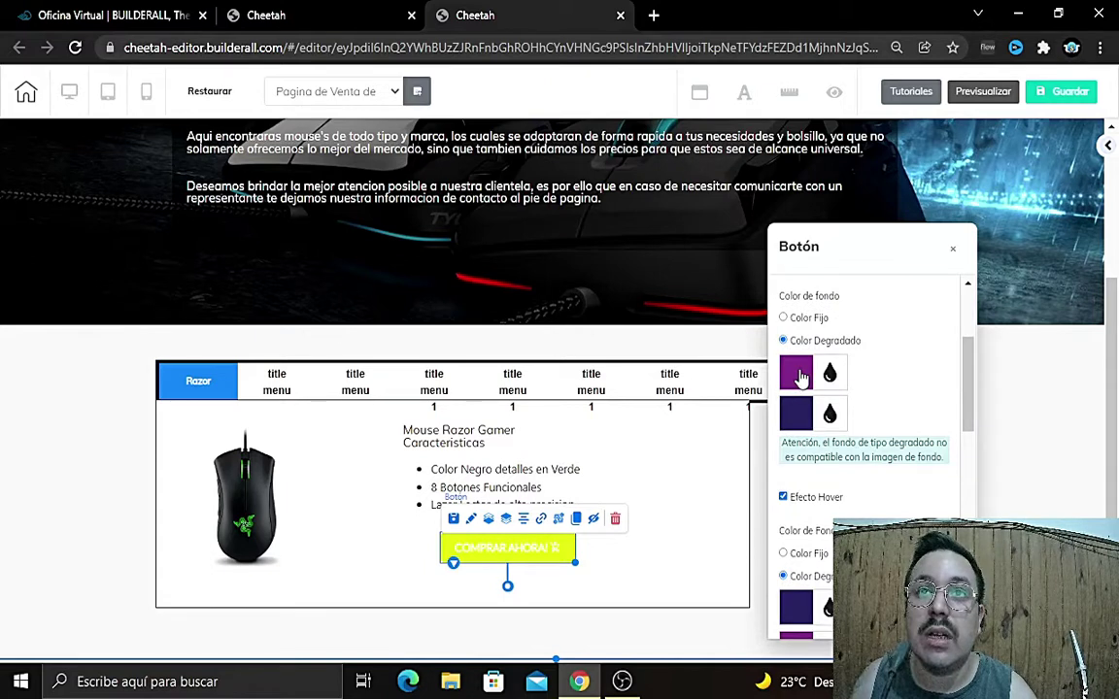
pyautogui.click(796, 377)
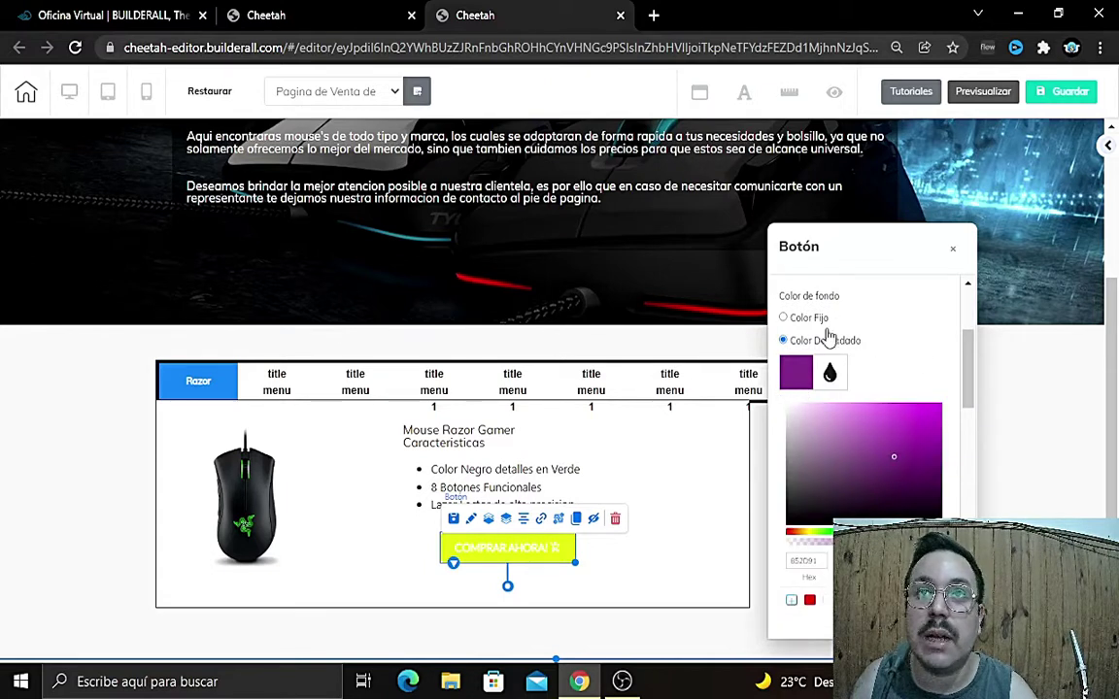
pyautogui.scroll(-3, 917, 507)
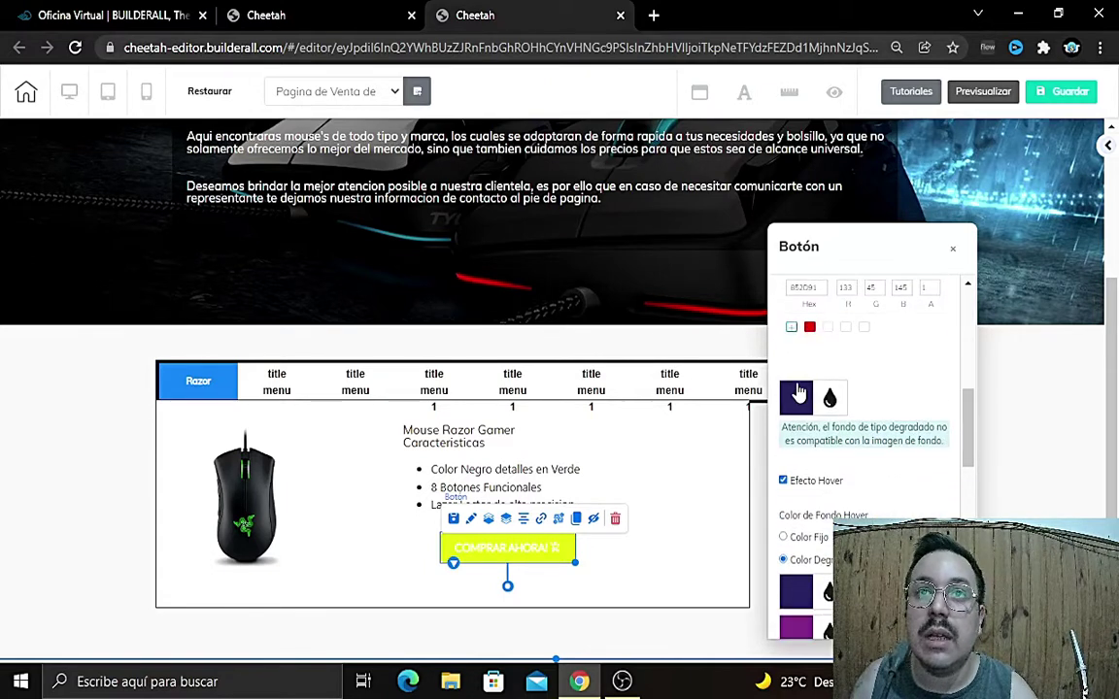
pyautogui.click(796, 396)
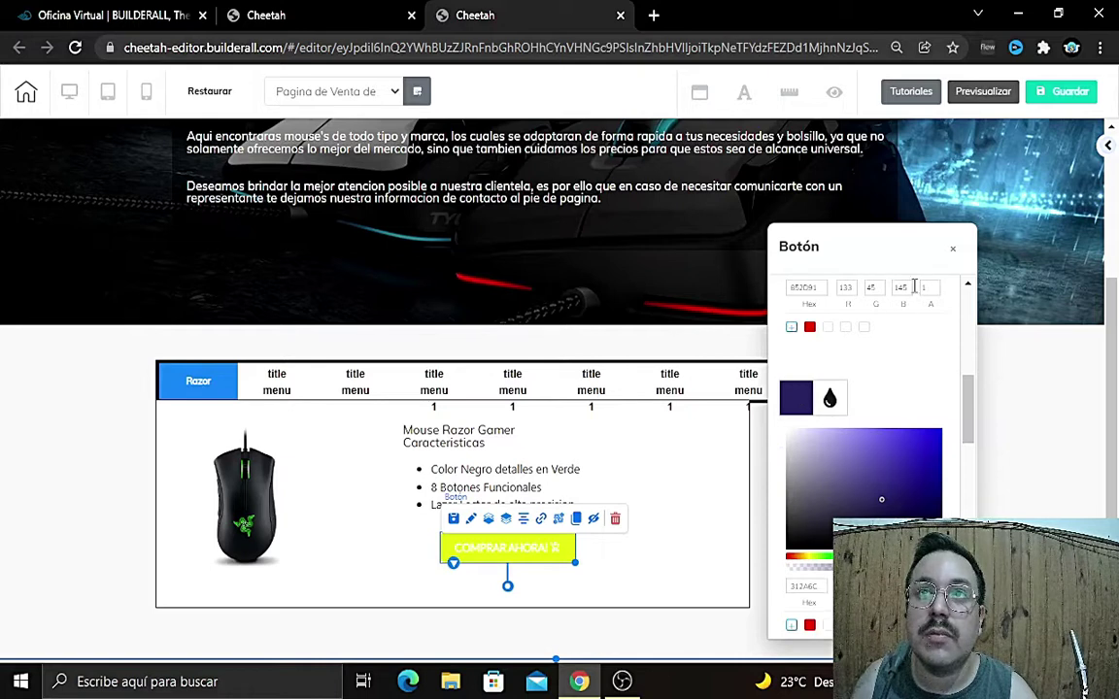
pyautogui.click(722, 439)
# Step: Reopen the yellow buy button's settings, move the dialog clear of the button and switch its background to Color Degradado
pyautogui.click(534, 563)
pyautogui.click(471, 518)
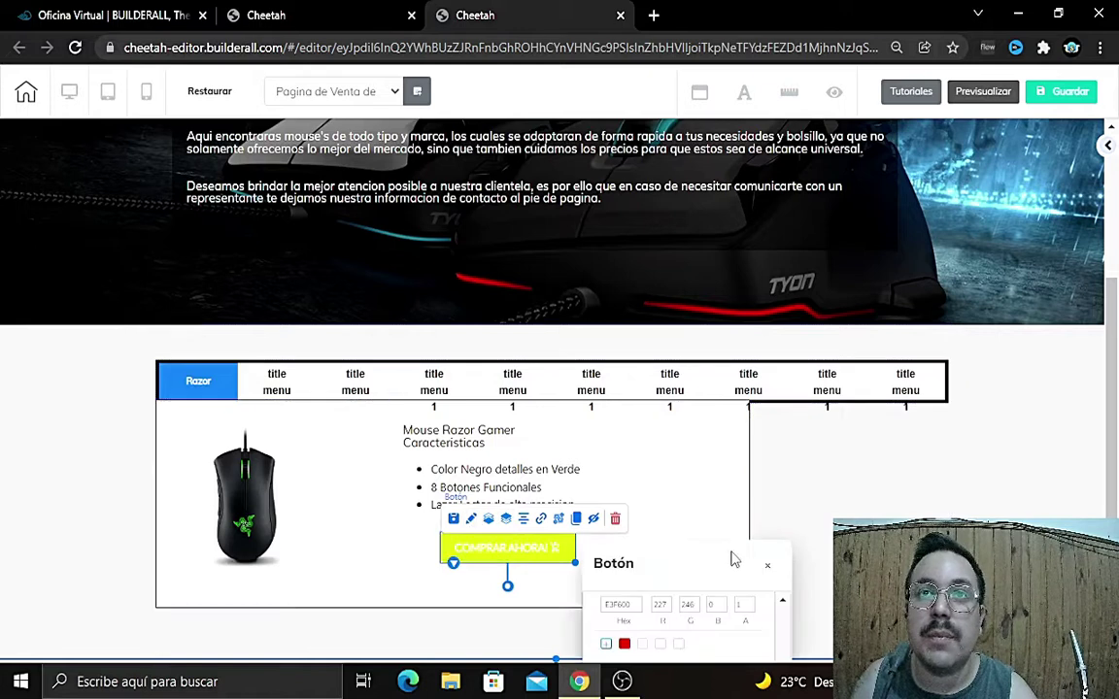
pyautogui.moveTo(734, 559); pyautogui.dragTo(931, 230)
pyautogui.scroll(2, 859, 471)
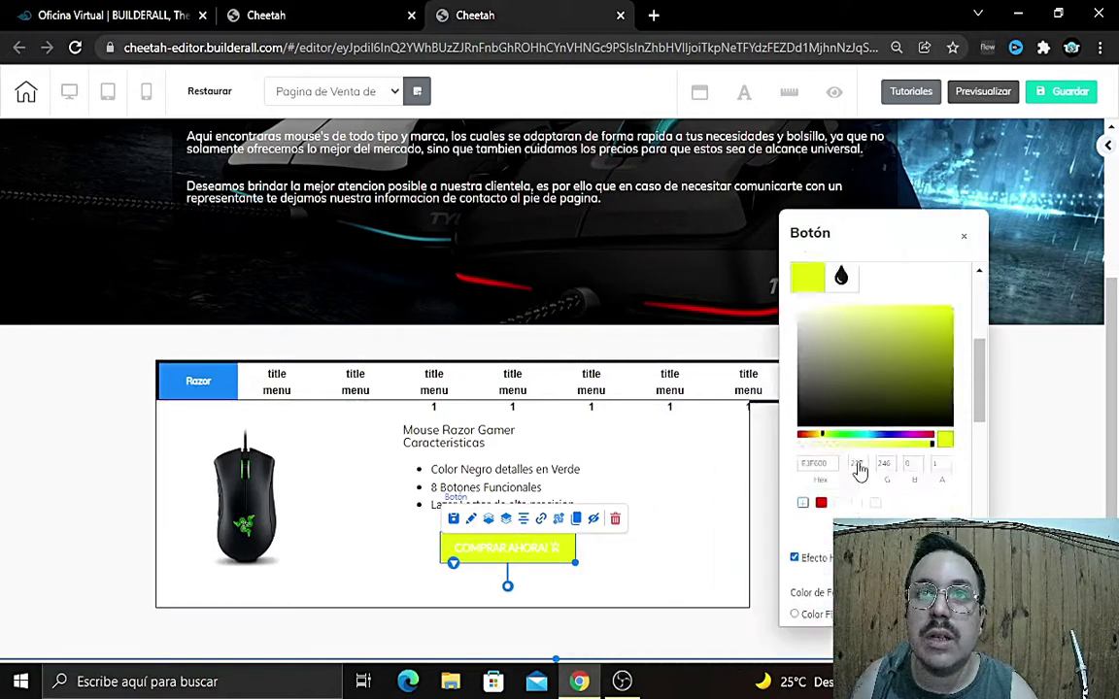
pyautogui.scroll(3, 860, 471)
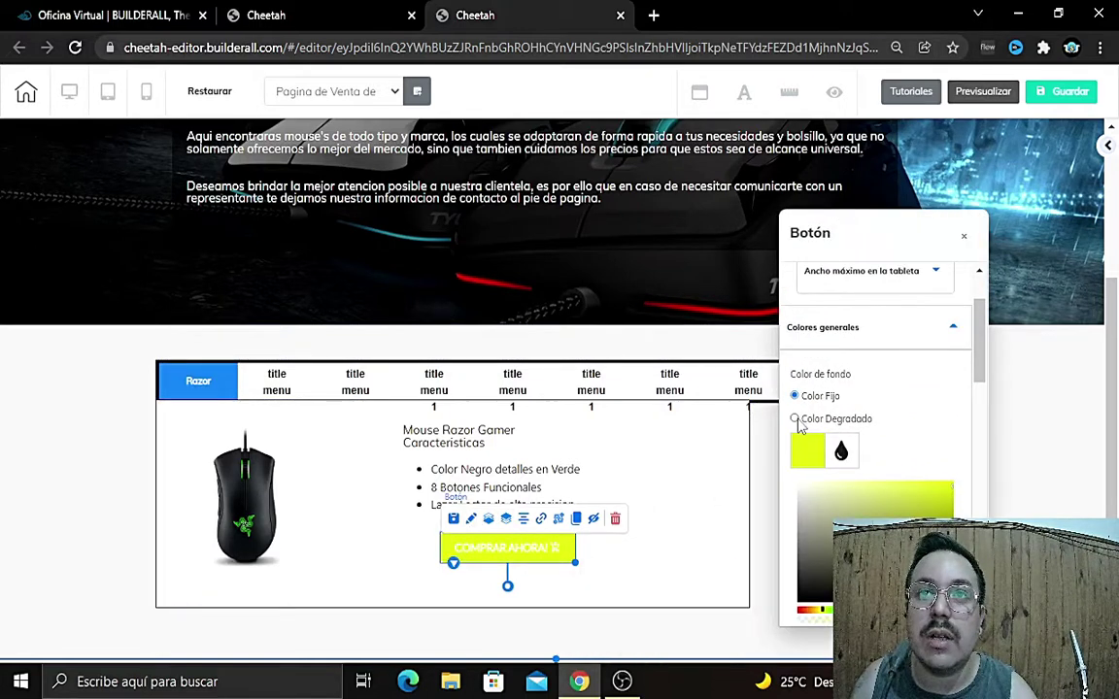
pyautogui.click(796, 420)
pyautogui.scroll(-3, 796, 428)
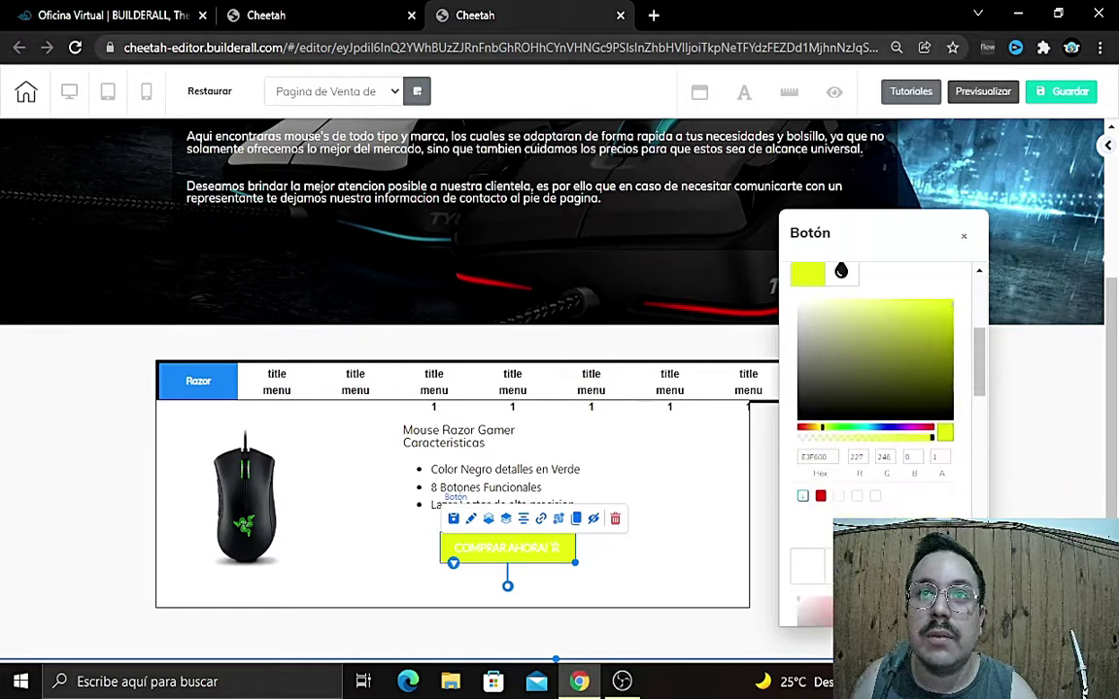
pyautogui.scroll(-3, 804, 350)
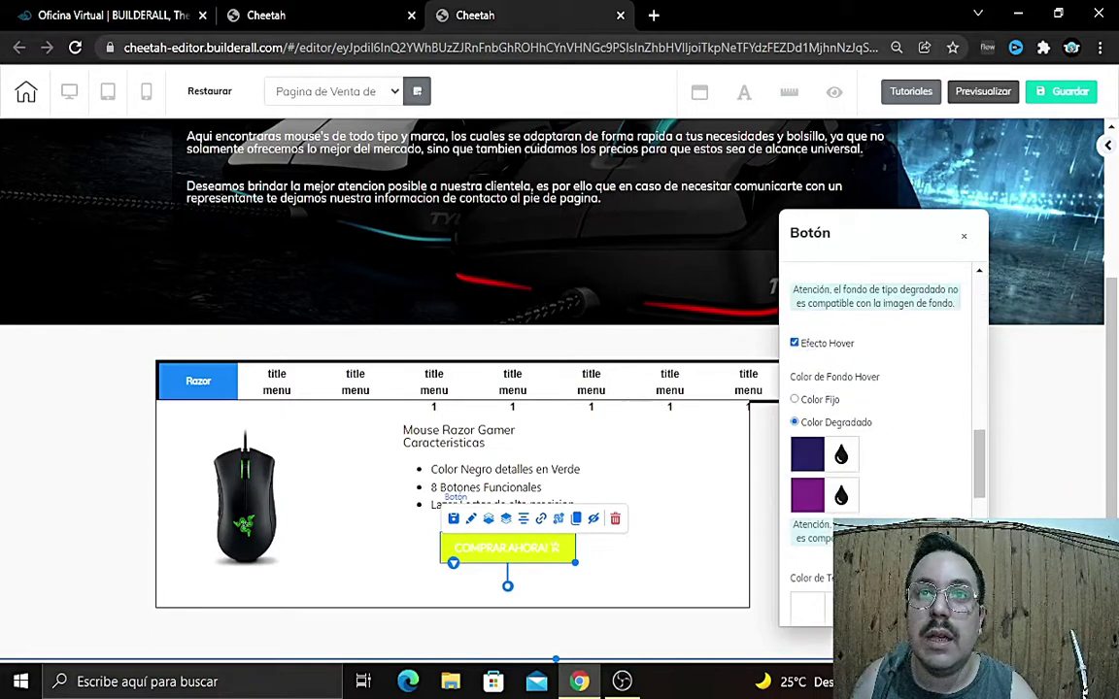
# Step: Switch the button's hover effect off and on again, and examine its background and hover gradient colours
pyautogui.click(794, 344)
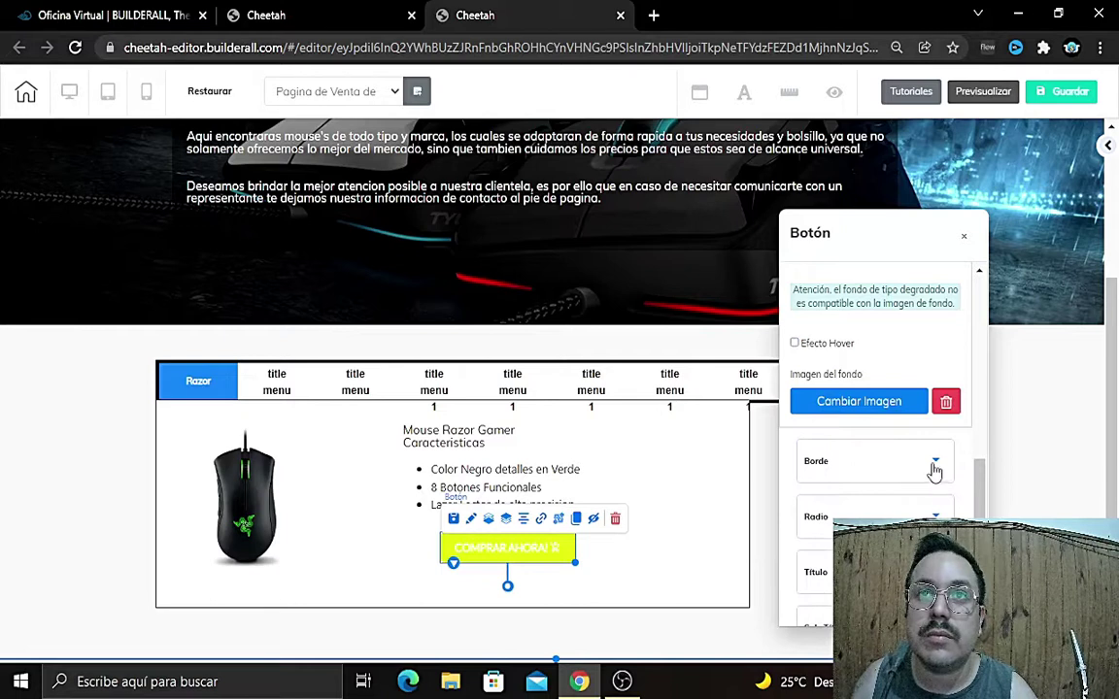
pyautogui.click(796, 343)
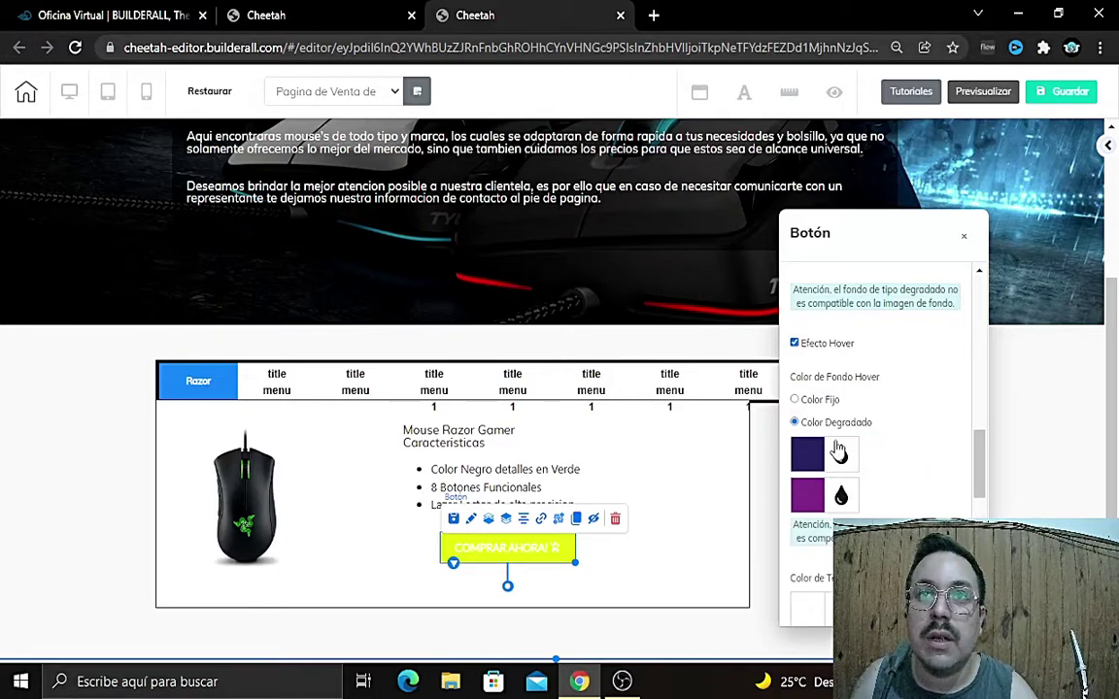
pyautogui.scroll(-2, 839, 451)
pyautogui.scroll(6, 840, 501)
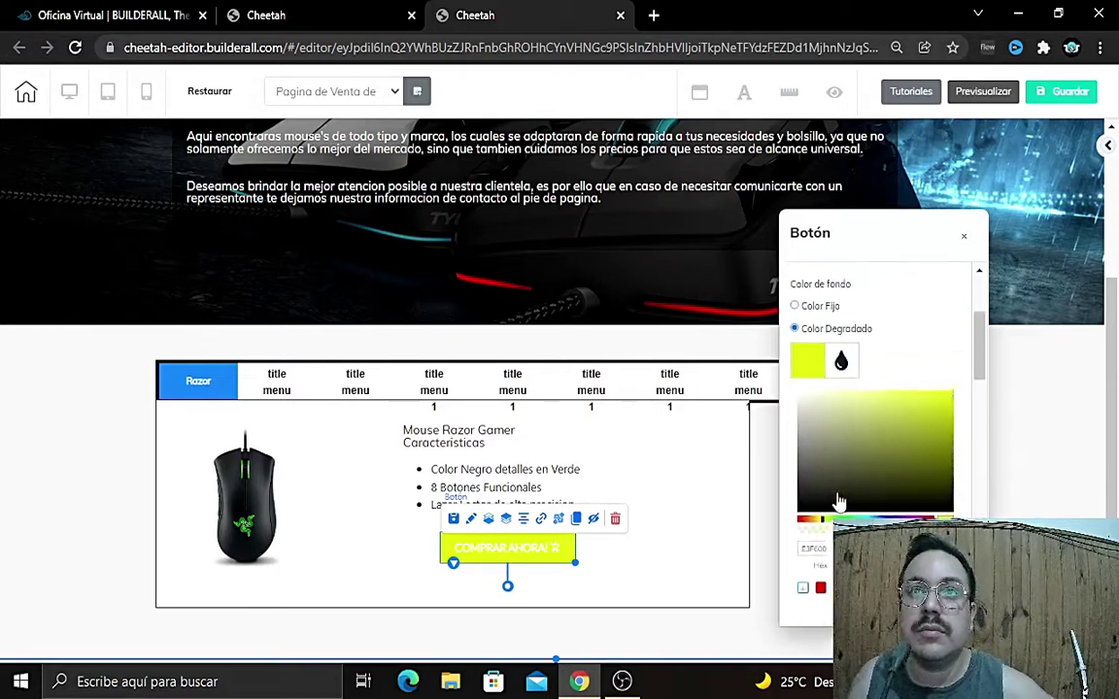
pyautogui.scroll(2, 838, 502)
pyautogui.scroll(-5, 830, 539)
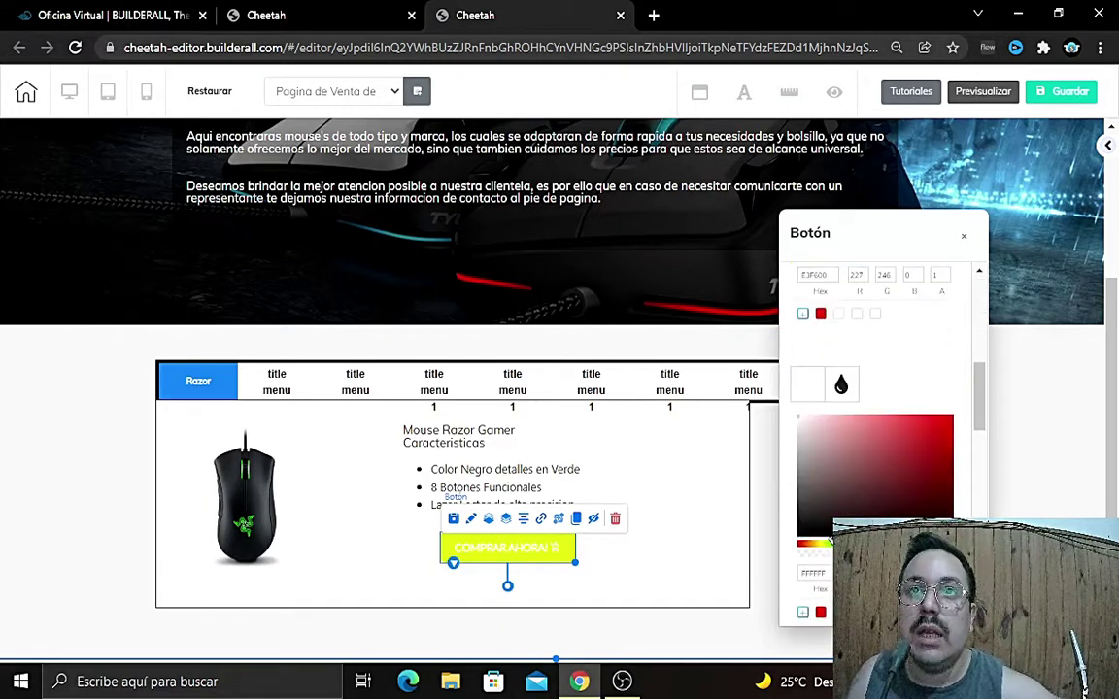
pyautogui.scroll(2, 827, 487)
pyautogui.scroll(-6, 826, 483)
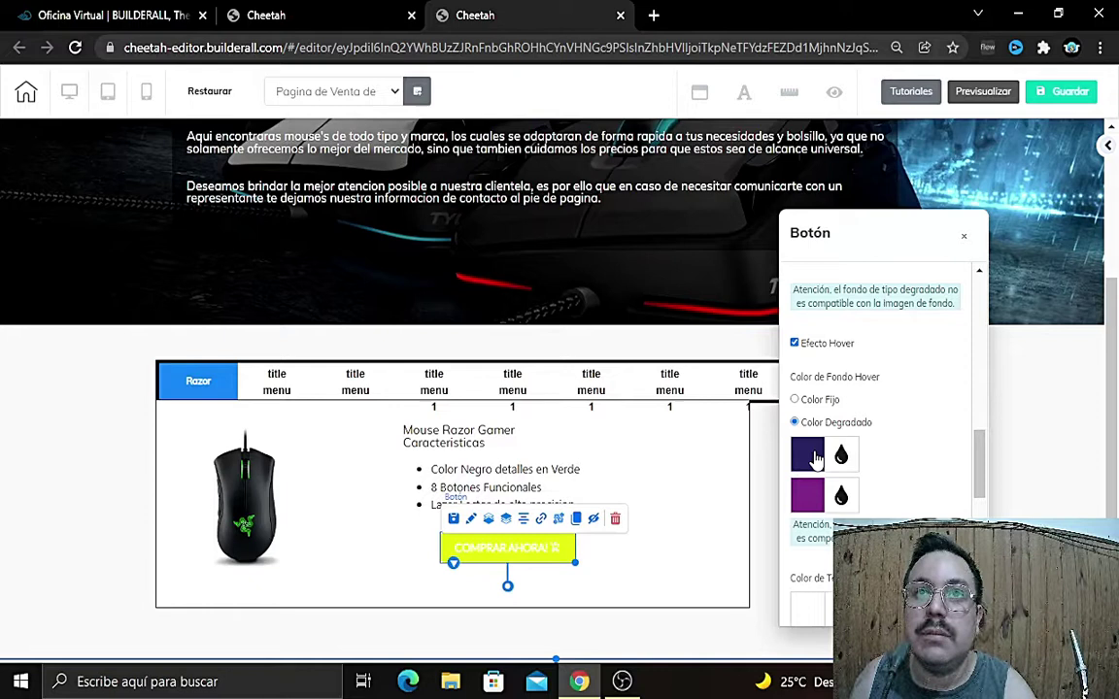
# Step: Switch the buy button's background to Color Fijo and choose a lime yellow-green shade for it
pyautogui.scroll(-2, 546, 546)
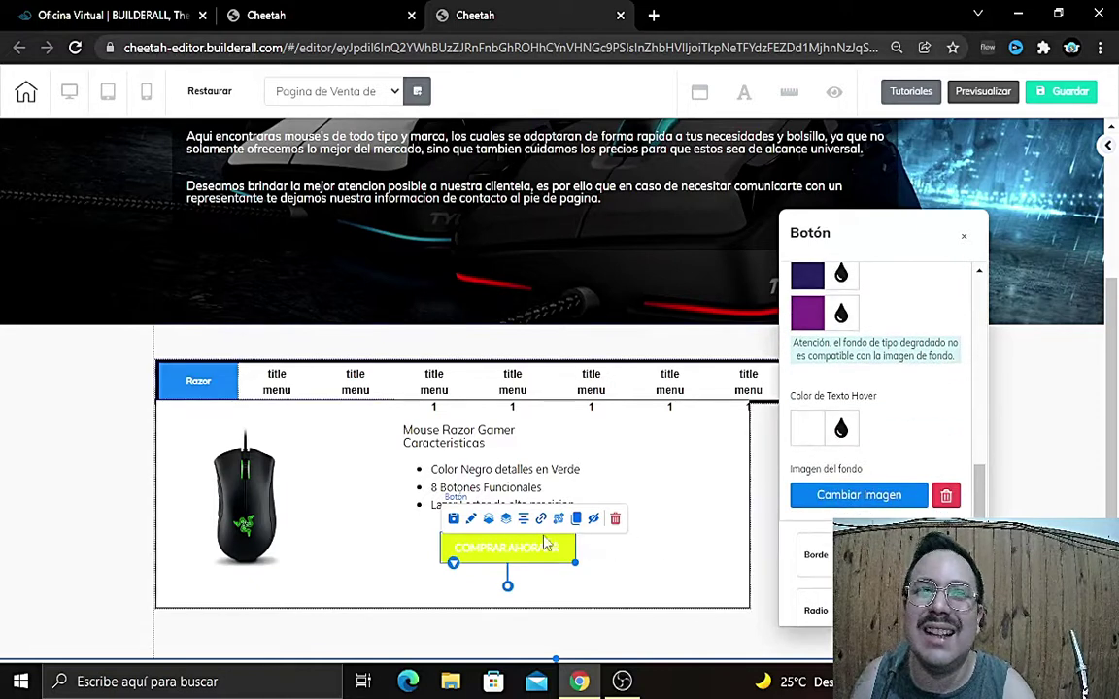
pyautogui.scroll(5, 816, 471)
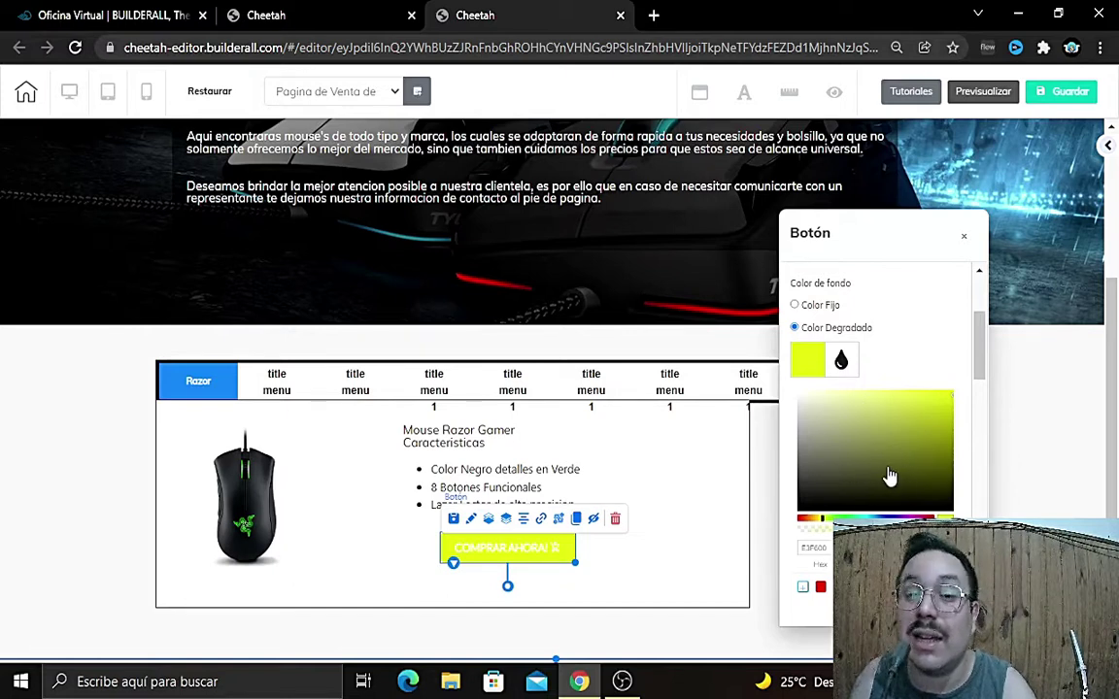
pyautogui.moveTo(819, 501); pyautogui.dragTo(969, 400)
pyautogui.moveTo(845, 459); pyautogui.dragTo(941, 425)
pyautogui.click(795, 306)
pyautogui.moveTo(933, 418)
pyautogui.mouseDown()
pyautogui.moveTo(926, 429)
pyautogui.moveTo(937, 416)
pyautogui.mouseUp()
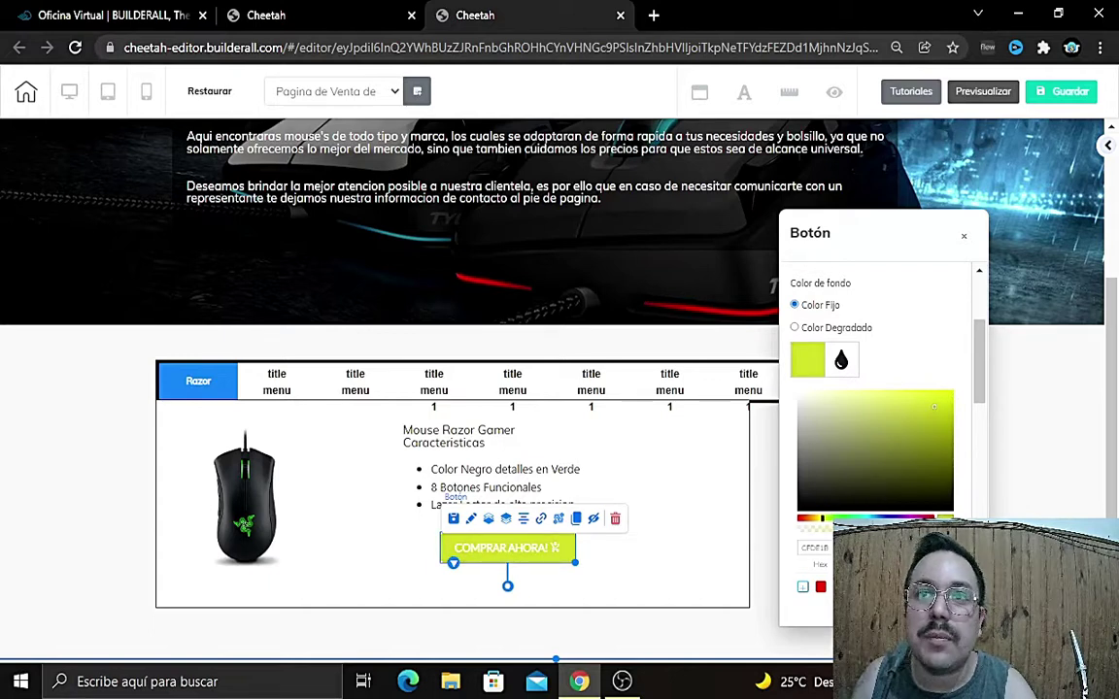
# Step: Examine the button's hover gradient colours and its hover text colour
pyautogui.moveTo(879, 362); pyautogui.dragTo(834, 449)
pyautogui.scroll(1, 831, 455)
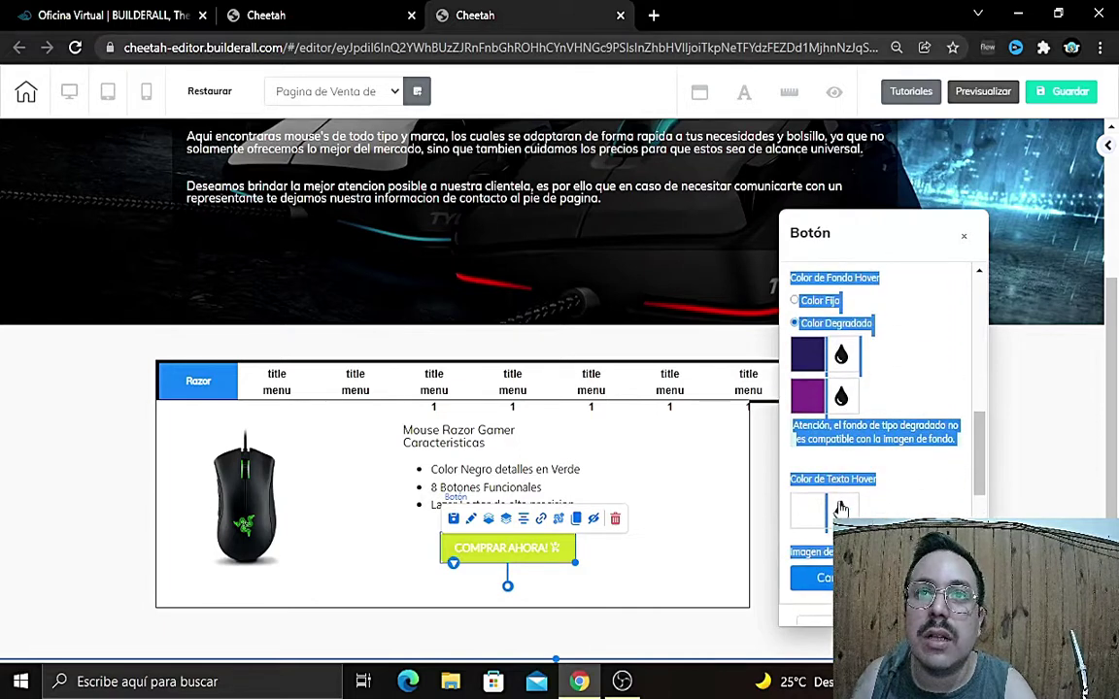
pyautogui.click(800, 518)
pyautogui.scroll(-1, 817, 534)
pyautogui.scroll(2, 816, 505)
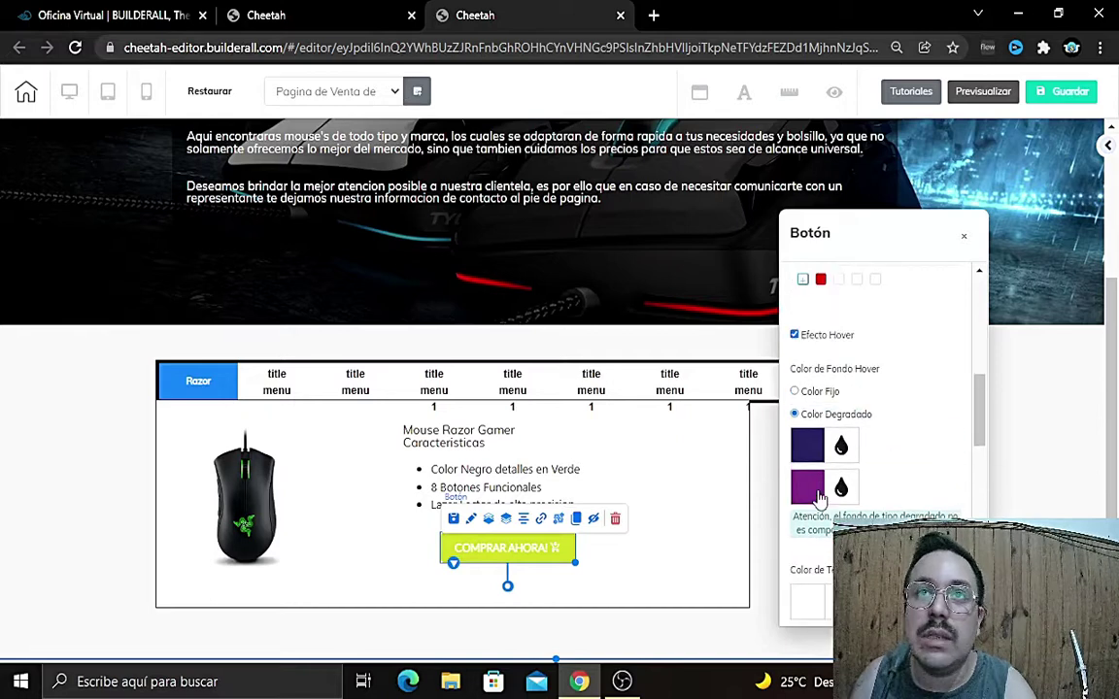
pyautogui.scroll(-4, 820, 497)
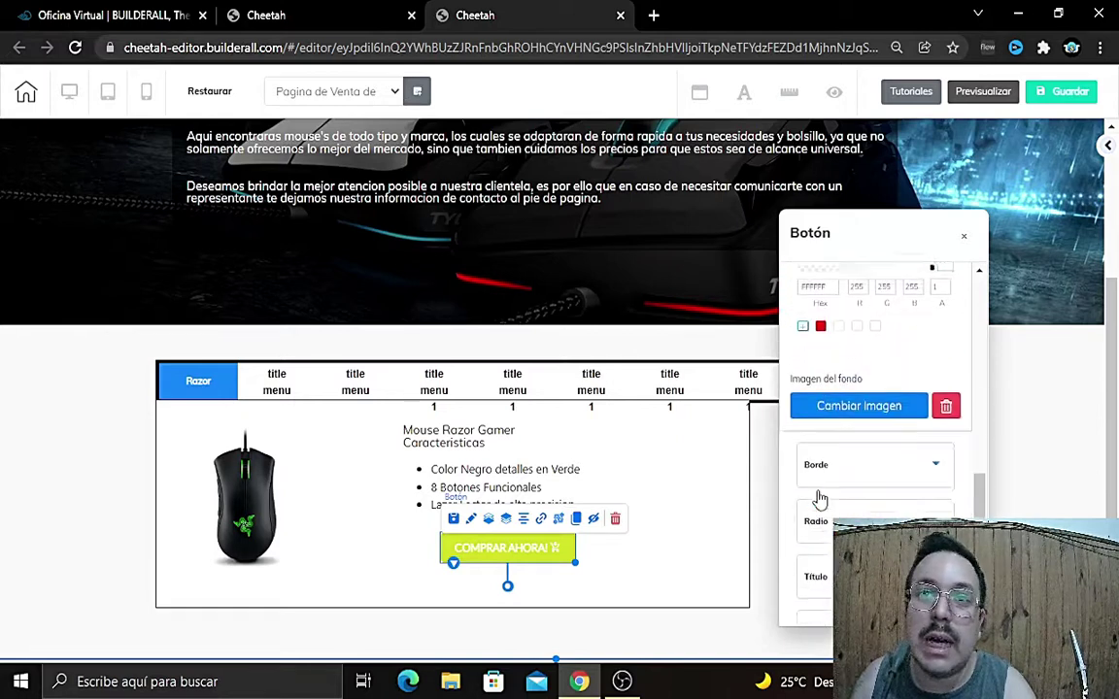
pyautogui.scroll(2, 824, 498)
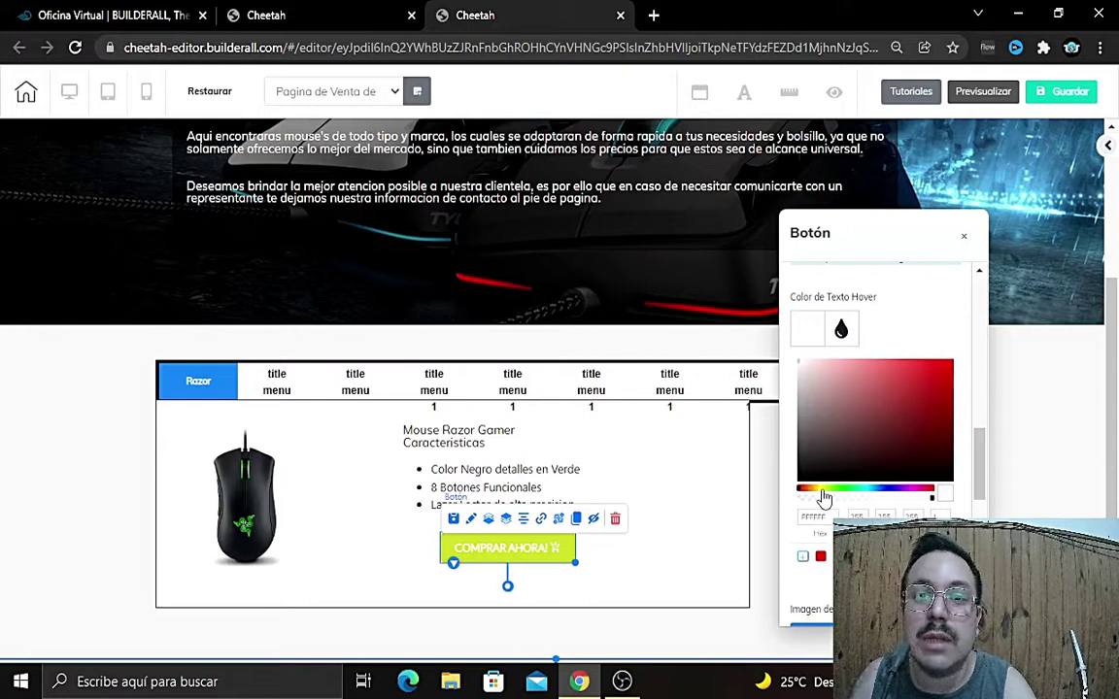
# Step: Set the "COMPRAR AHORA!" title's text colour to near-black 010101 and close the button settings
pyautogui.scroll(-3, 823, 498)
pyautogui.click(885, 443)
pyautogui.scroll(2, 859, 486)
pyautogui.scroll(3, 863, 490)
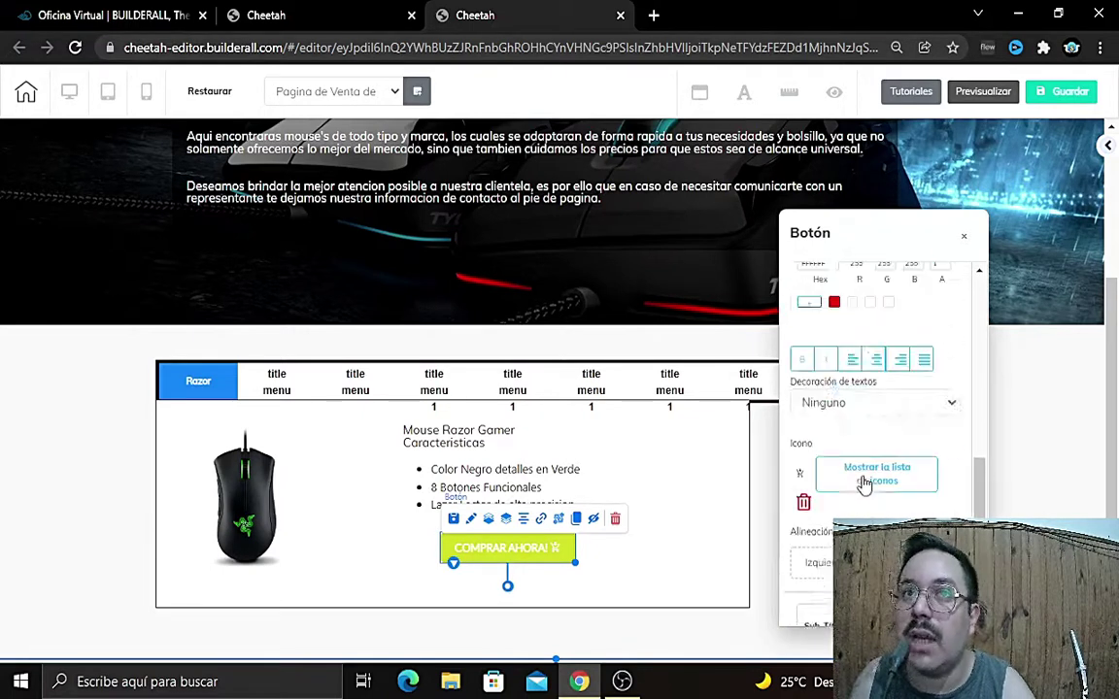
pyautogui.scroll(2, 854, 500)
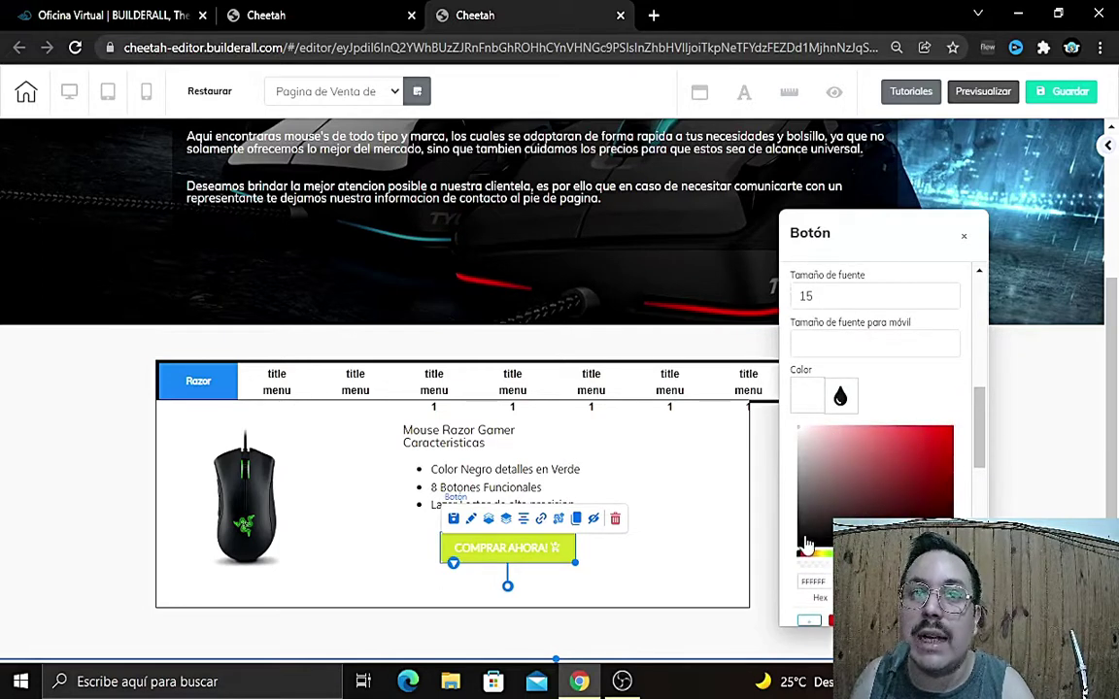
pyautogui.moveTo(807, 545); pyautogui.dragTo(800, 557)
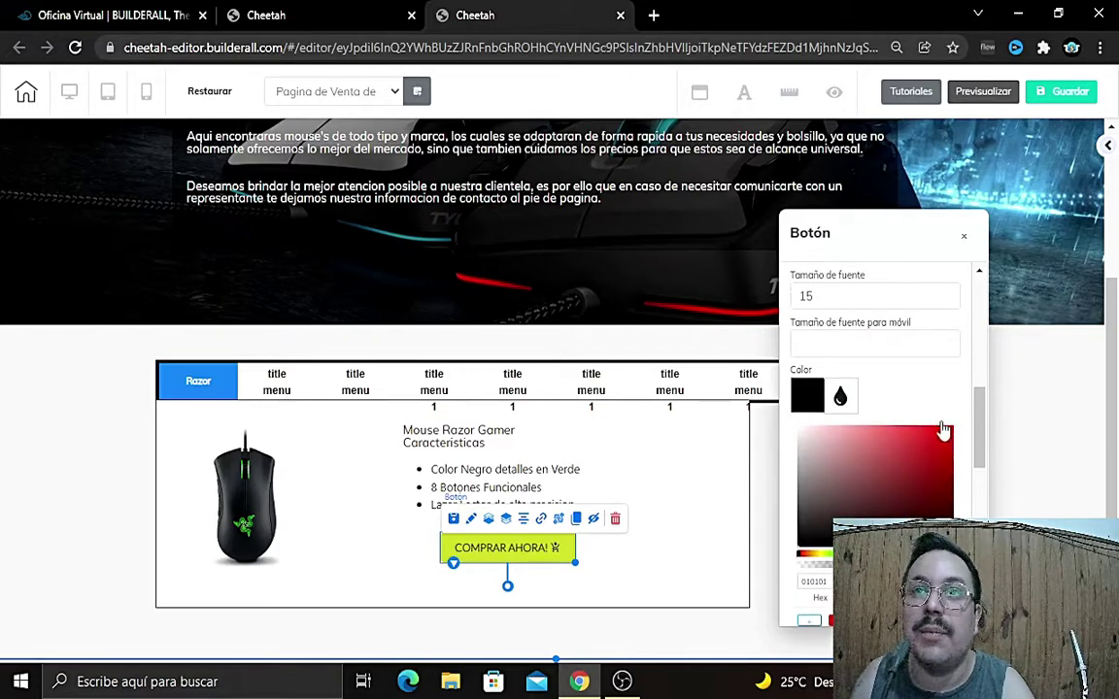
pyautogui.click(964, 236)
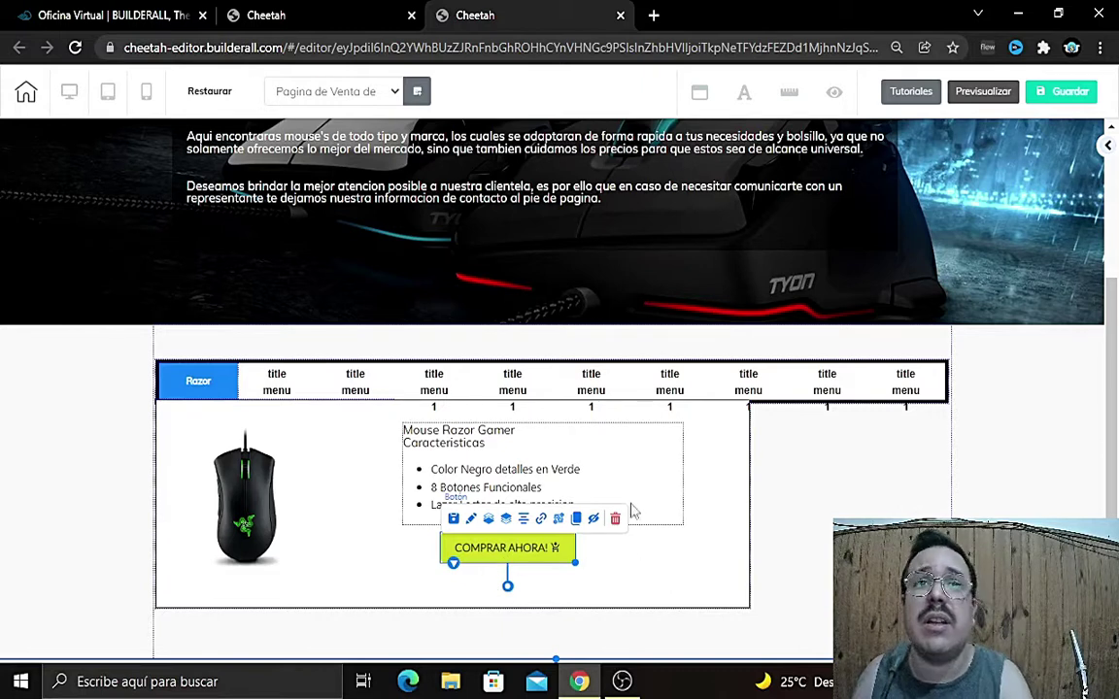
# Step: View the second menu page's placeholder content and return to the Razor page
pyautogui.click(296, 396)
pyautogui.click(212, 386)
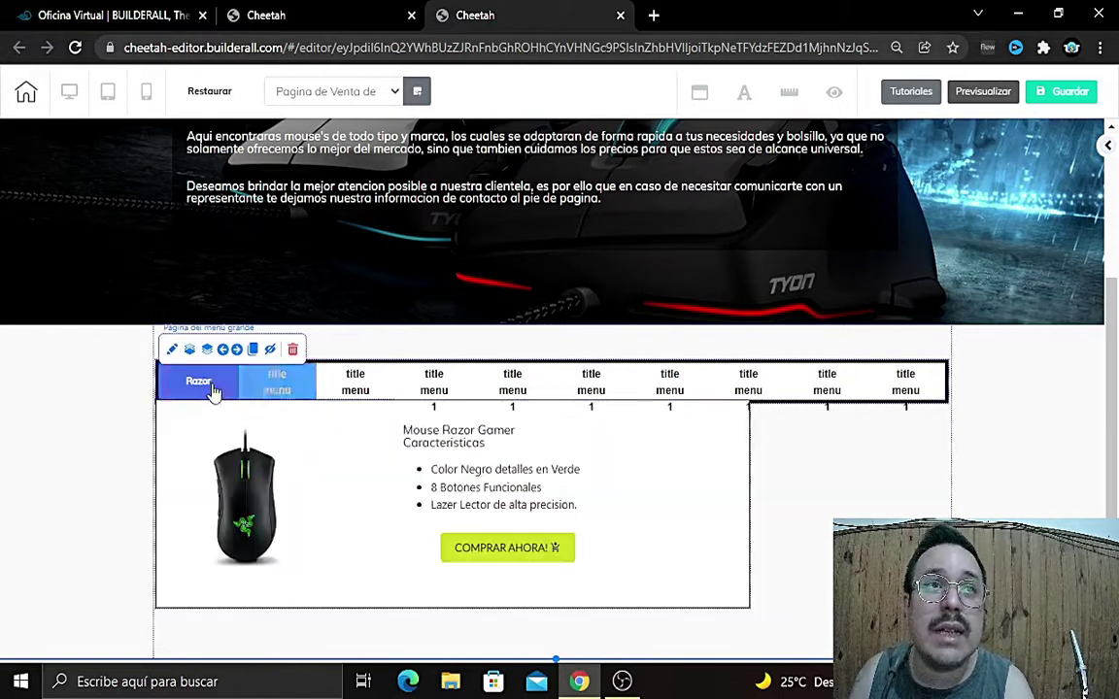
pyautogui.click(280, 392)
pyautogui.click(336, 446)
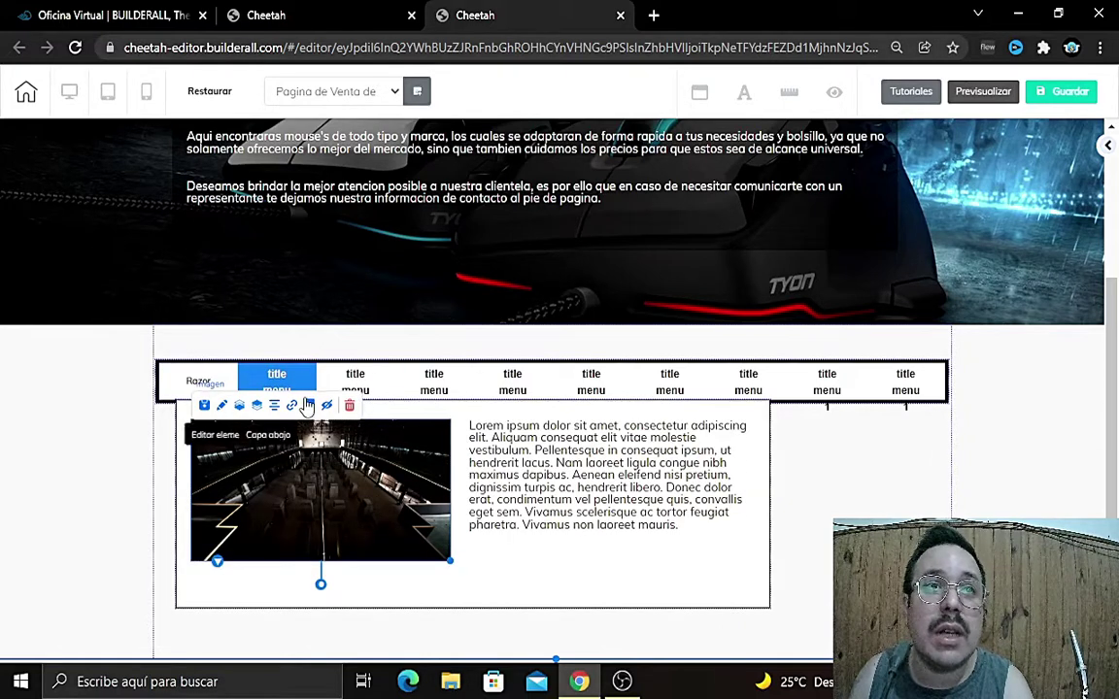
pyautogui.click(199, 382)
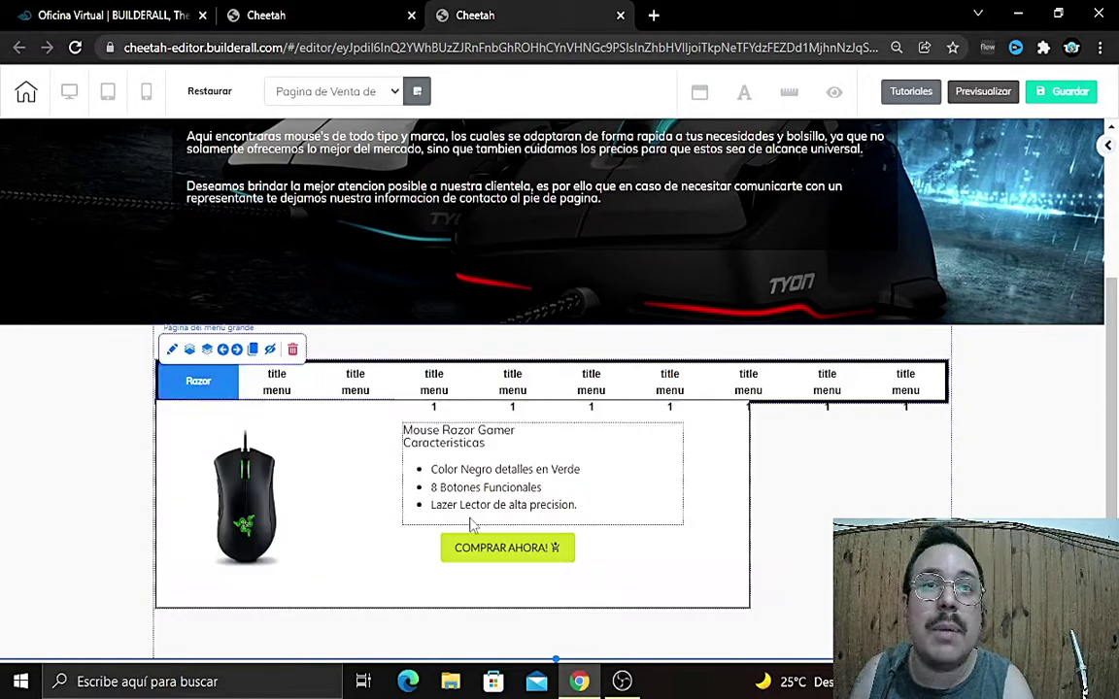
# Step: Go to the Cheetah site management page and open the product list in Super Checkout
pyautogui.click(370, 12)
pyautogui.click(447, 15)
pyautogui.click(320, 20)
pyautogui.scroll(-5, 143, 484)
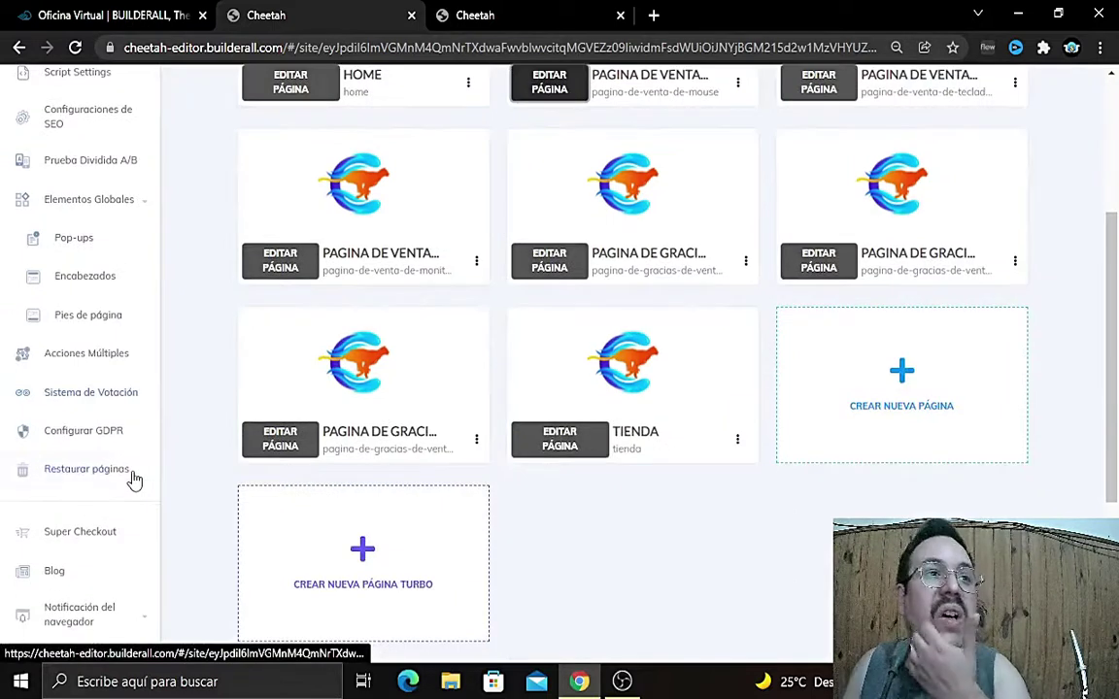
pyautogui.click(110, 352)
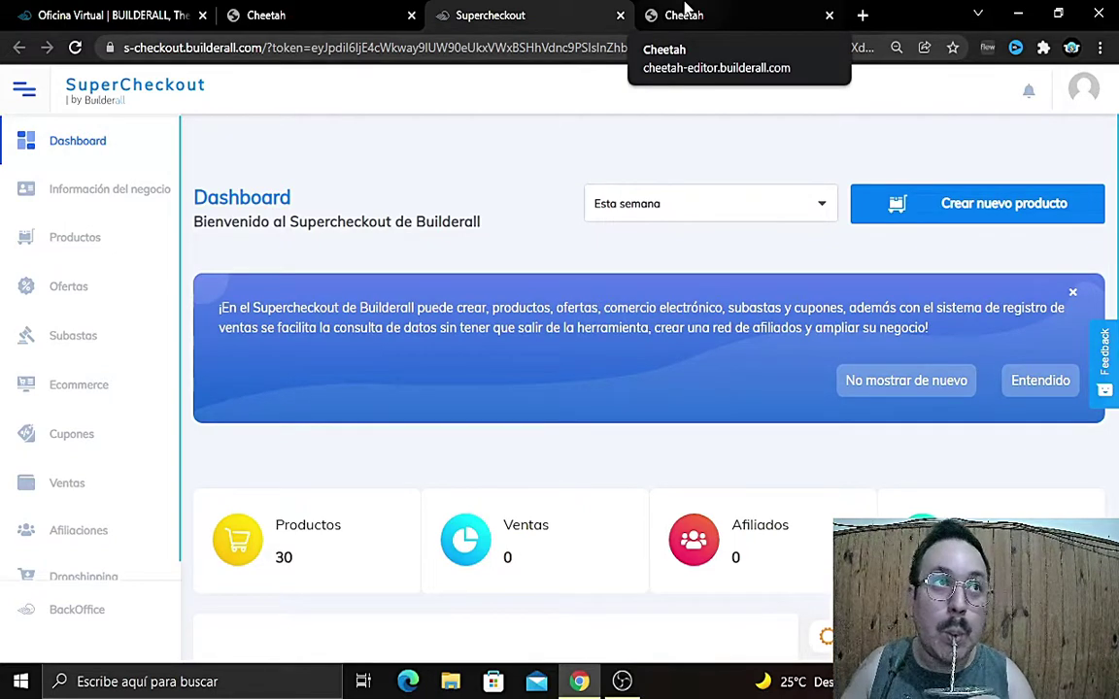
pyautogui.click(90, 247)
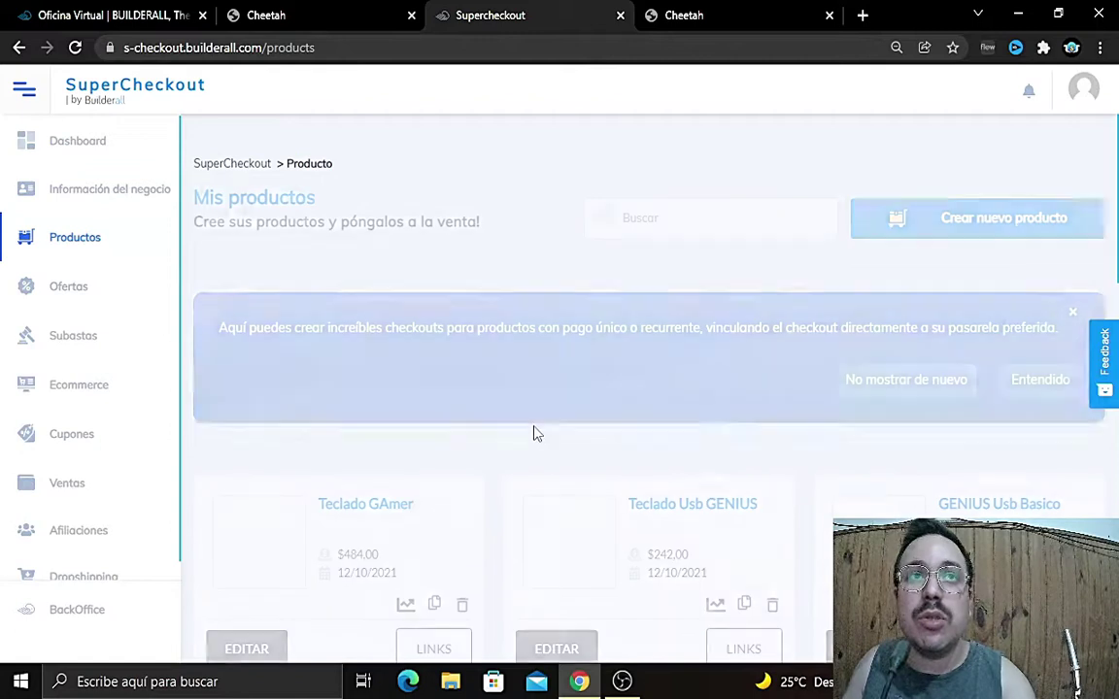
# Step: Search the Supercheckout products for "RAZOR"
pyautogui.click(696, 212)
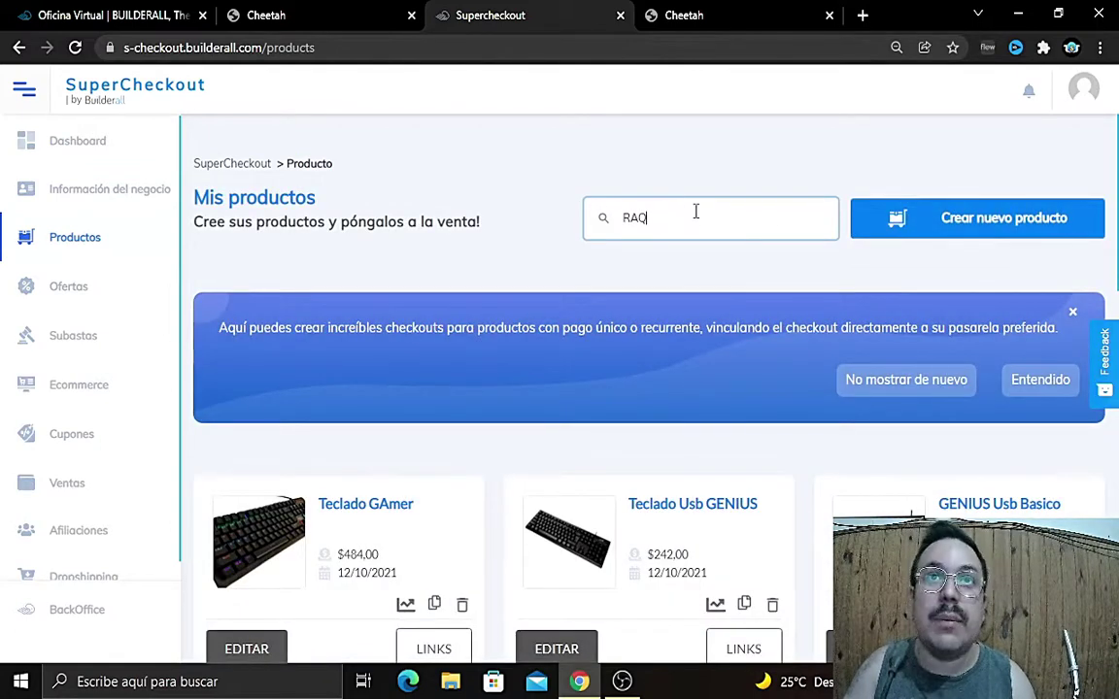
pyautogui.write('RAQ')
pyautogui.press('BackSpace')
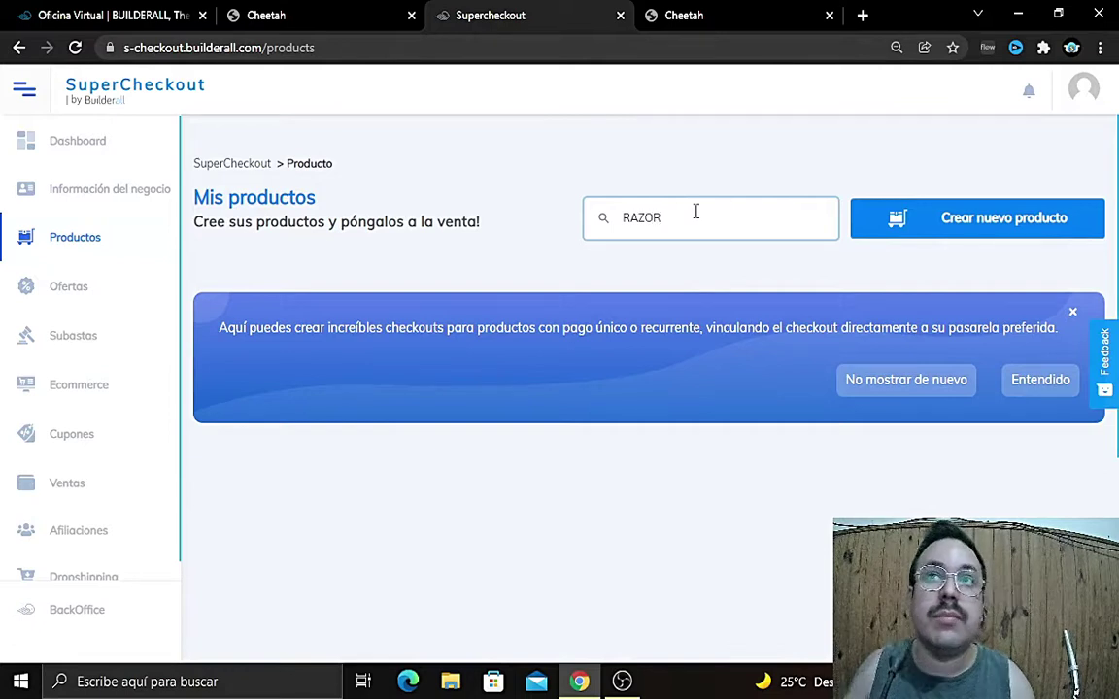
pyautogui.scroll(-3, 651, 400)
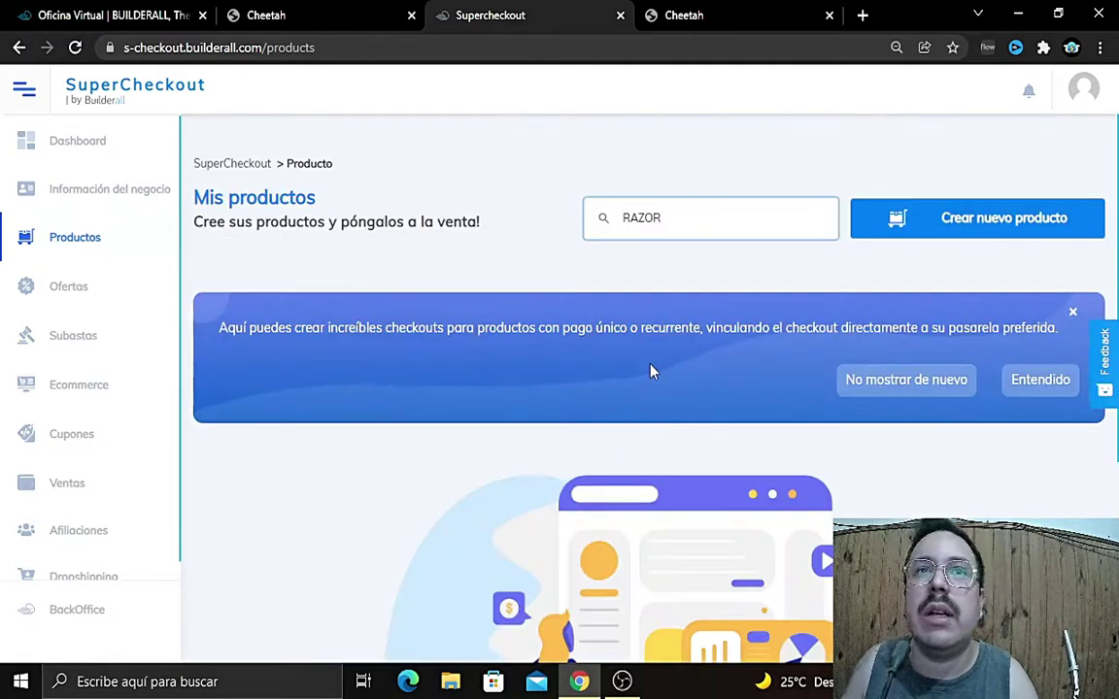
# Step: Clear the product search and load more products at the end of the full list
pyautogui.moveTo(682, 222); pyautogui.dragTo(603, 221)
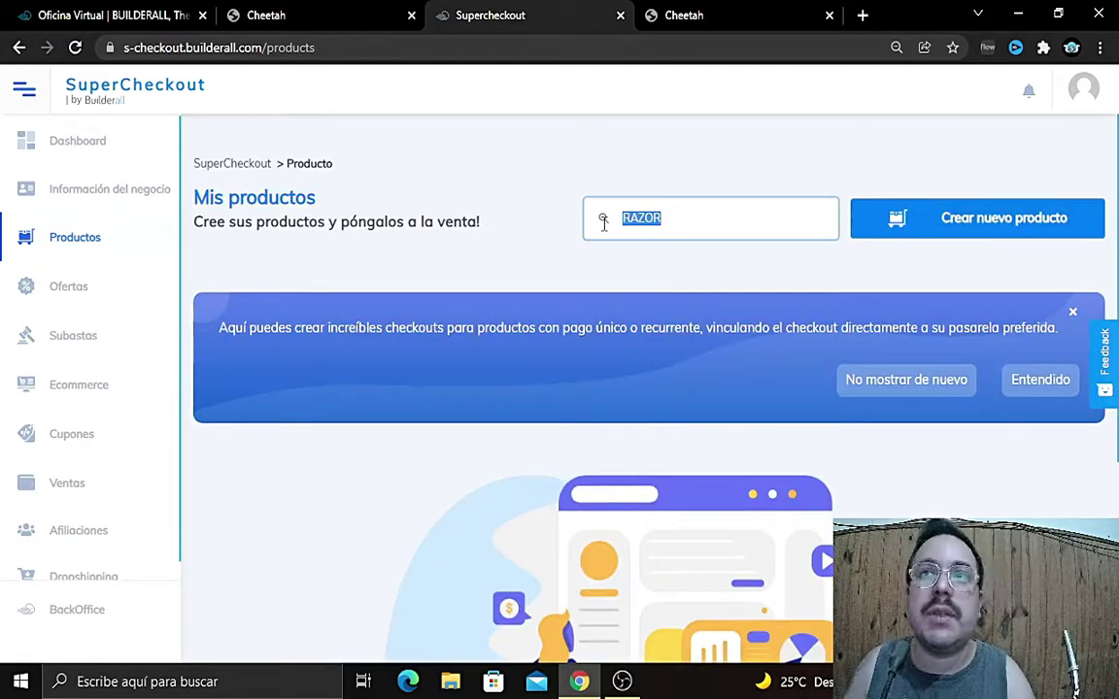
pyautogui.press('BackSpace')
pyautogui.scroll(-5, 694, 321)
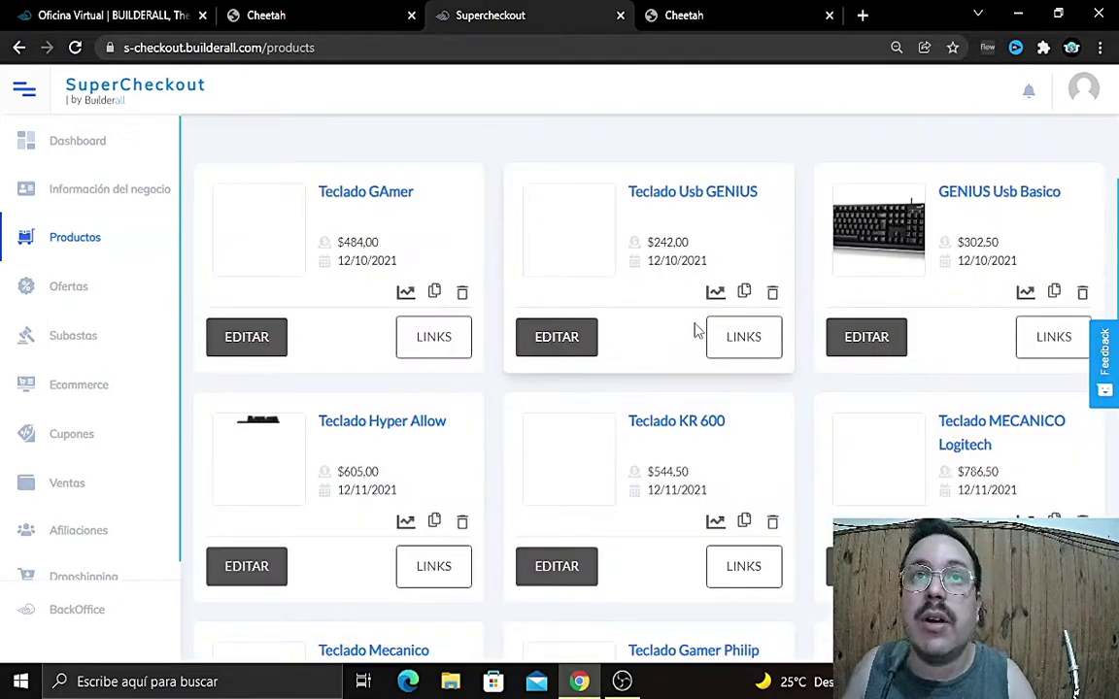
pyautogui.scroll(-2, 572, 348)
pyautogui.scroll(-6, 580, 349)
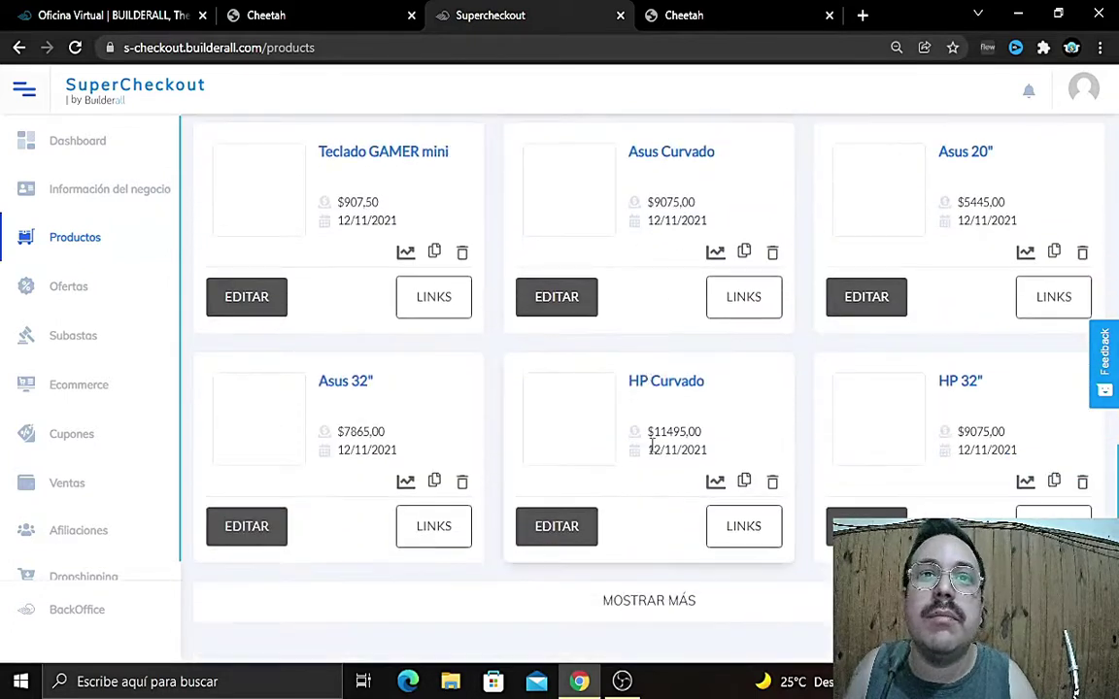
pyautogui.click(644, 604)
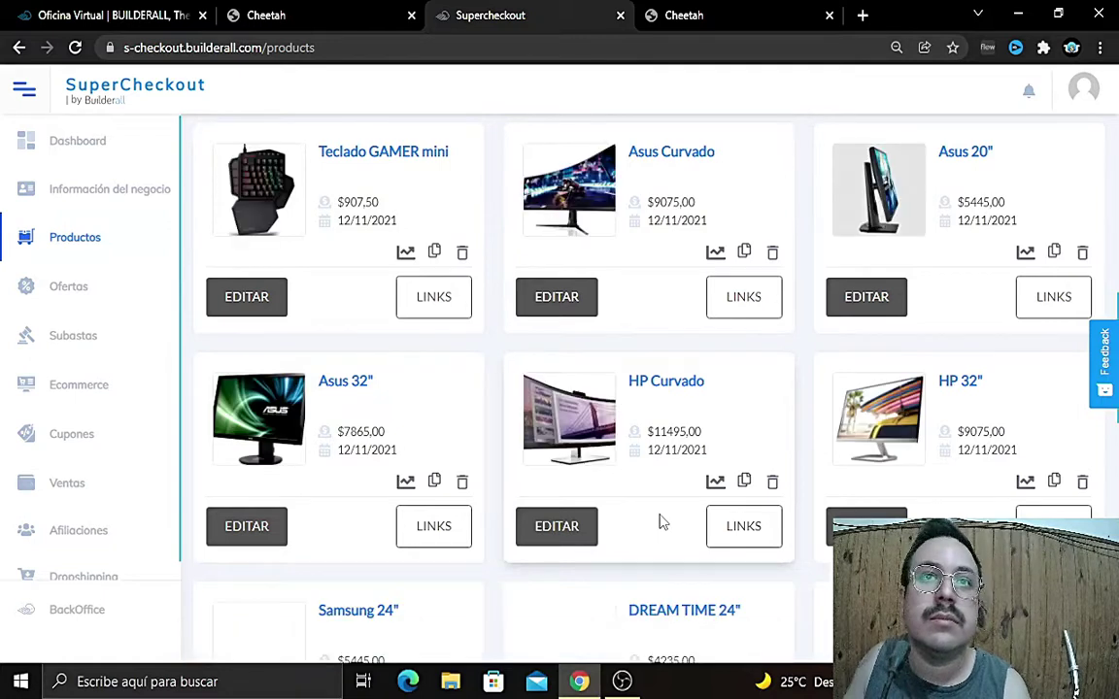
# Step: Open the links of the "Mouse Gamer MARCA RAZOR" product and copy its checkout URL
pyautogui.scroll(-3, 660, 522)
pyautogui.scroll(-5, 660, 521)
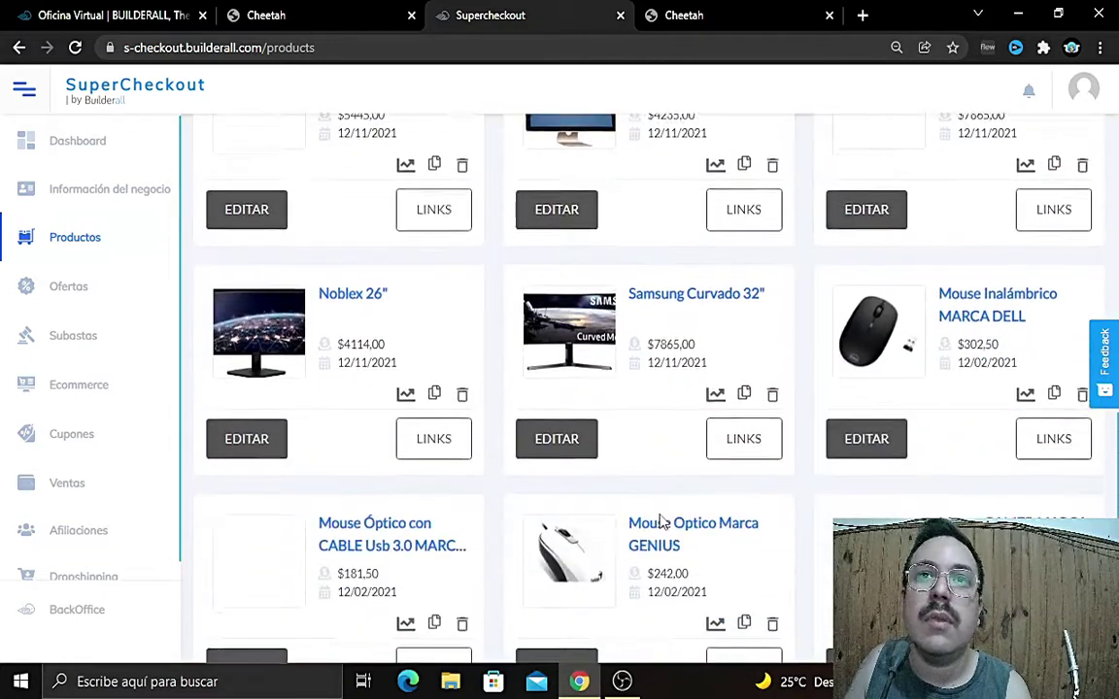
pyautogui.scroll(-2, 799, 446)
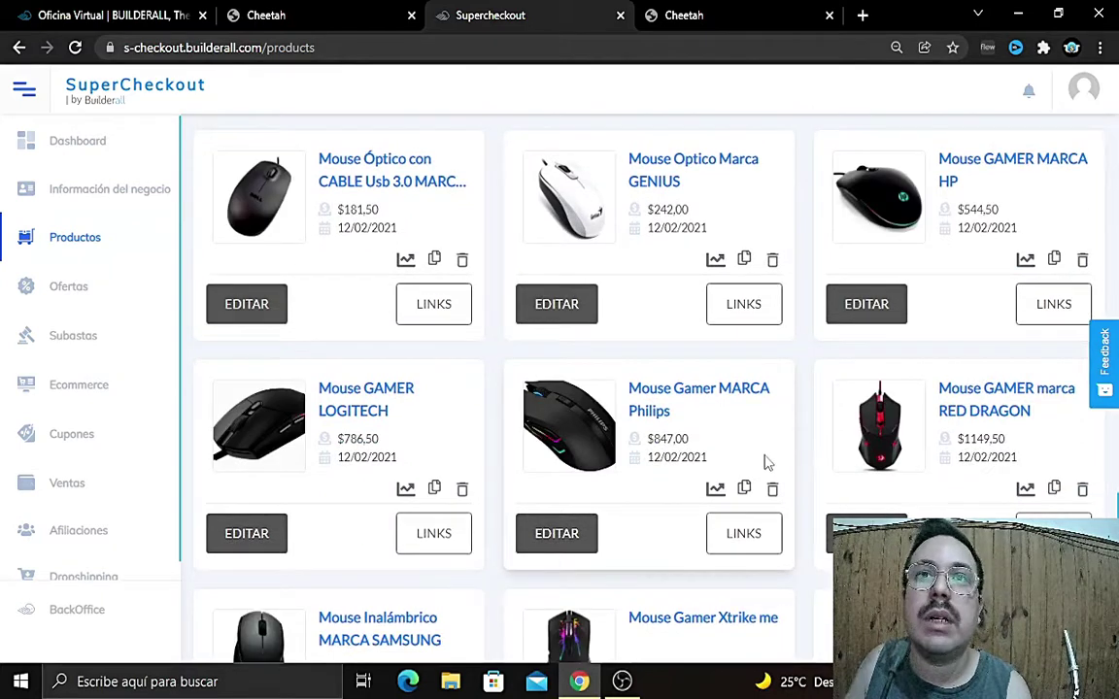
pyautogui.scroll(-2, 691, 464)
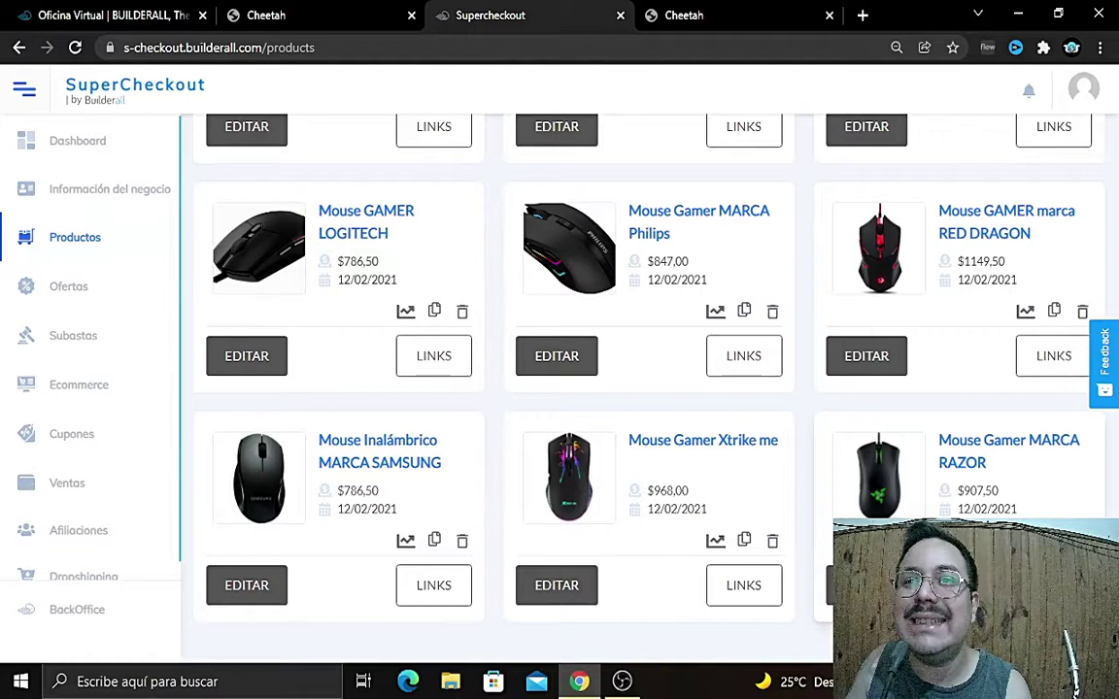
pyautogui.click(772, 595)
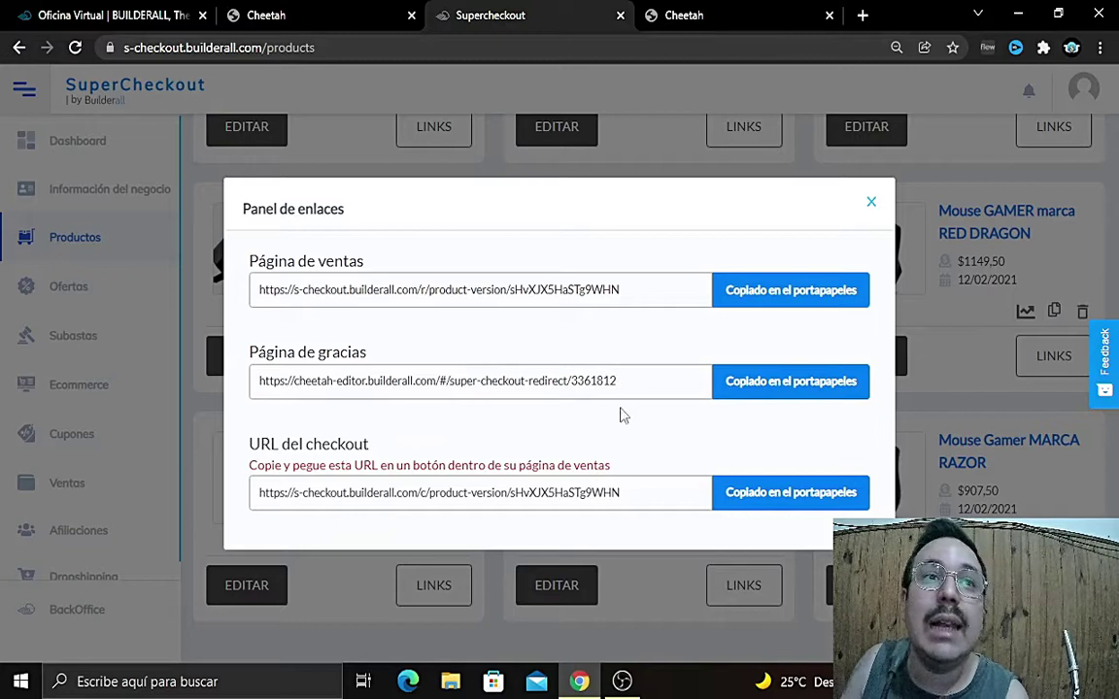
pyautogui.click(757, 291)
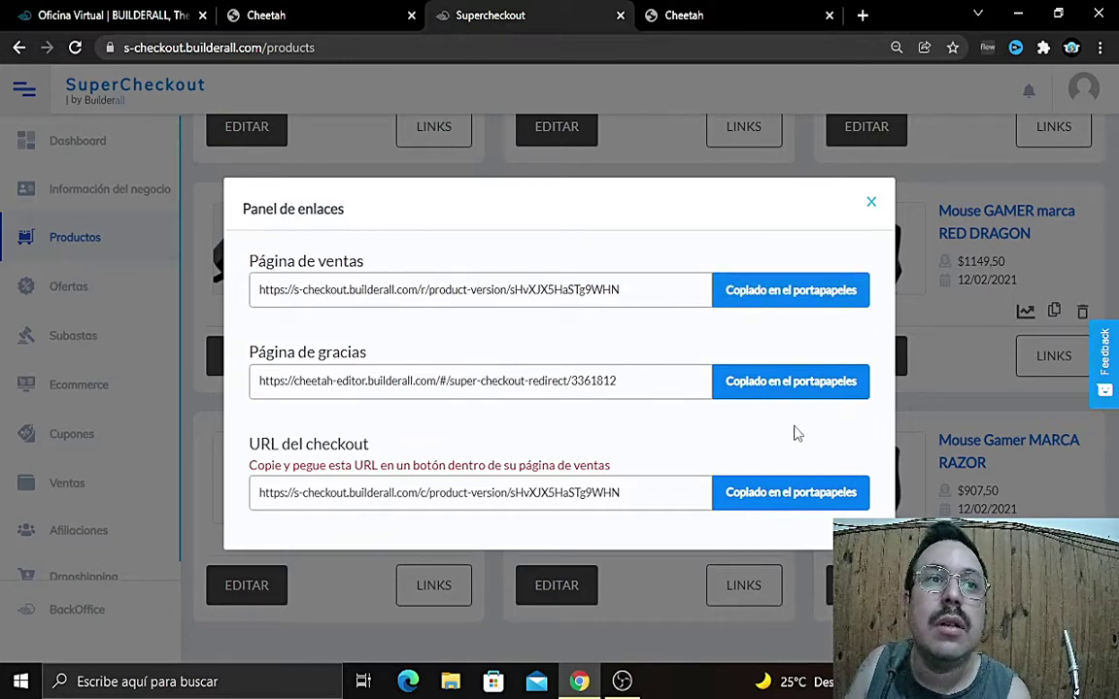
pyautogui.click(795, 494)
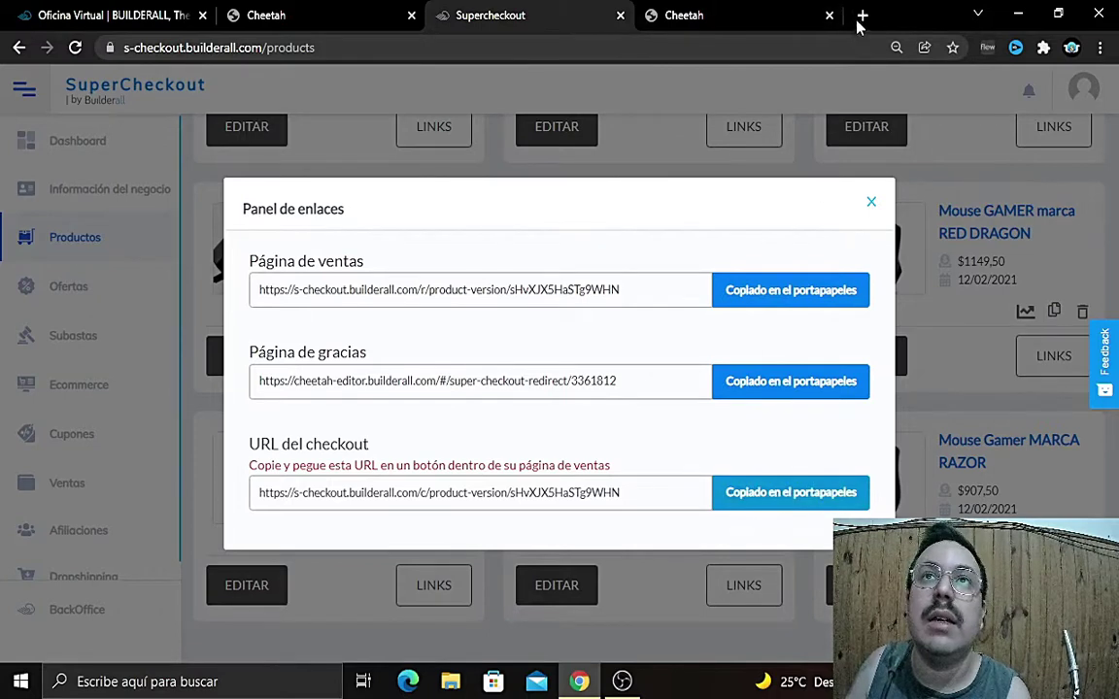
# Step: Check the copied checkout URL in a new browser tab and close that tab
pyautogui.click(862, 16)
pyautogui.rightClick(699, 46)
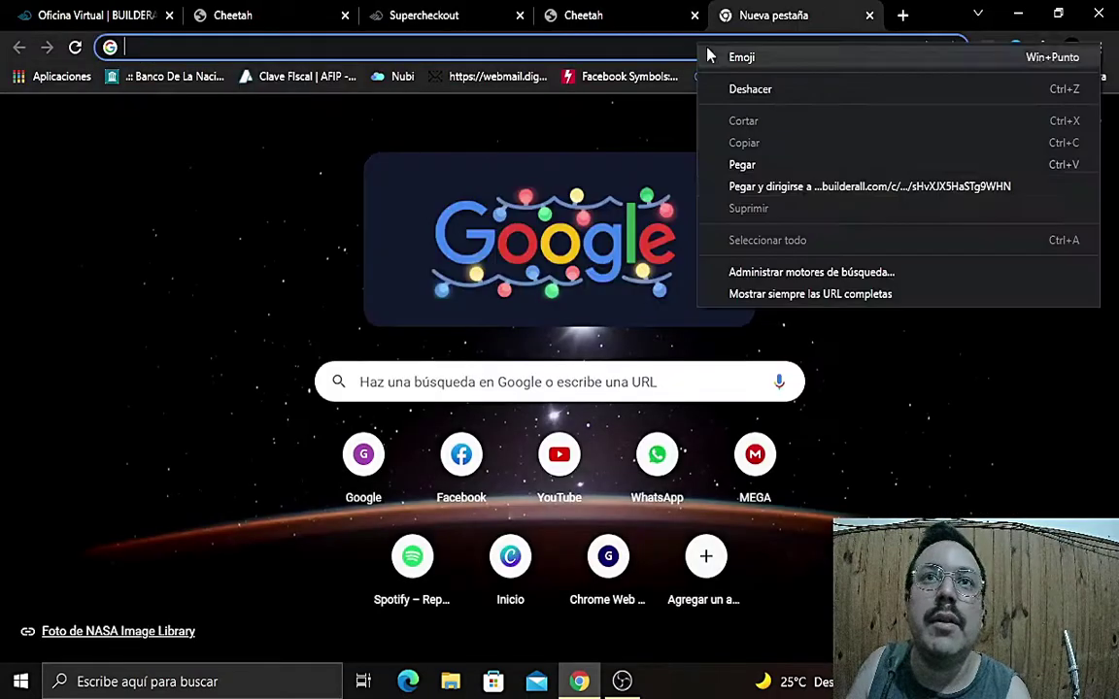
pyautogui.click(733, 186)
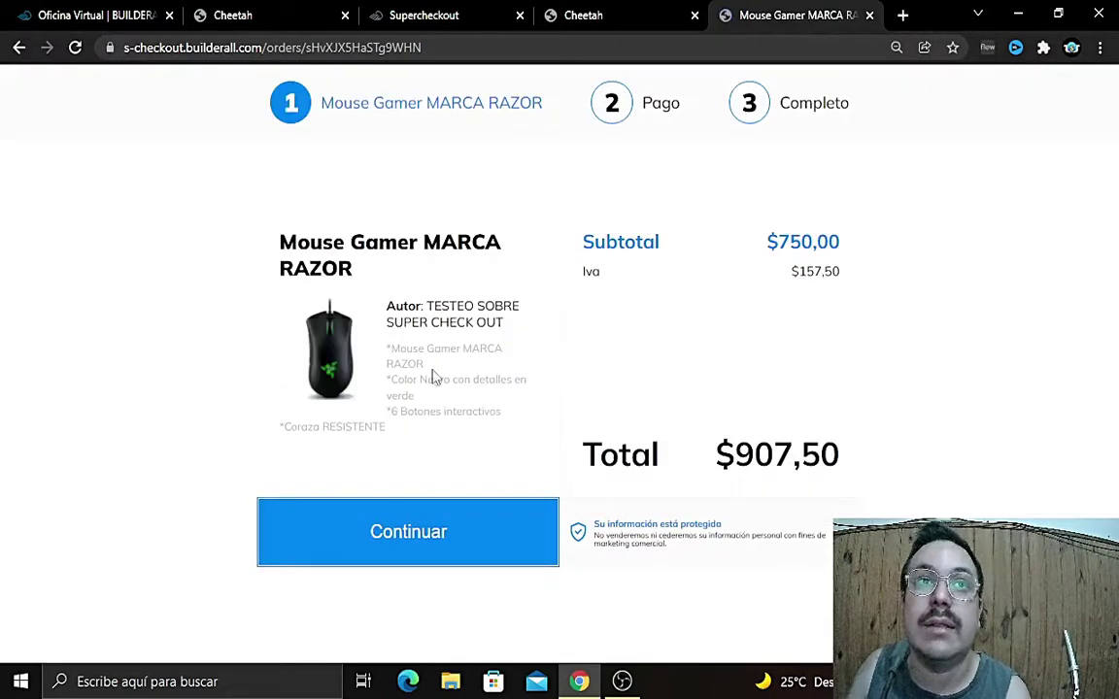
pyautogui.click(869, 14)
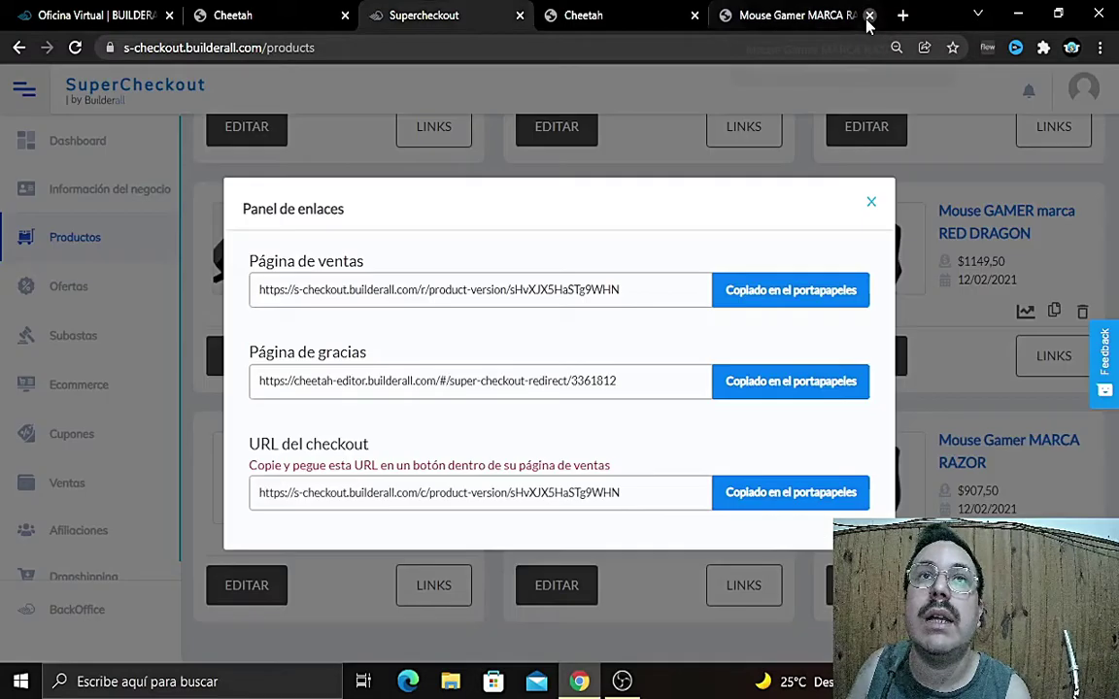
# Step: Copy the Razor product's checkout URL and set it as the web link of the COMPRAR AHORA! button on the Razor menu page
pyautogui.click(754, 500)
pyautogui.click(660, 14)
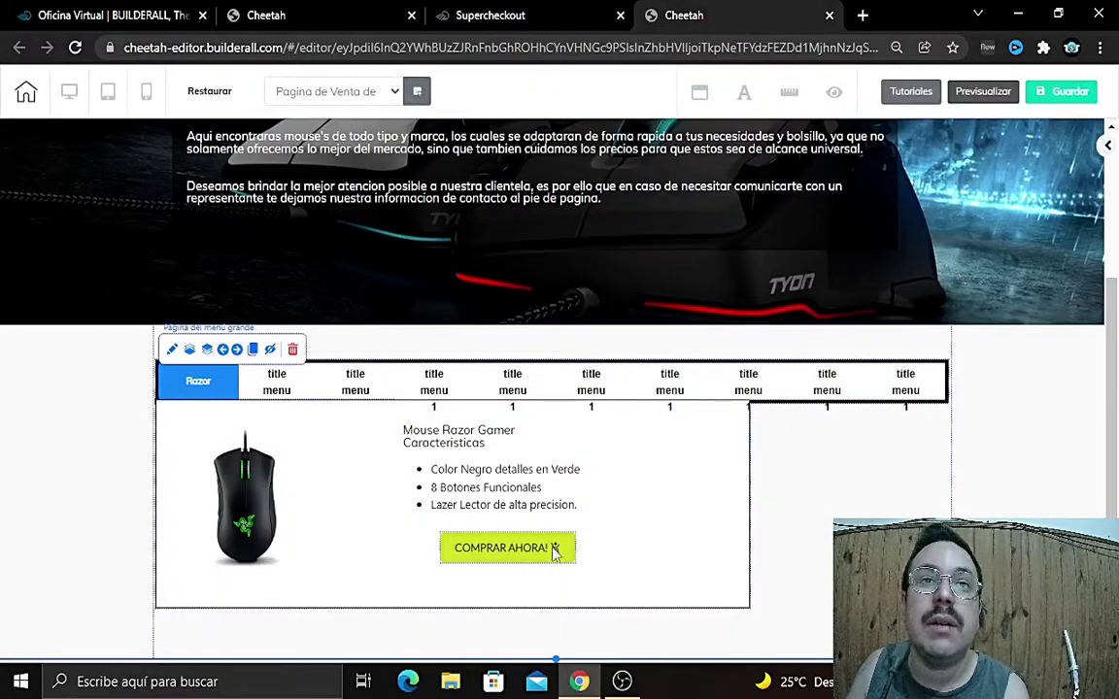
pyautogui.click(515, 546)
pyautogui.click(558, 521)
pyautogui.rightClick(421, 150)
pyautogui.click(464, 287)
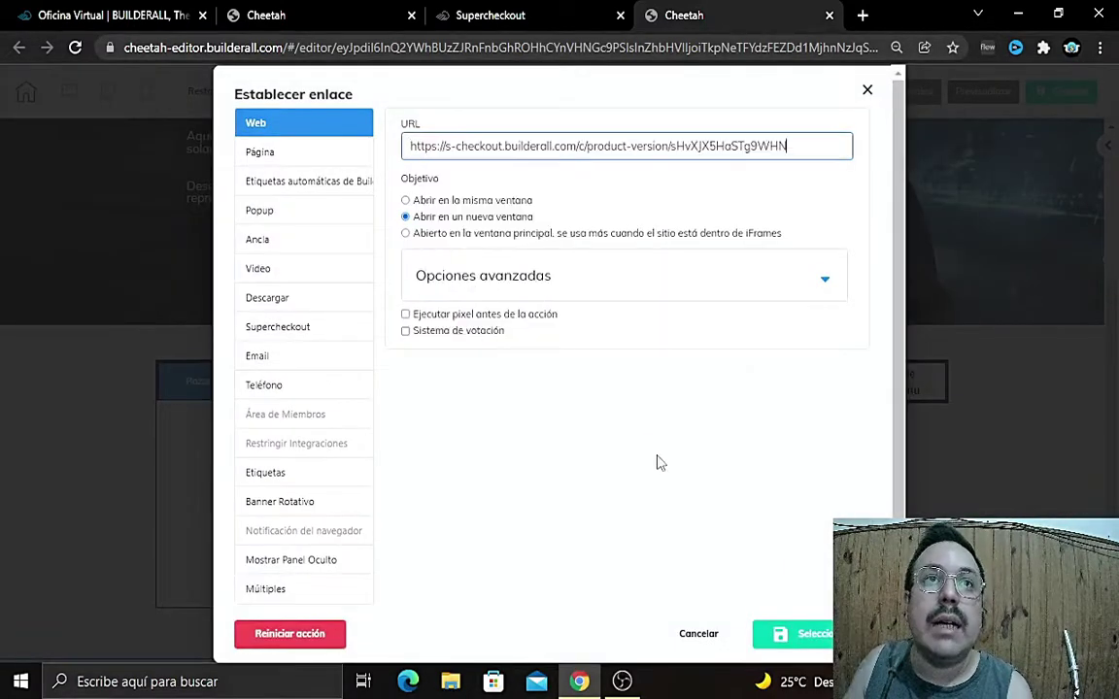
pyautogui.click(804, 633)
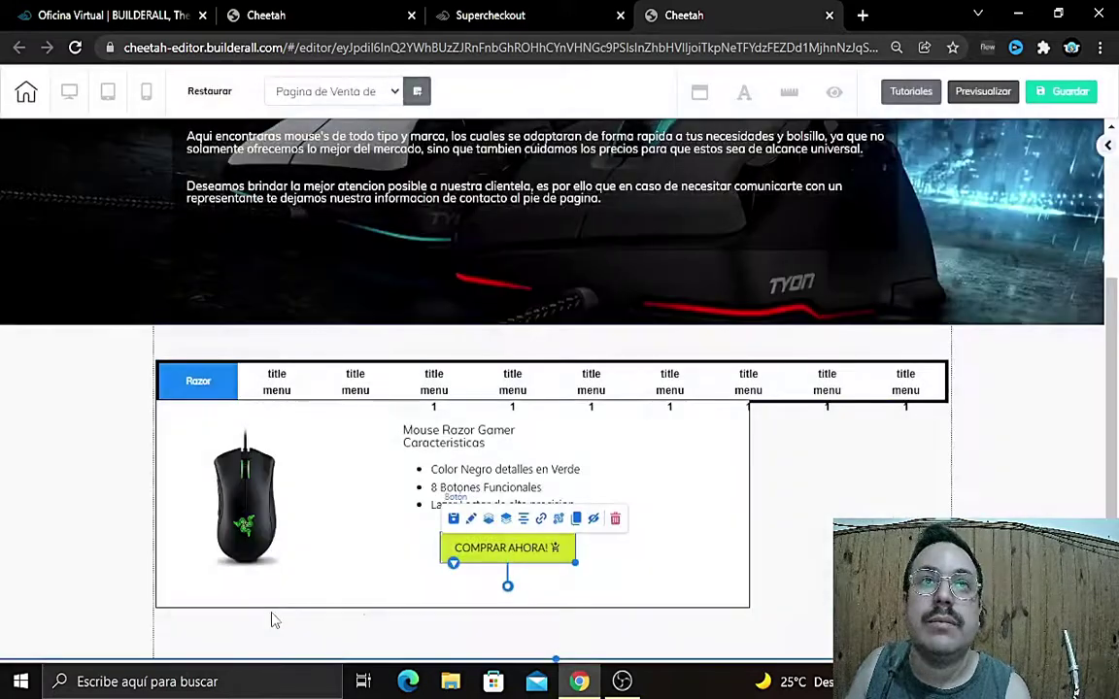
# Step: Open the copied checkout URL in a new browser tab, continue to the payment form, review its fields and close the tab
pyautogui.click(858, 14)
pyautogui.rightClick(719, 46)
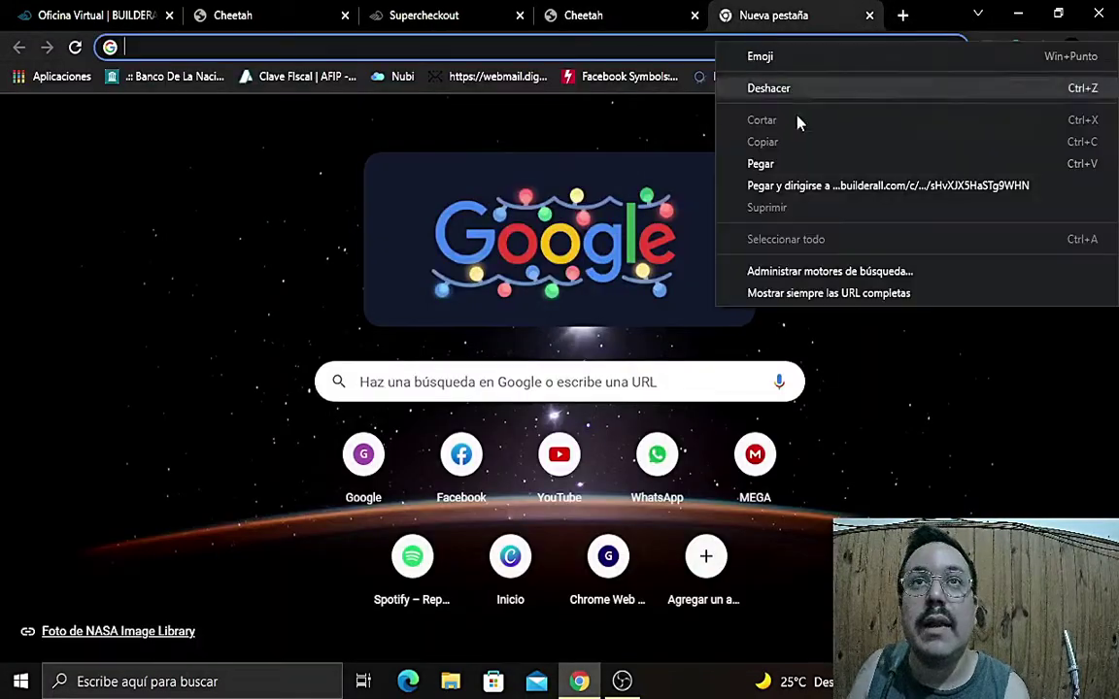
pyautogui.click(791, 171)
pyautogui.press('Return')
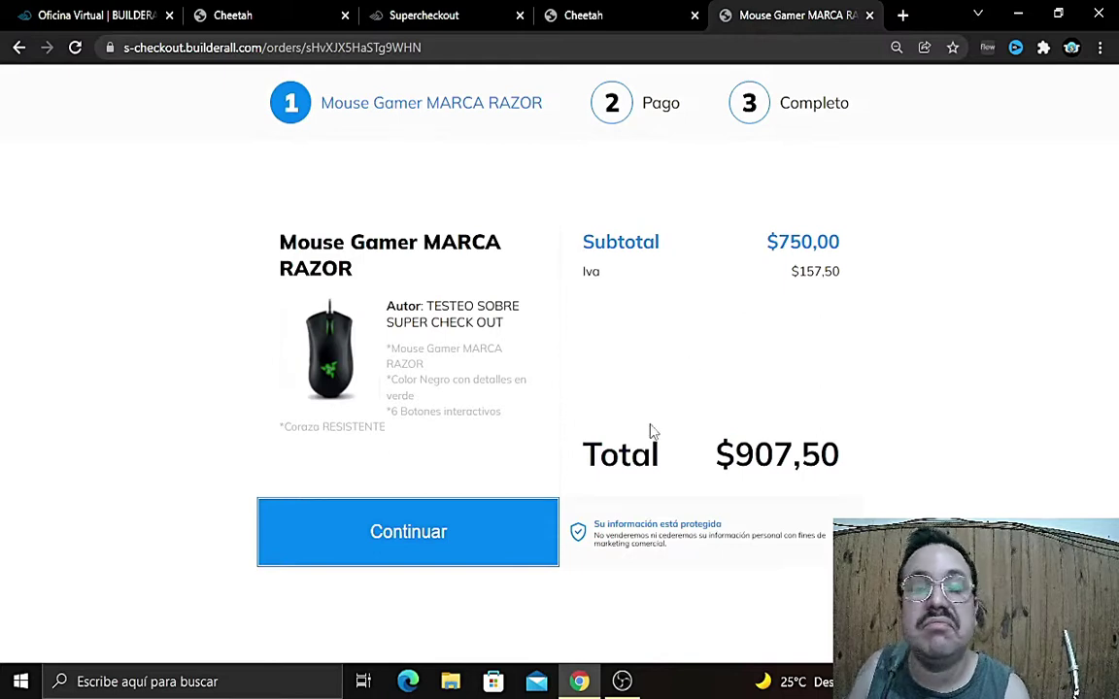
pyautogui.click(419, 532)
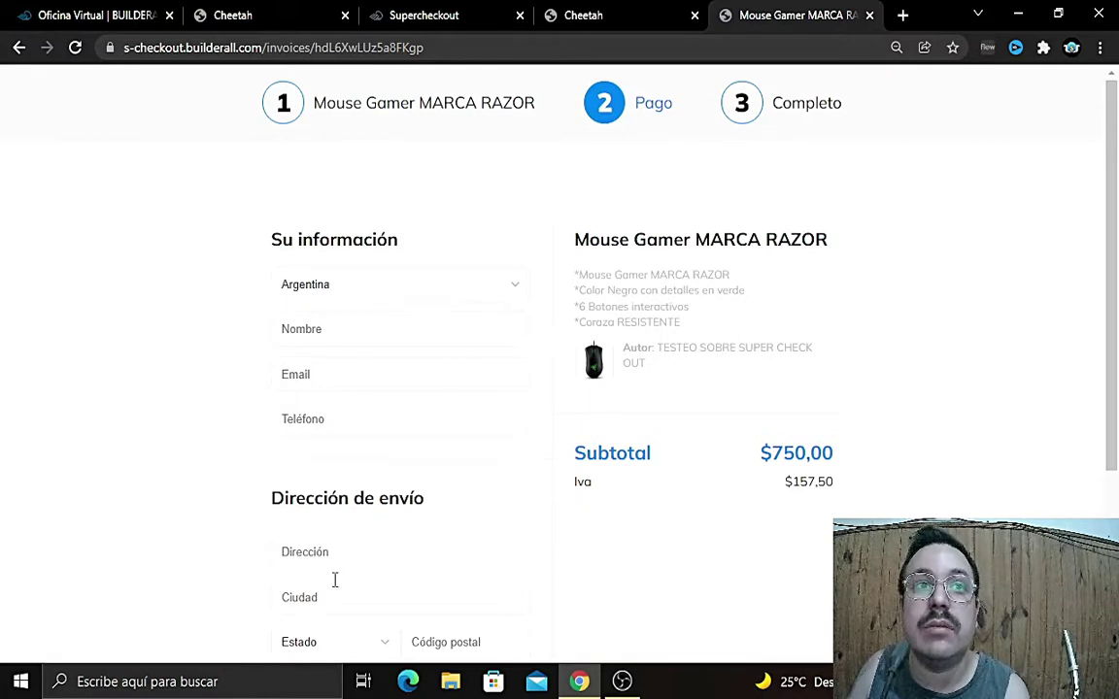
pyautogui.scroll(-3, 545, 503)
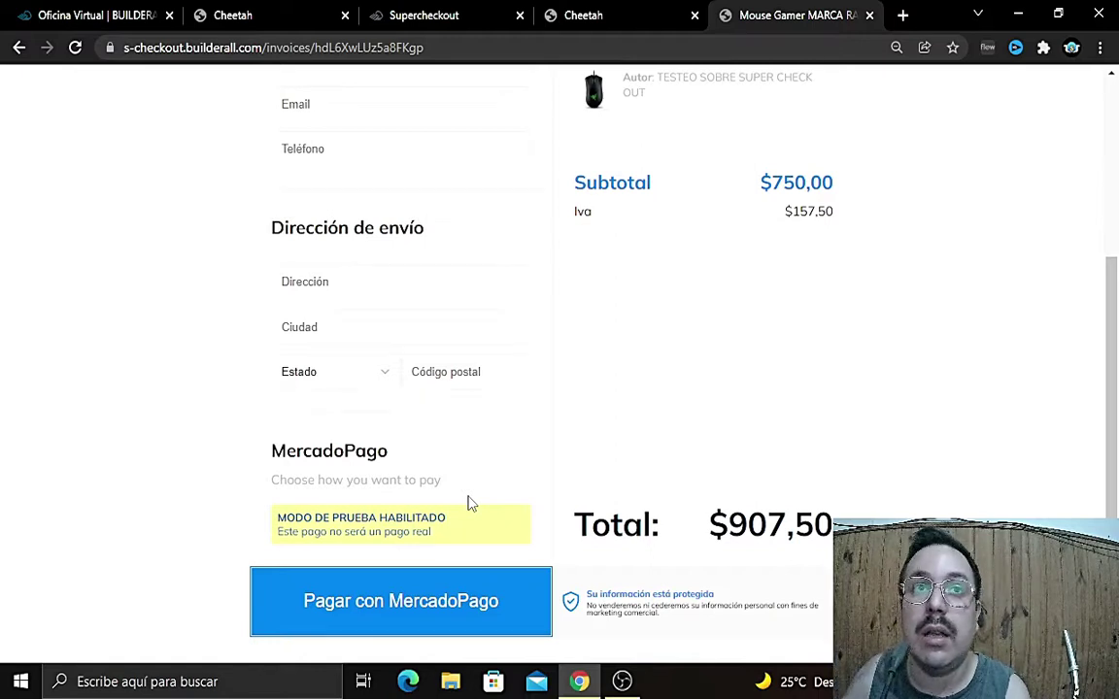
pyautogui.scroll(2, 514, 553)
pyautogui.scroll(-2, 559, 569)
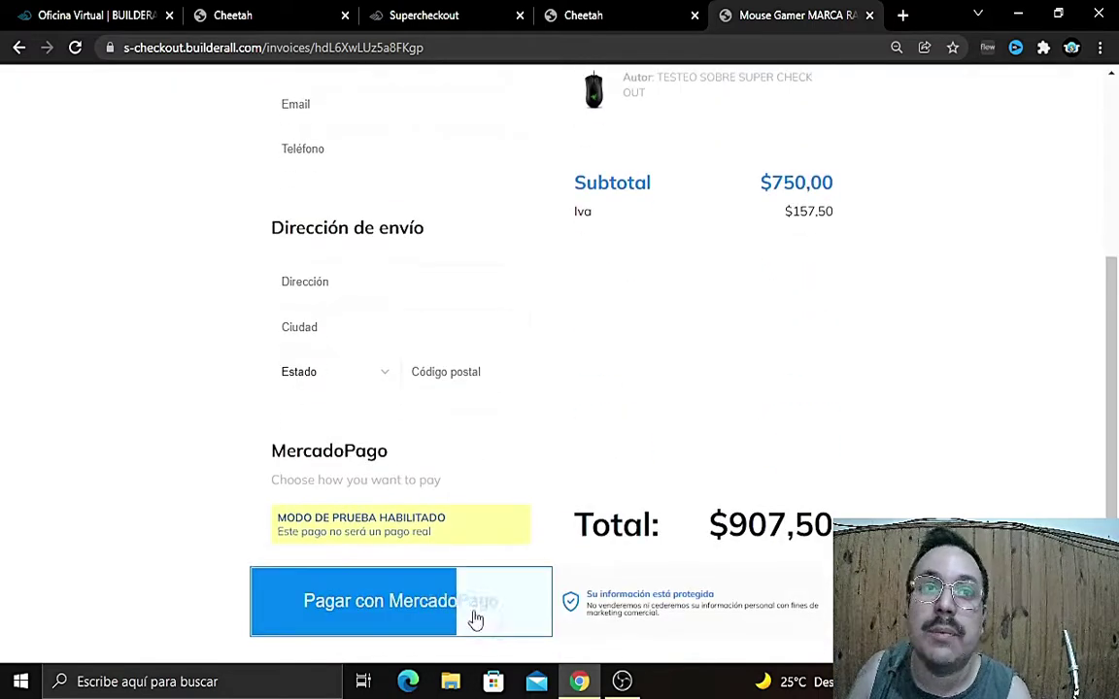
pyautogui.click(869, 15)
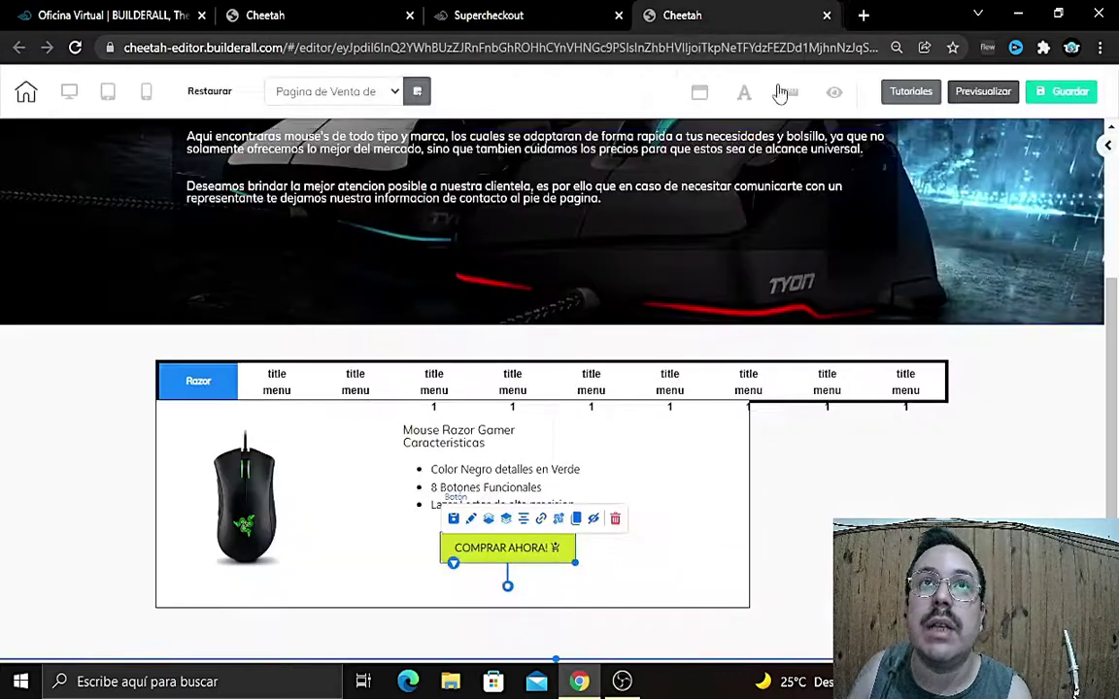
pyautogui.click(860, 510)
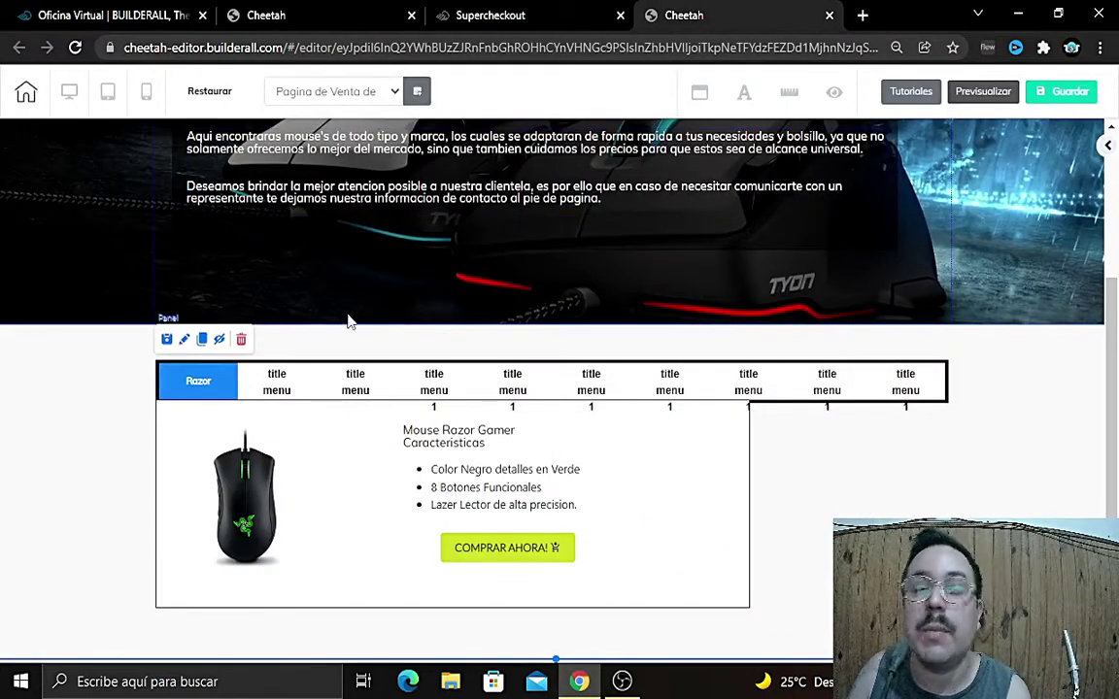
# Step: Replace the placeholder image on the second menu page with the "red dragon" picture from the user files
pyautogui.click(277, 383)
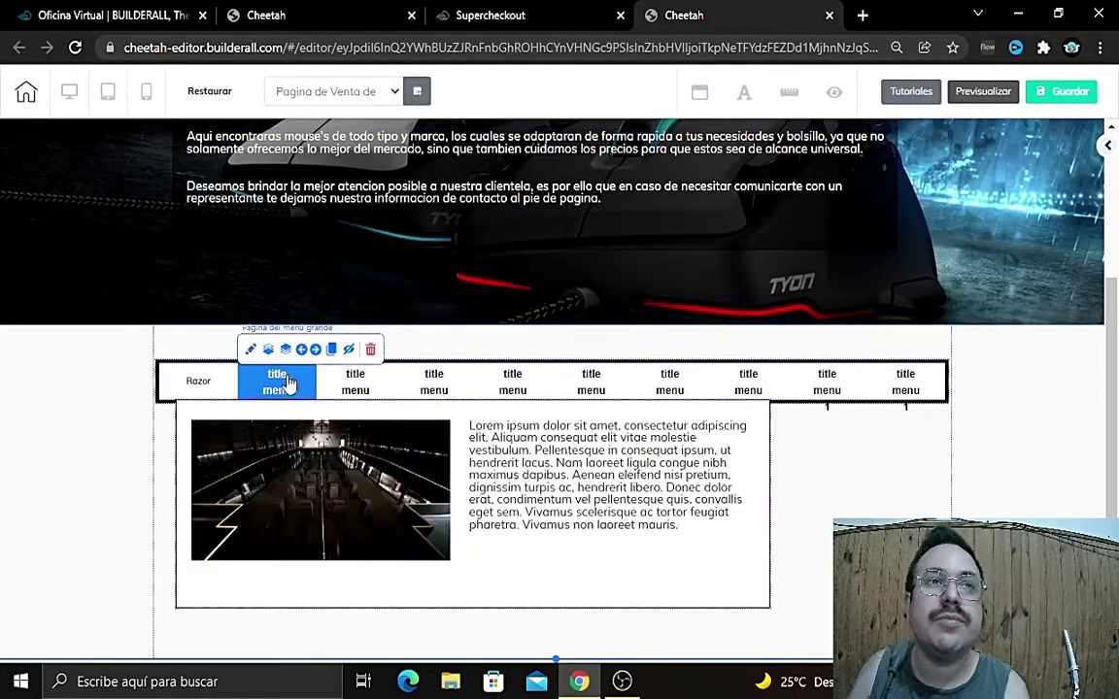
pyautogui.click(290, 497)
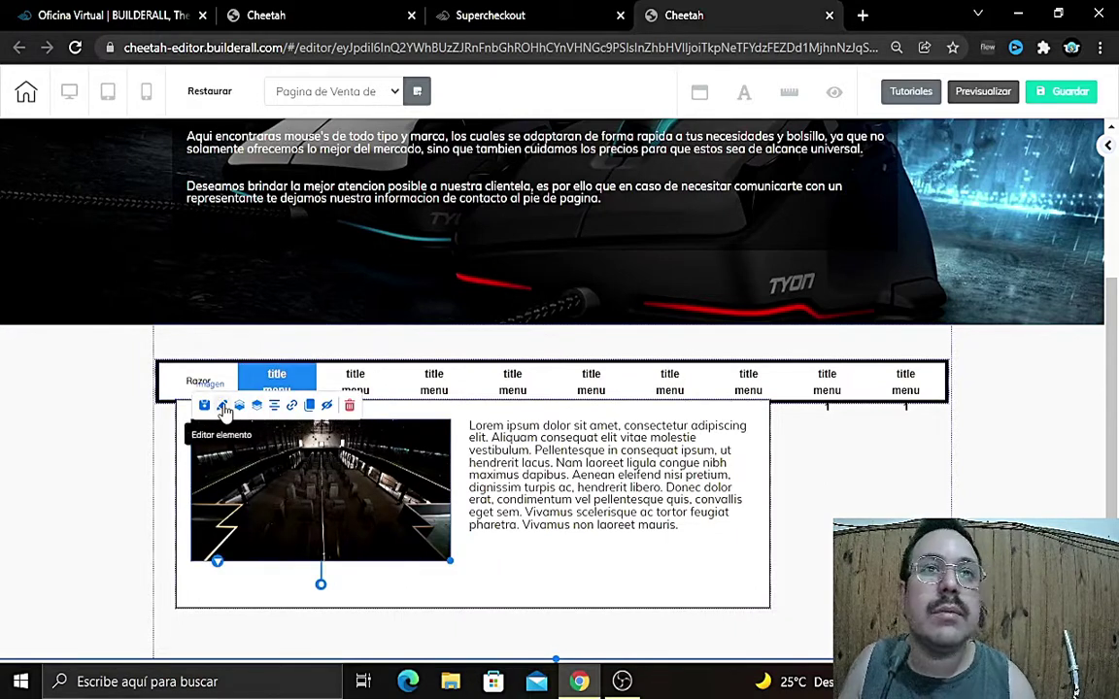
pyautogui.click(222, 406)
pyautogui.scroll(3, 534, 532)
pyautogui.click(540, 529)
pyautogui.scroll(-3, 543, 544)
pyautogui.click(529, 635)
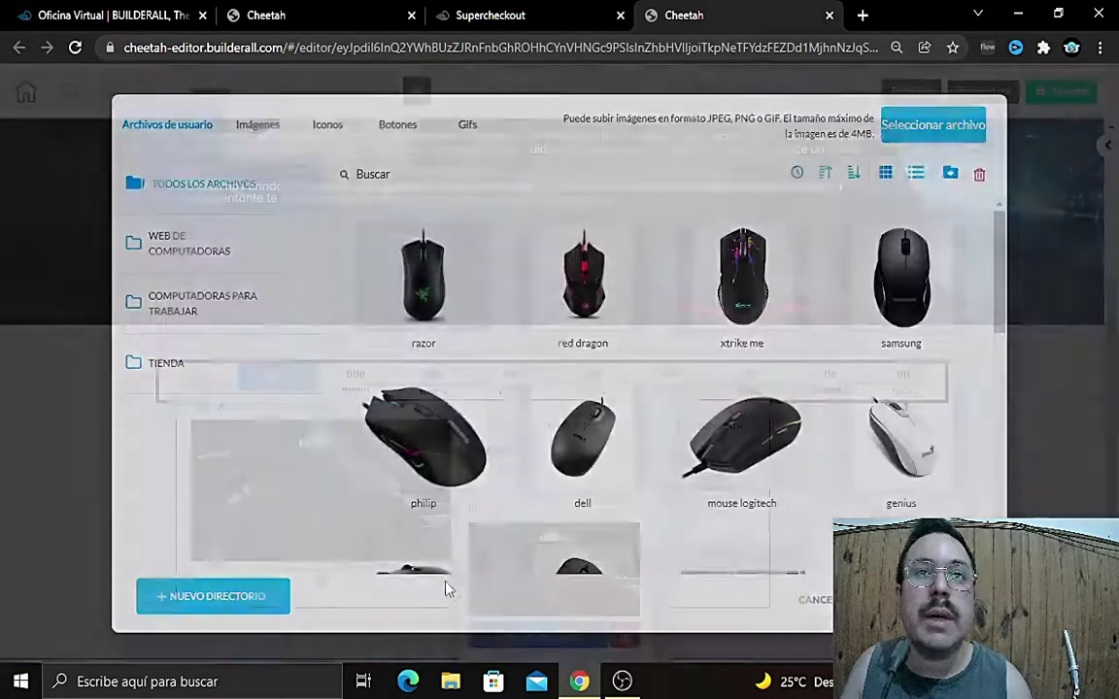
pyautogui.click(590, 326)
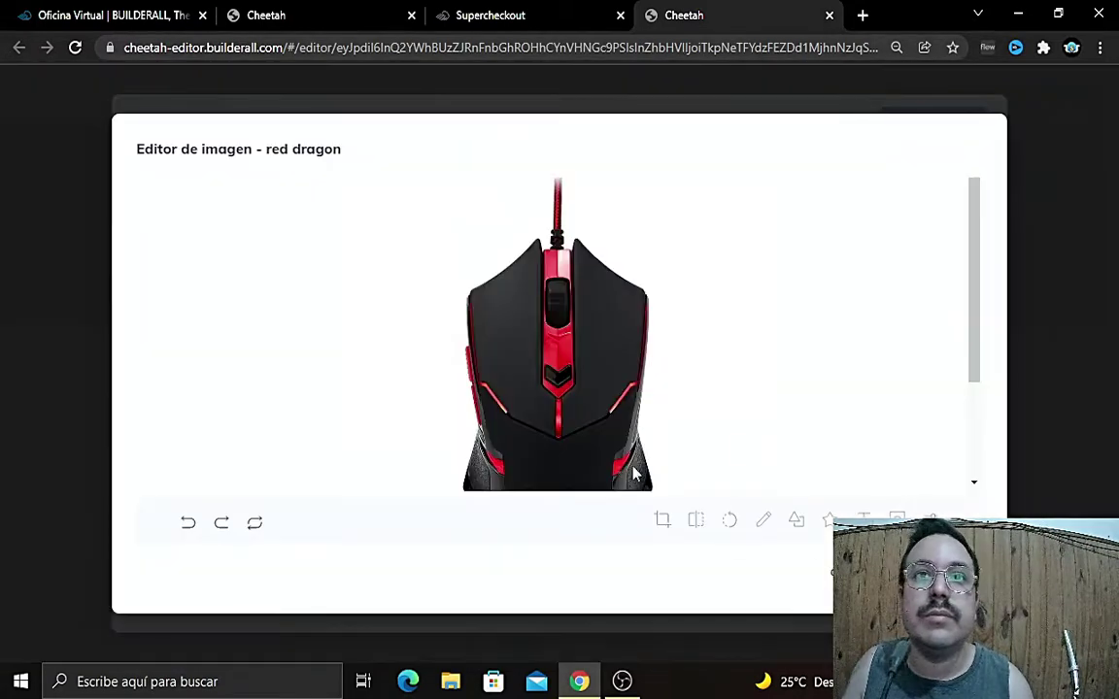
pyautogui.click(777, 572)
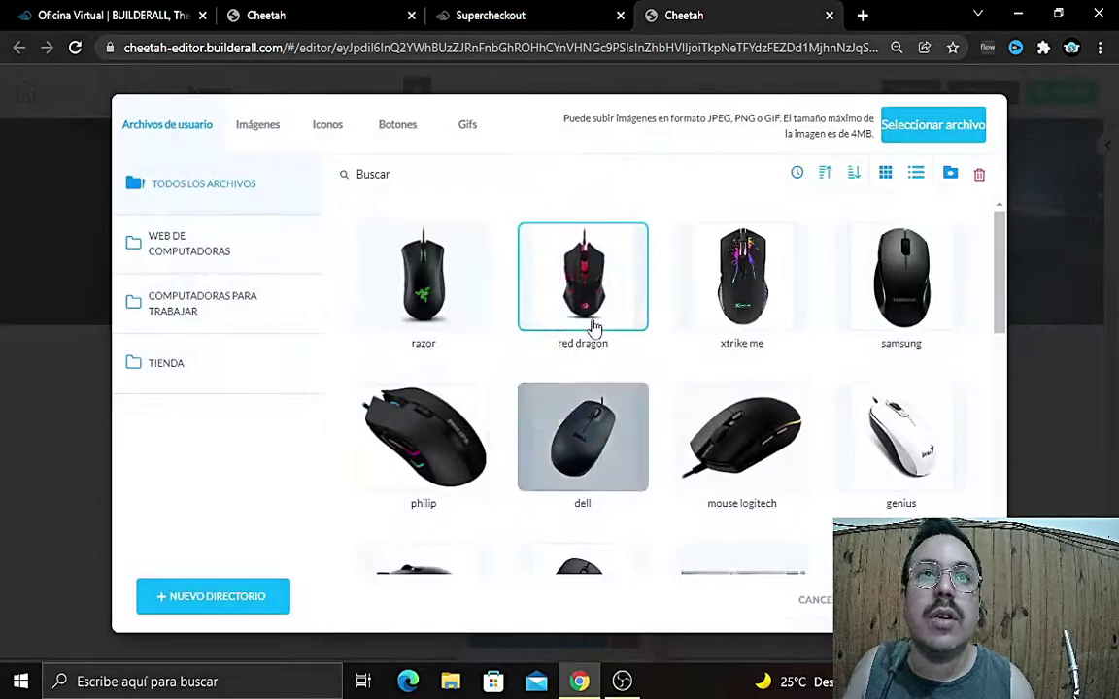